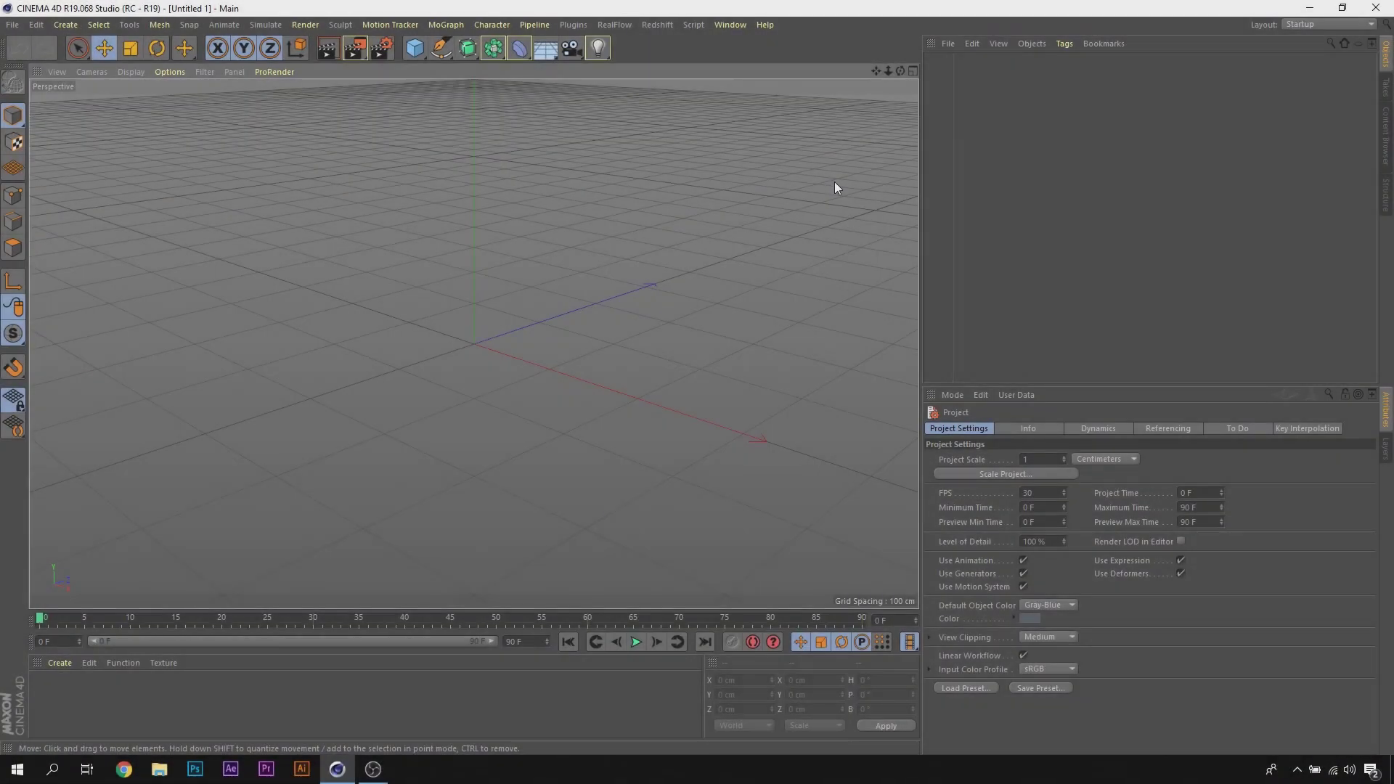
# Step: Change the Render Settings renderer from Standard to Redshift
pyautogui.click(657, 25)
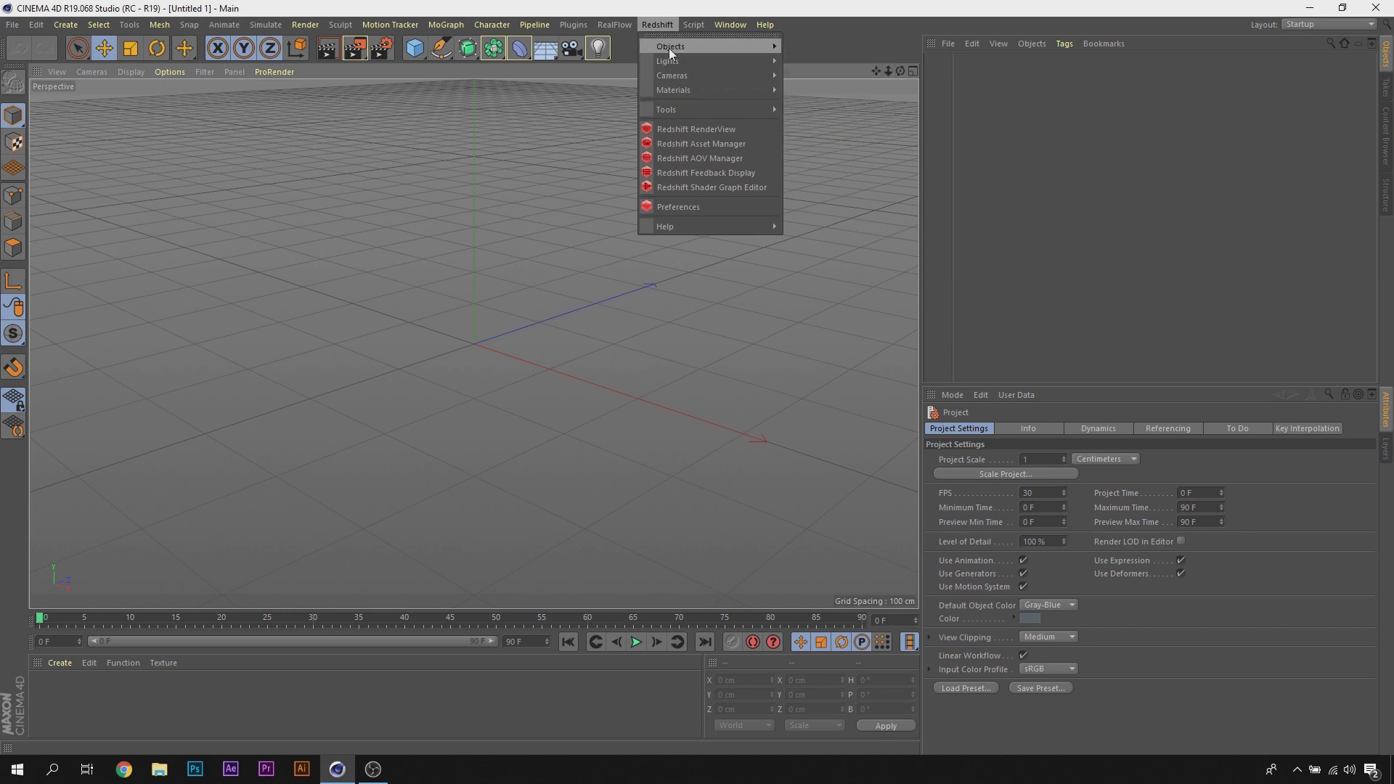
pyautogui.moveTo(673, 90)
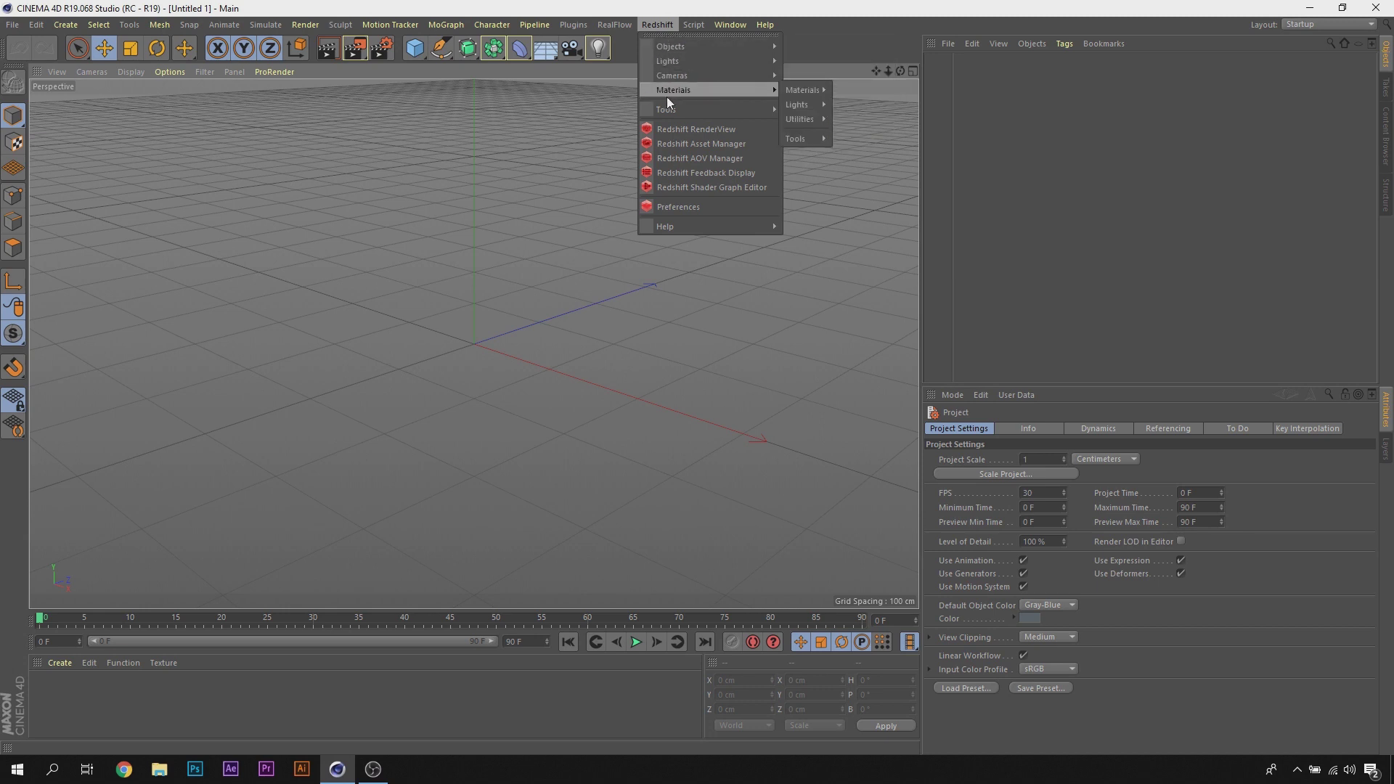
pyautogui.click(1140, 268)
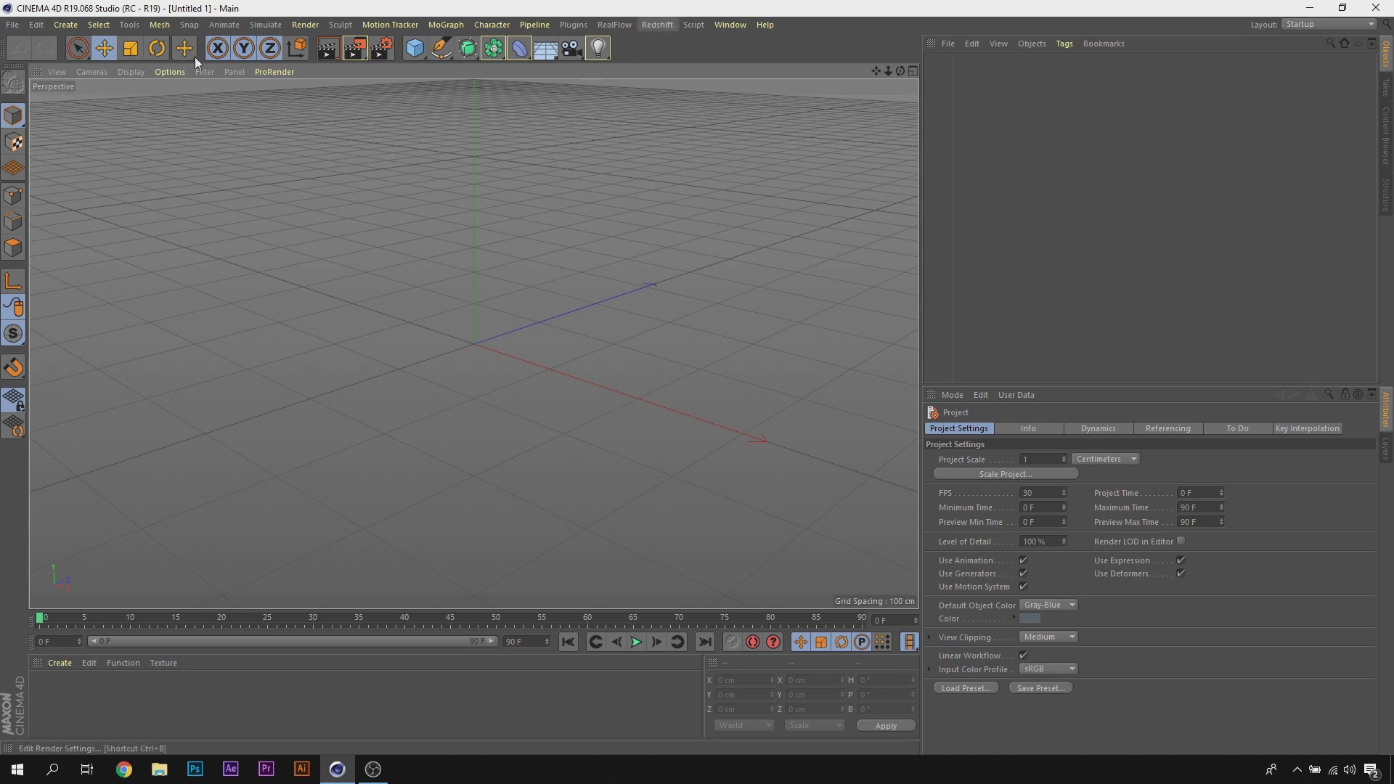
pyautogui.click(382, 51)
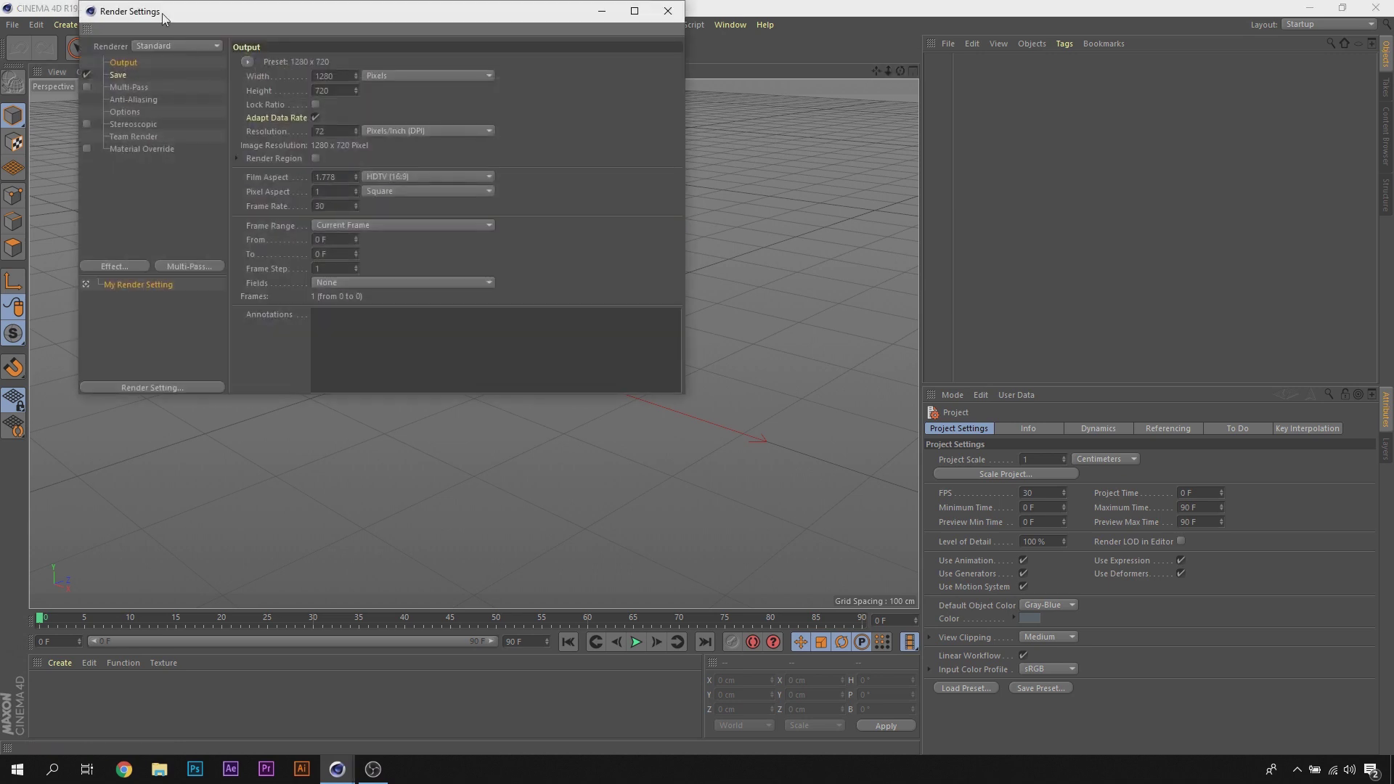
pyautogui.moveTo(163, 16); pyautogui.dragTo(141, 56)
pyautogui.click(176, 75)
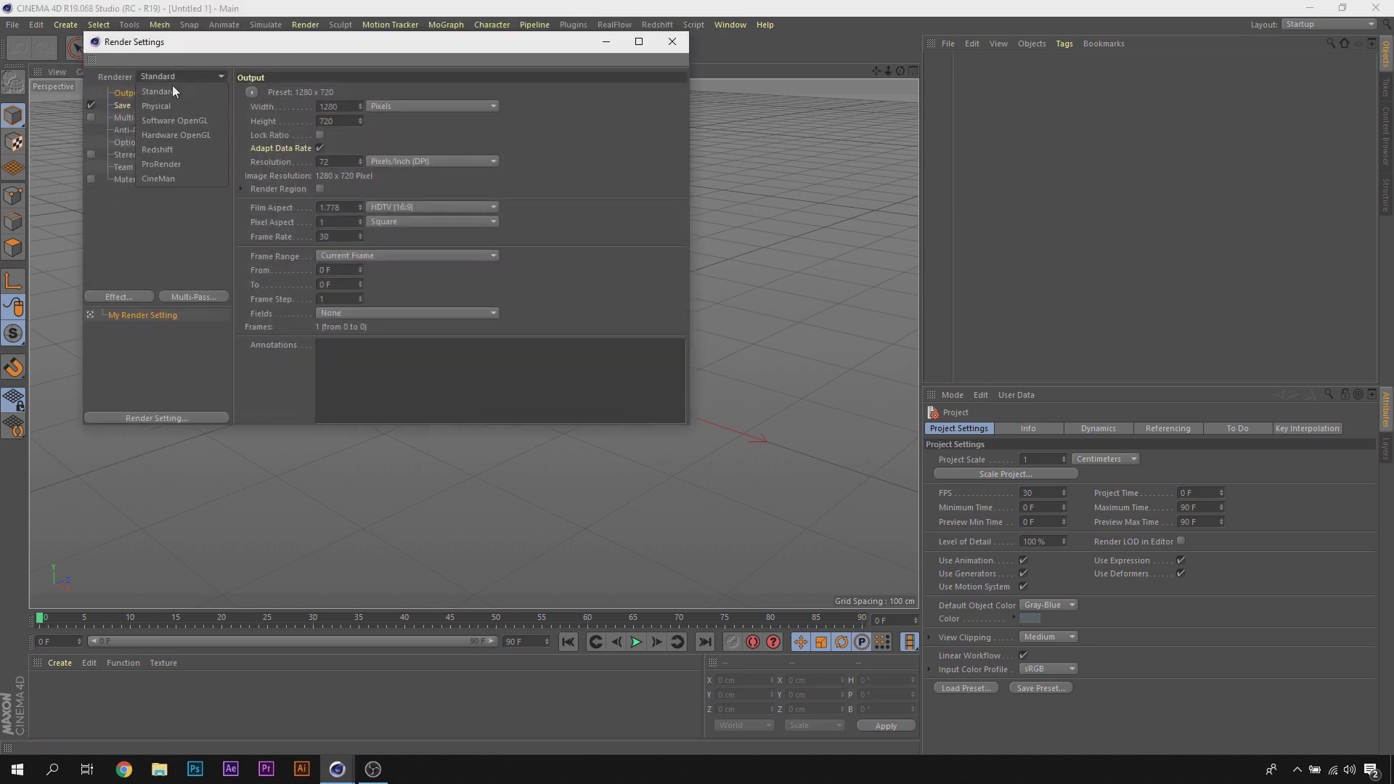
pyautogui.click(163, 148)
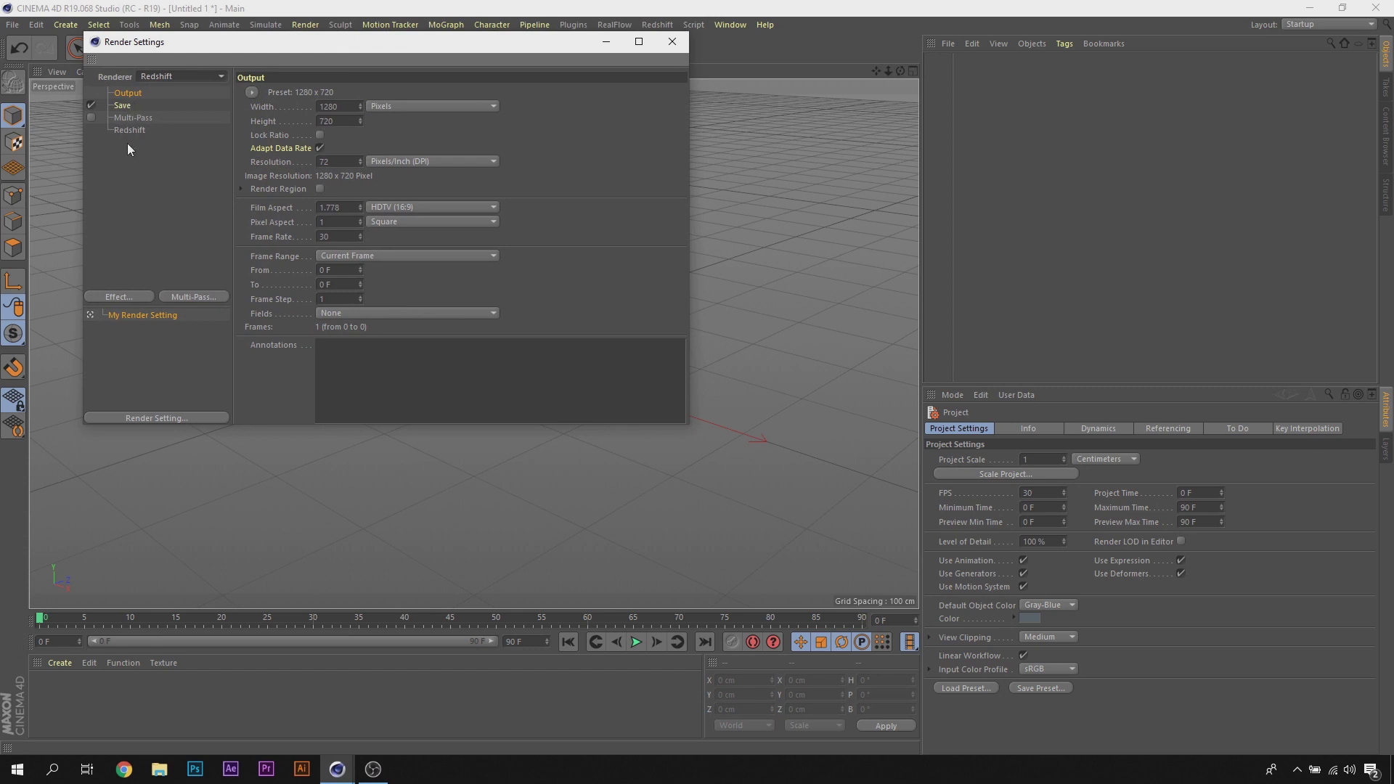
pyautogui.click(394, 328)
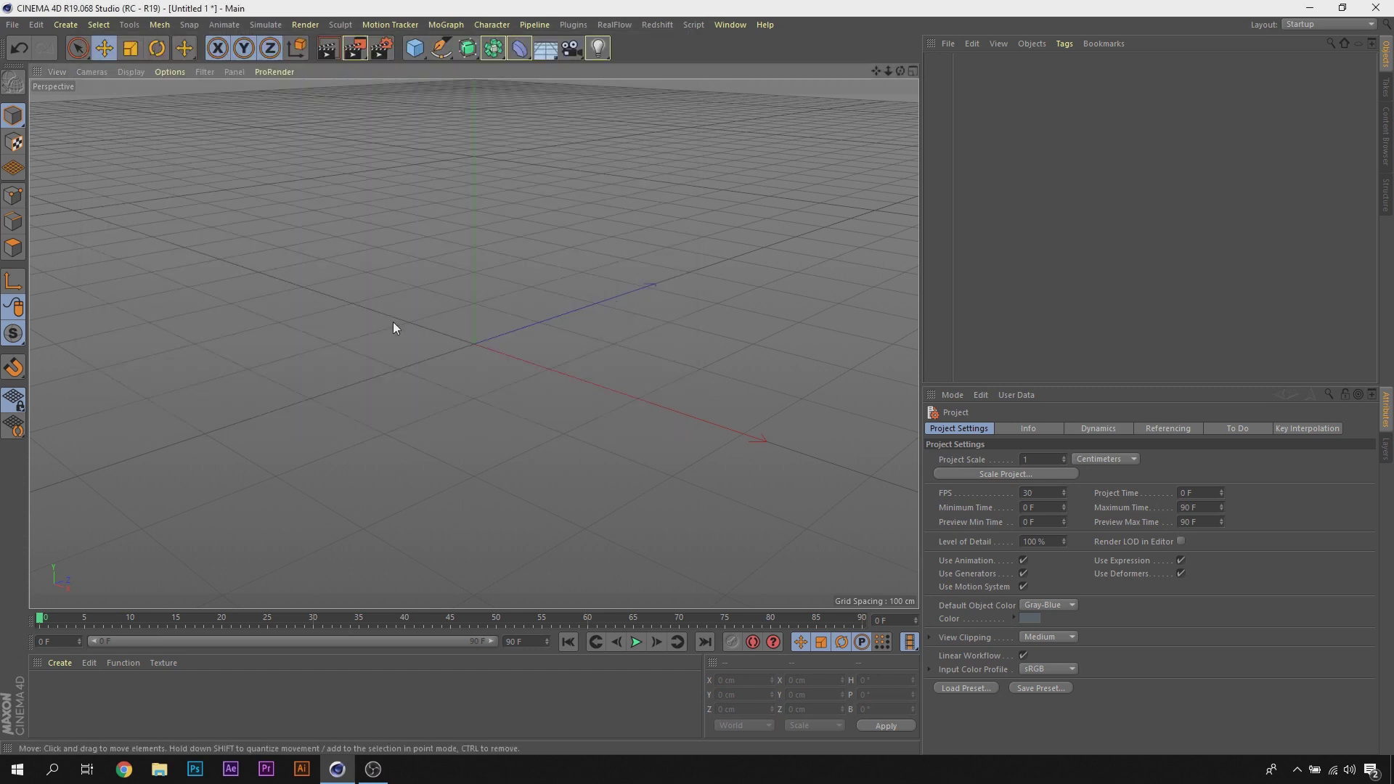
pyautogui.click(656, 24)
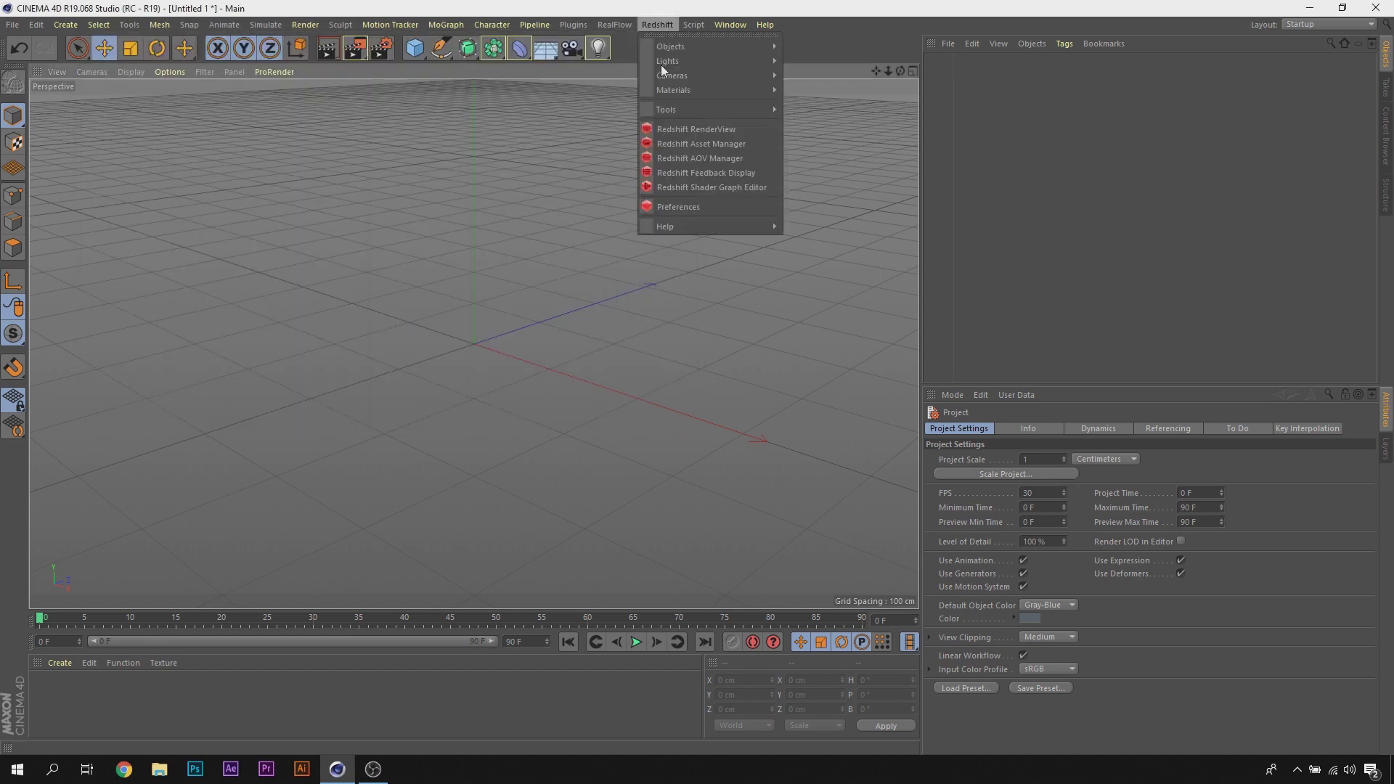
# Step: Dock the Redshift RenderView in the right panel above the attributes and enlarge it
pyautogui.click(677, 129)
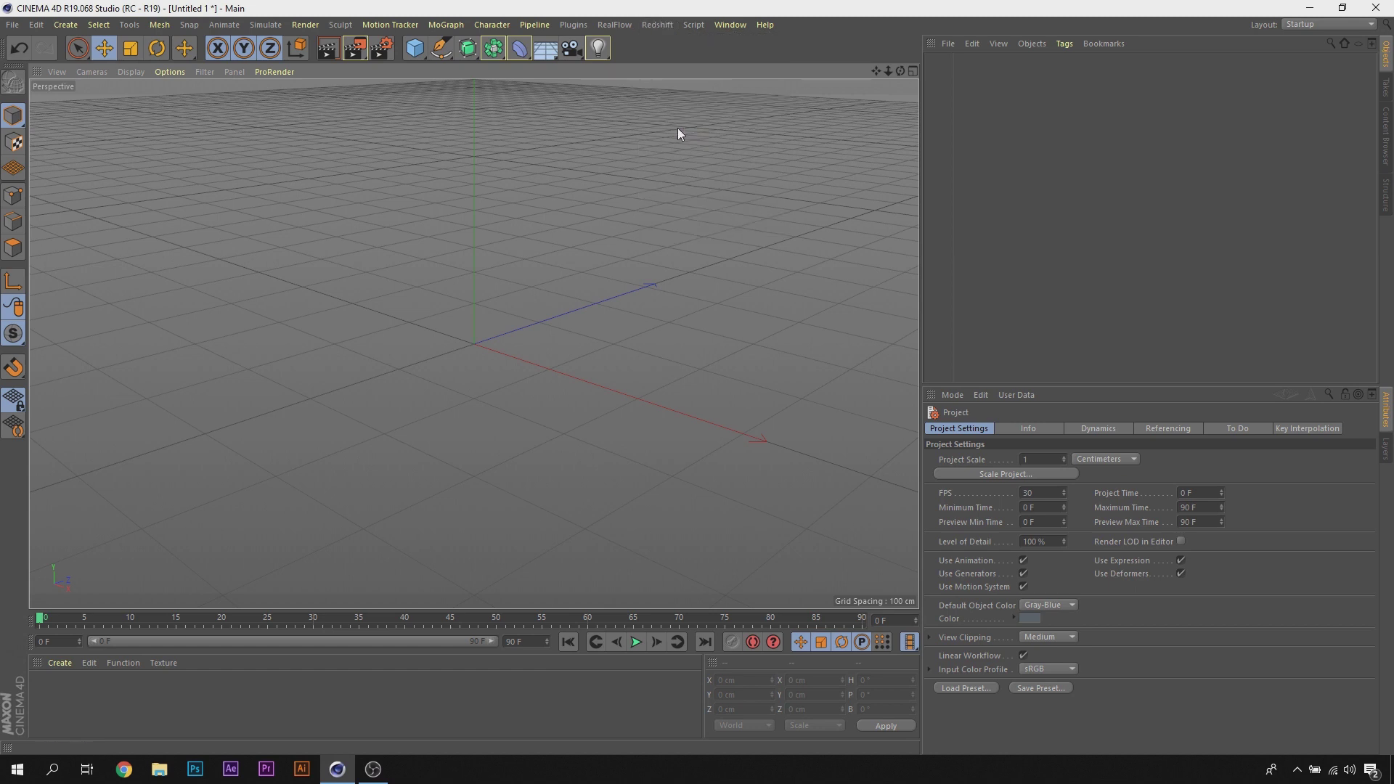
pyautogui.moveTo(630, 11); pyautogui.dragTo(537, 111)
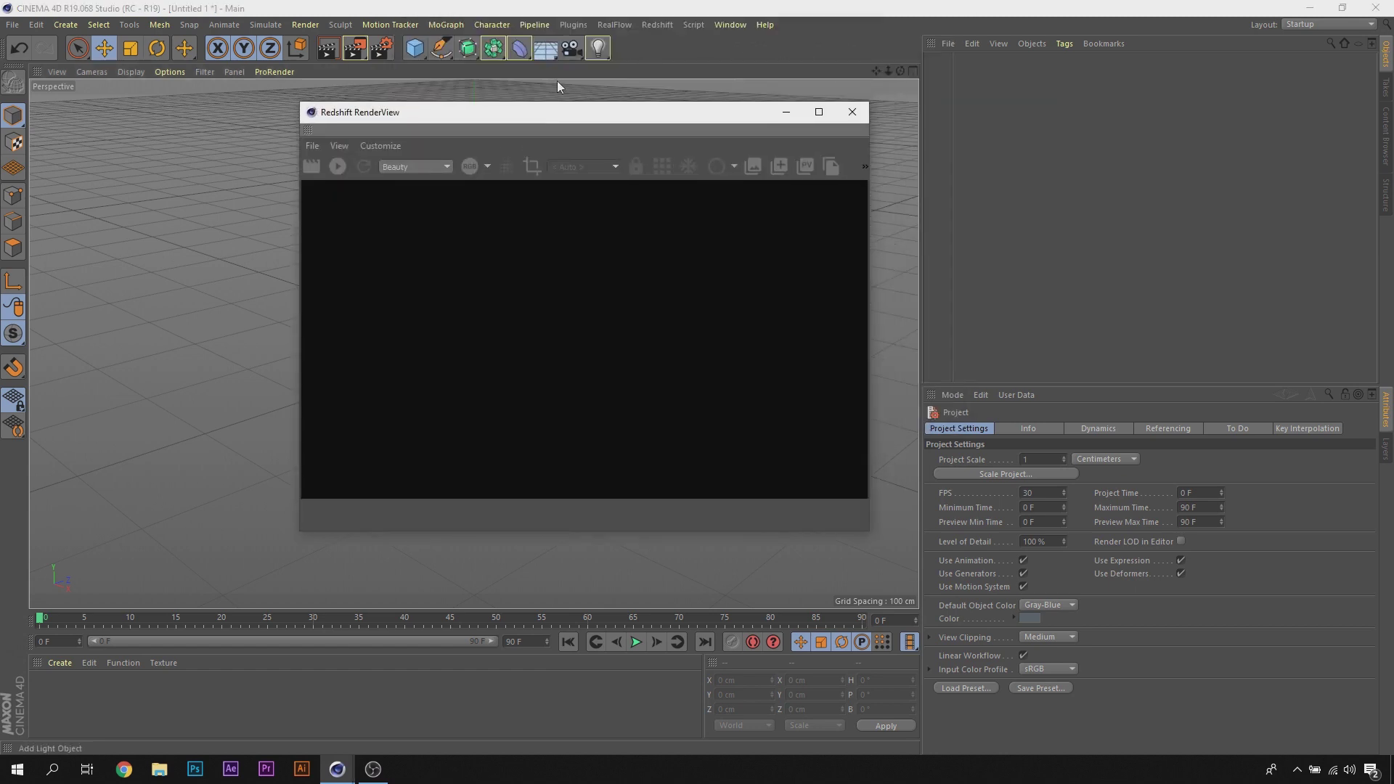
pyautogui.moveTo(388, 120); pyautogui.dragTo(465, 139)
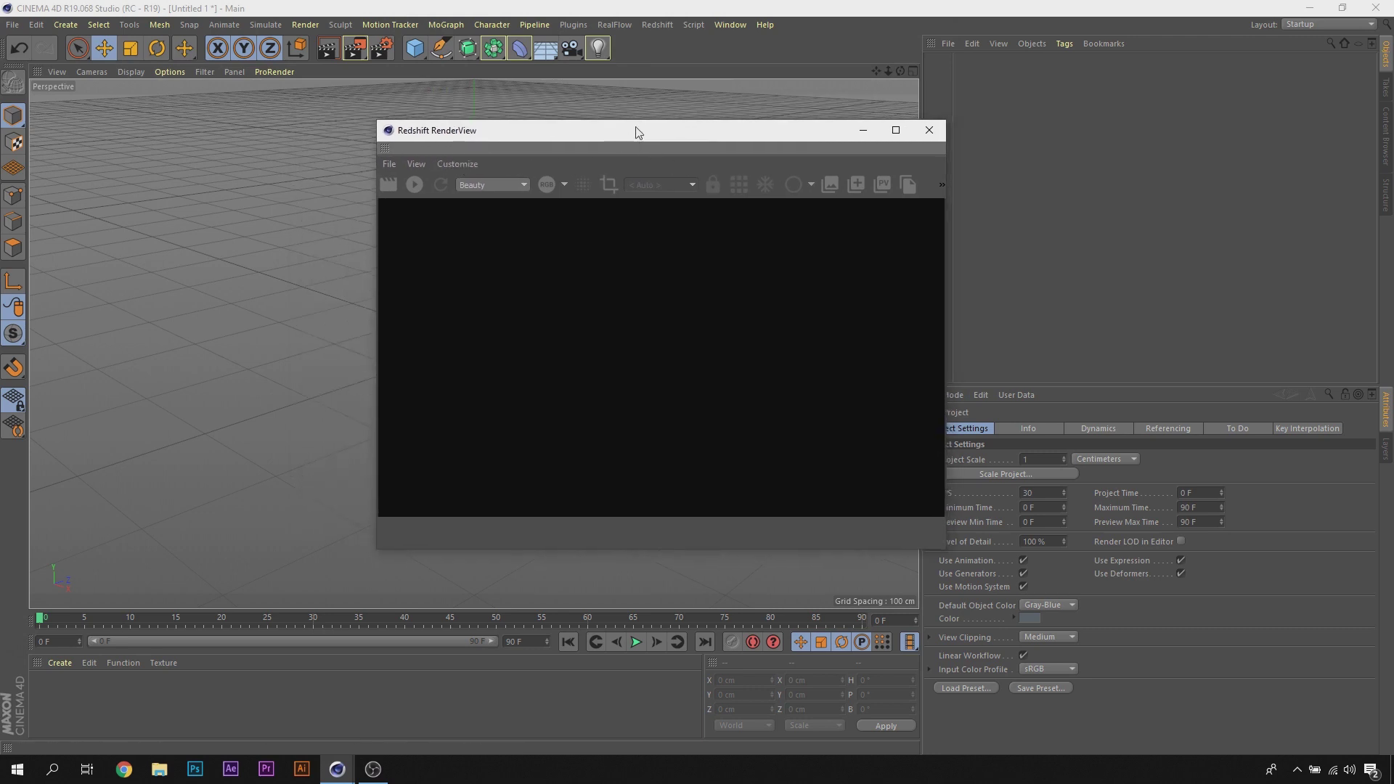
pyautogui.moveTo(650, 137); pyautogui.dragTo(490, 141)
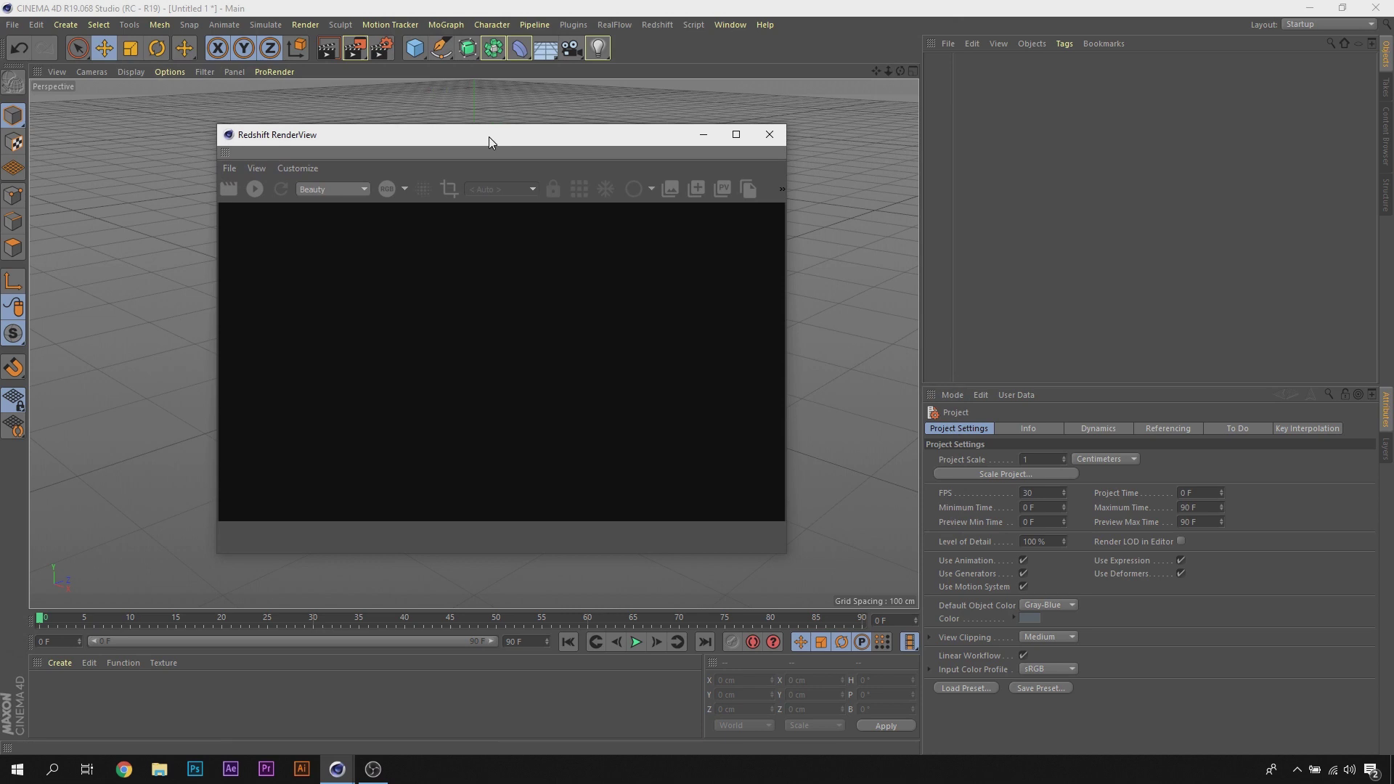
pyautogui.moveTo(226, 158); pyautogui.dragTo(1251, 371)
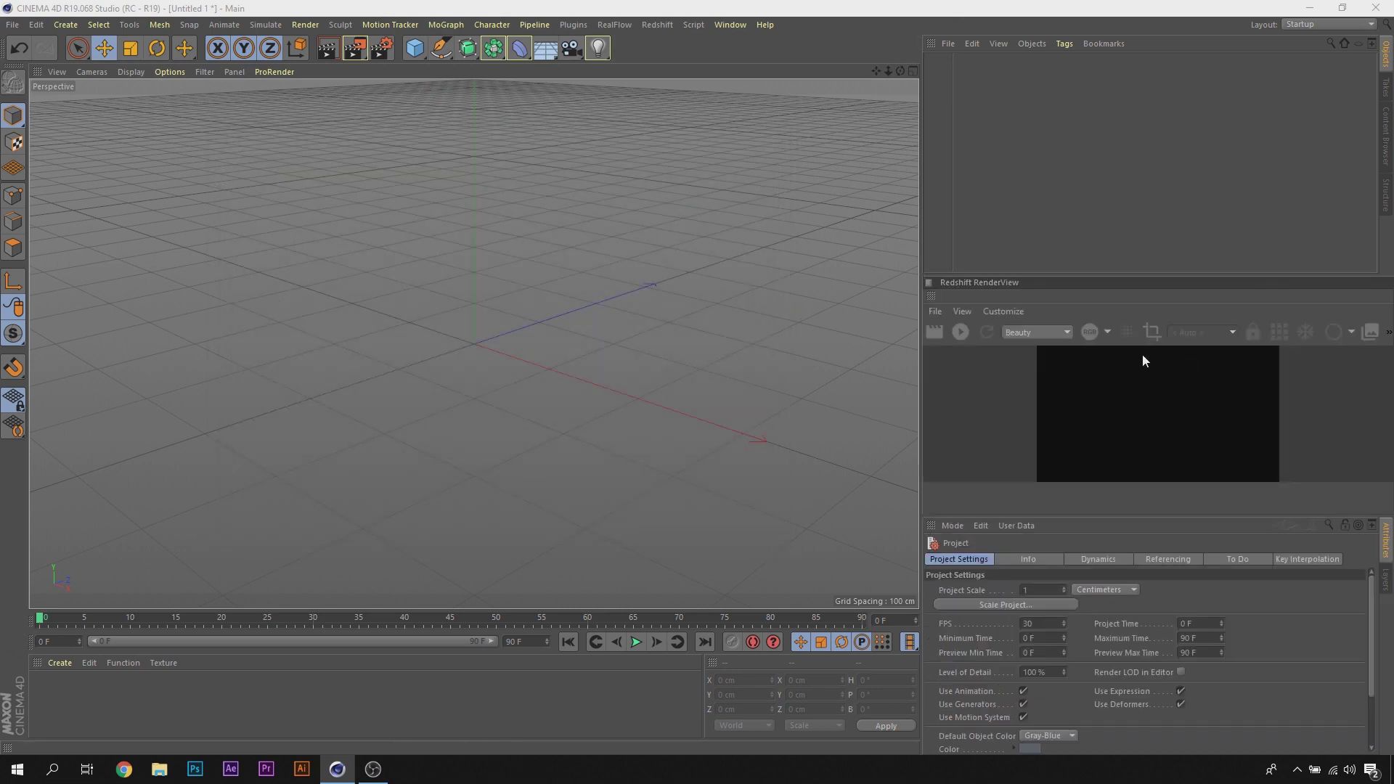
pyautogui.moveTo(1175, 275); pyautogui.dragTo(1201, 143)
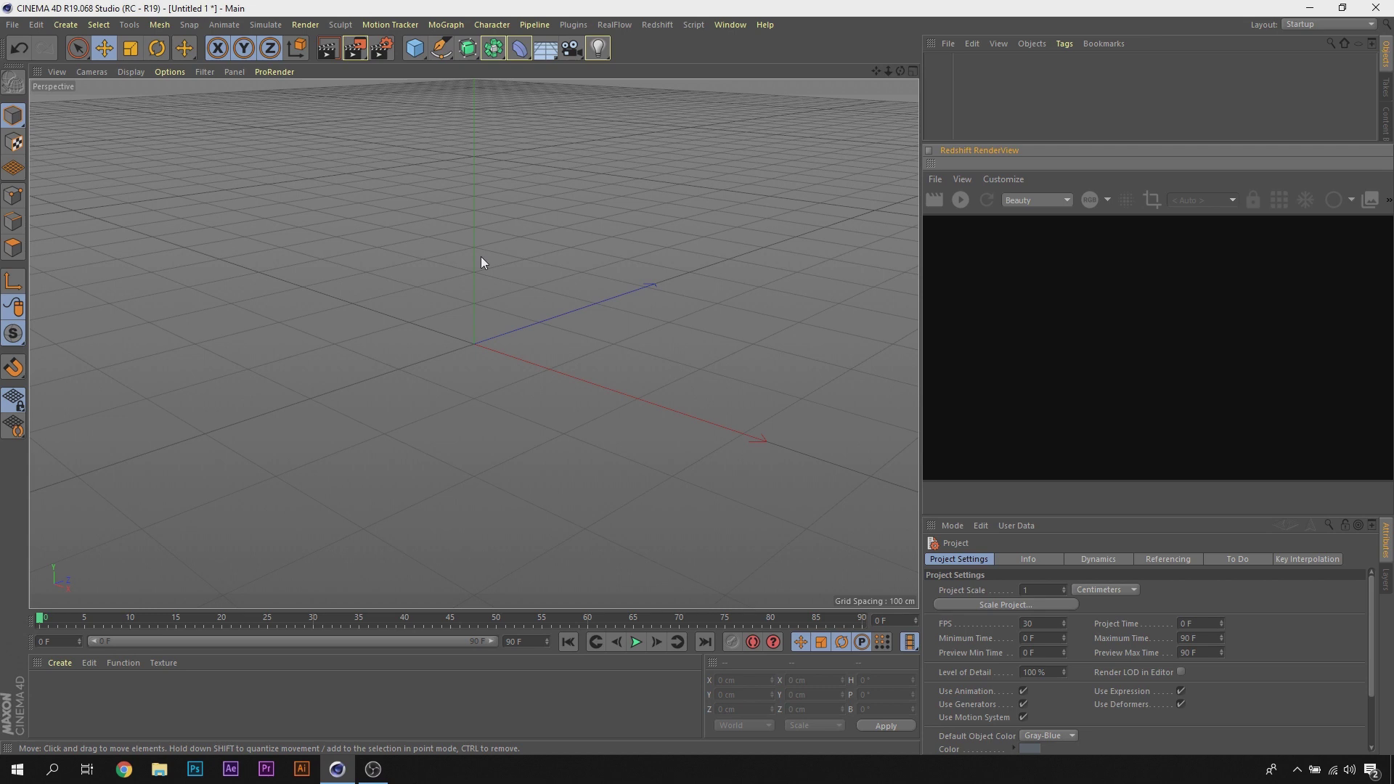
# Step: Maximize the Right view and pick the Pen spline tool
pyautogui.click(913, 70)
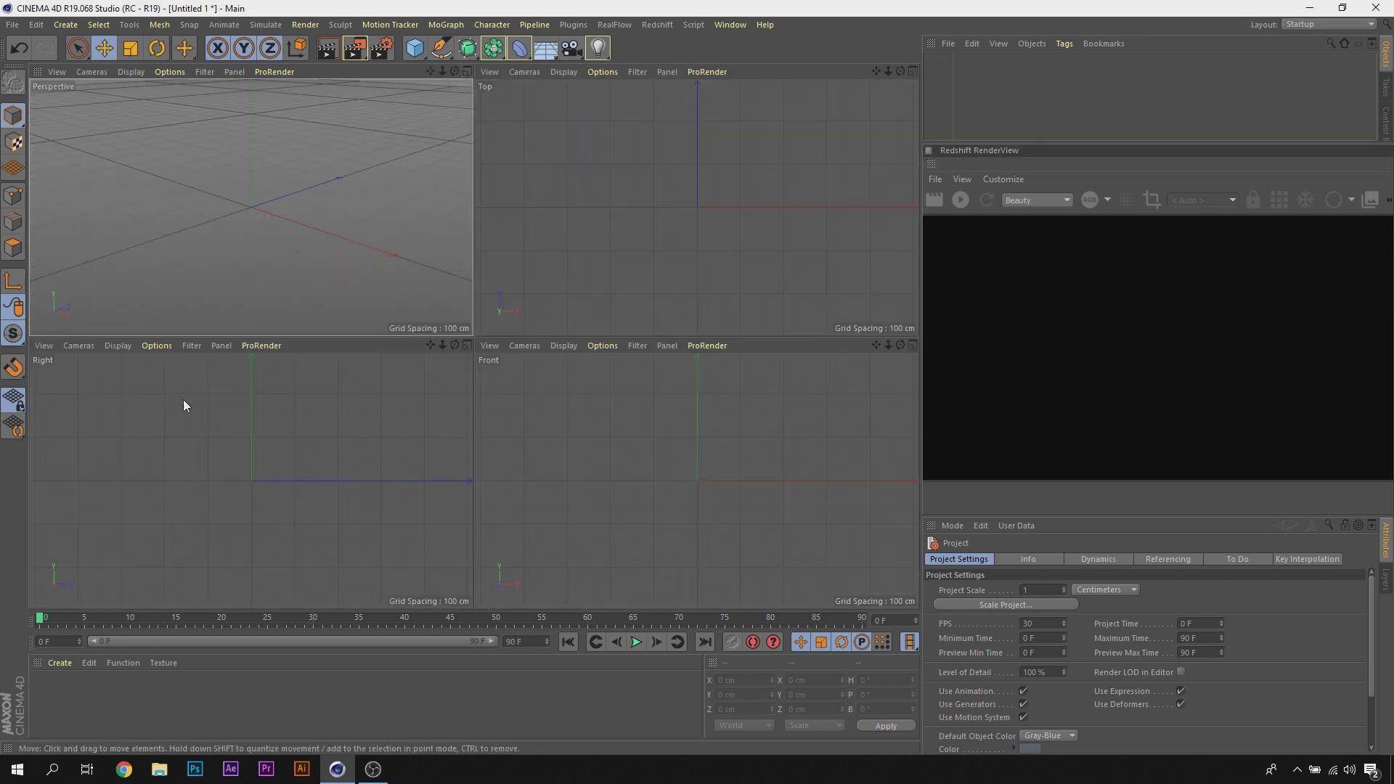
pyautogui.click(467, 346)
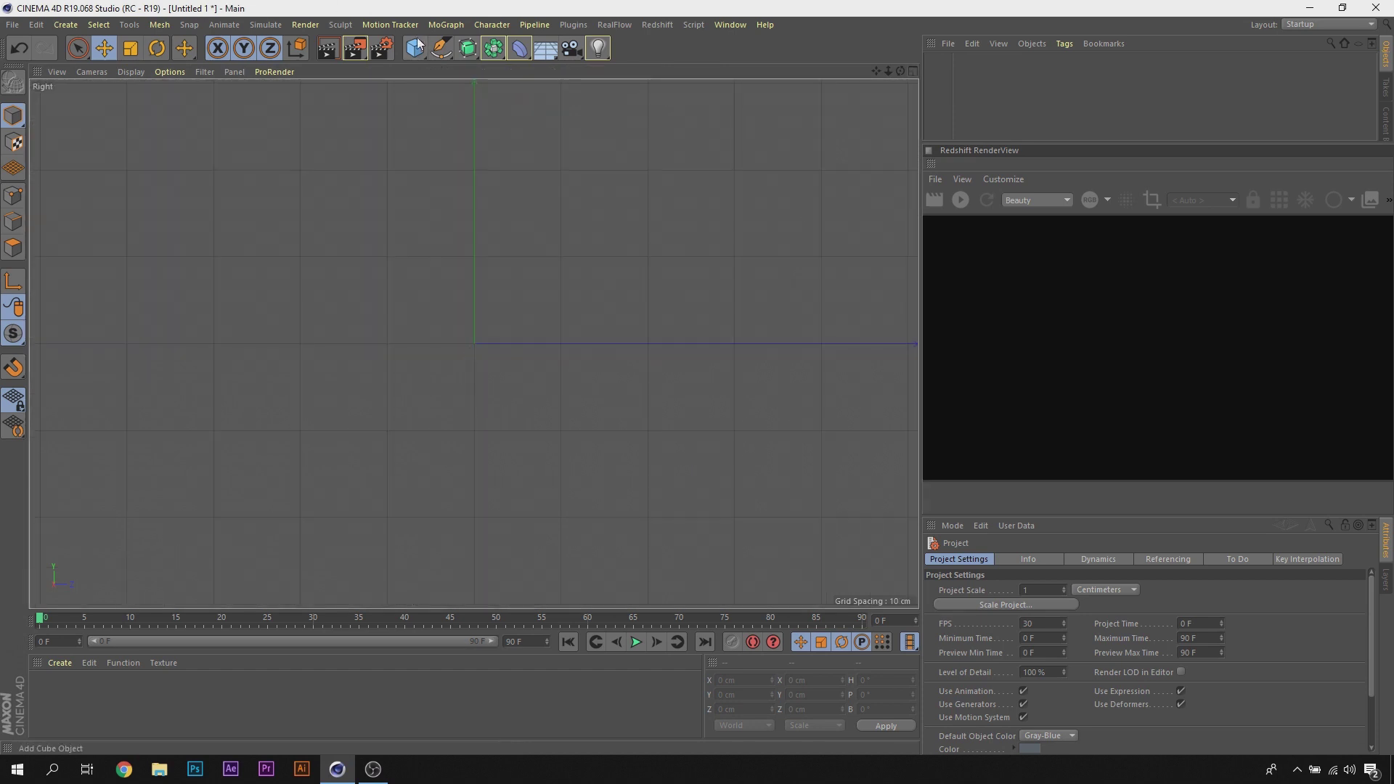
pyautogui.click(441, 48)
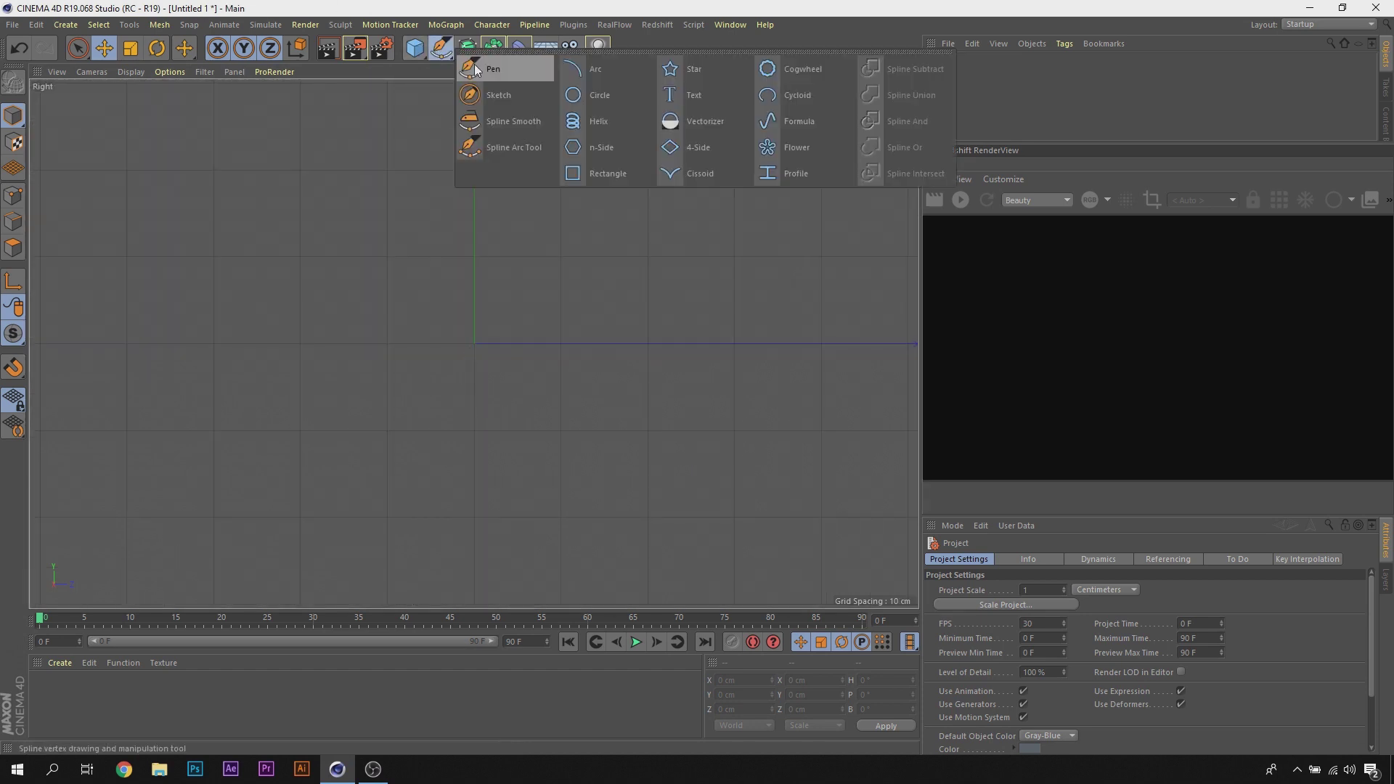
pyautogui.click(474, 67)
pyautogui.scroll(-3, 668, 392)
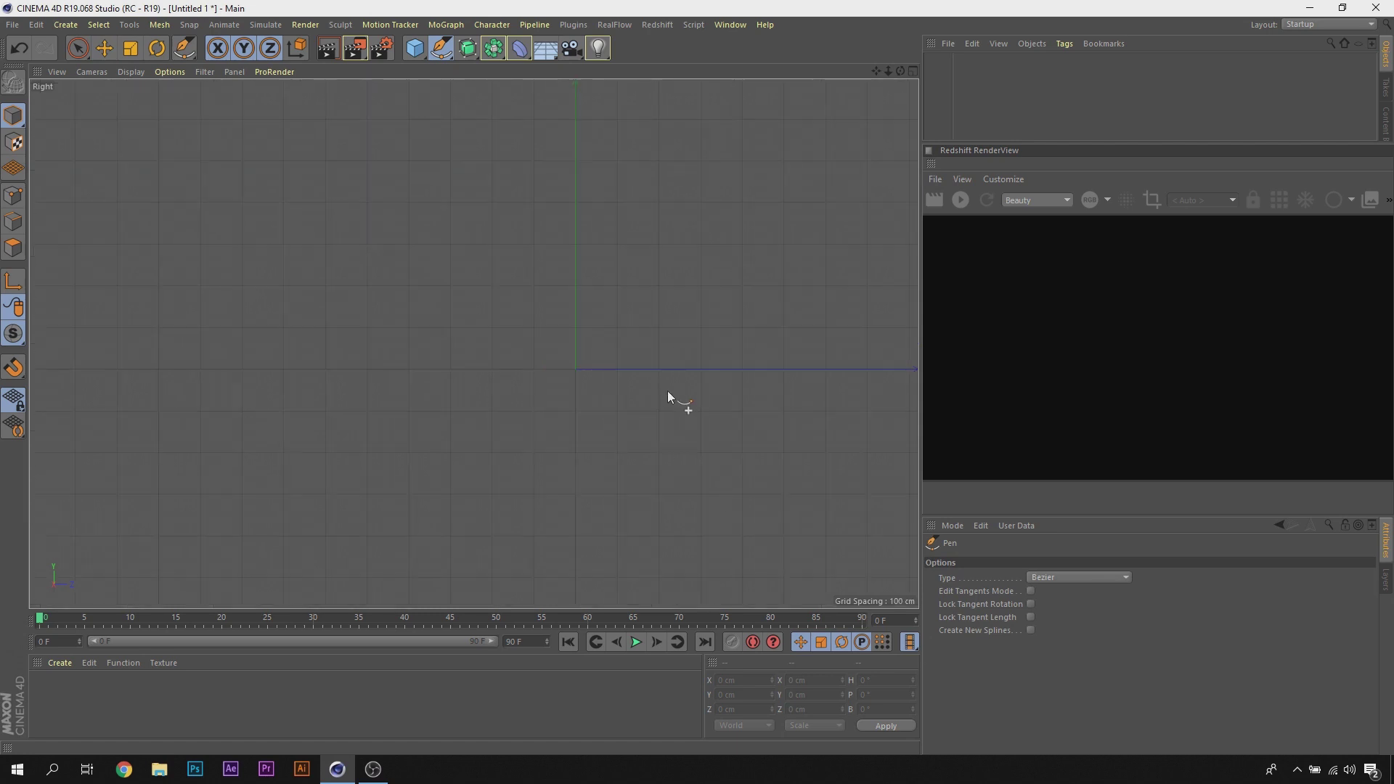
# Step: Draw an L-shaped spline with a vertical line, rounded bottom corner and horizontal end
pyautogui.click(825, 112)
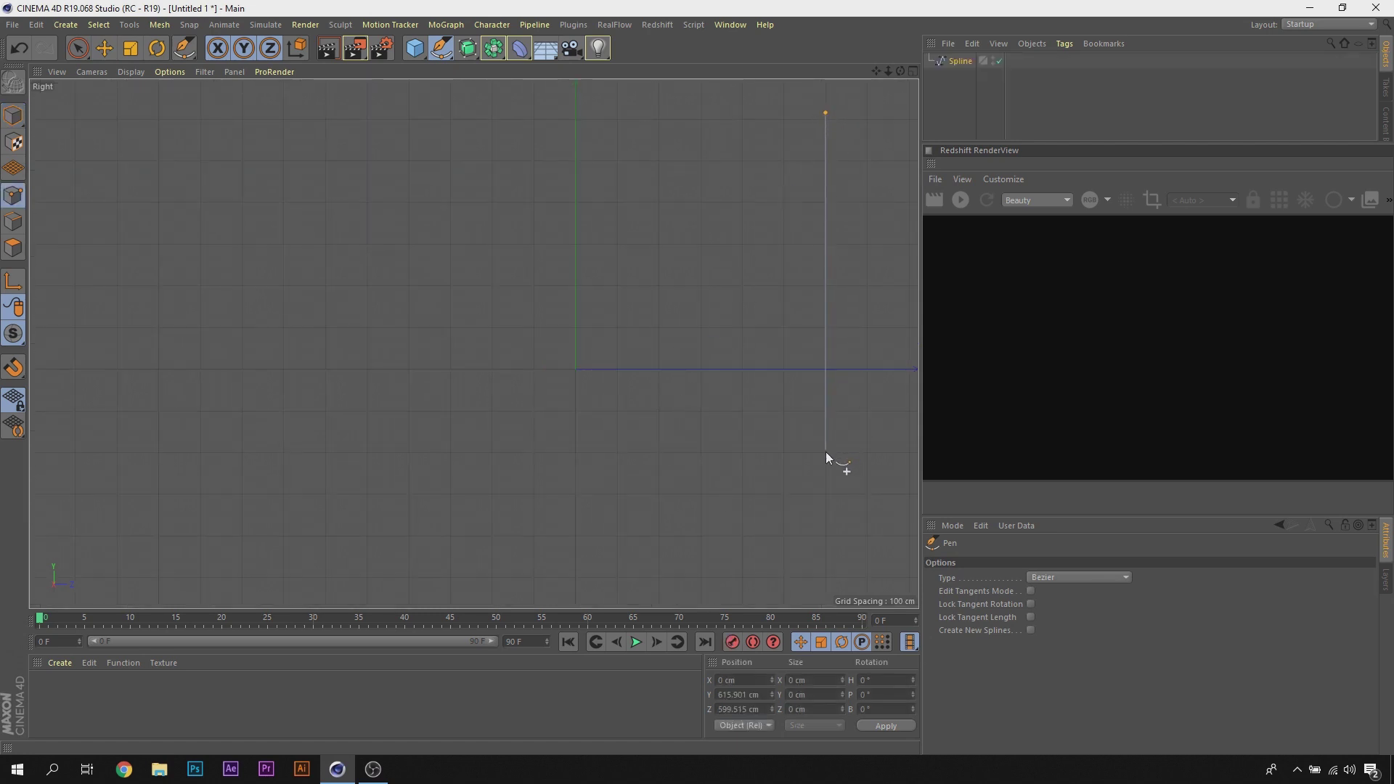
pyautogui.click(825, 451)
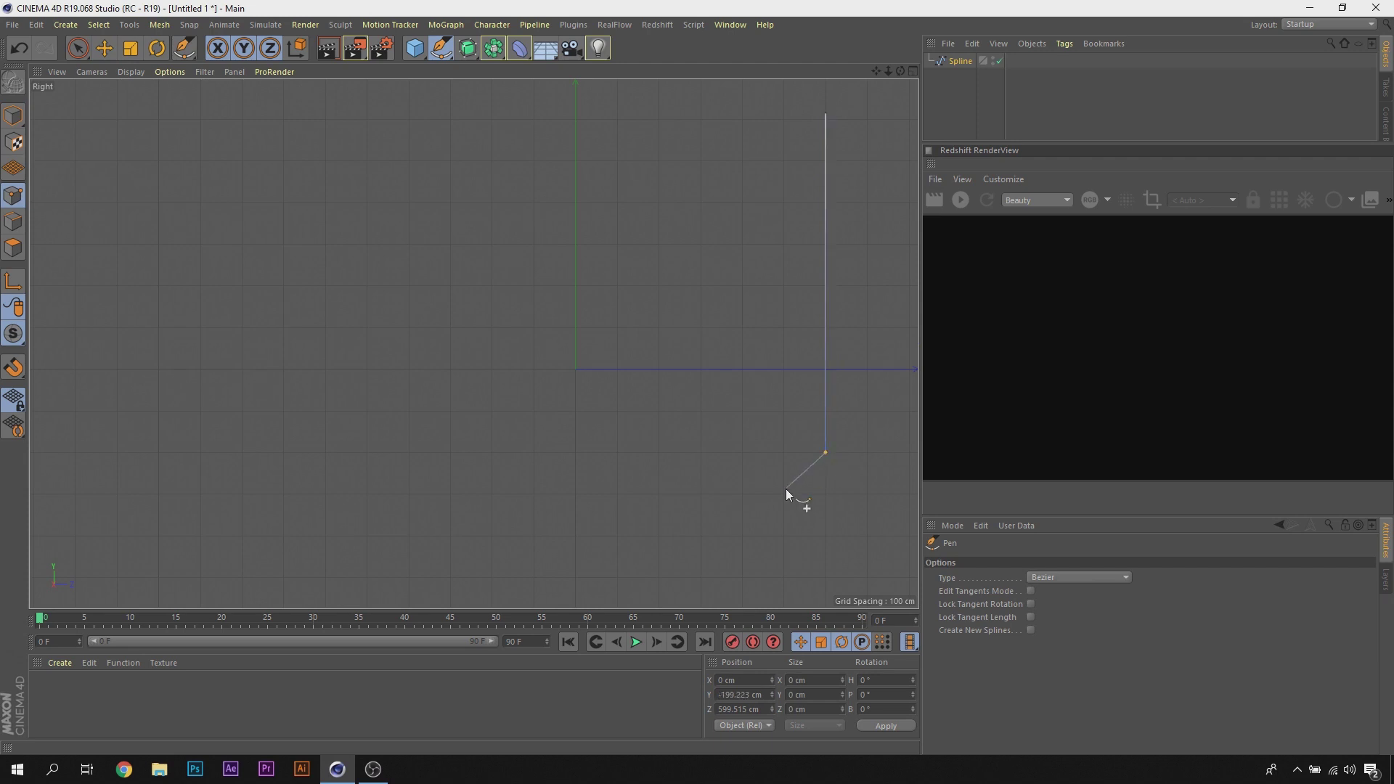
pyautogui.moveTo(783, 494); pyautogui.dragTo(751, 493)
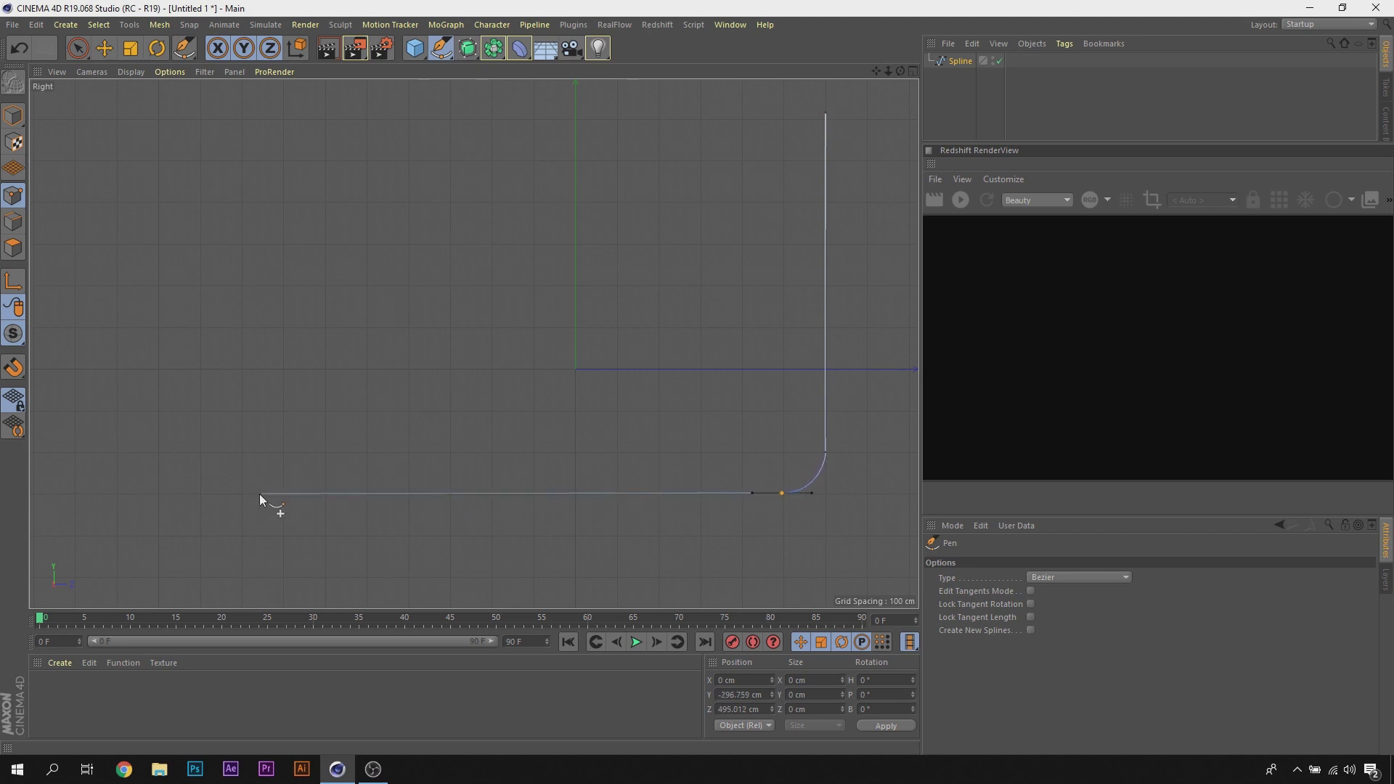
pyautogui.click(244, 494)
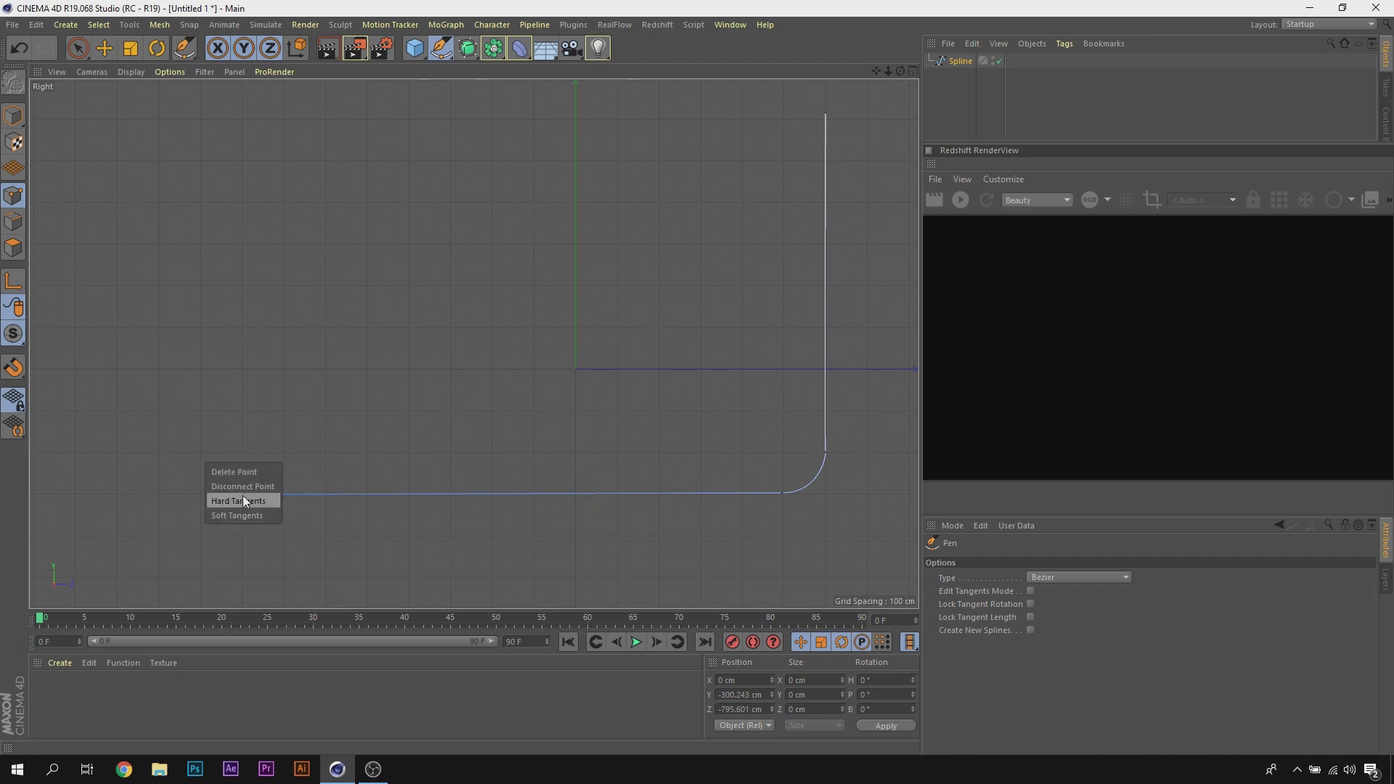
pyautogui.click(250, 472)
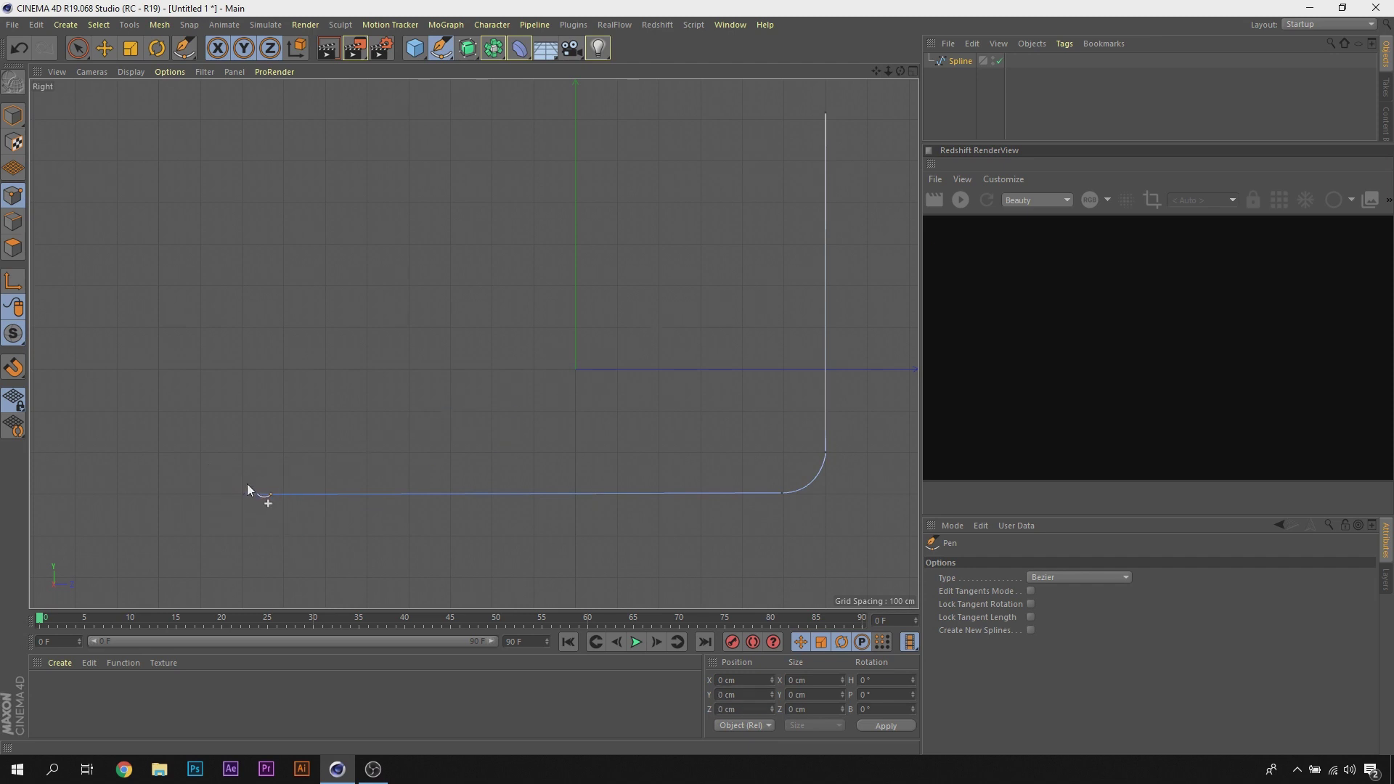
# Step: Return to the Perspective view and duplicate the spline as Spline.1
pyautogui.click(948, 61)
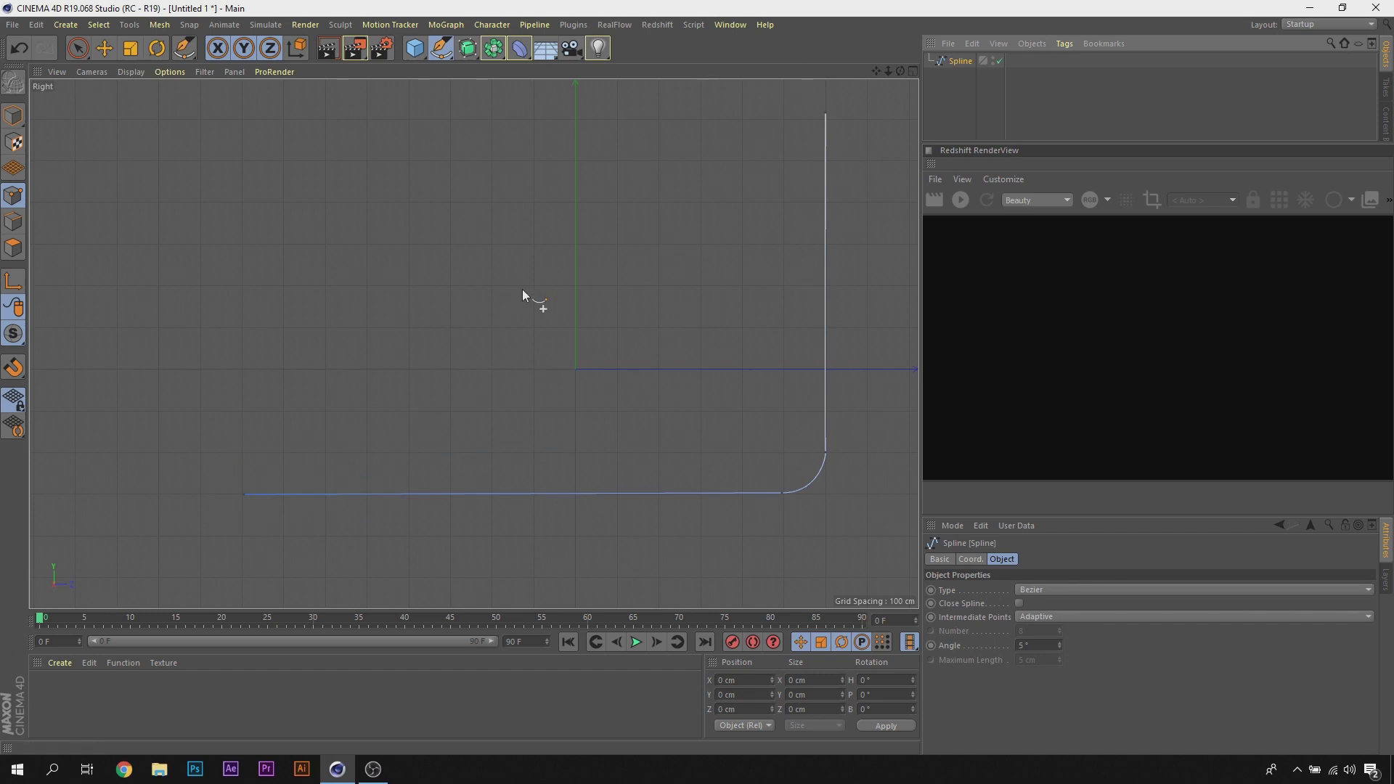
pyautogui.click(914, 71)
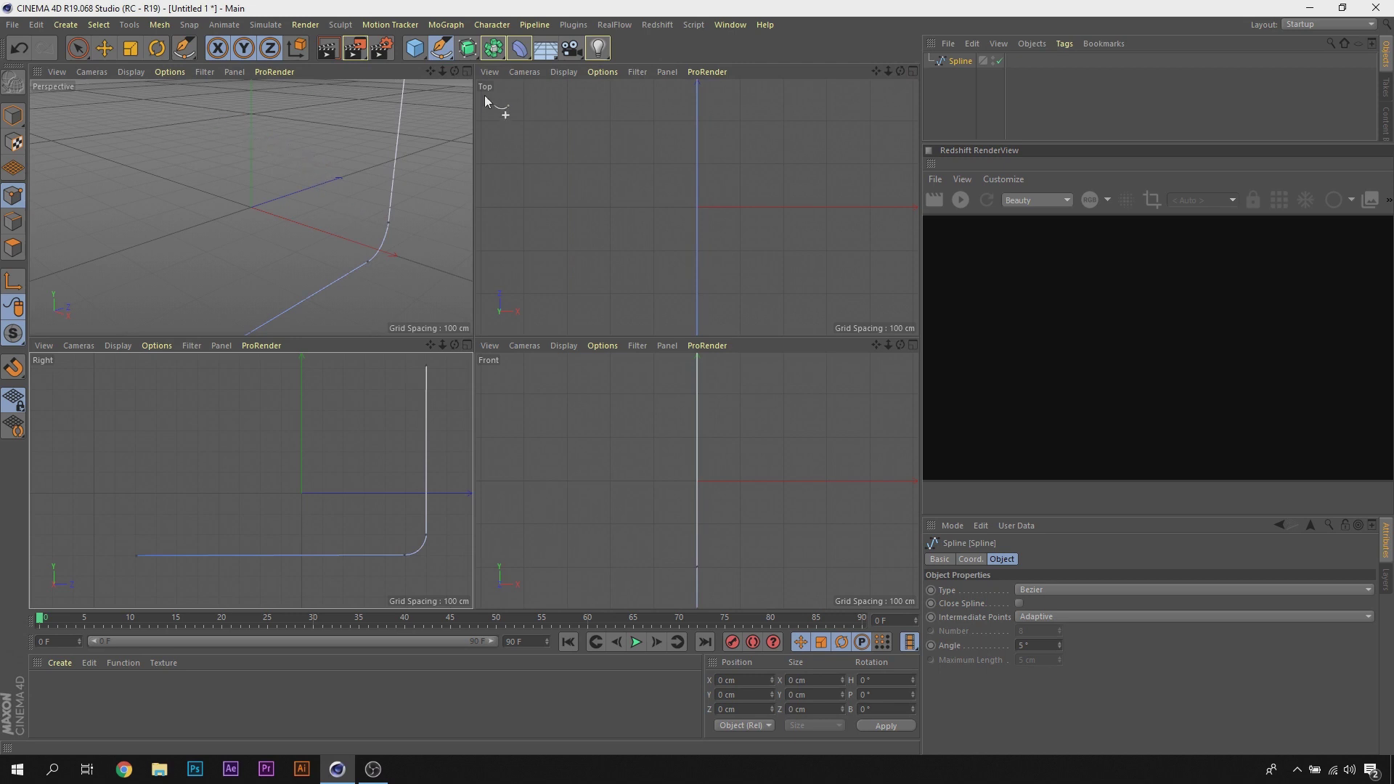
pyautogui.click(467, 71)
pyautogui.scroll(-3, 558, 282)
pyautogui.scroll(-2, 567, 276)
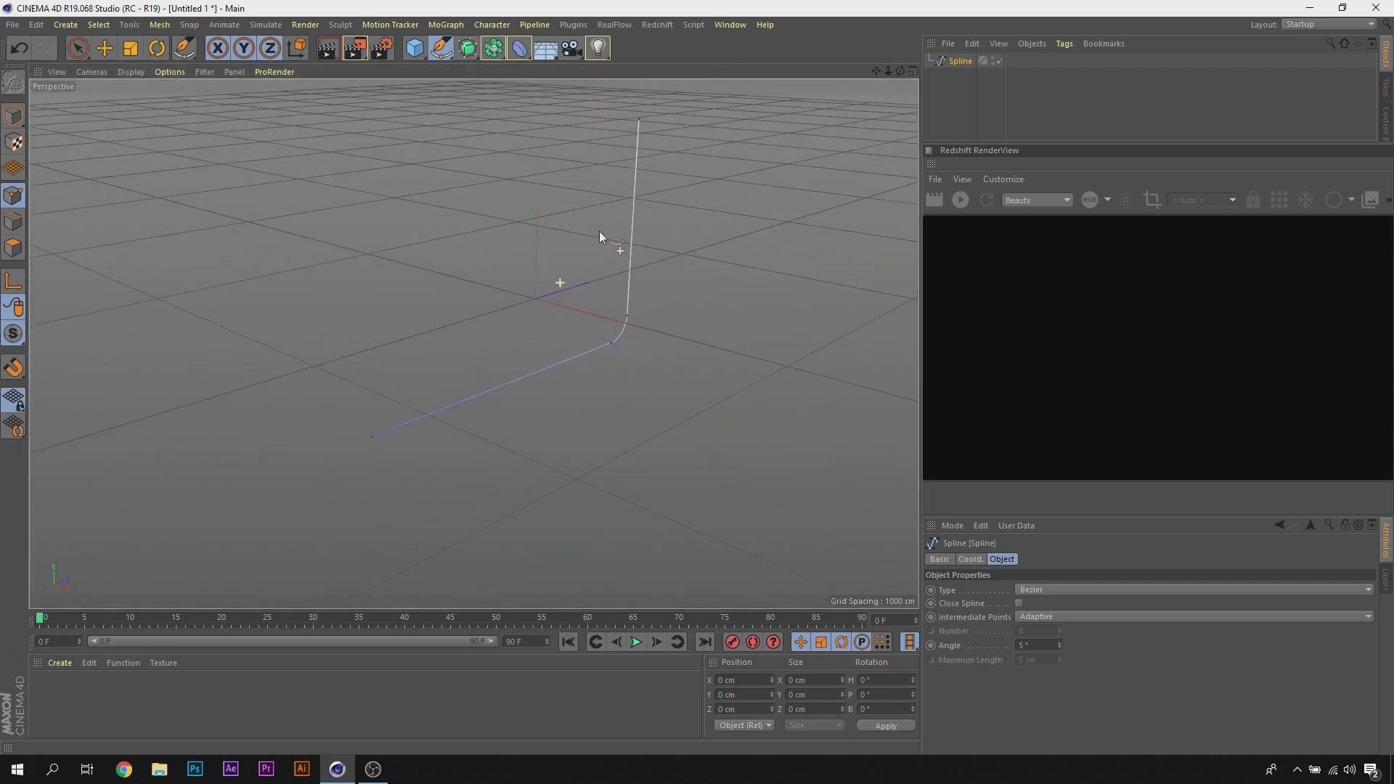
pyautogui.rightClick(956, 63)
pyautogui.click(946, 62)
pyautogui.keyDown('ctrl'); pyautogui.moveTo(944, 59); pyautogui.dragTo(948, 56); pyautogui.keyUp('ctrl')
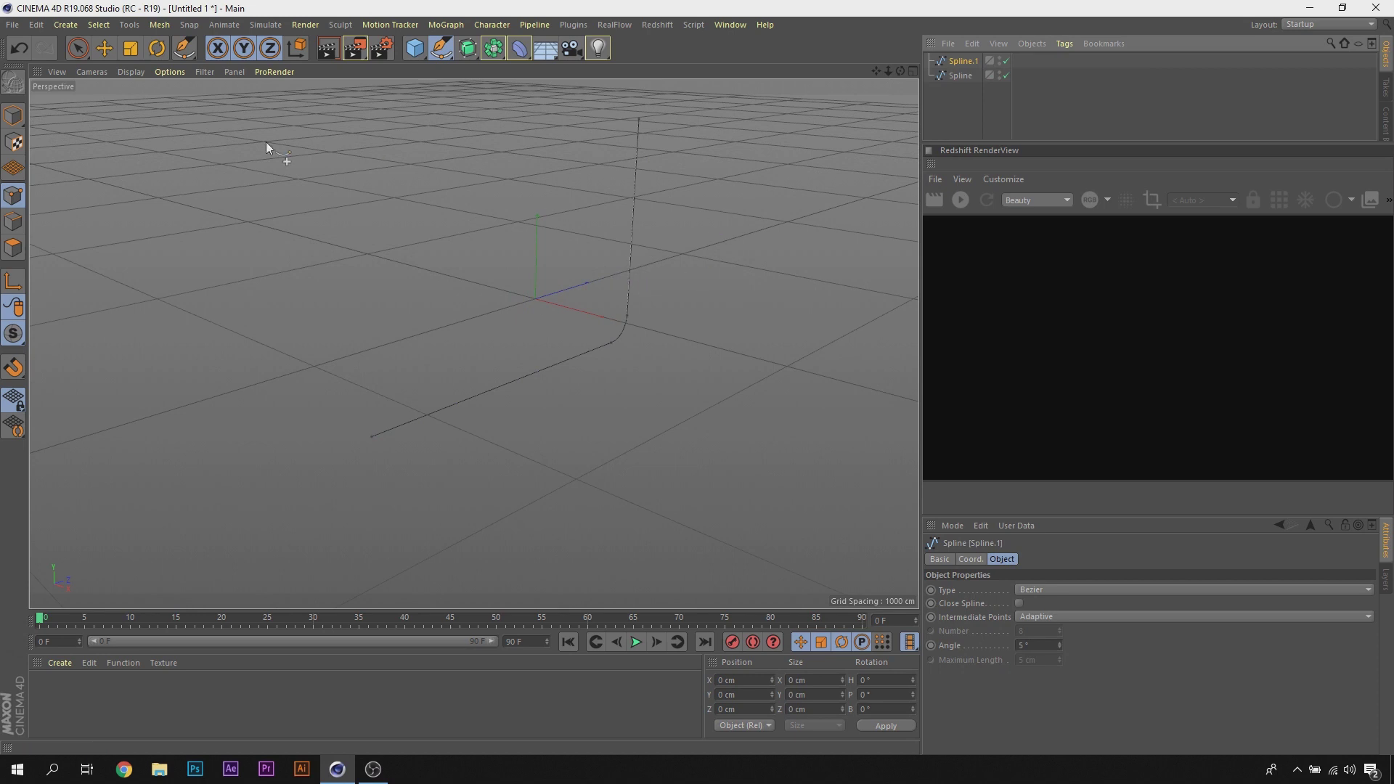
# Step: Shift all points of the copied spline sideways along X
pyautogui.hotkey('ctrl', 'a')
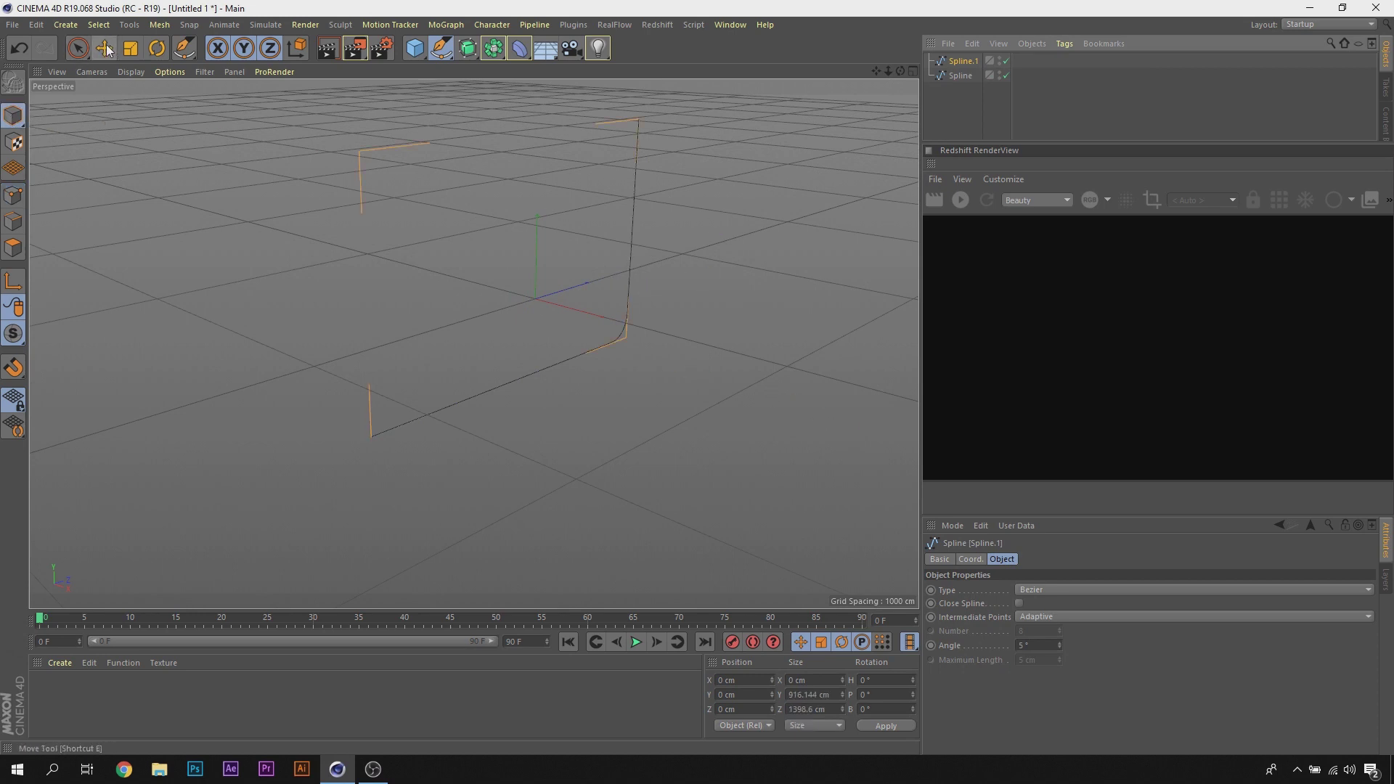
pyautogui.click(105, 49)
pyautogui.moveTo(650, 332); pyautogui.dragTo(397, 293)
pyautogui.keyDown('alt'); pyautogui.moveTo(473, 344); pyautogui.dragTo(406, 338); pyautogui.keyUp('alt')
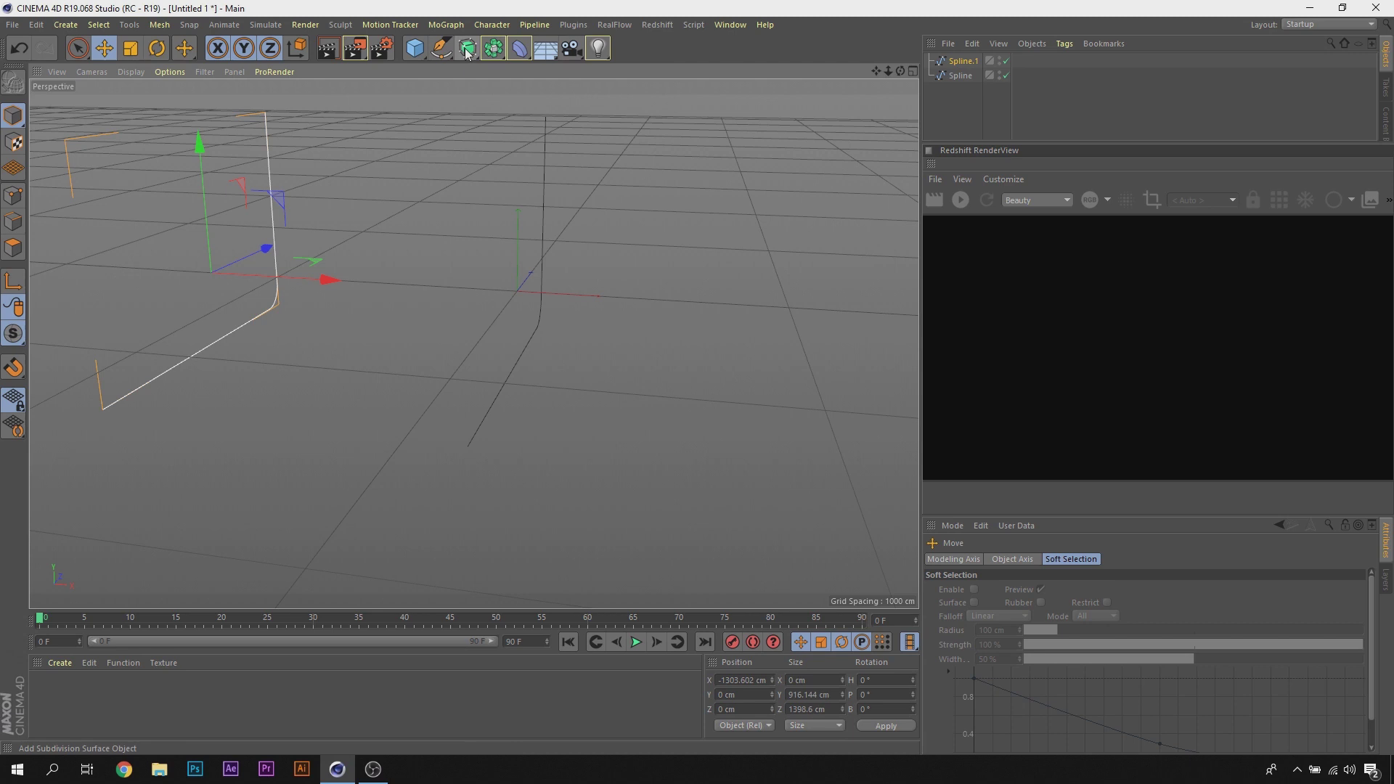
# Step: Place both splines under a new Loft object to form the curved backdrop
pyautogui.moveTo(467, 51)
pyautogui.mouseDown()
pyautogui.moveTo(499, 92)
pyautogui.moveTo(609, 92)
pyautogui.mouseUp()
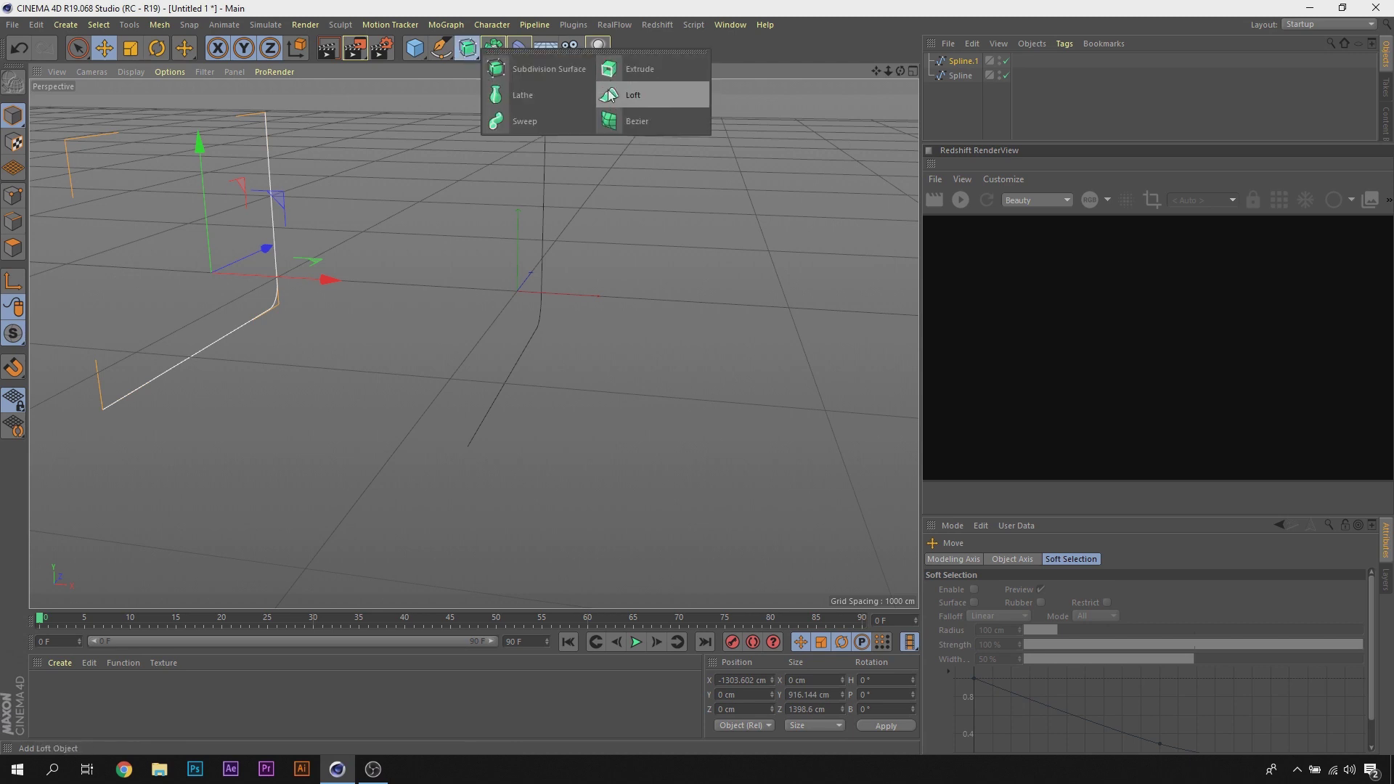
pyautogui.click(608, 95)
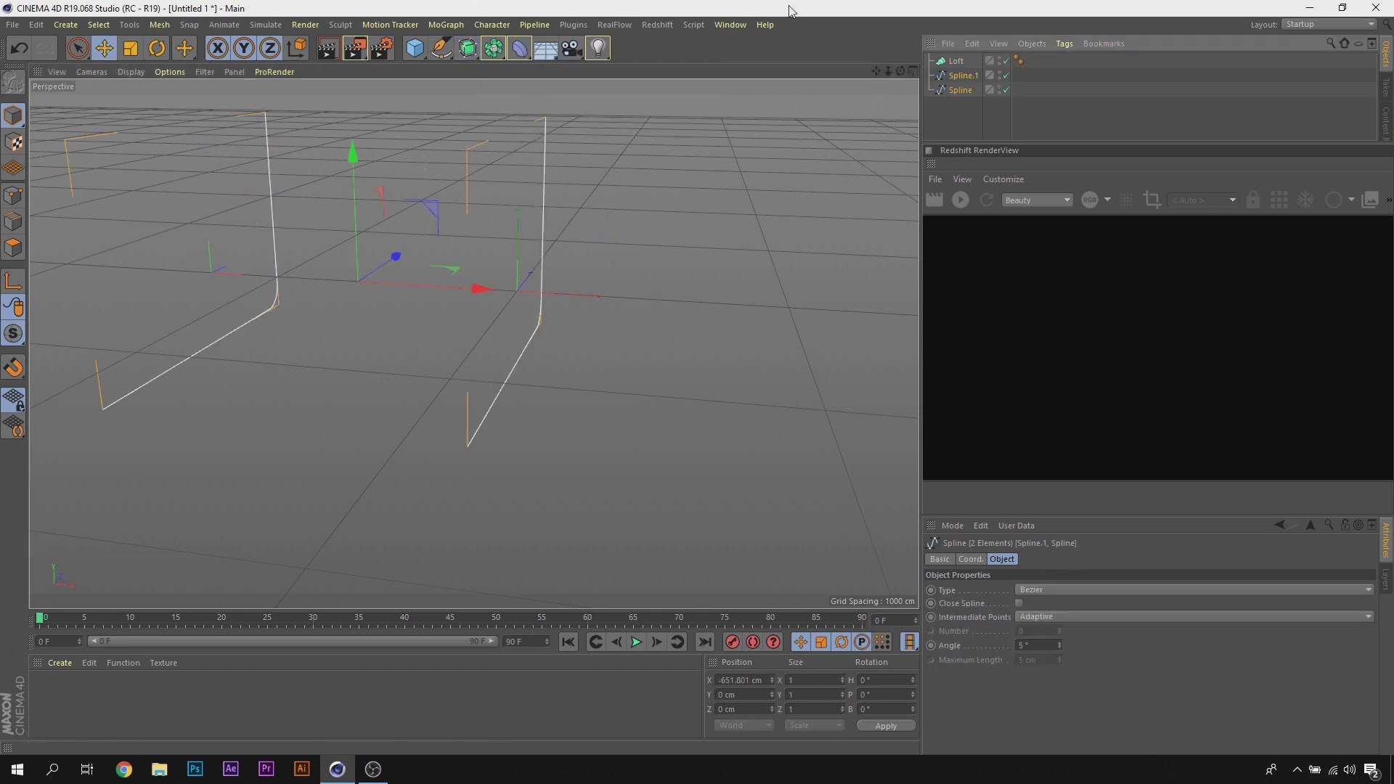
pyautogui.moveTo(957, 61)
pyautogui.mouseDown()
pyautogui.moveTo(967, 91)
pyautogui.moveTo(473, 344)
pyautogui.moveTo(264, 356)
pyautogui.mouseUp()
pyautogui.scroll(5, 370, 336)
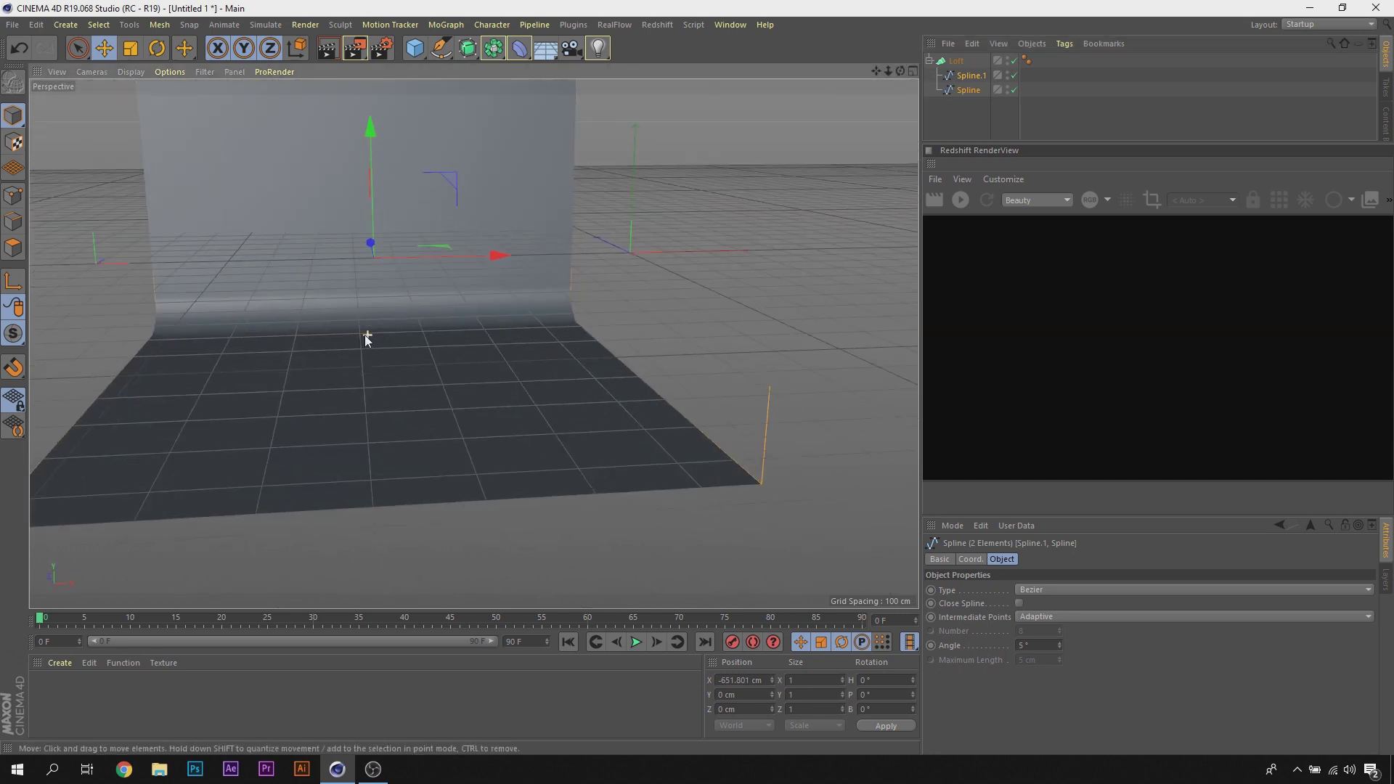
pyautogui.moveTo(903, 73); pyautogui.dragTo(871, 76)
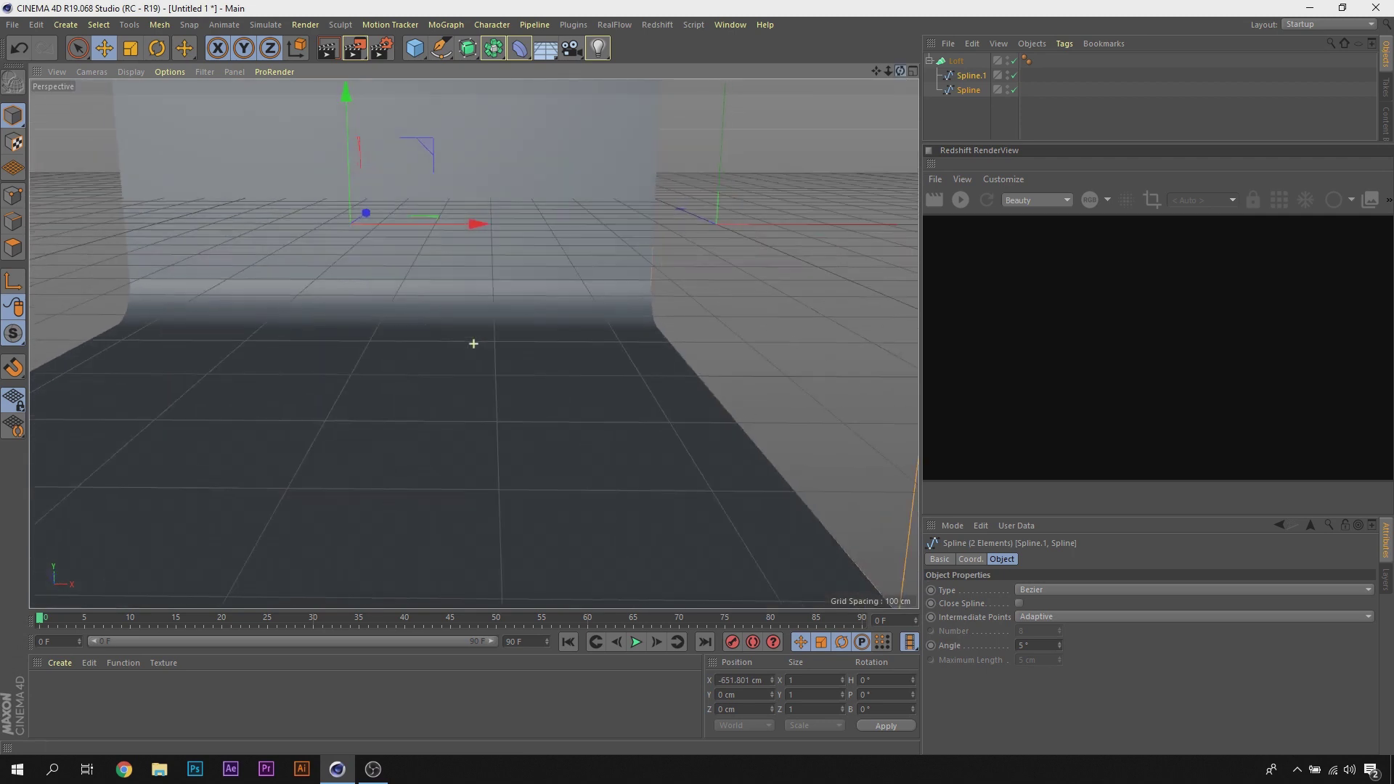
pyautogui.moveTo(571, 48); pyautogui.dragTo(629, 63)
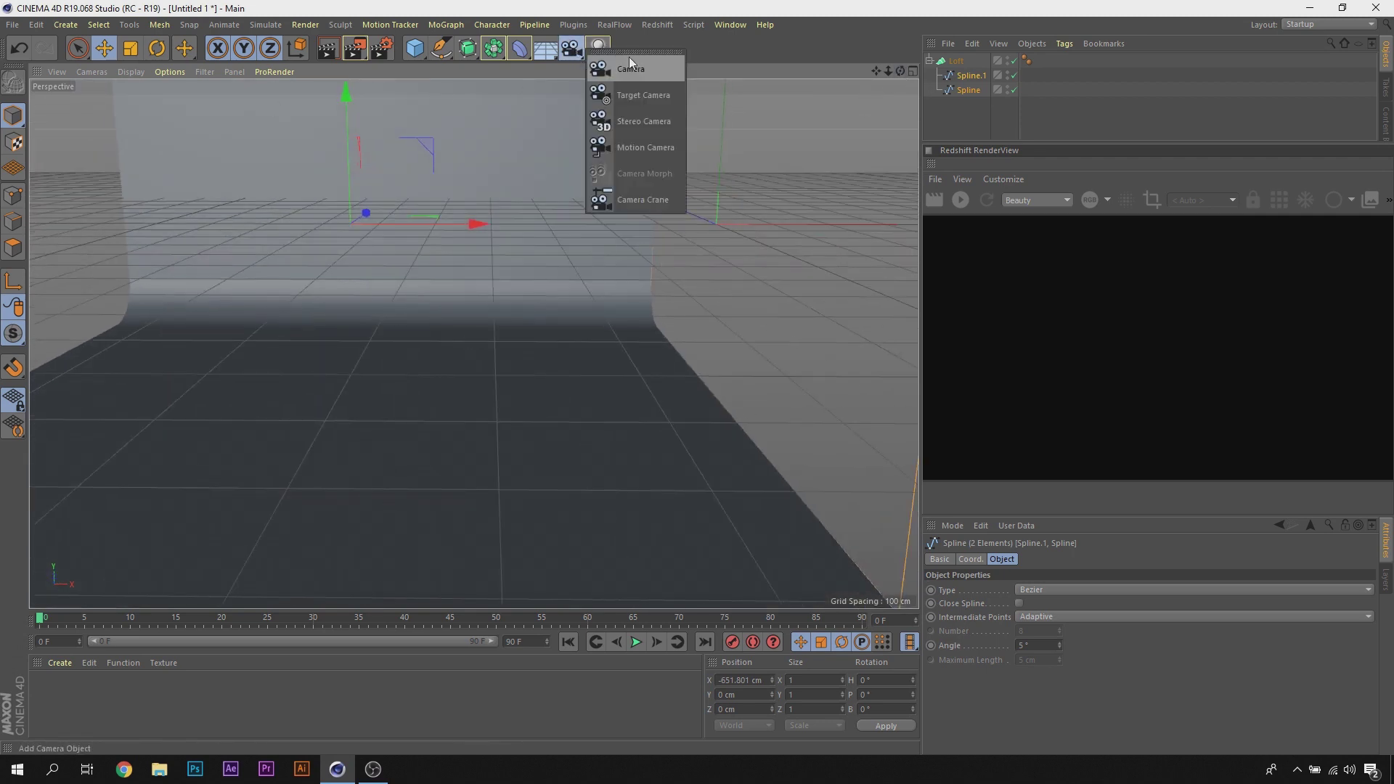
# Step: Add a camera and set its heading and pitch to 0 so it faces straight
pyautogui.click(629, 69)
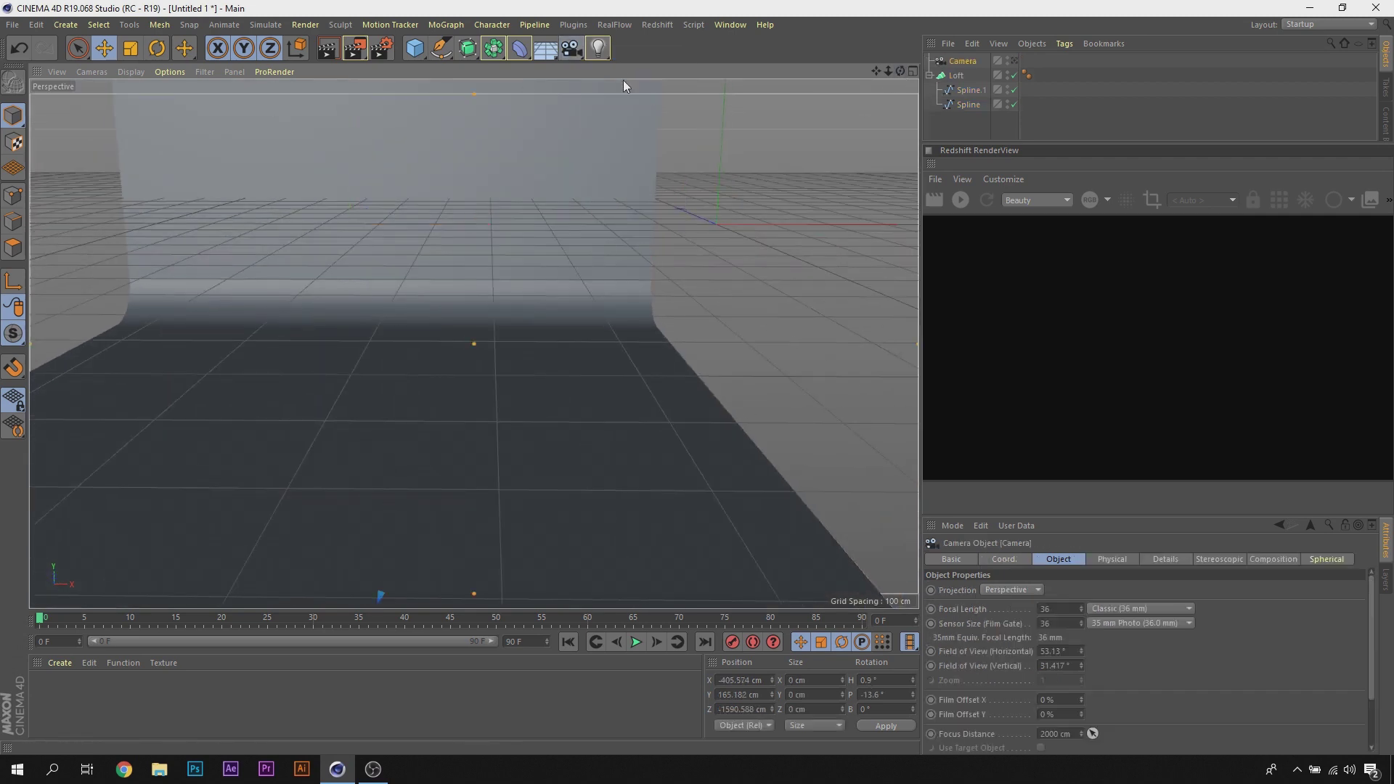
pyautogui.scroll(-2, 419, 367)
pyautogui.moveTo(900, 71); pyautogui.dragTo(798, 145)
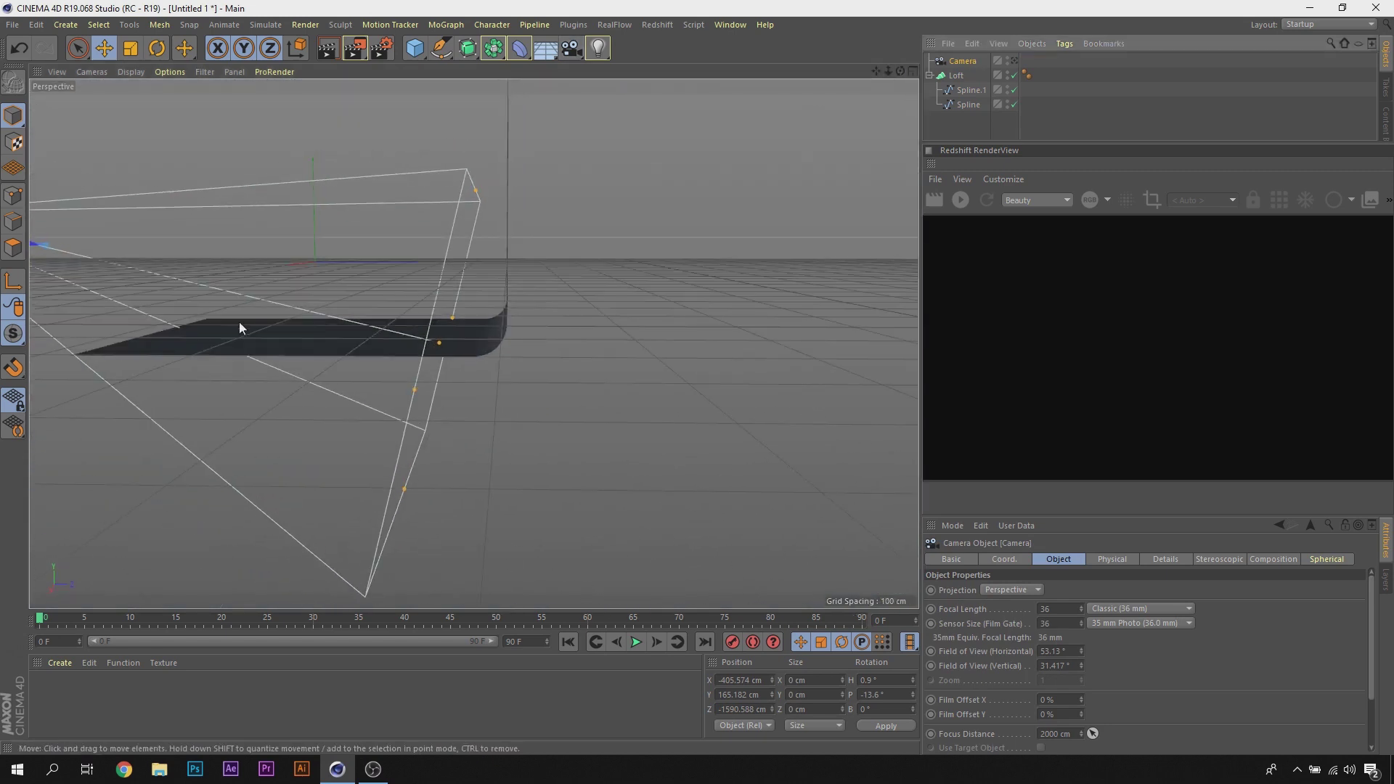
pyautogui.scroll(-4, 239, 324)
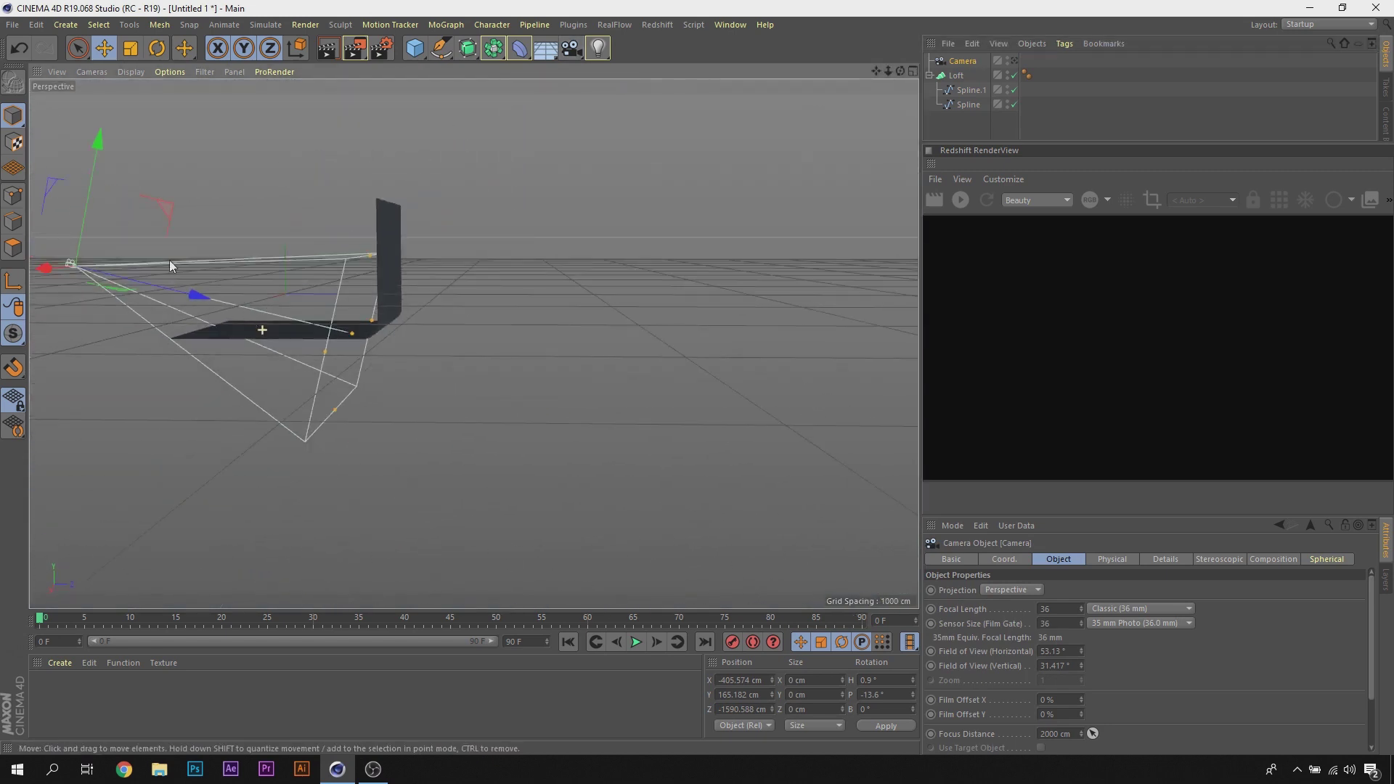
pyautogui.click(1023, 559)
pyautogui.doubleClick(1160, 604)
pyautogui.write('0')
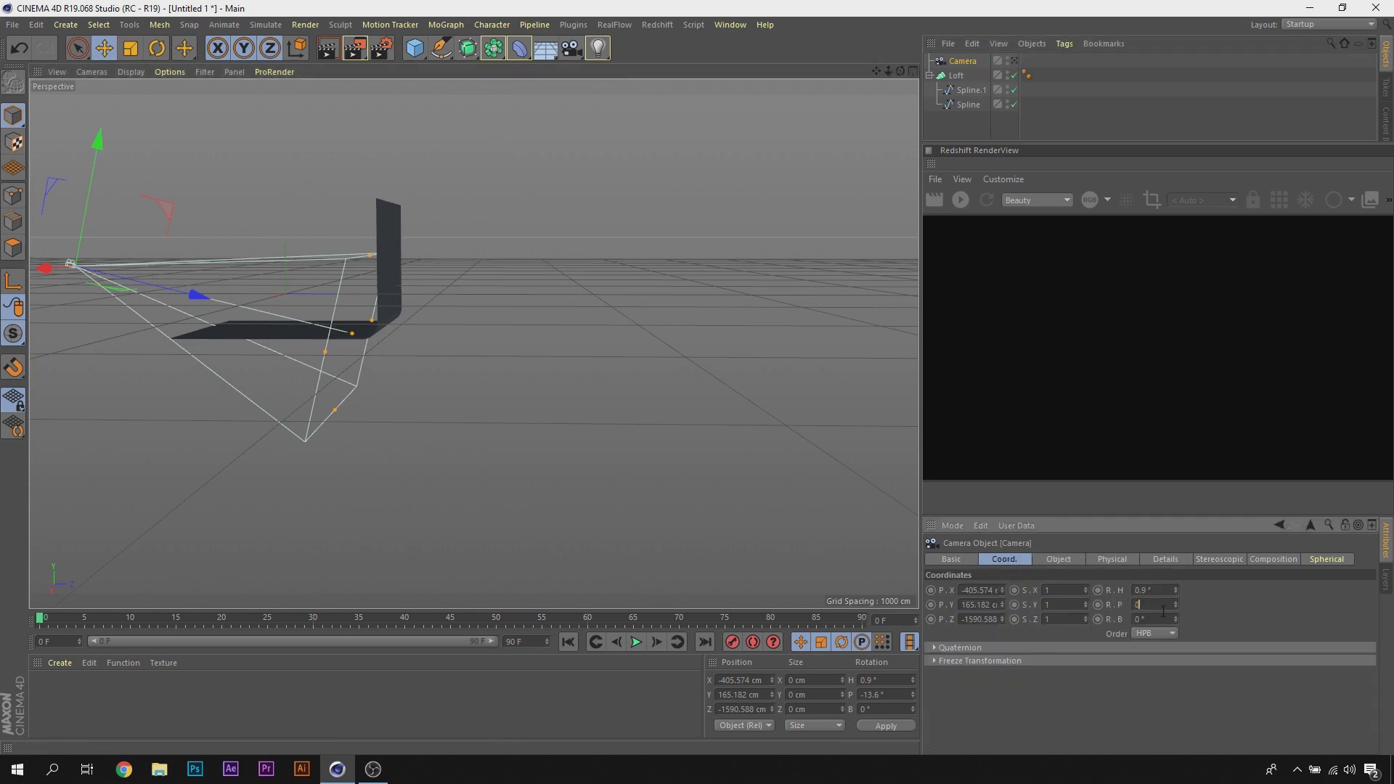
pyautogui.doubleClick(1159, 590)
pyautogui.write('0')
pyautogui.press('Return')
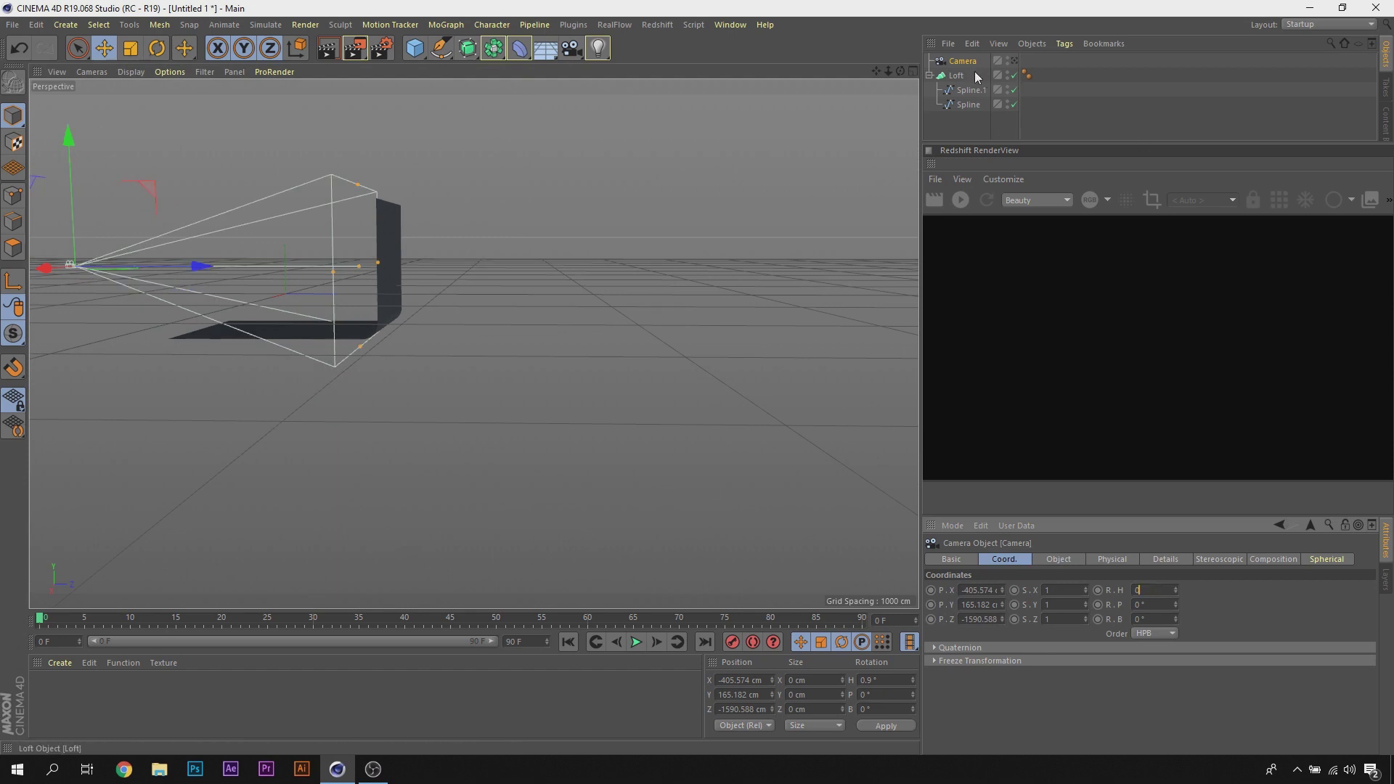
# Step: Look through the camera and set its focal length to 85 mm
pyautogui.click(1014, 61)
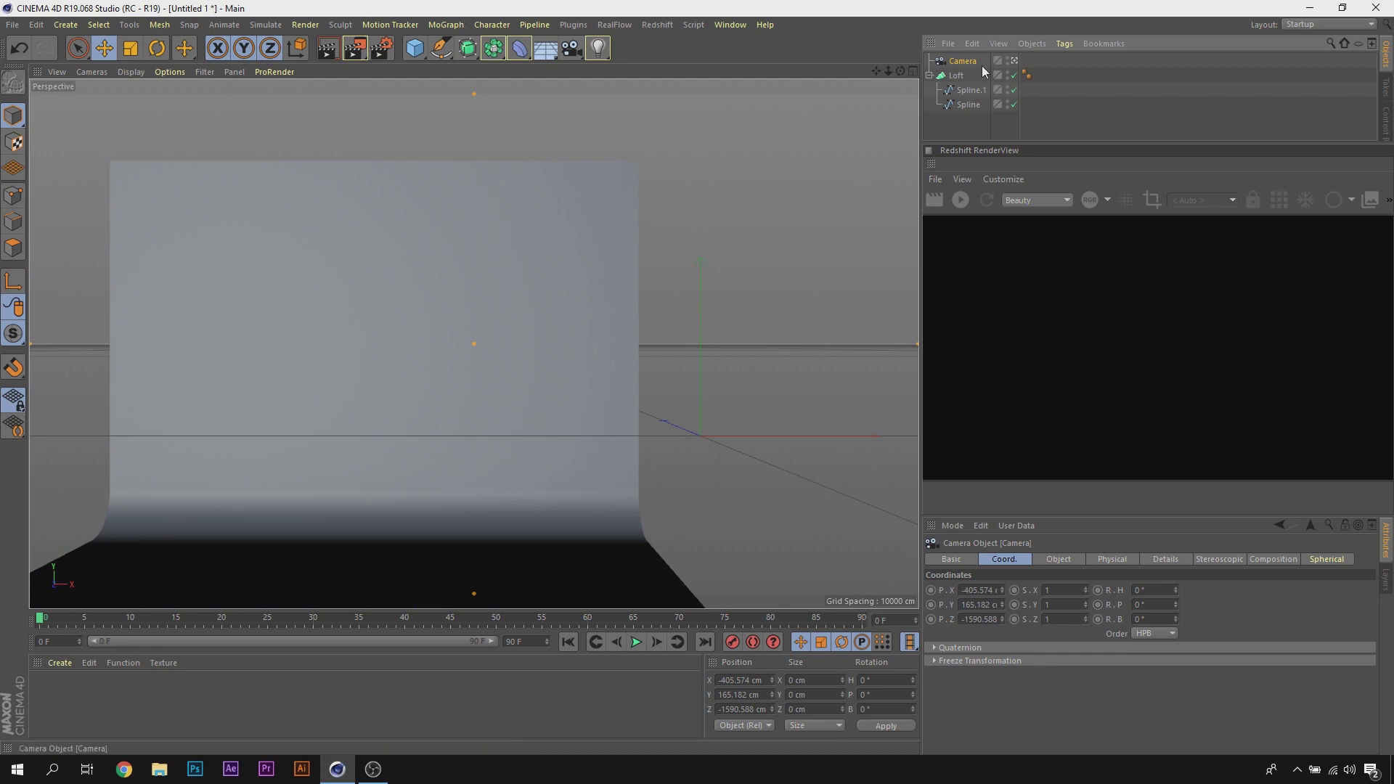
pyautogui.click(1057, 560)
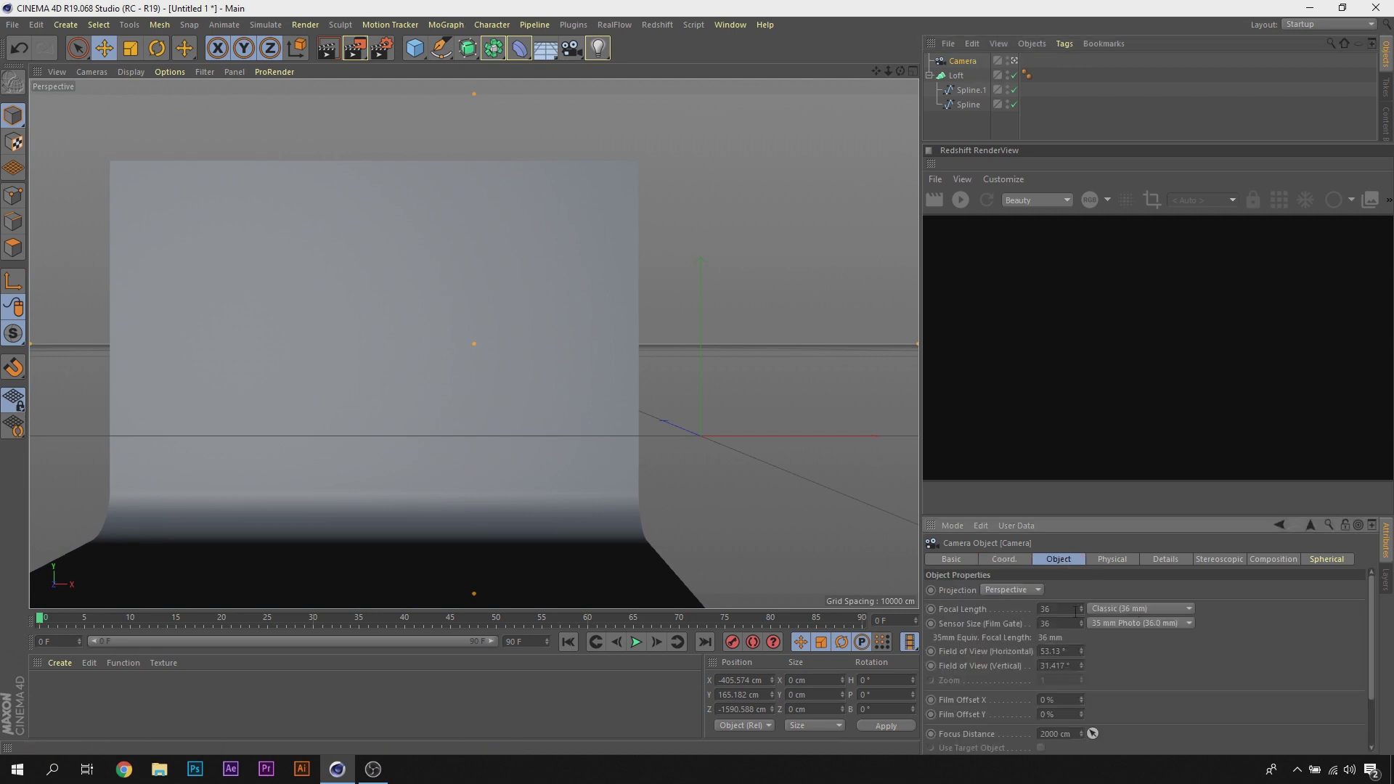
pyautogui.hotkey('shift', 'Tab')
pyautogui.write('8')
pyautogui.press('Return')
# Step: Lower the camera framing on the backdrop, then open the Content Browser
pyautogui.moveTo(875, 70); pyautogui.dragTo(474, 348)
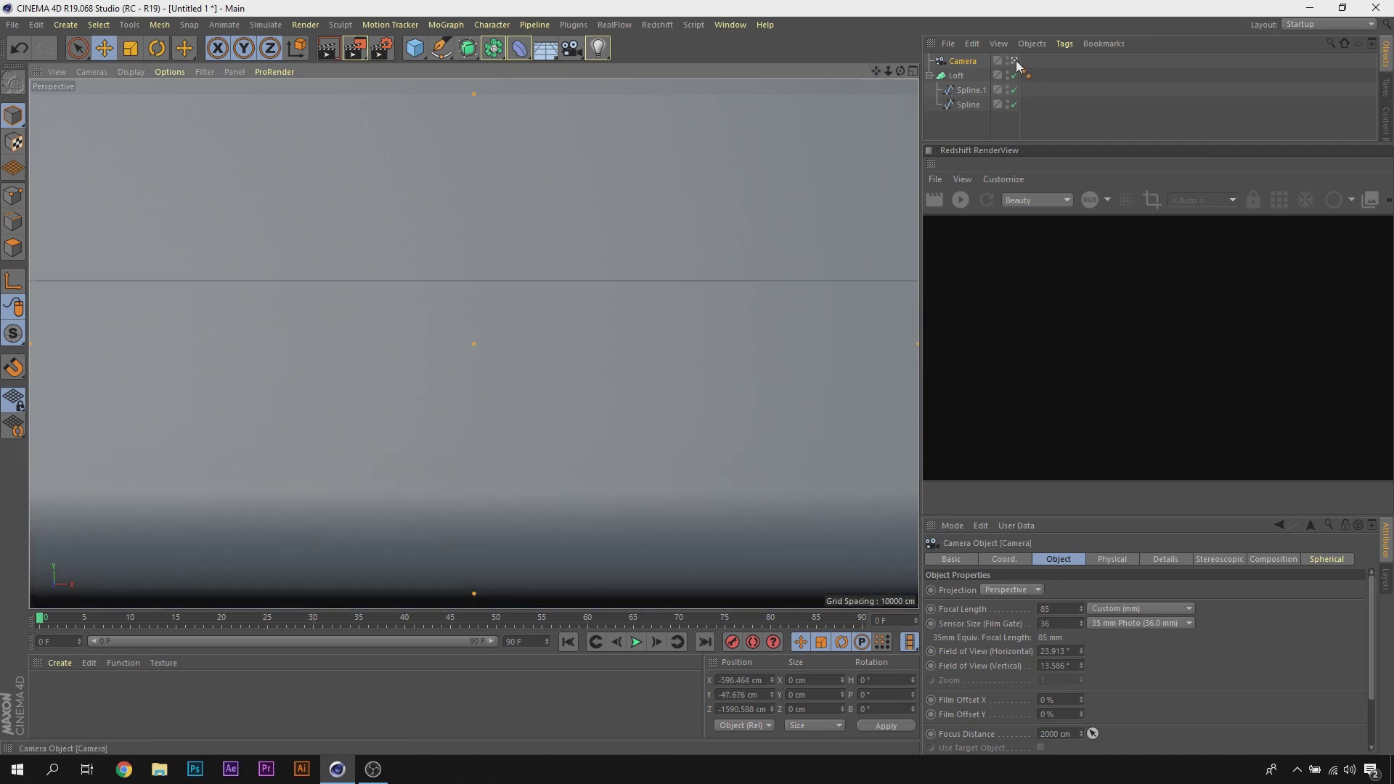
pyautogui.click(1015, 61)
pyautogui.scroll(3, 325, 299)
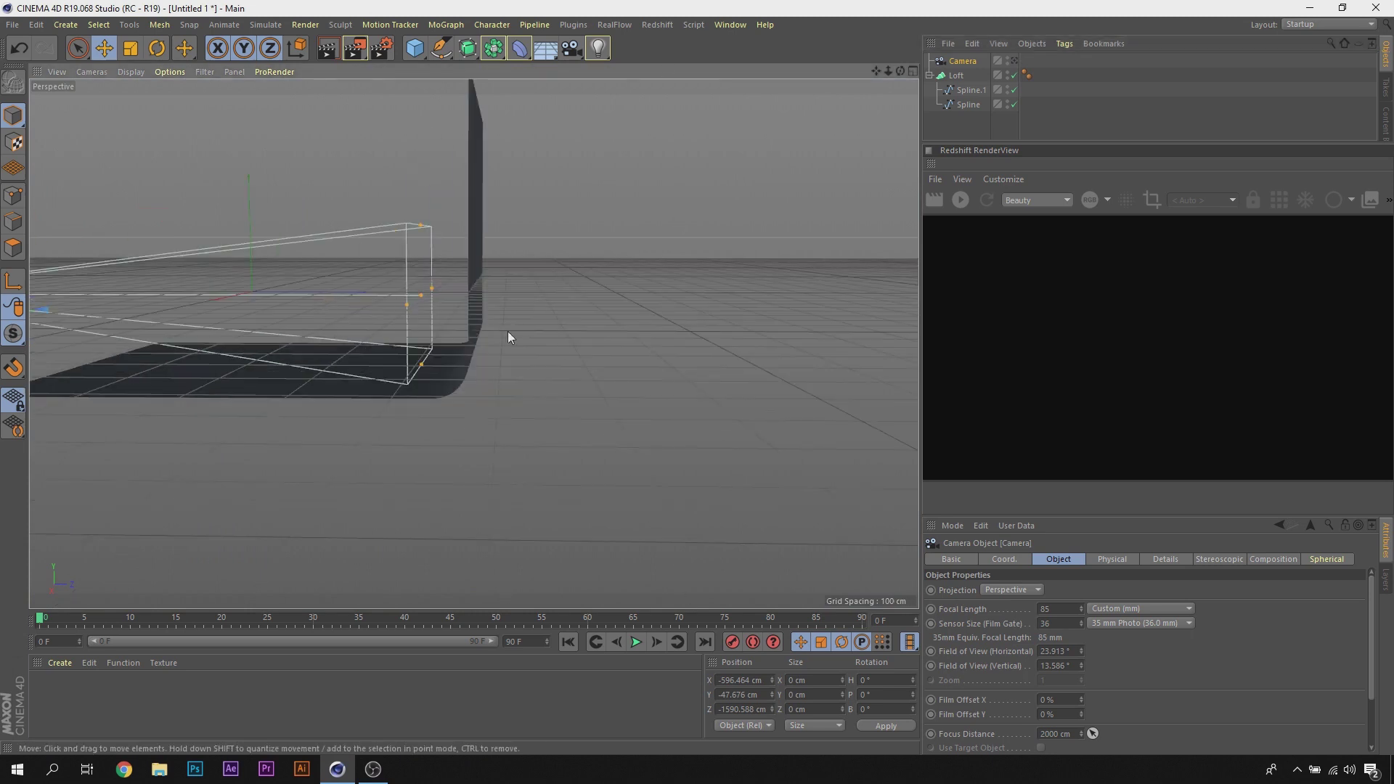
pyautogui.scroll(-2, 508, 331)
pyautogui.moveTo(885, 67); pyautogui.dragTo(474, 343)
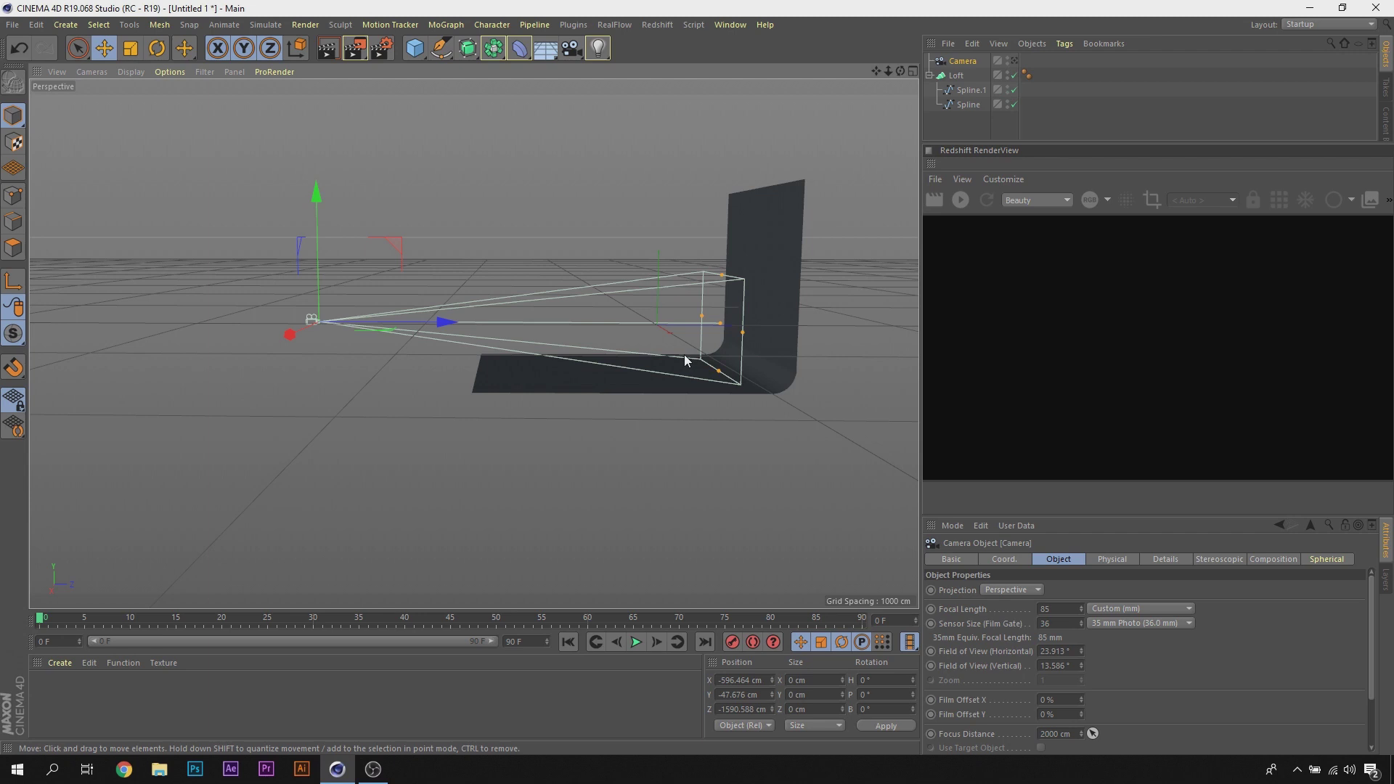
pyautogui.press('space')
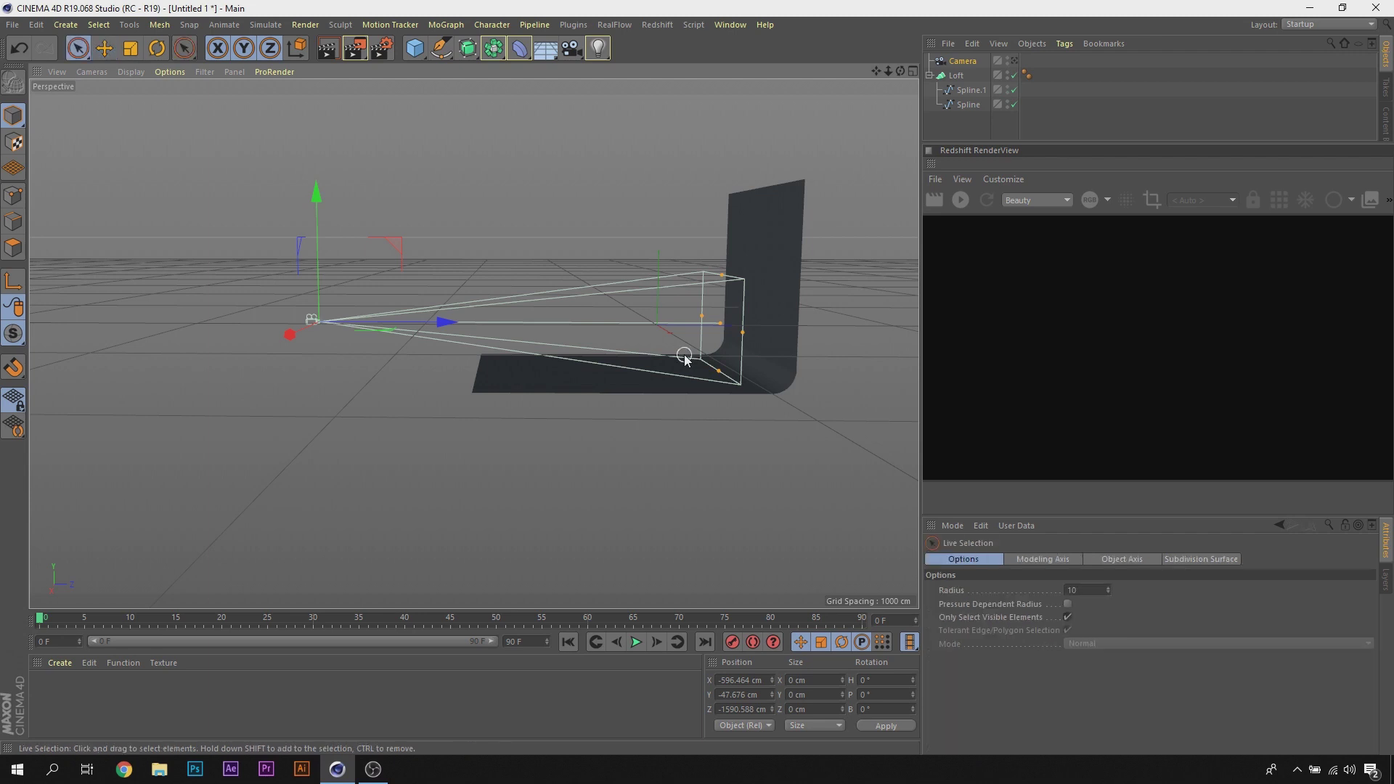
pyautogui.click(969, 65)
pyautogui.click(1015, 61)
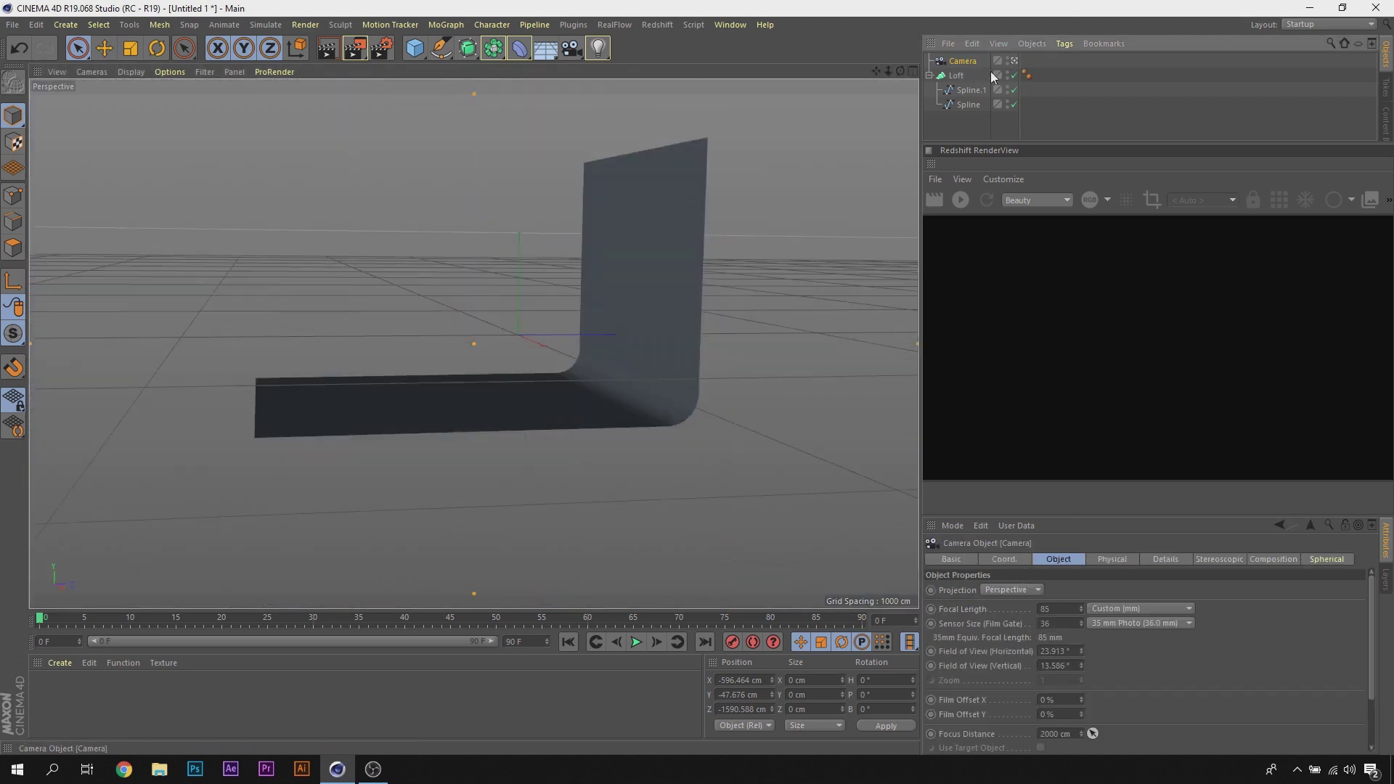
pyautogui.click(1014, 61)
pyautogui.click(729, 24)
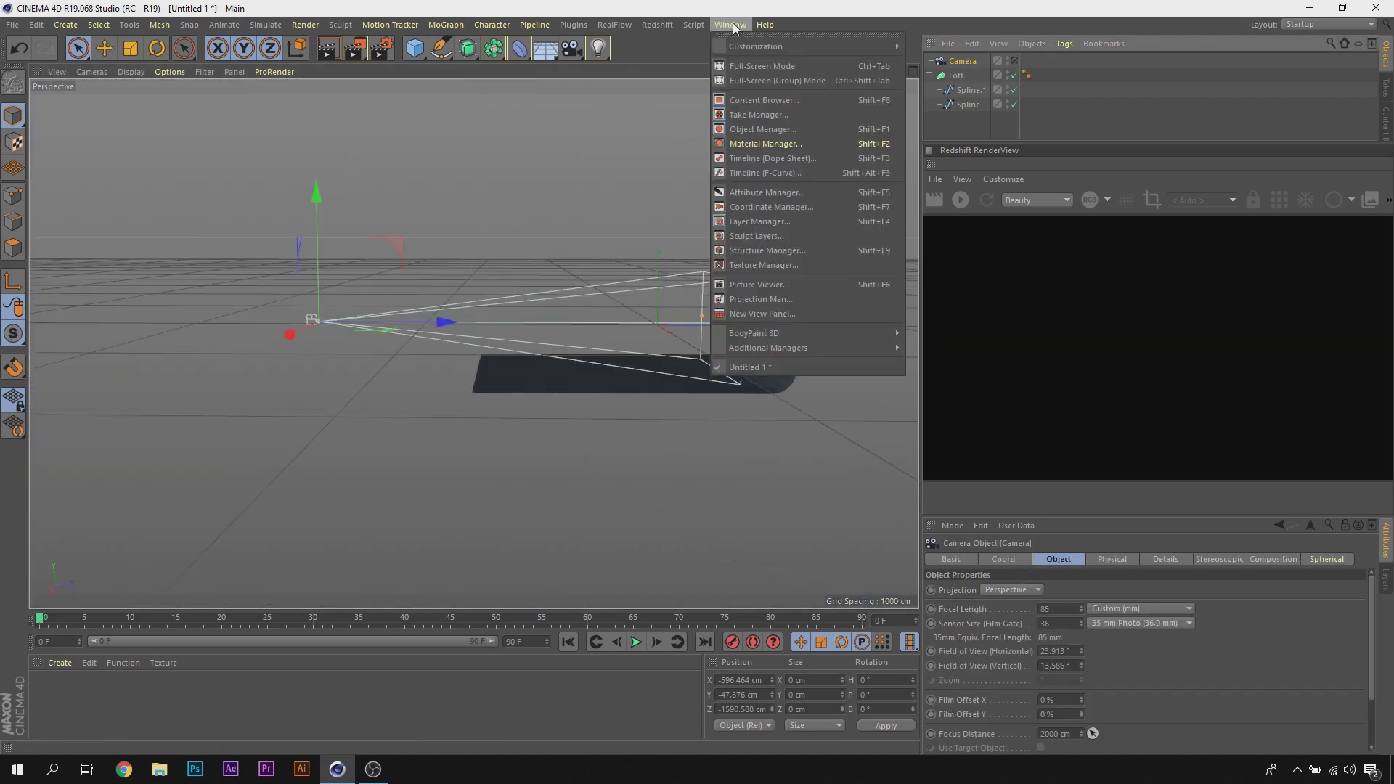
pyautogui.click(816, 99)
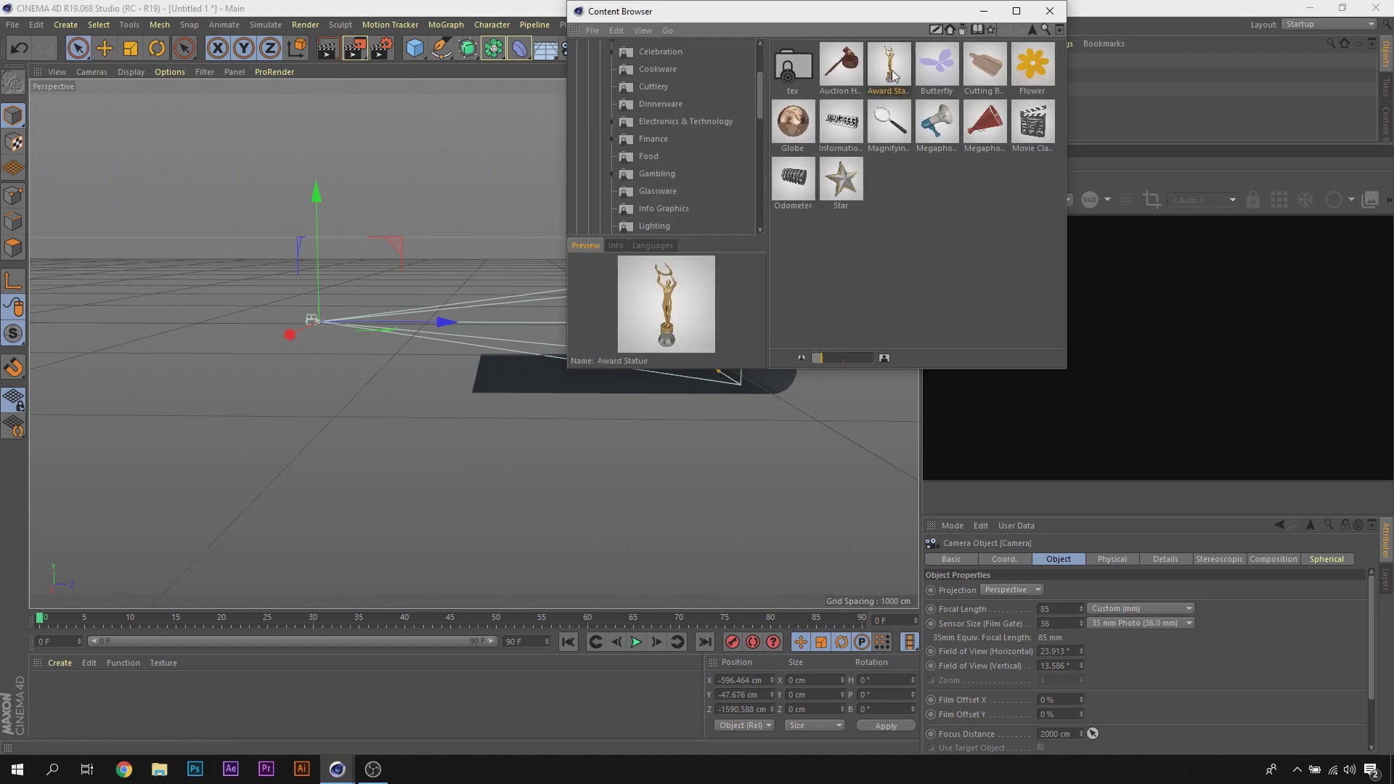
# Step: Merge the Award Statue model from the Content Browser into the scene and close the browser
pyautogui.moveTo(916, 12); pyautogui.dragTo(1073, 119)
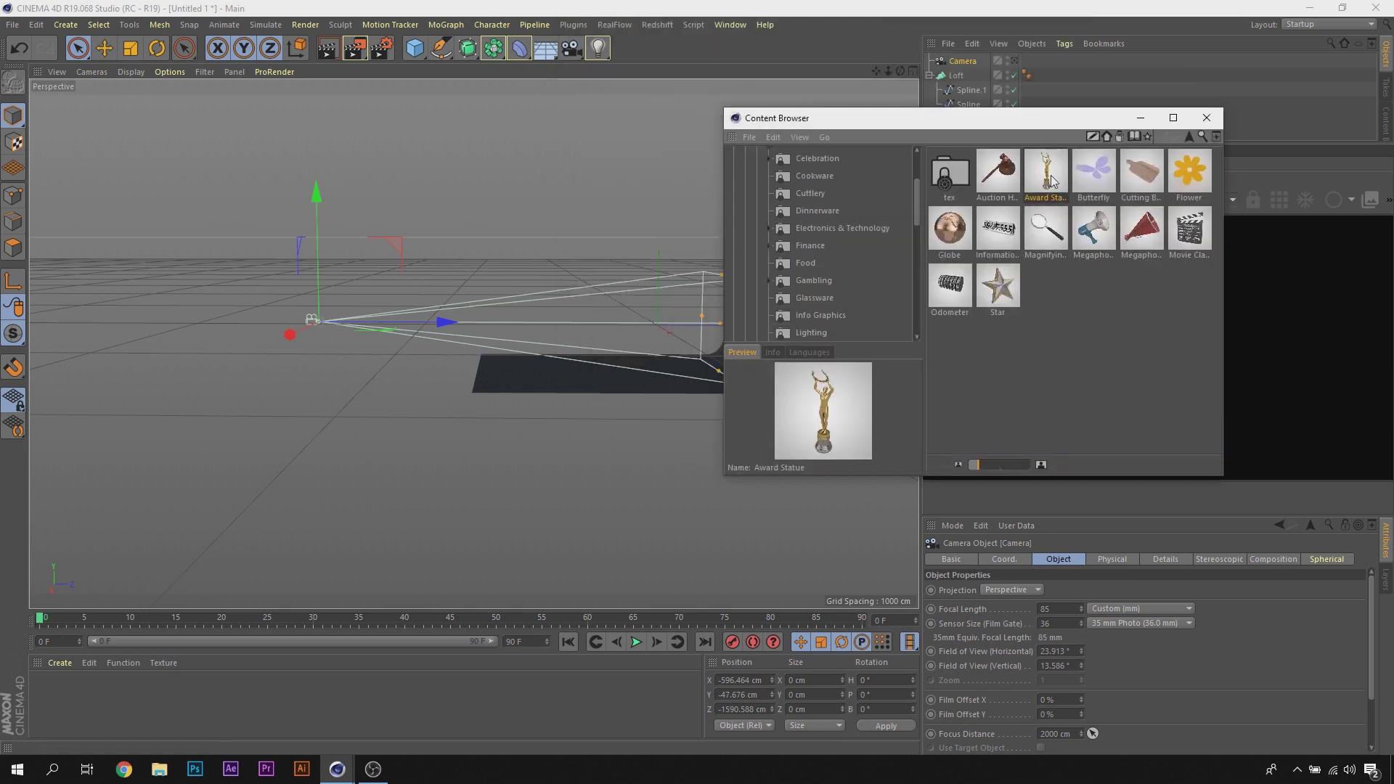
pyautogui.doubleClick(1050, 178)
pyautogui.click(1206, 117)
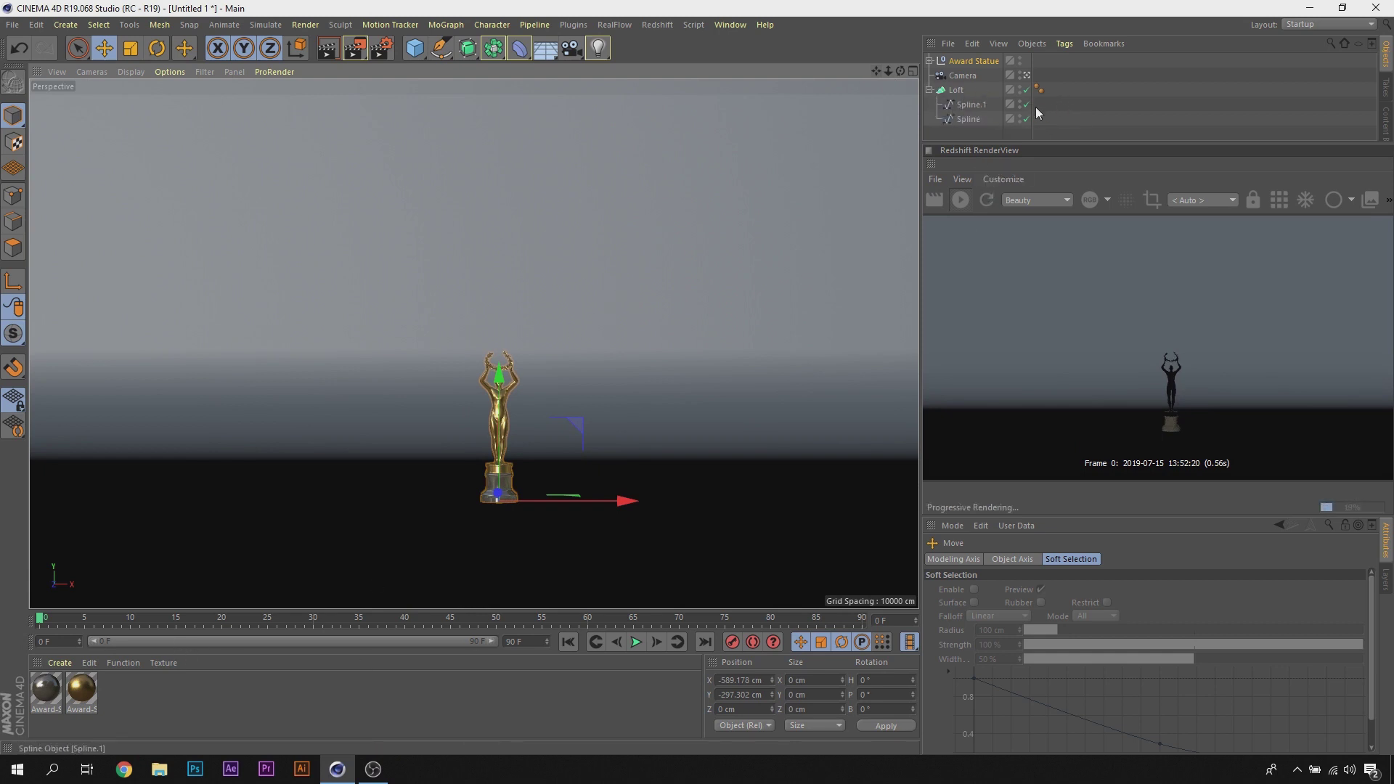
# Step: Delete the material tags from Statue-Base-01, Statue-Base-02 and Statue
pyautogui.click(929, 61)
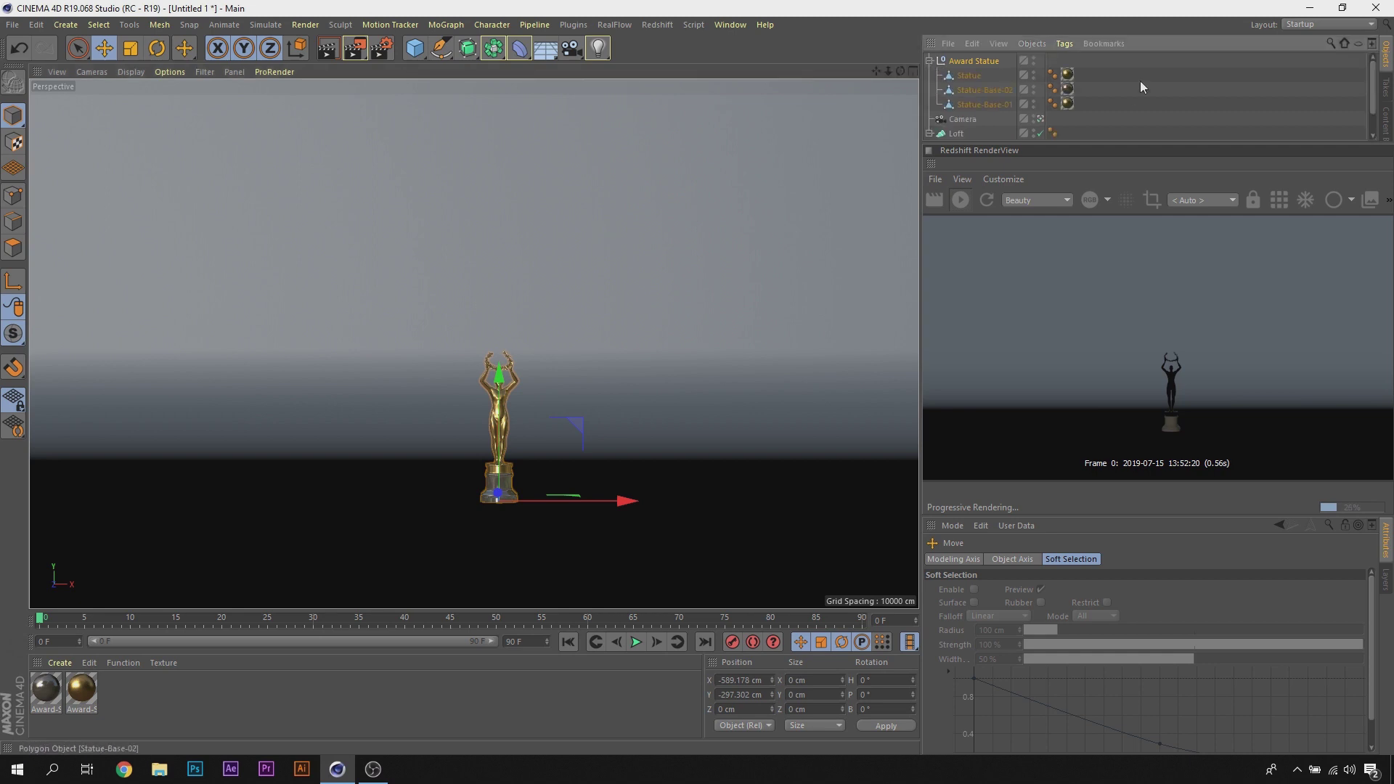
pyautogui.click(1113, 117)
pyautogui.click(1066, 104)
pyautogui.press('Delete')
pyautogui.click(1066, 90)
pyautogui.keyDown('shift'); pyautogui.click(1067, 74); pyautogui.keyUp('shift')
pyautogui.press('Delete')
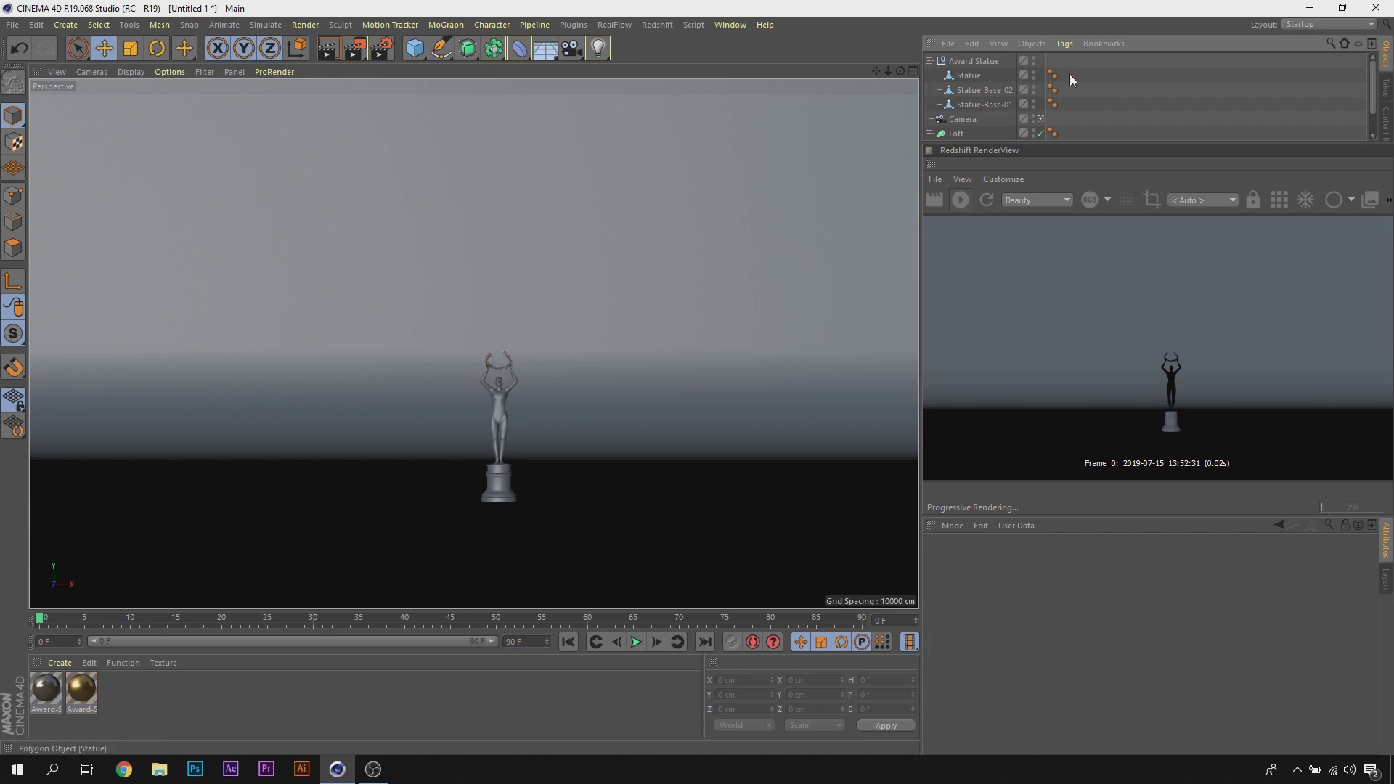
# Step: Delete both gold statue materials from the Material Manager
pyautogui.click(29, 712)
pyautogui.hotkey('ctrl', 'a')
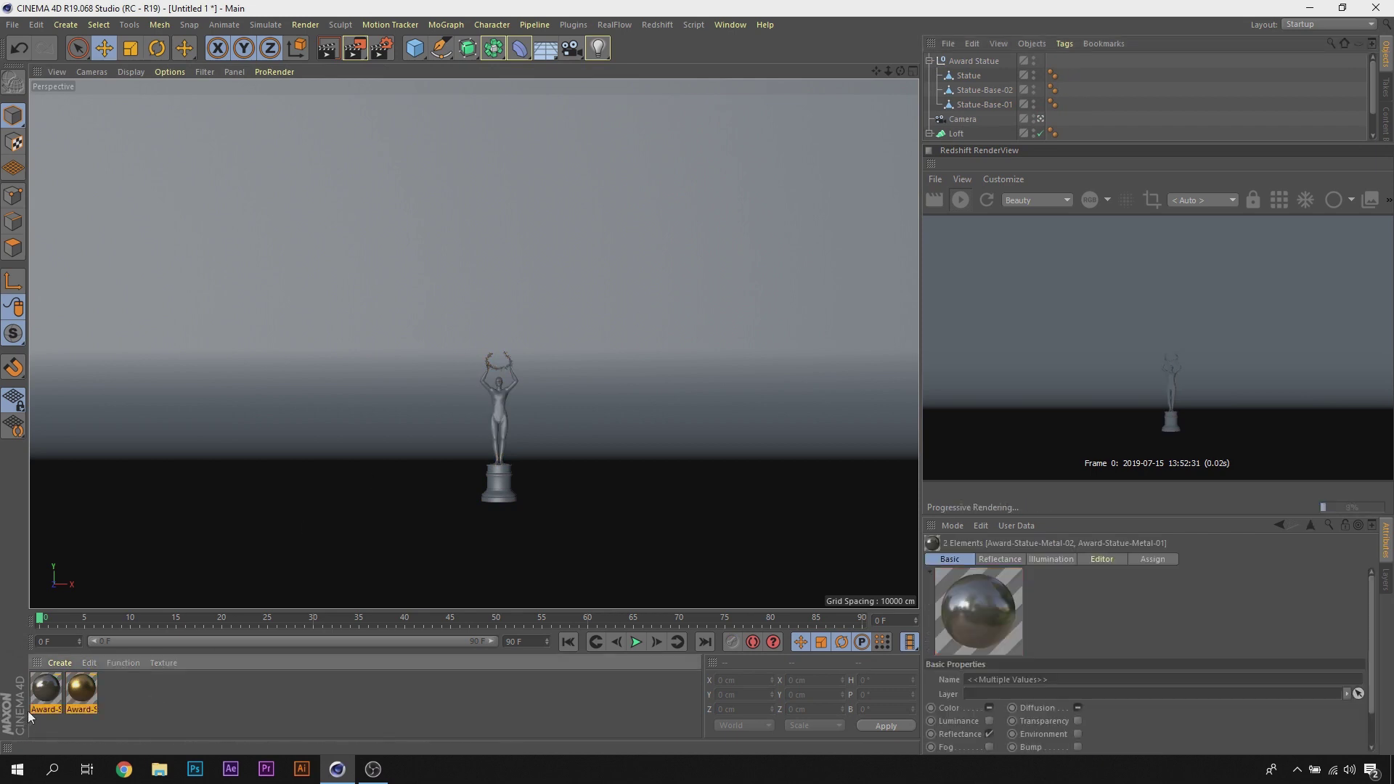
pyautogui.press('Delete')
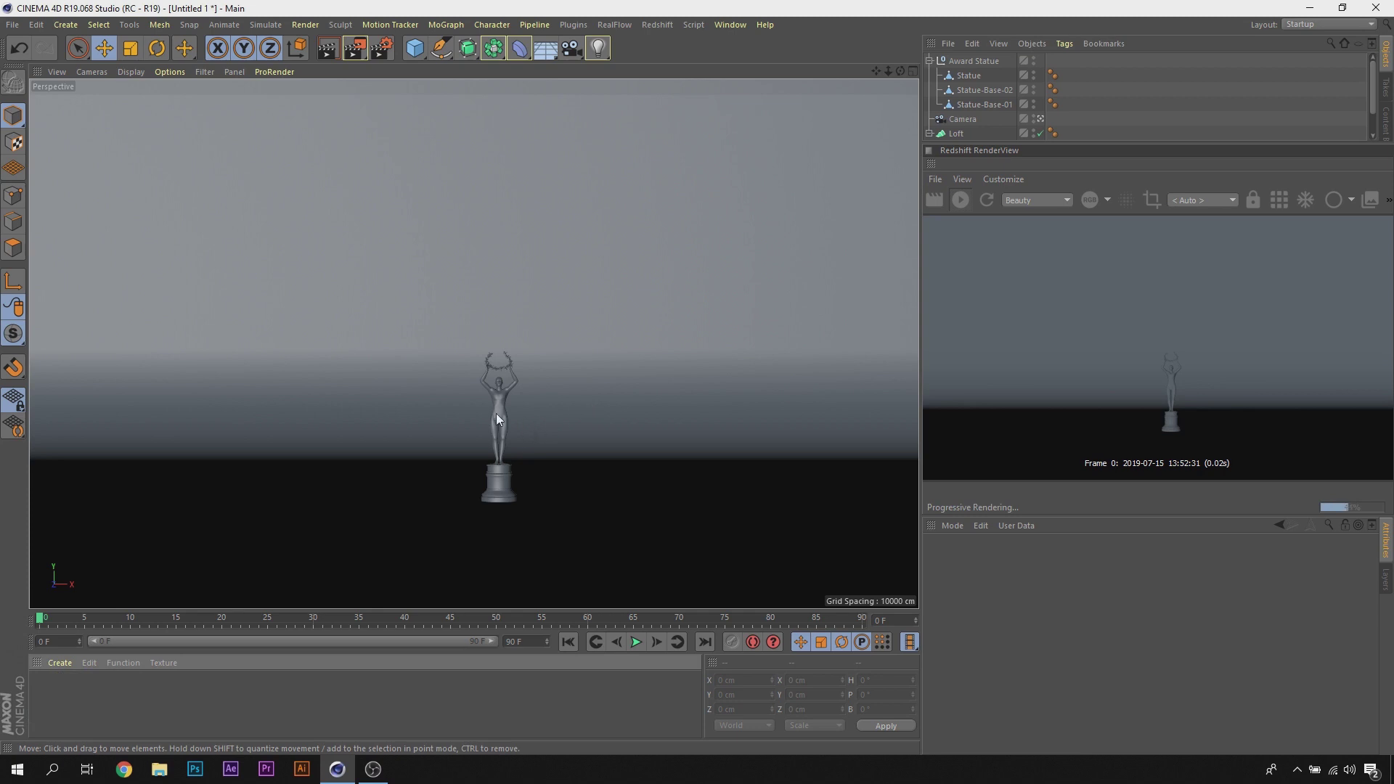
# Step: Scale the Award Statue group up to about 124% and stop the Redshift IPR preview
pyautogui.click(973, 61)
pyautogui.click(135, 52)
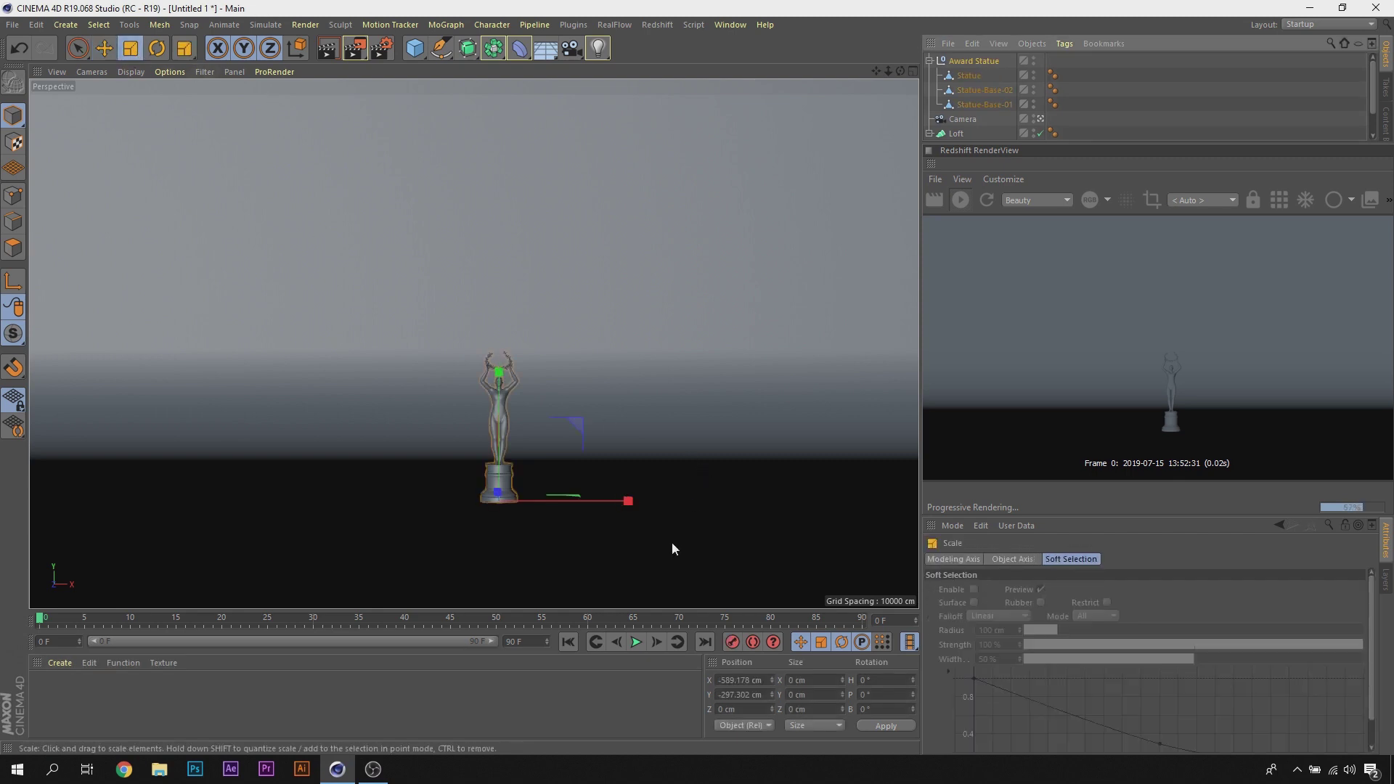
pyautogui.moveTo(629, 501); pyautogui.dragTo(891, 351)
pyautogui.click(961, 201)
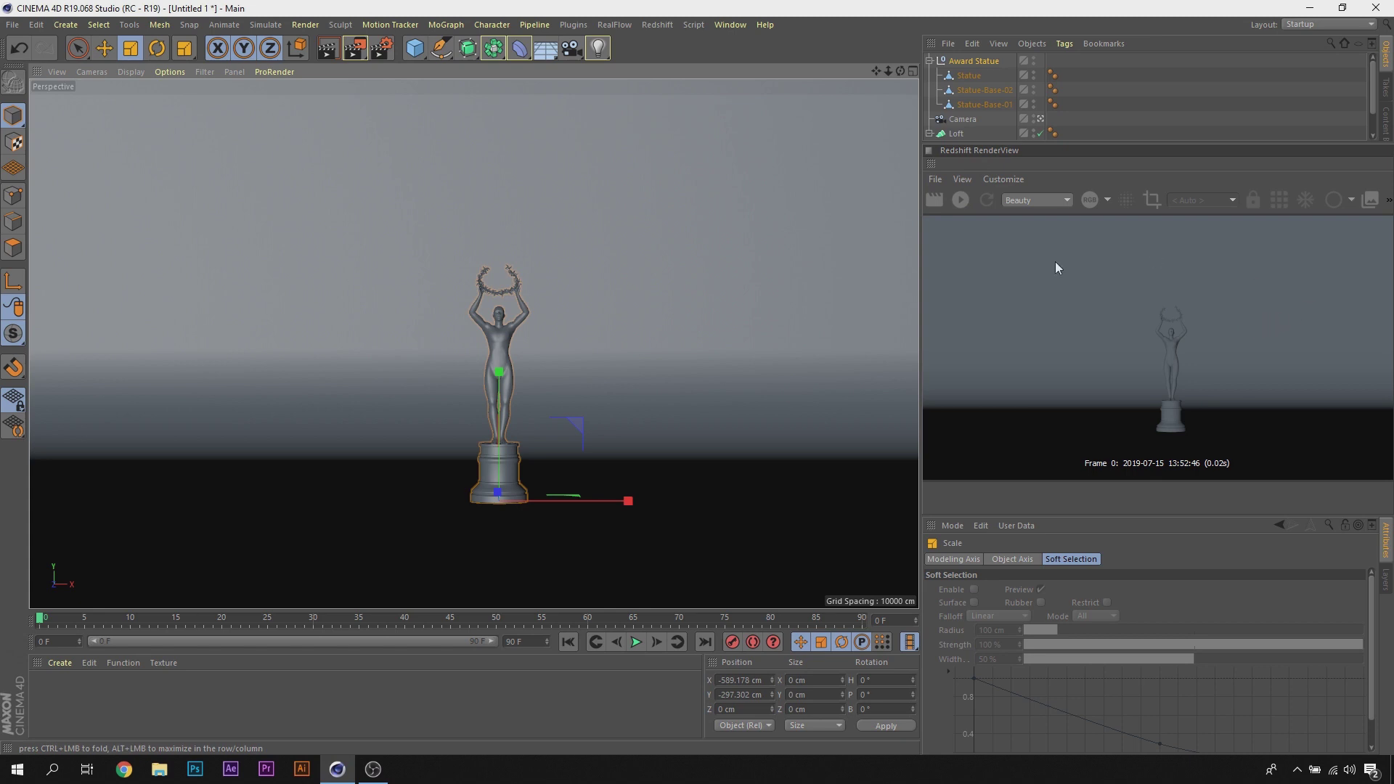
# Step: Render a frame and confirm a 720-pixel output height in Render Settings
pyautogui.click(936, 202)
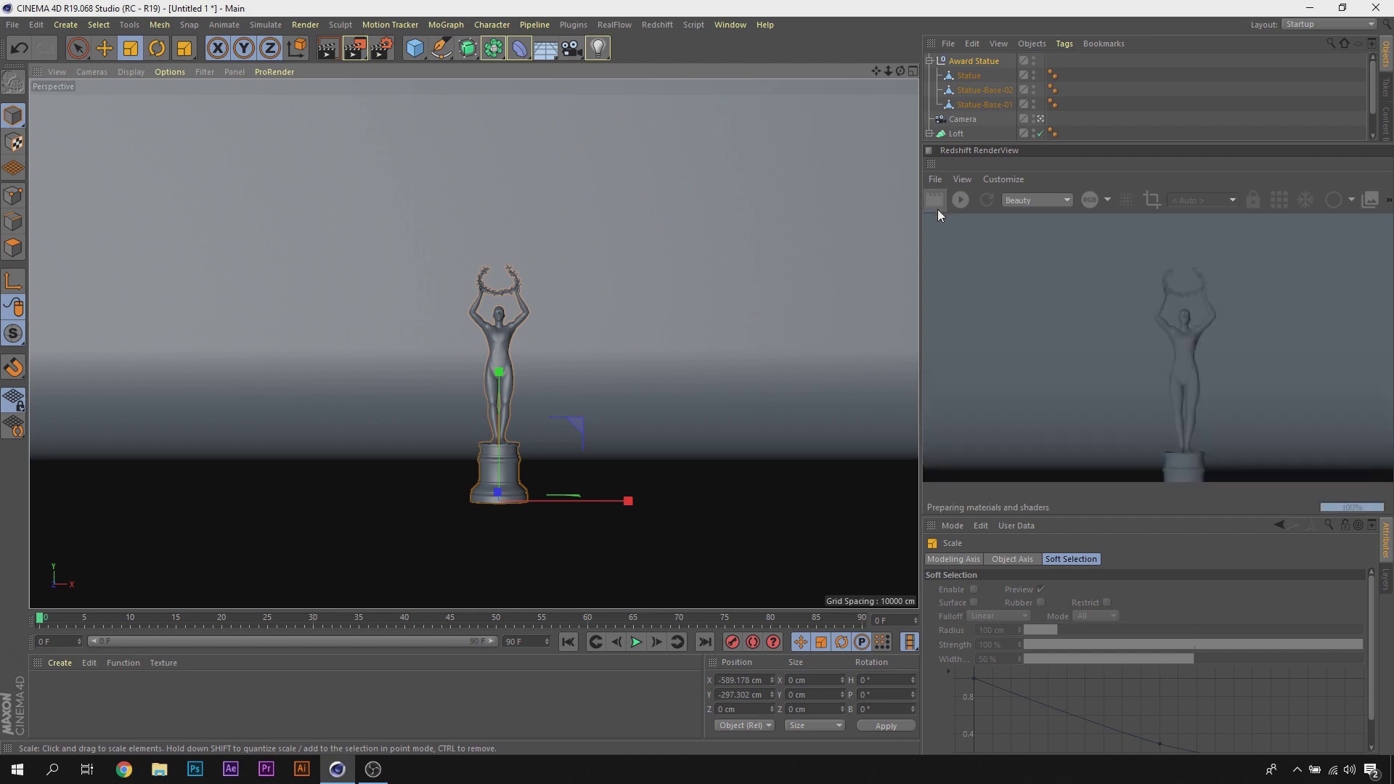
pyautogui.hotkey('ctrl', 'b')
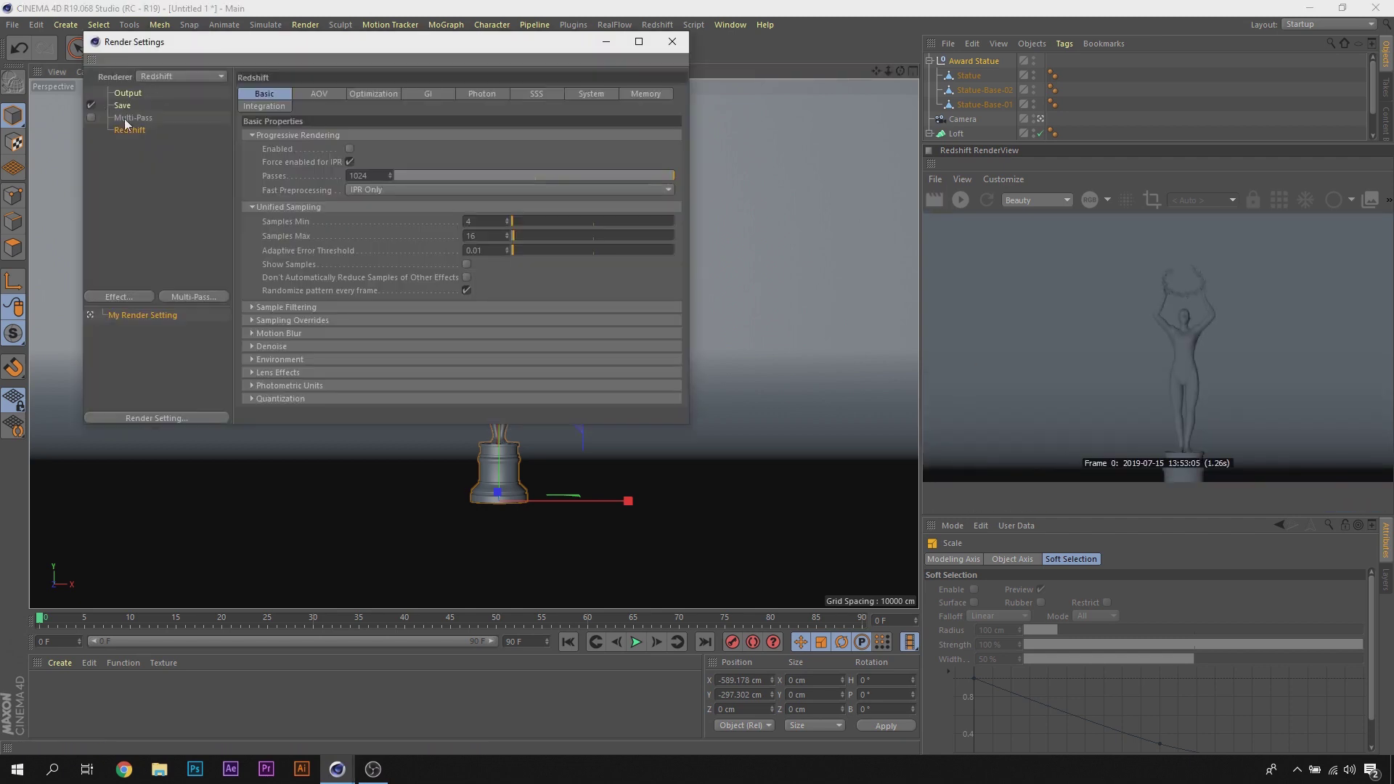
pyautogui.click(135, 94)
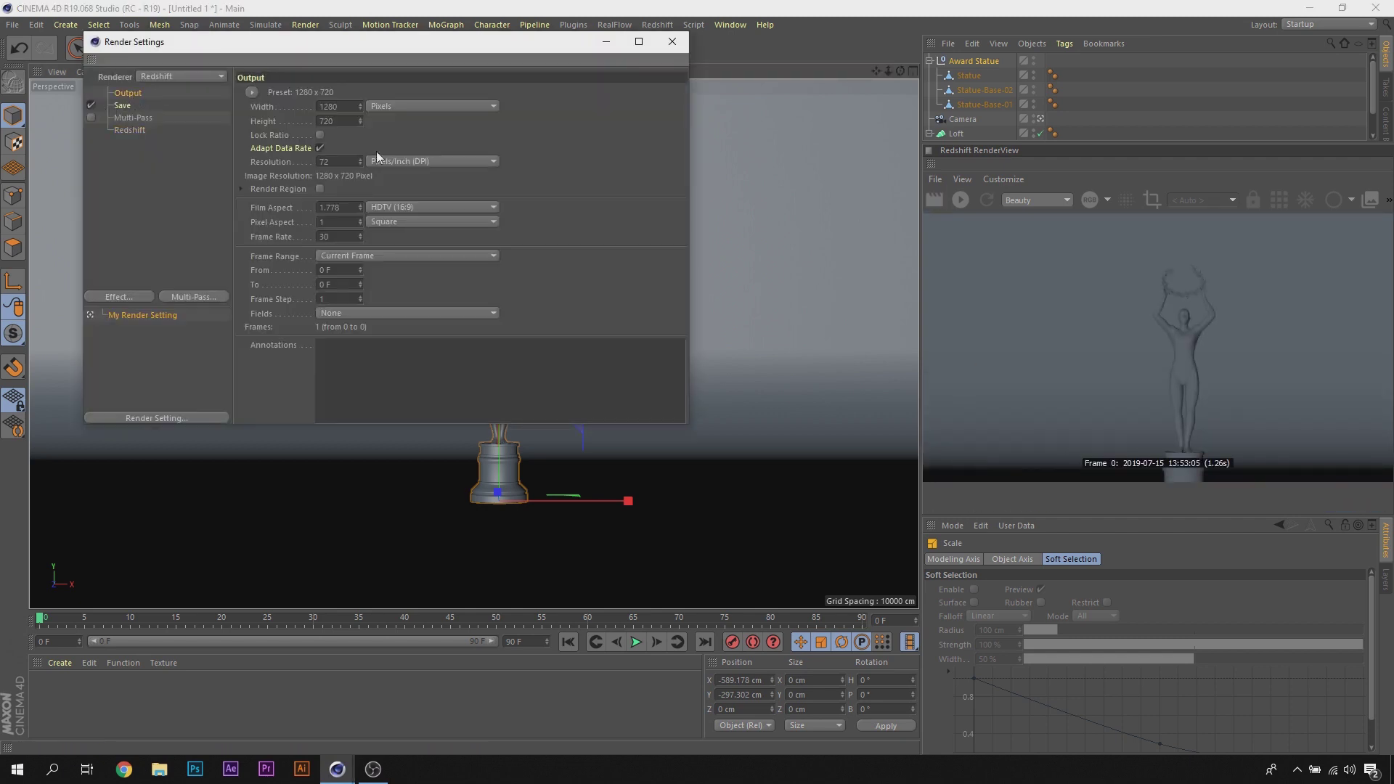
pyautogui.click(338, 121)
pyautogui.press('Return')
pyautogui.click(672, 41)
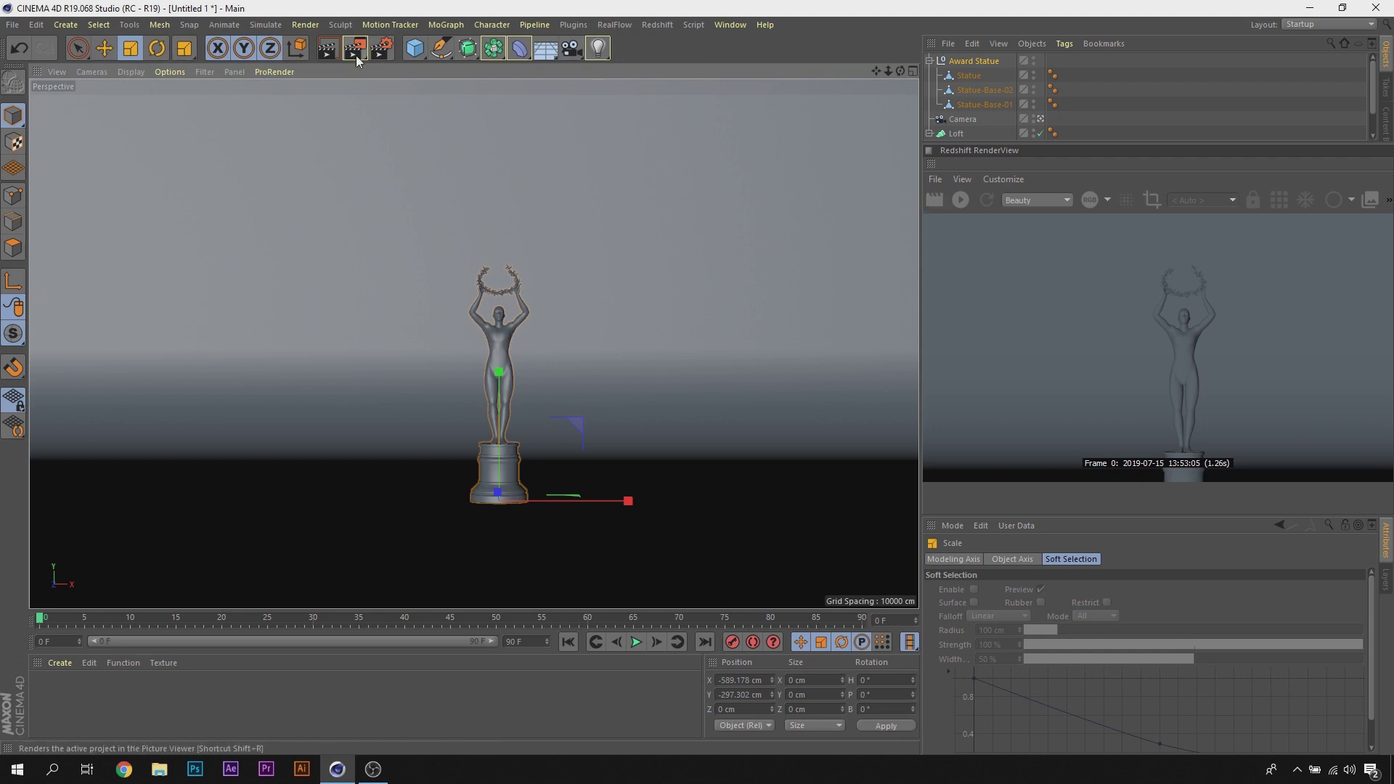
pyautogui.click(381, 50)
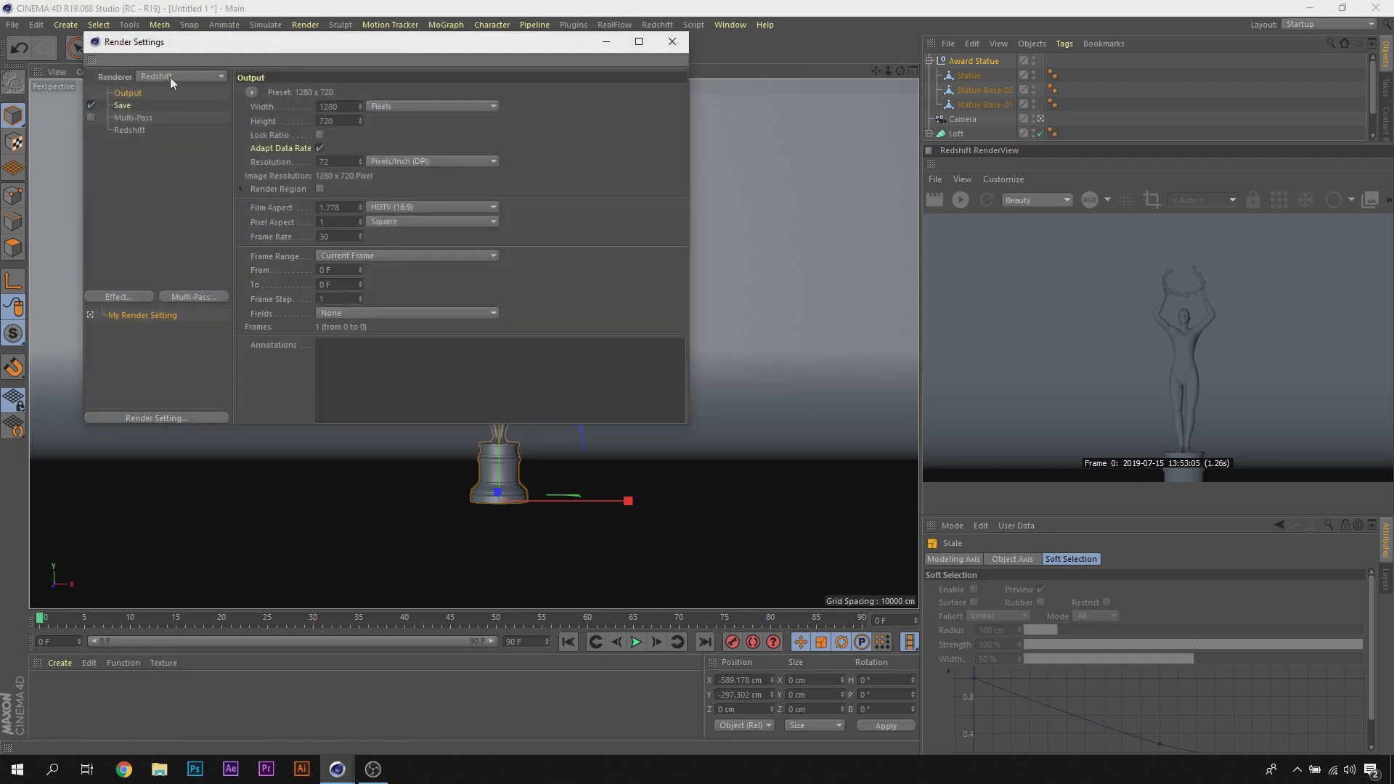
pyautogui.click(672, 41)
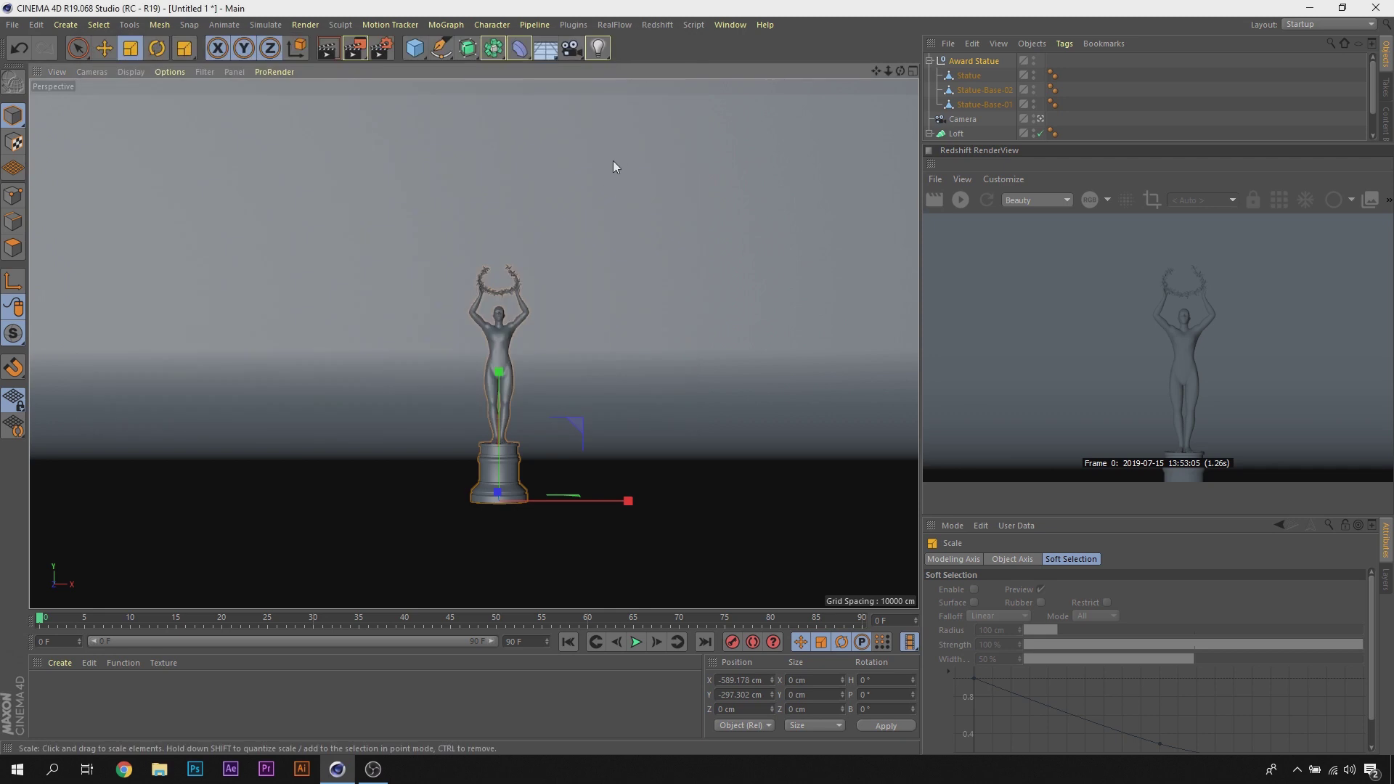
# Step: View the statue render full-screen in the Picture Viewer, then close it
pyautogui.click(350, 51)
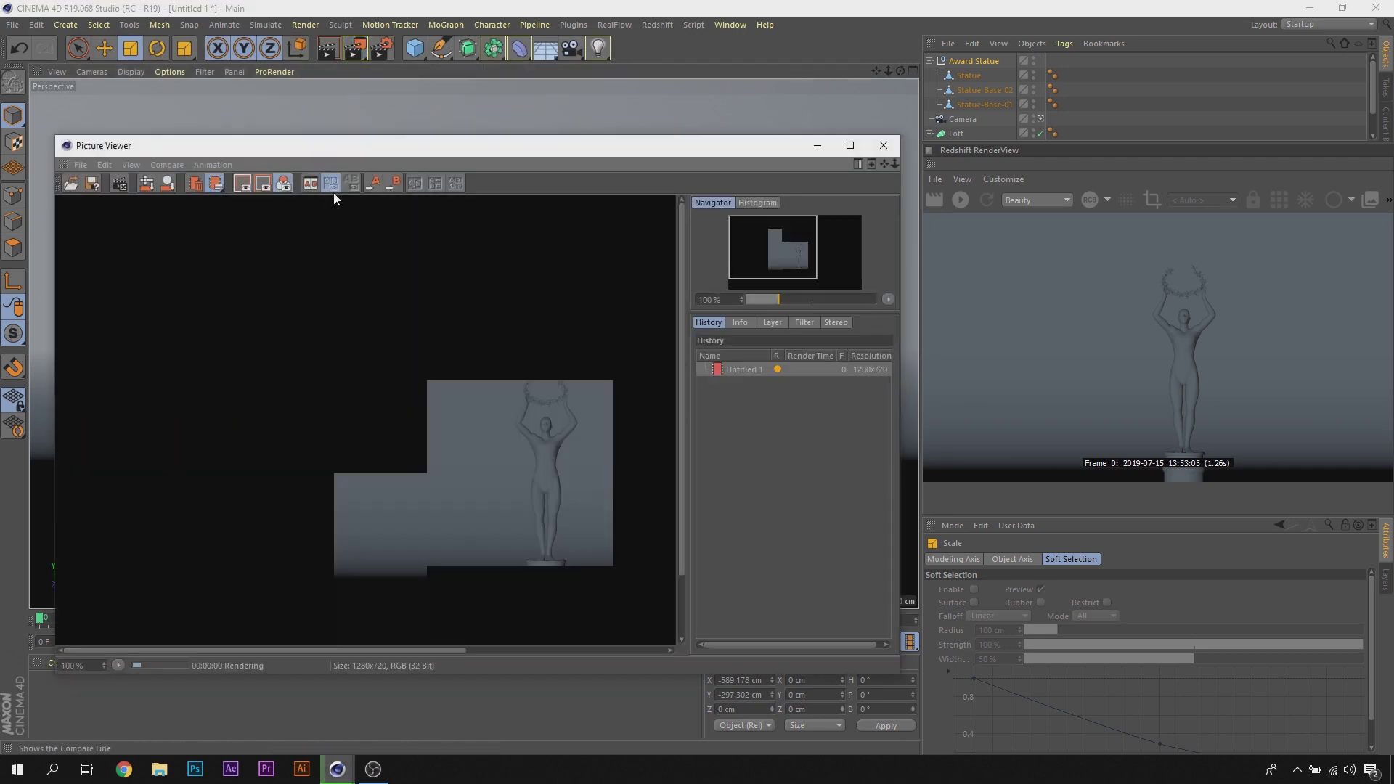
pyautogui.doubleClick(360, 147)
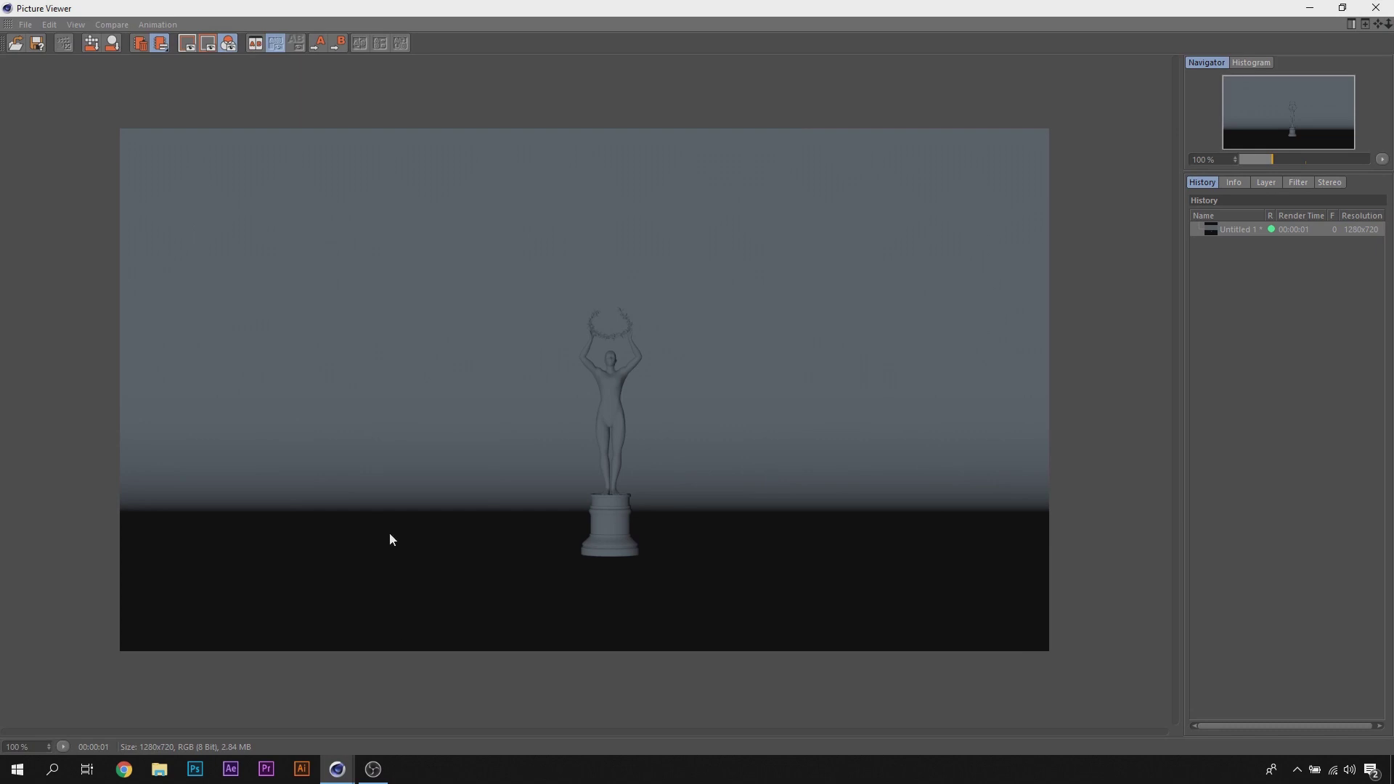
pyautogui.click(1375, 7)
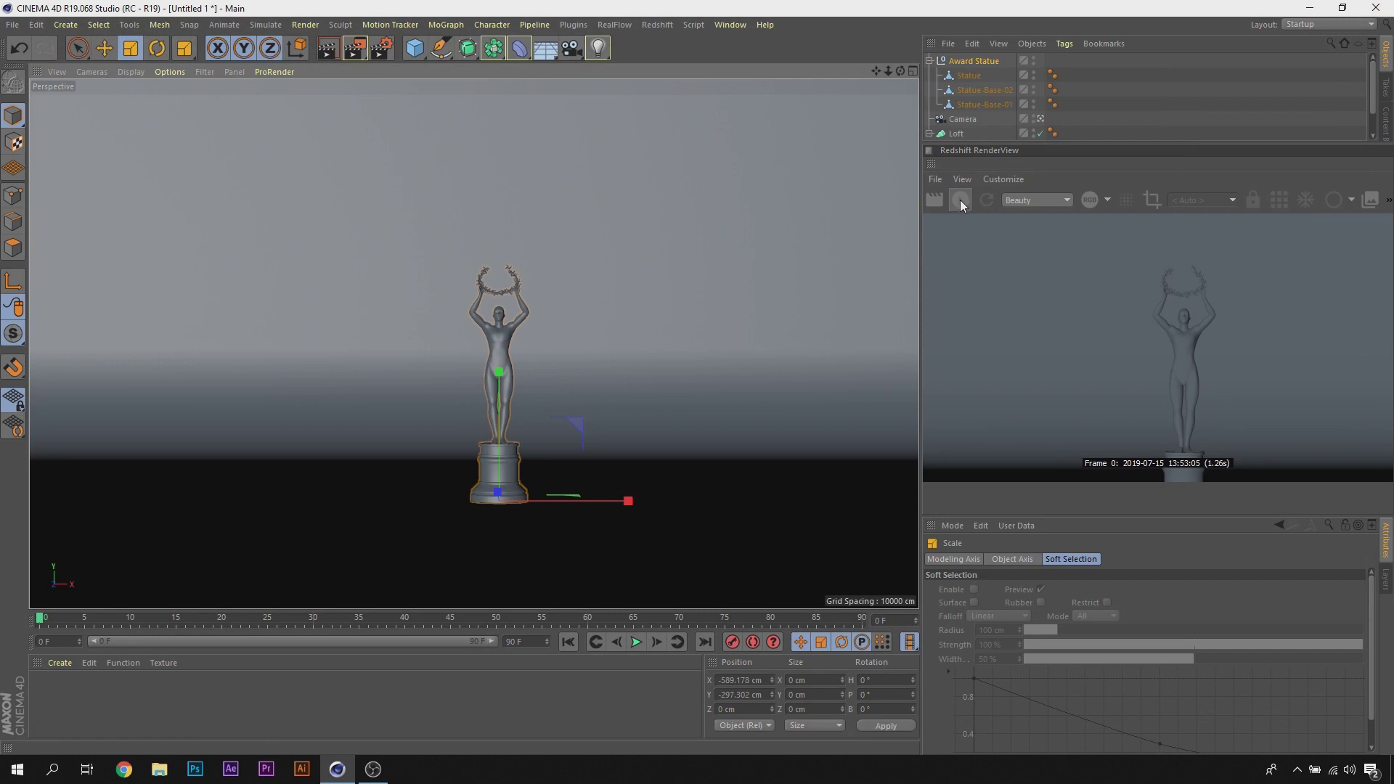
# Step: Restart the Redshift preview and collapse the Award Statue and Loft groups in the Object Manager
pyautogui.click(961, 202)
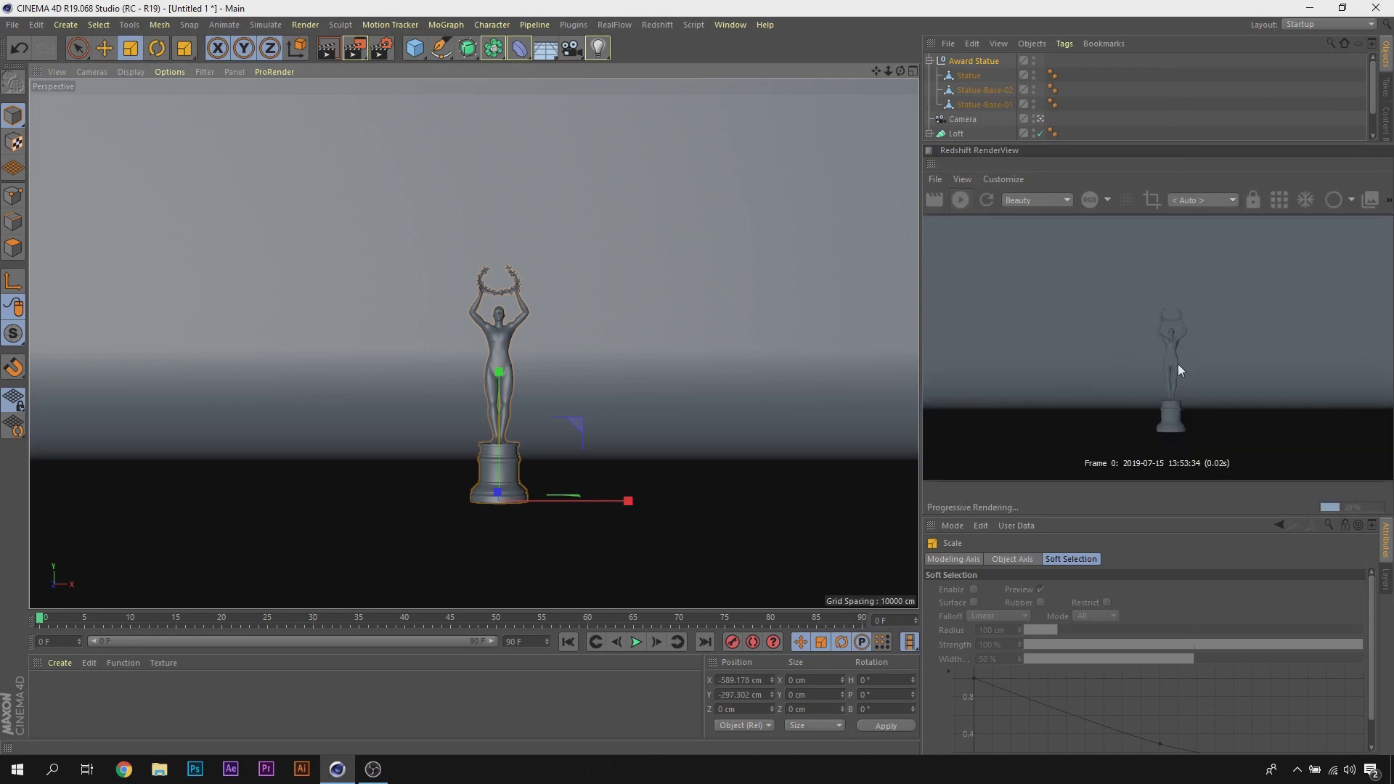
pyautogui.click(930, 60)
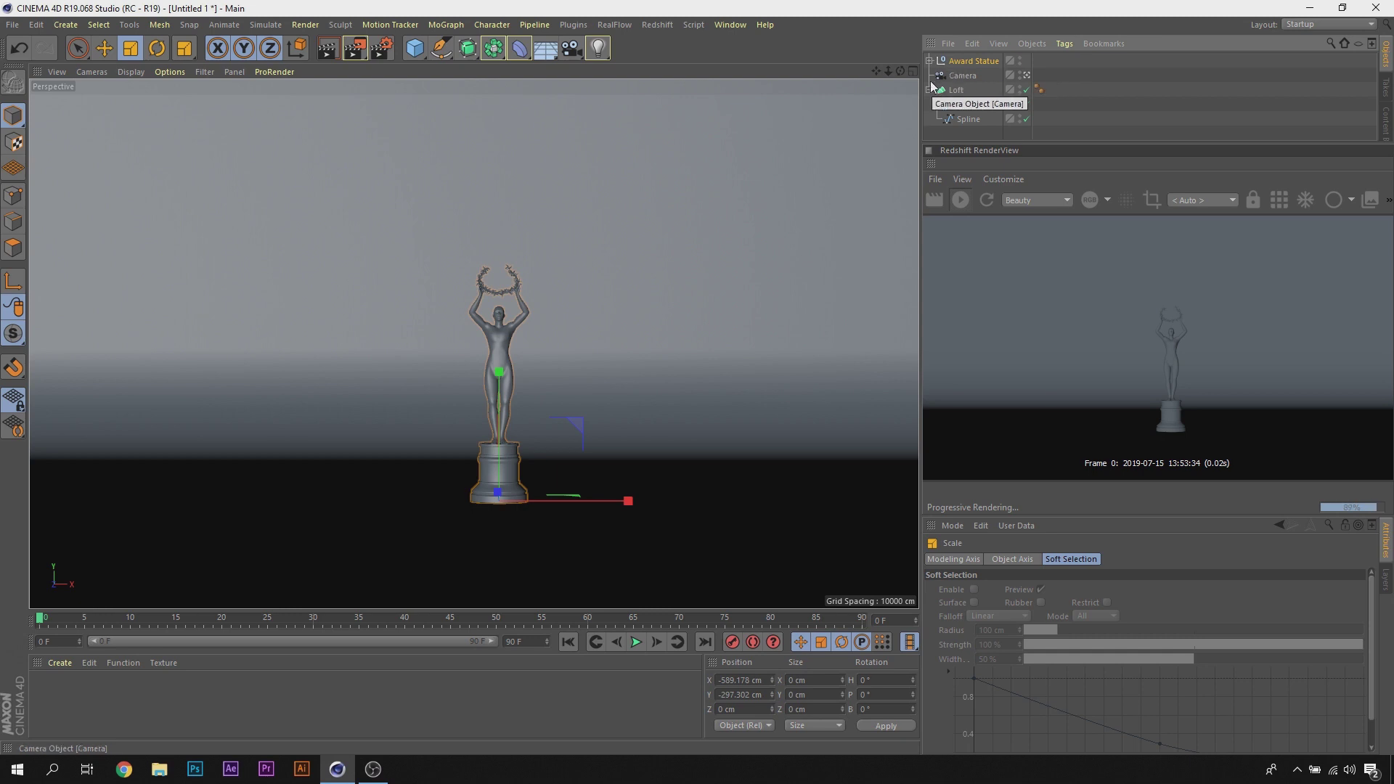
pyautogui.click(954, 91)
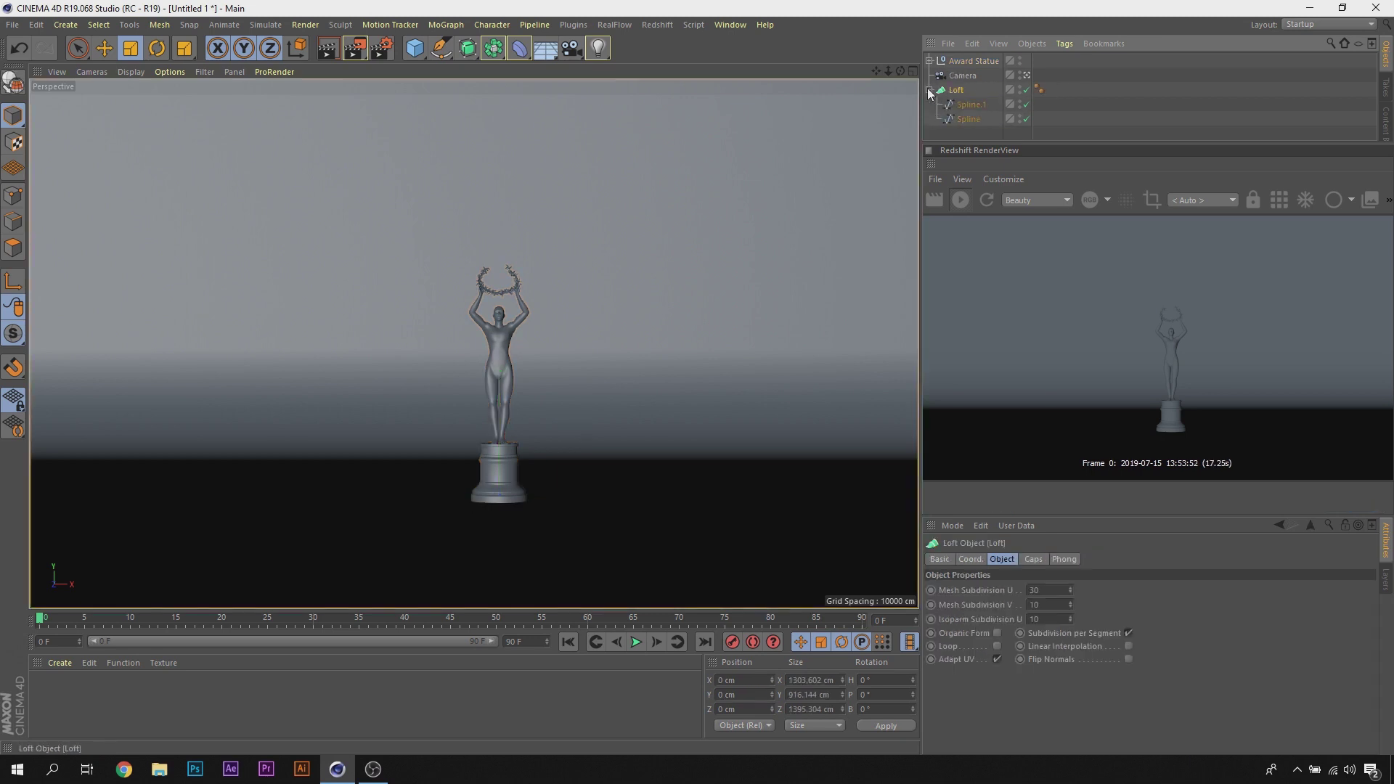
pyautogui.click(929, 90)
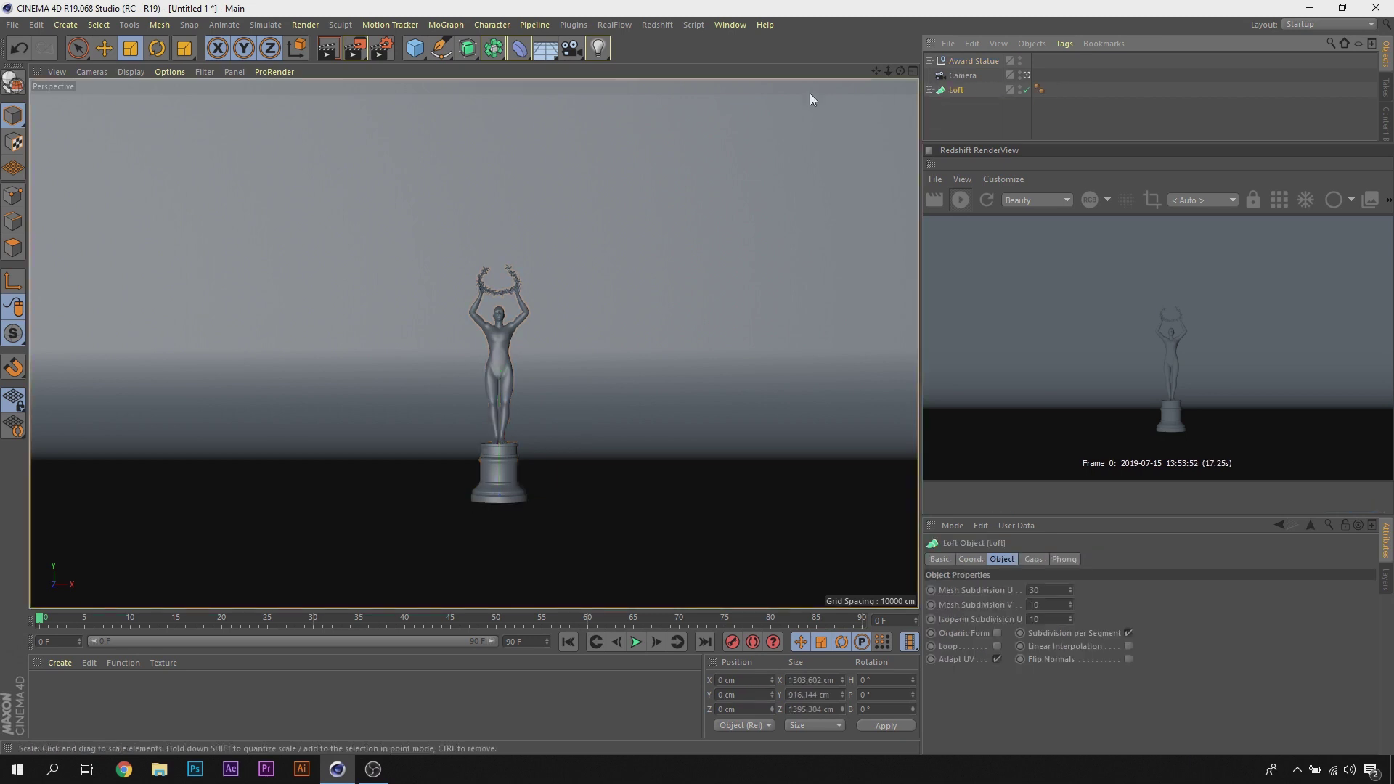
pyautogui.click(552, 52)
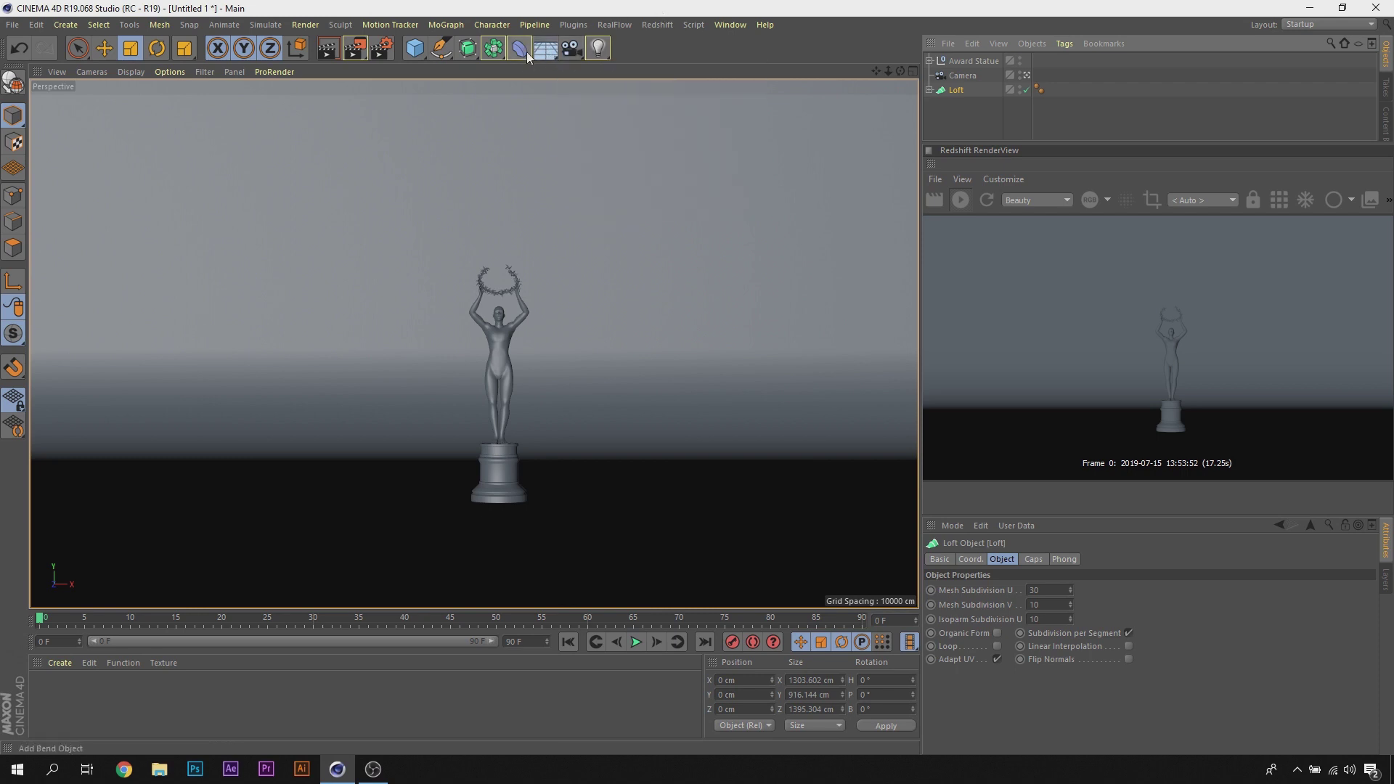
# Step: Add a Redshift Dome Light to the scene
pyautogui.click(659, 25)
pyautogui.moveTo(697, 61)
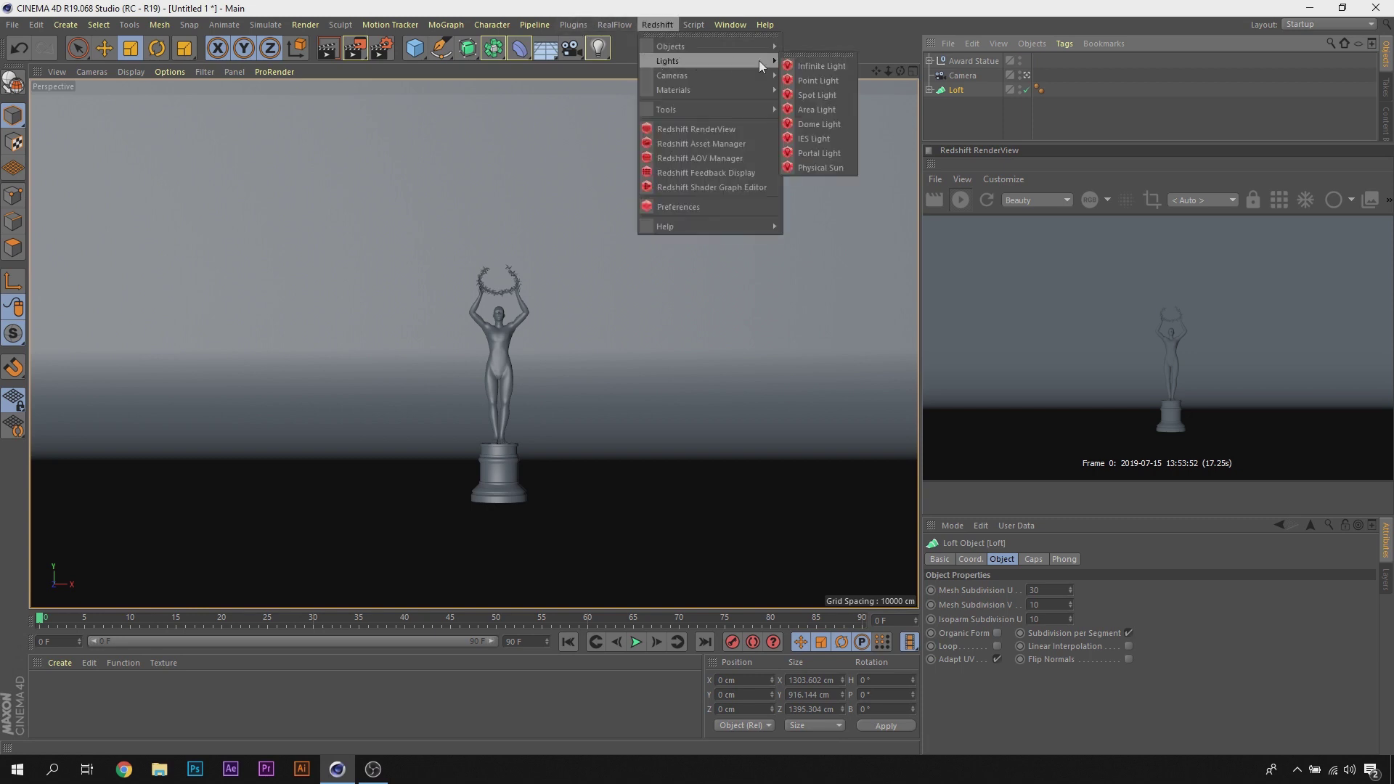
pyautogui.click(800, 125)
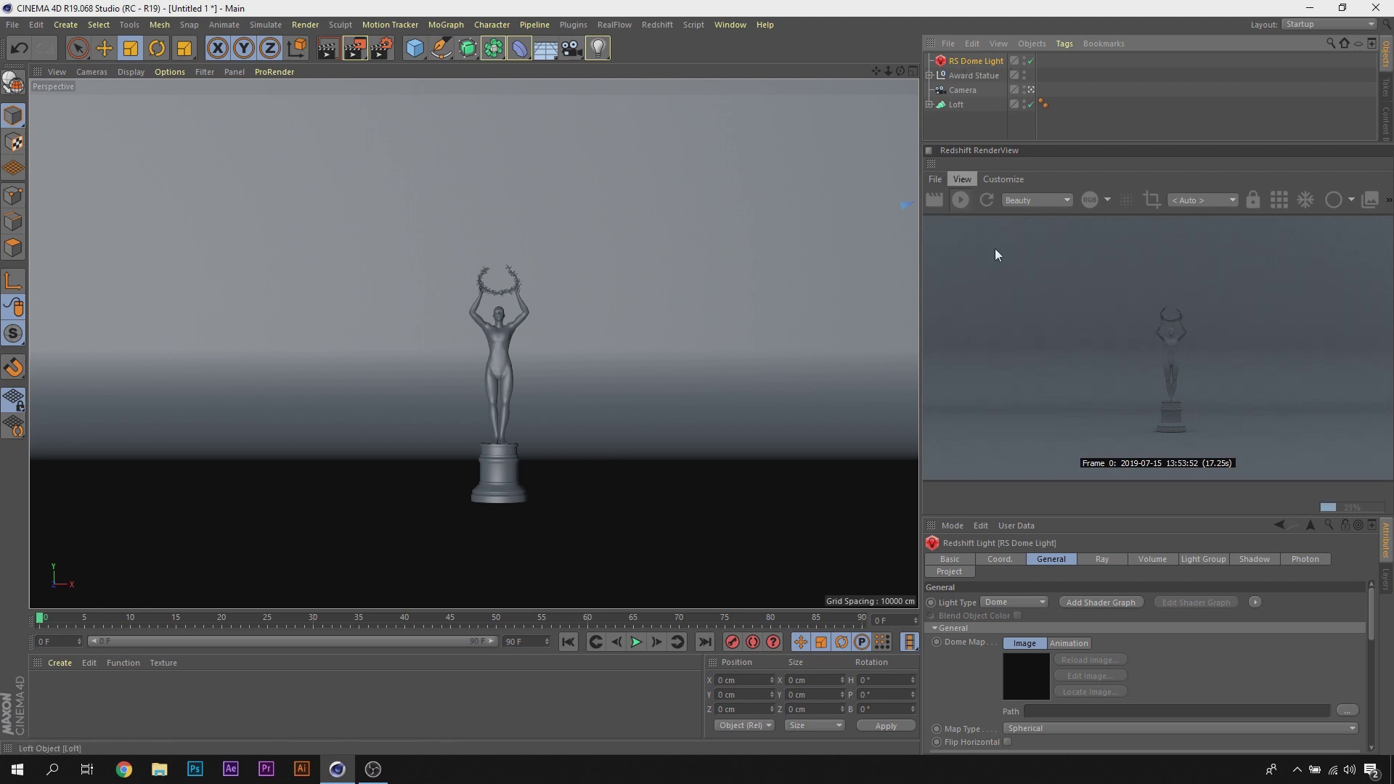
pyautogui.moveTo(1372, 602); pyautogui.dragTo(1382, 645)
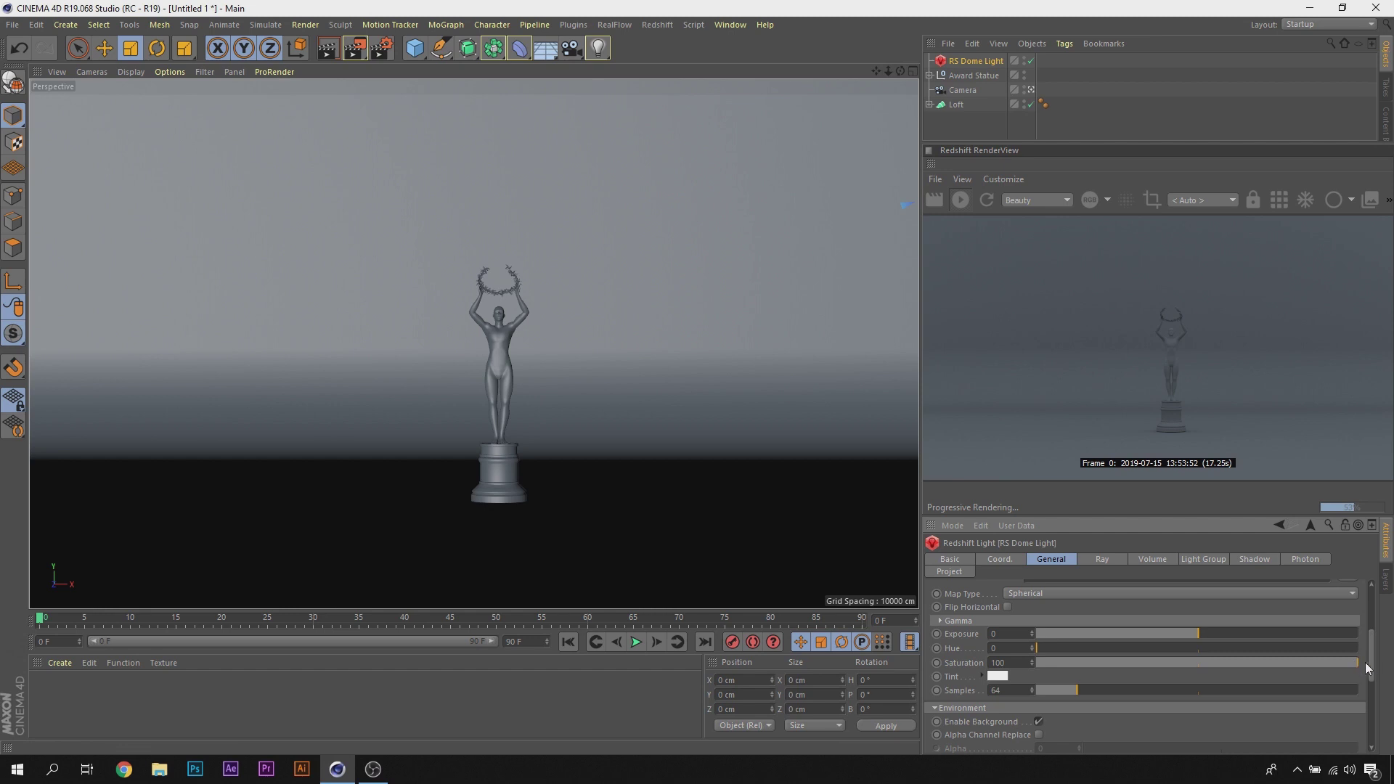
pyautogui.moveTo(1365, 665); pyautogui.dragTo(1384, 619)
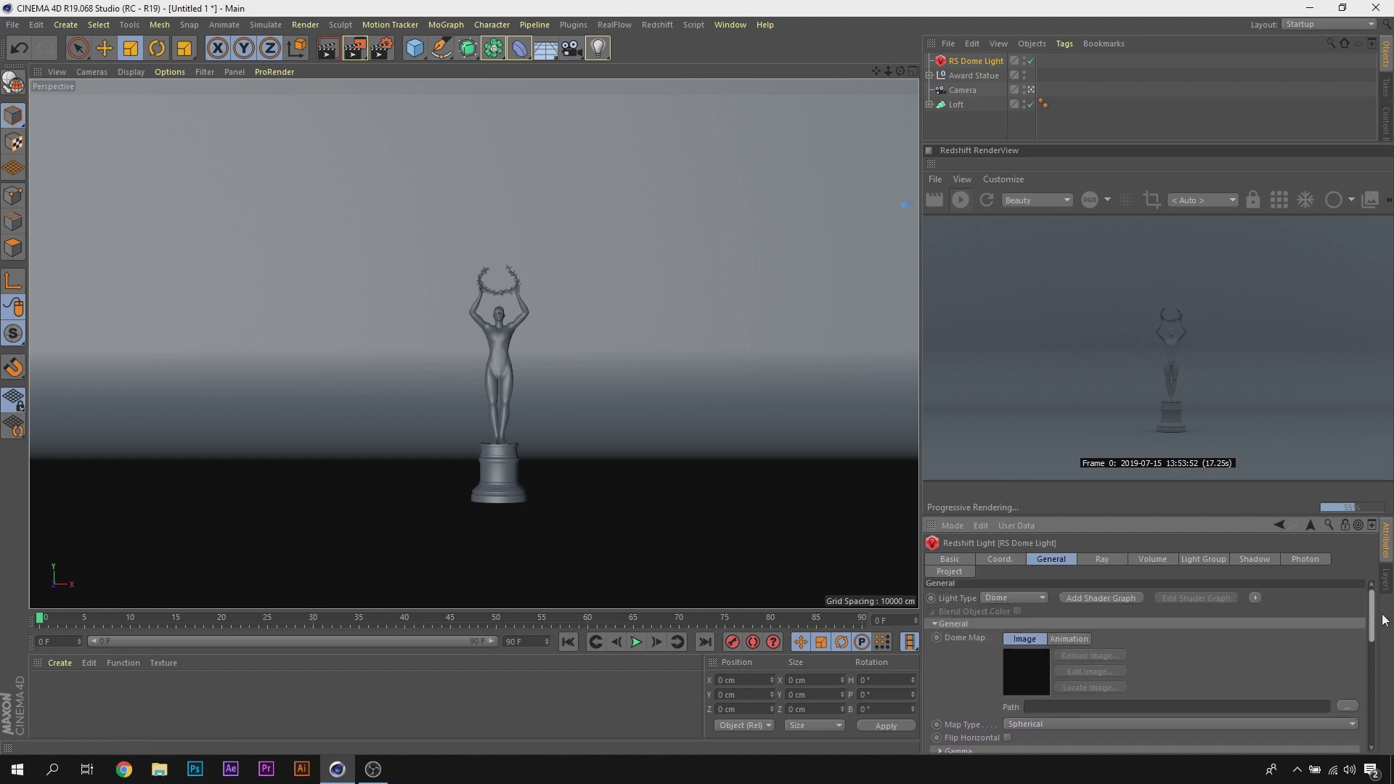
# Step: Load HDRI_STUDIO_vol2_001.hdr as the dome light's image
pyautogui.click(1349, 711)
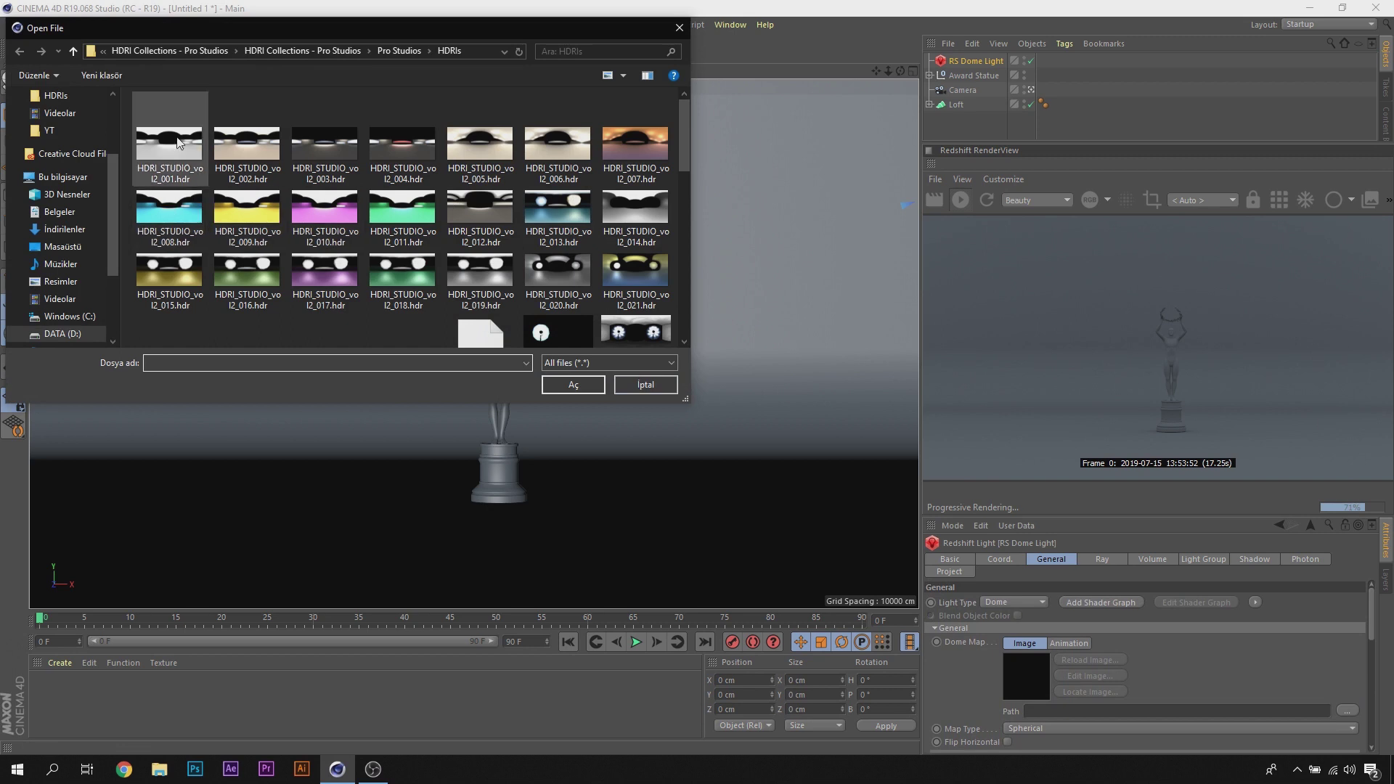
pyautogui.click(178, 141)
pyautogui.click(570, 385)
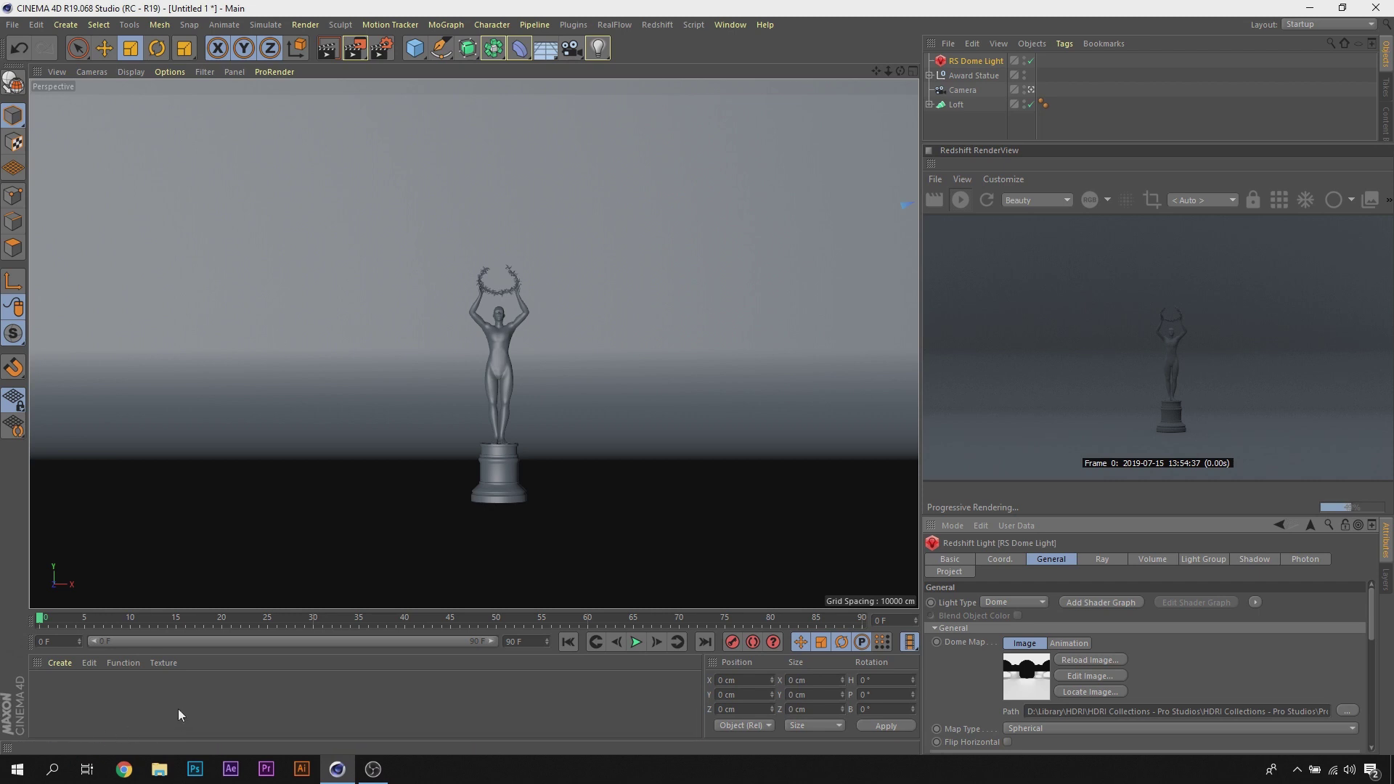
pyautogui.click(63, 662)
pyautogui.moveTo(78, 558)
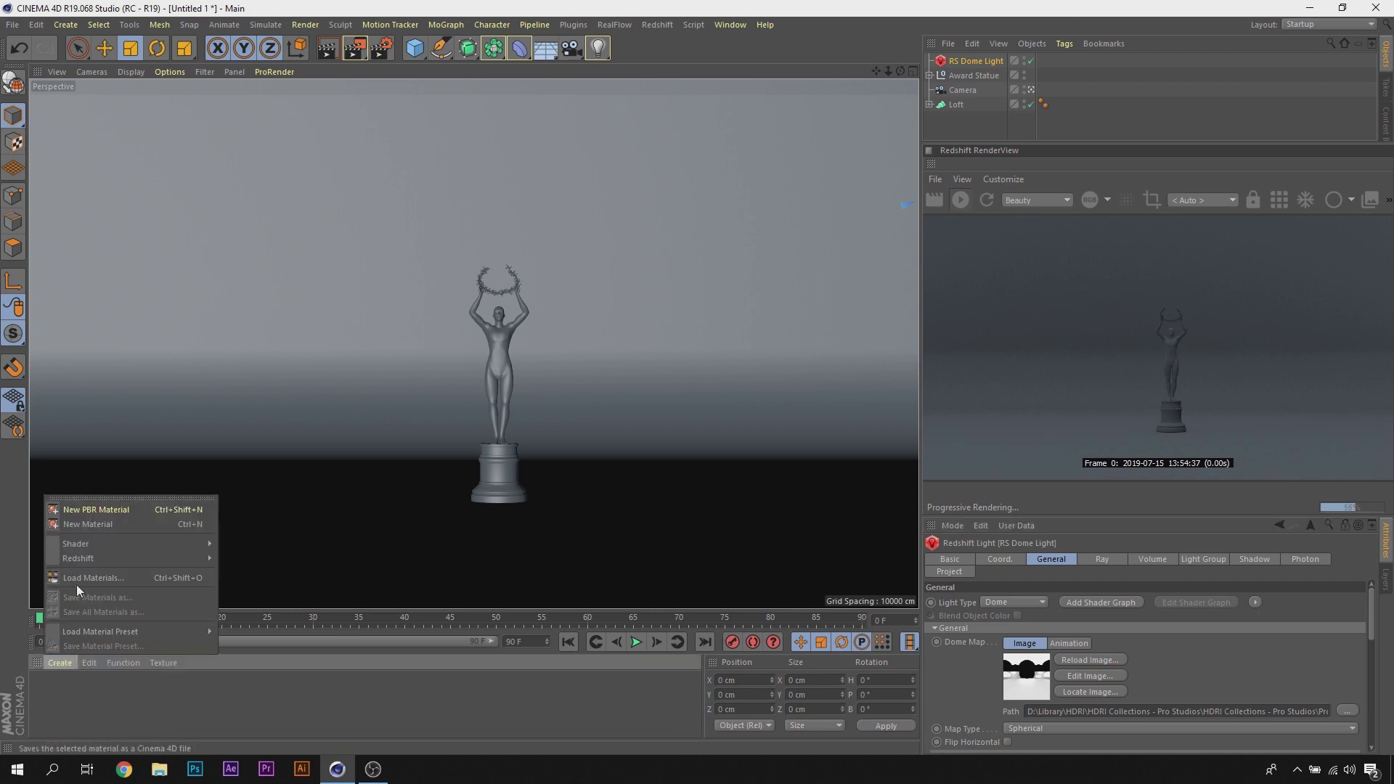
pyautogui.moveTo(237, 558)
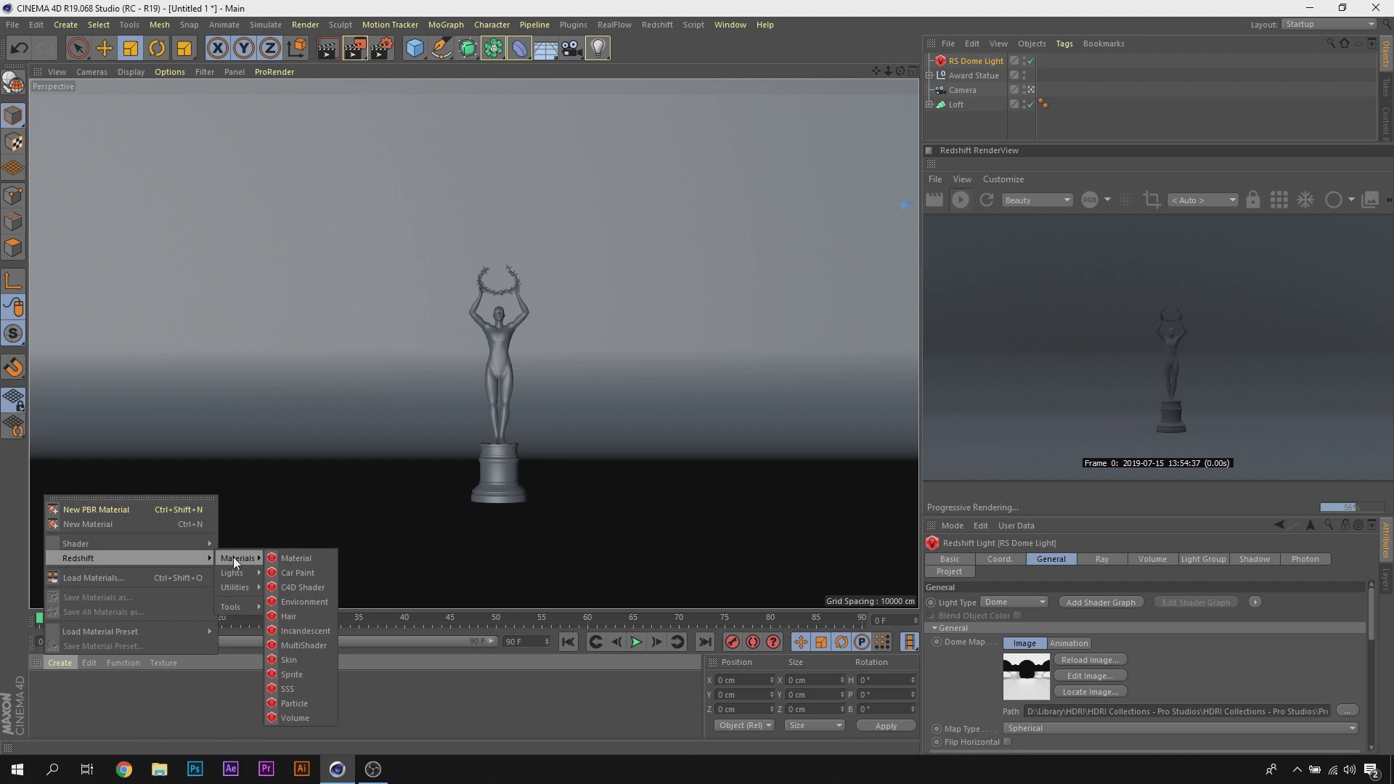
# Step: Create a new RS Material and drag it onto the Award Statue
pyautogui.click(122, 696)
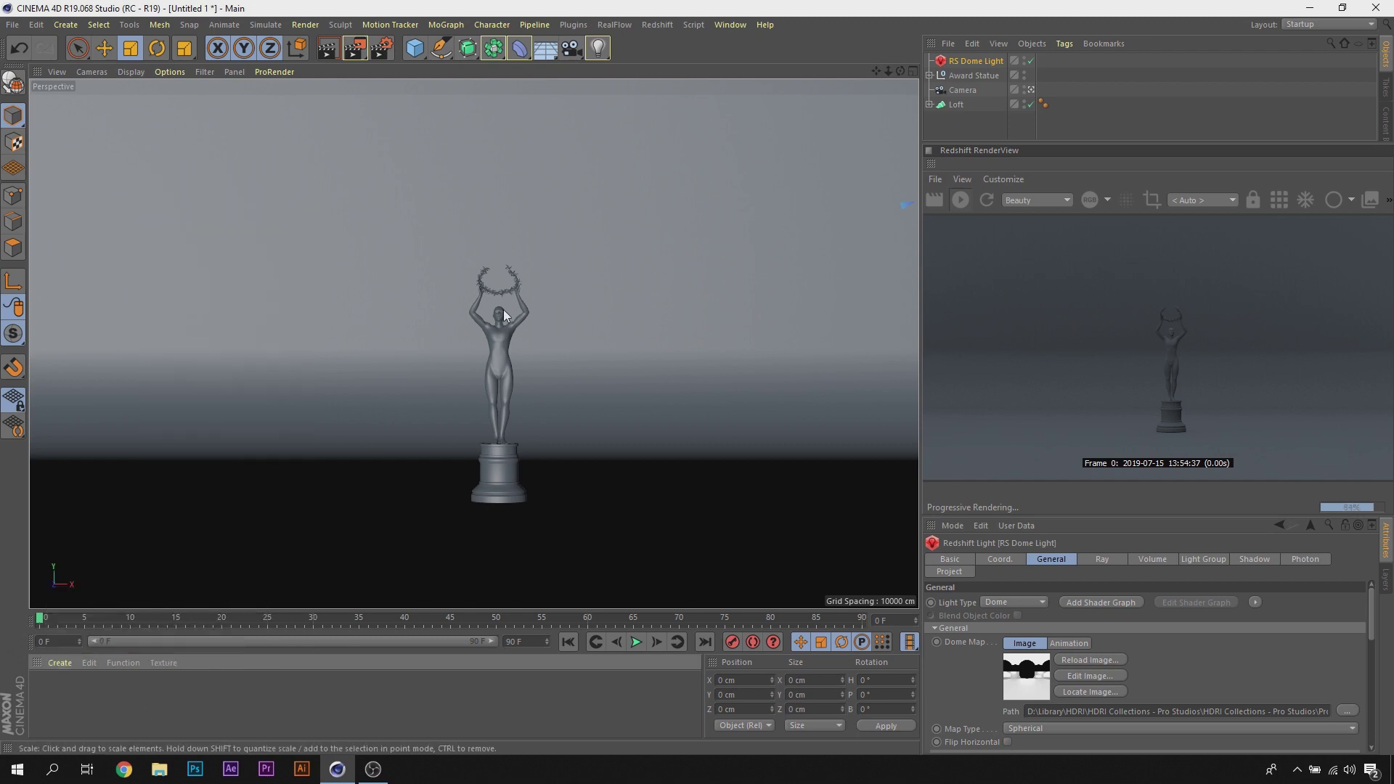
pyautogui.click(62, 663)
pyautogui.moveTo(79, 558)
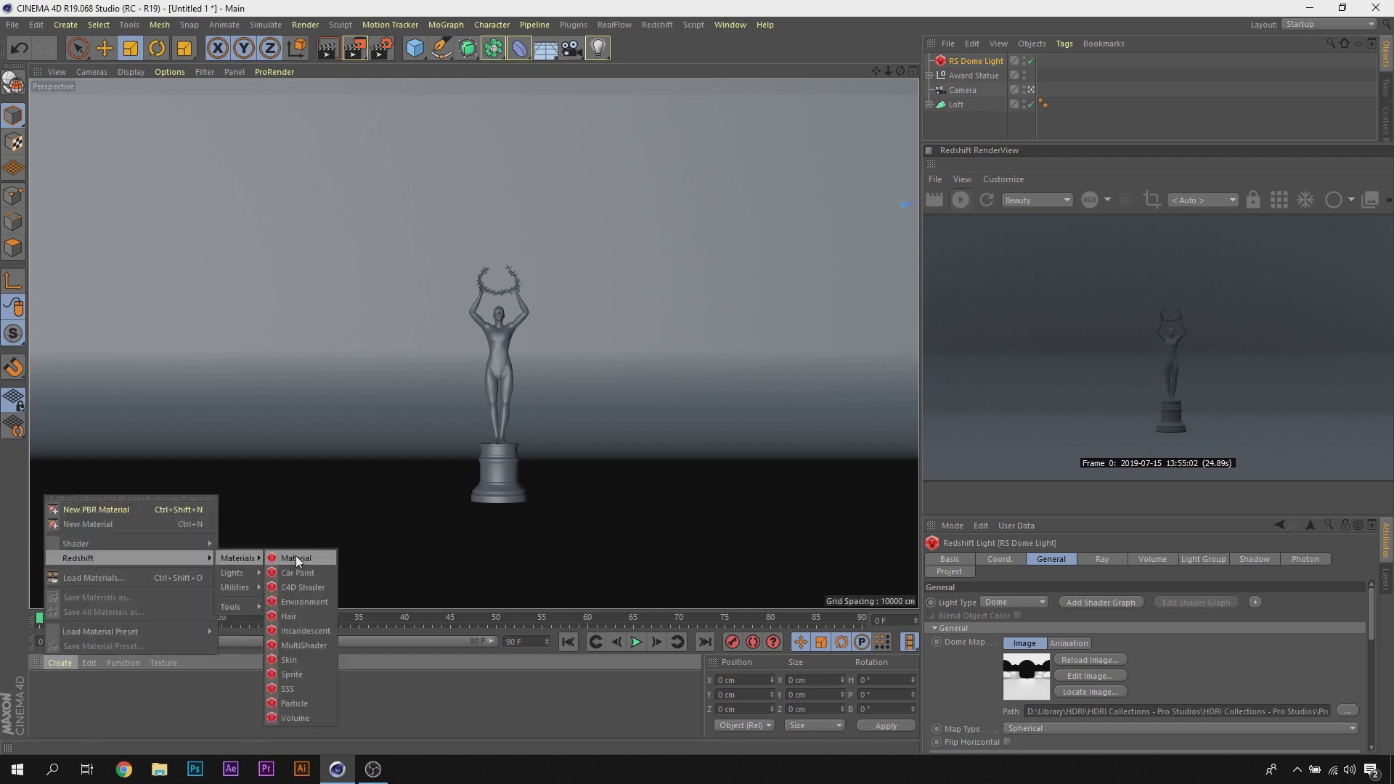
pyautogui.click(295, 556)
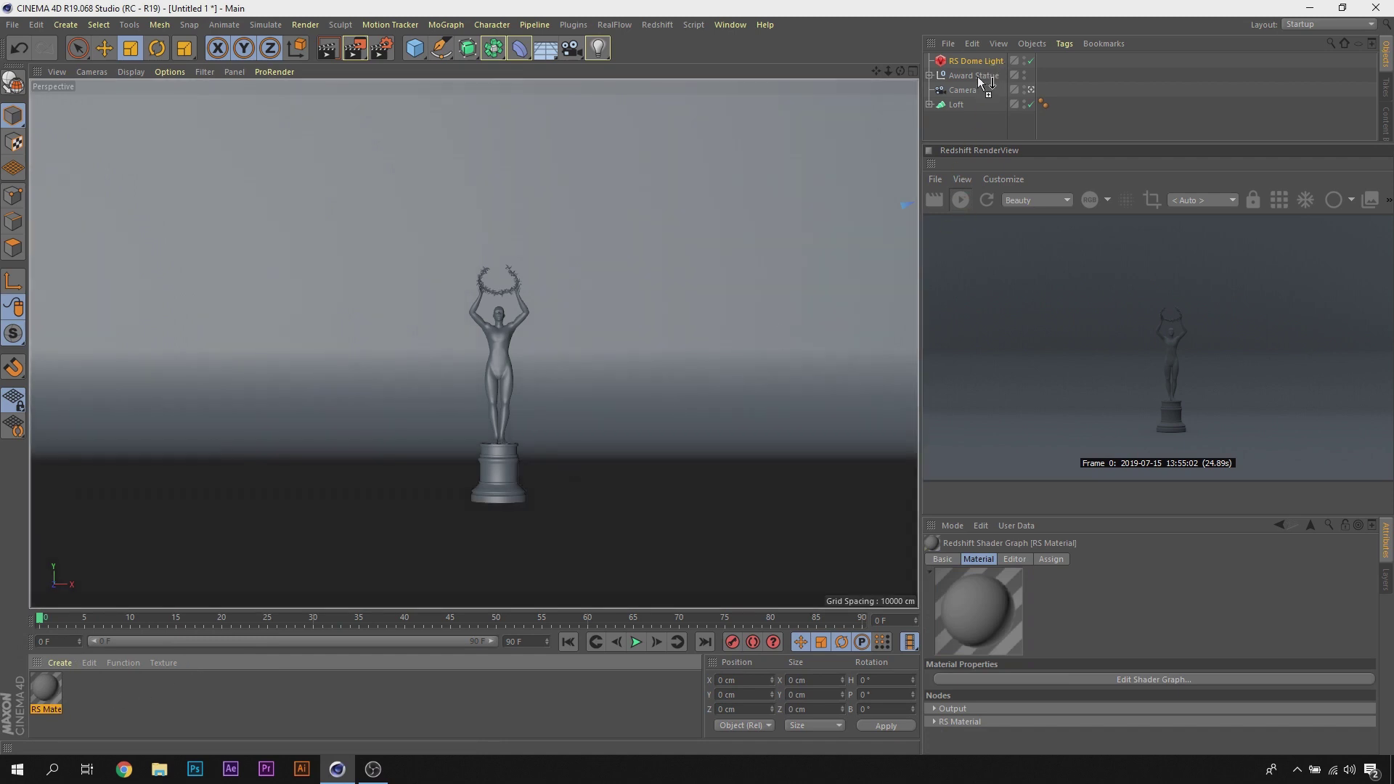
pyautogui.moveTo(95, 683); pyautogui.dragTo(977, 76)
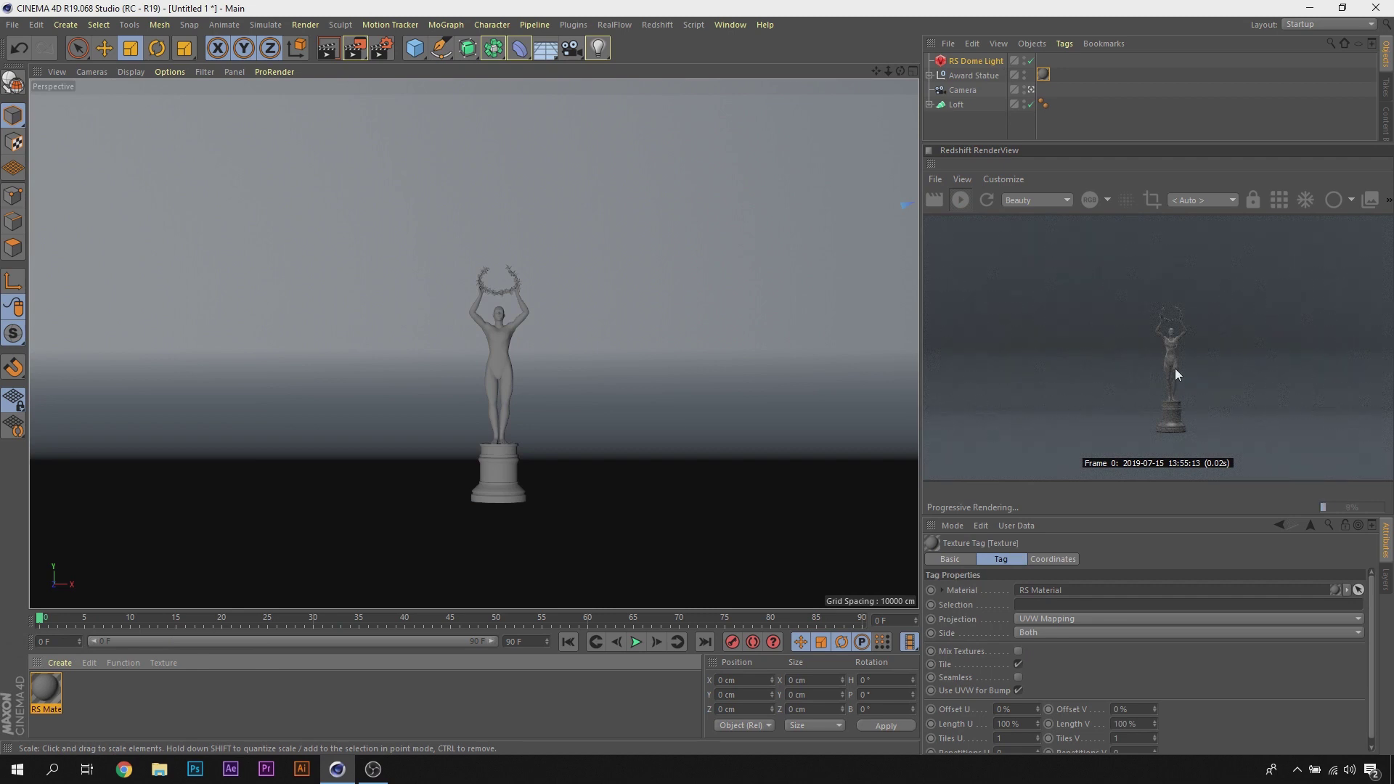
# Step: Set RS Material's Diffuse Color to pure white (V 100%) in its Shader Graph
pyautogui.doubleClick(54, 693)
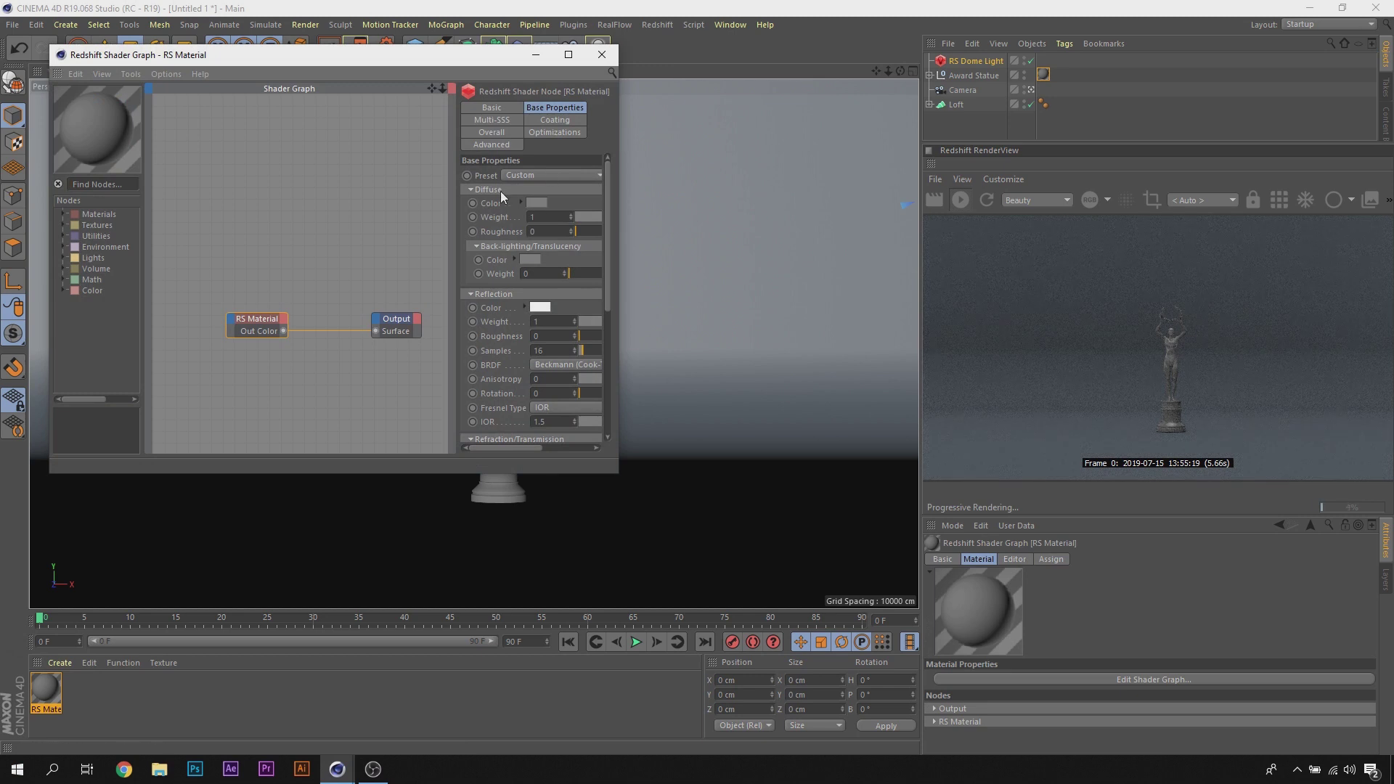
pyautogui.moveTo(618, 210); pyautogui.dragTo(1109, 211)
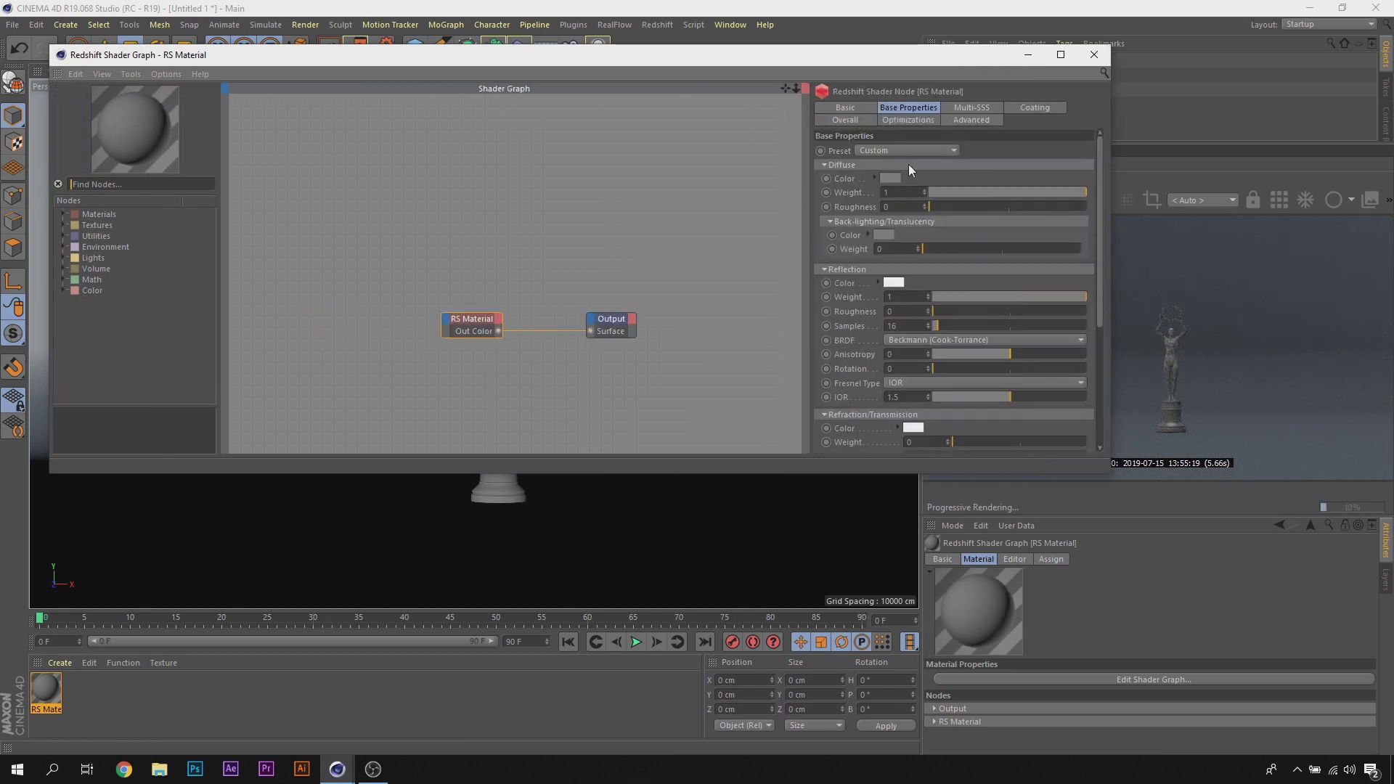
pyautogui.moveTo(812, 185); pyautogui.dragTo(617, 185)
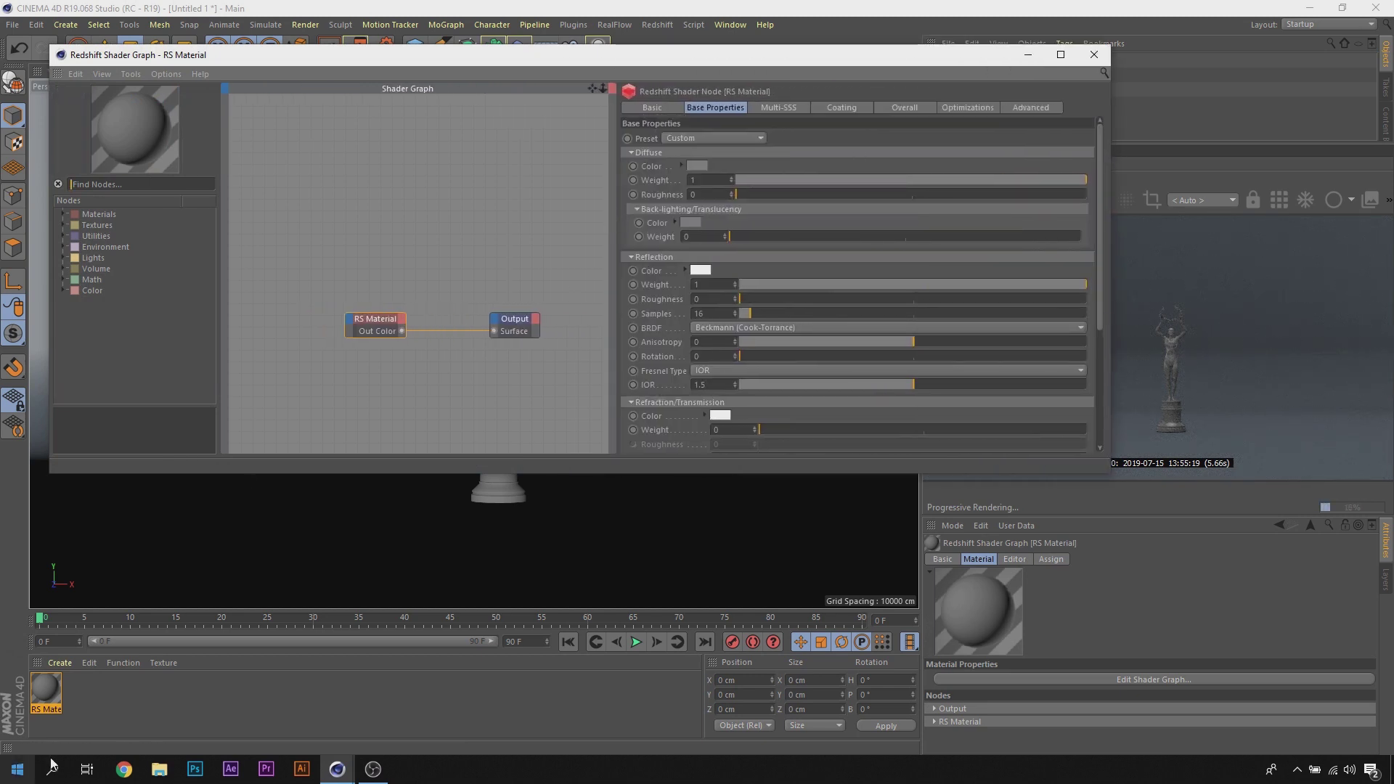
pyautogui.click(696, 165)
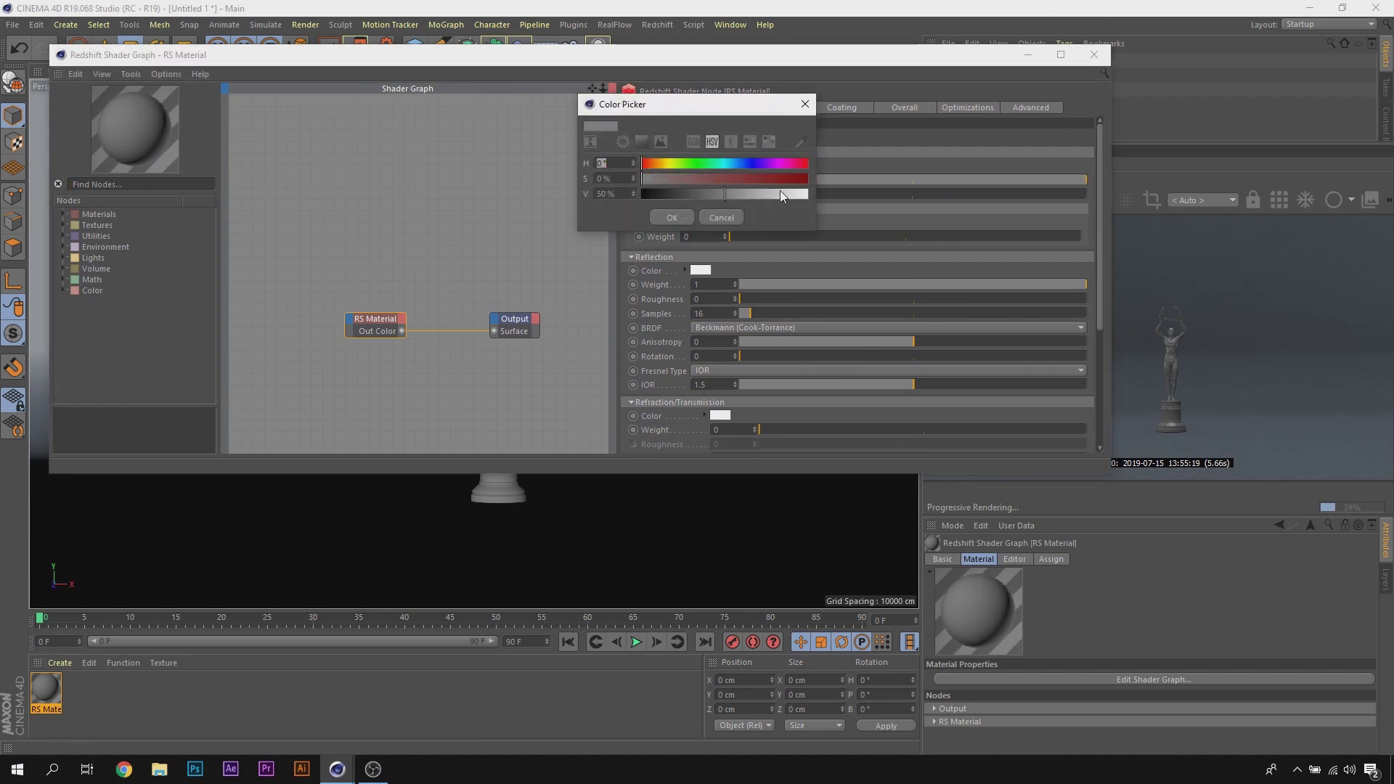
pyautogui.moveTo(797, 193); pyautogui.dragTo(812, 194)
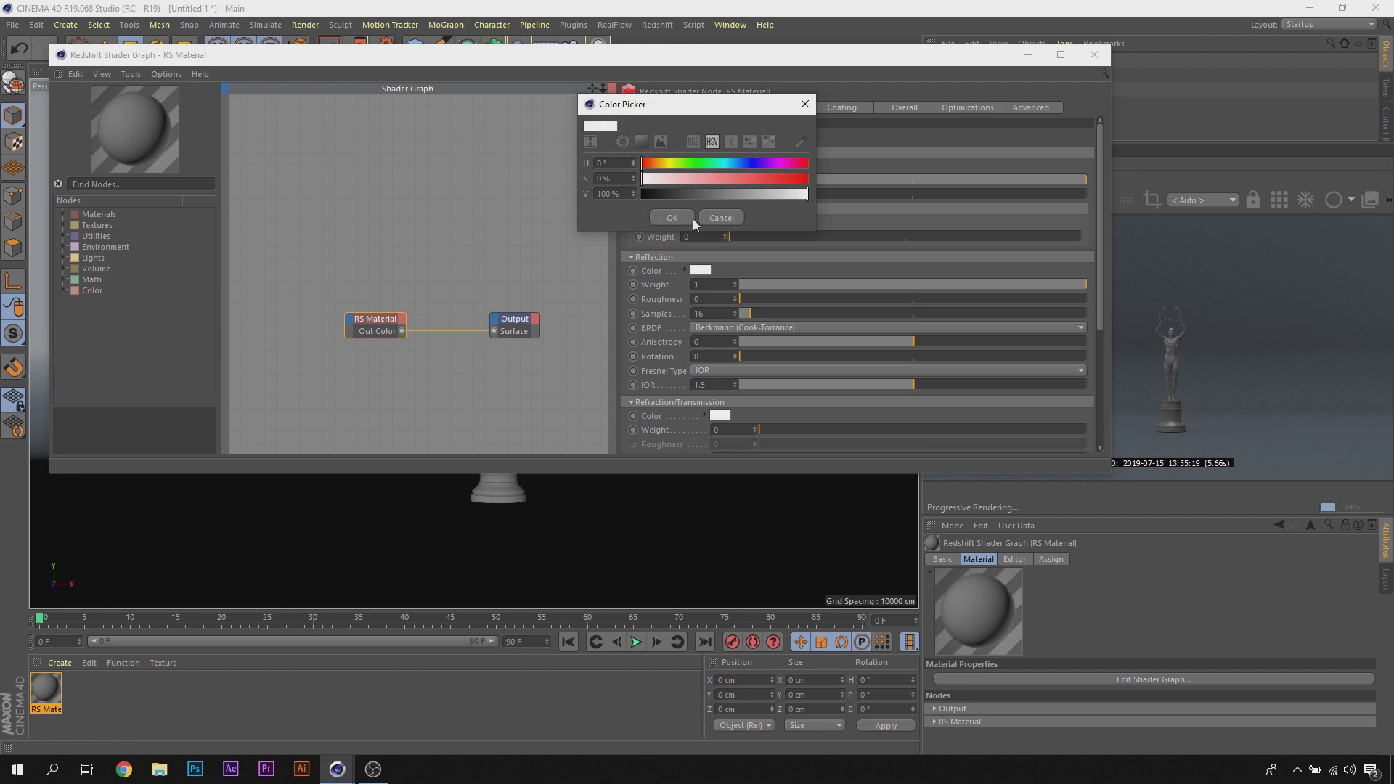
pyautogui.click(672, 215)
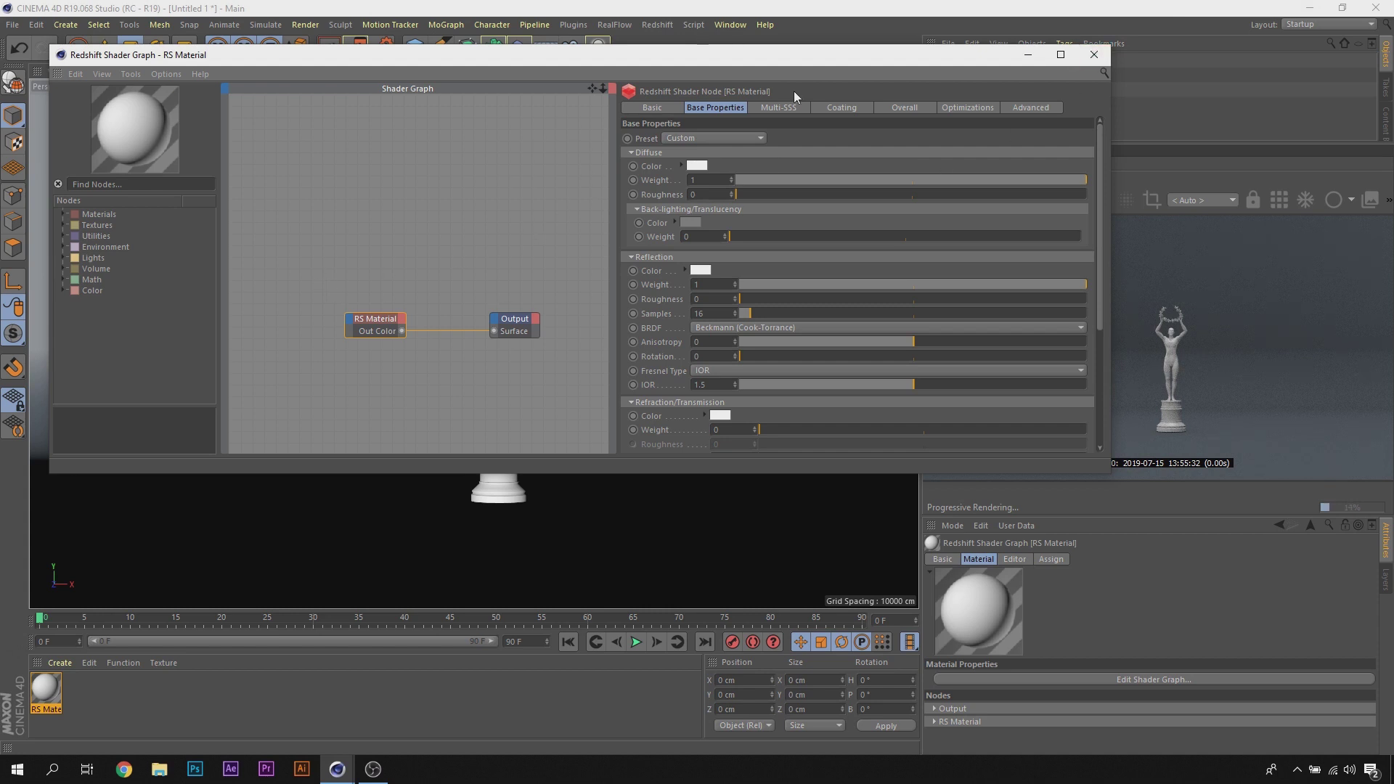
# Step: Tidy the material and output nodes, then close the Shader Graph
pyautogui.moveTo(618, 209); pyautogui.dragTo(717, 210)
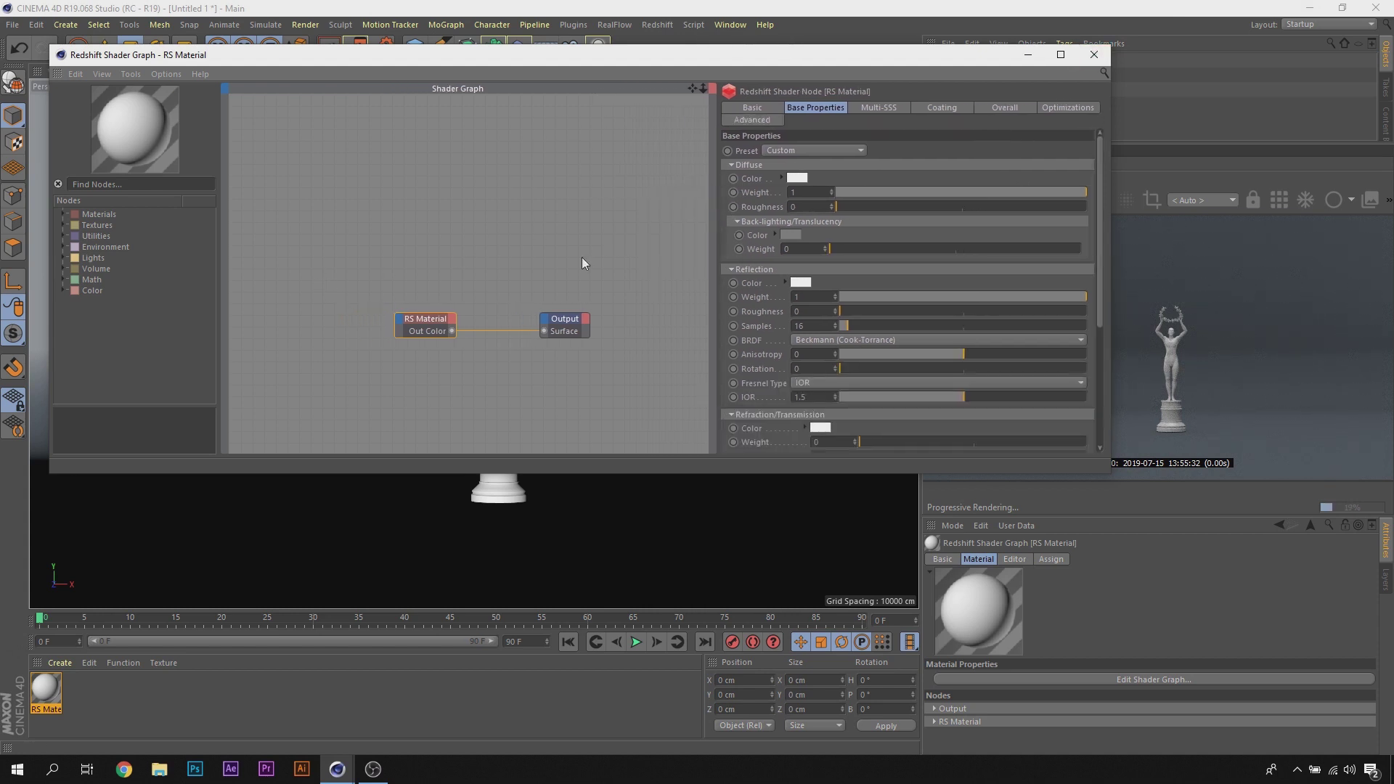
pyautogui.moveTo(431, 324); pyautogui.dragTo(354, 272)
pyautogui.moveTo(564, 327)
pyautogui.mouseDown()
pyautogui.moveTo(579, 272)
pyautogui.moveTo(571, 340)
pyautogui.mouseUp()
pyautogui.moveTo(356, 263); pyautogui.dragTo(337, 254)
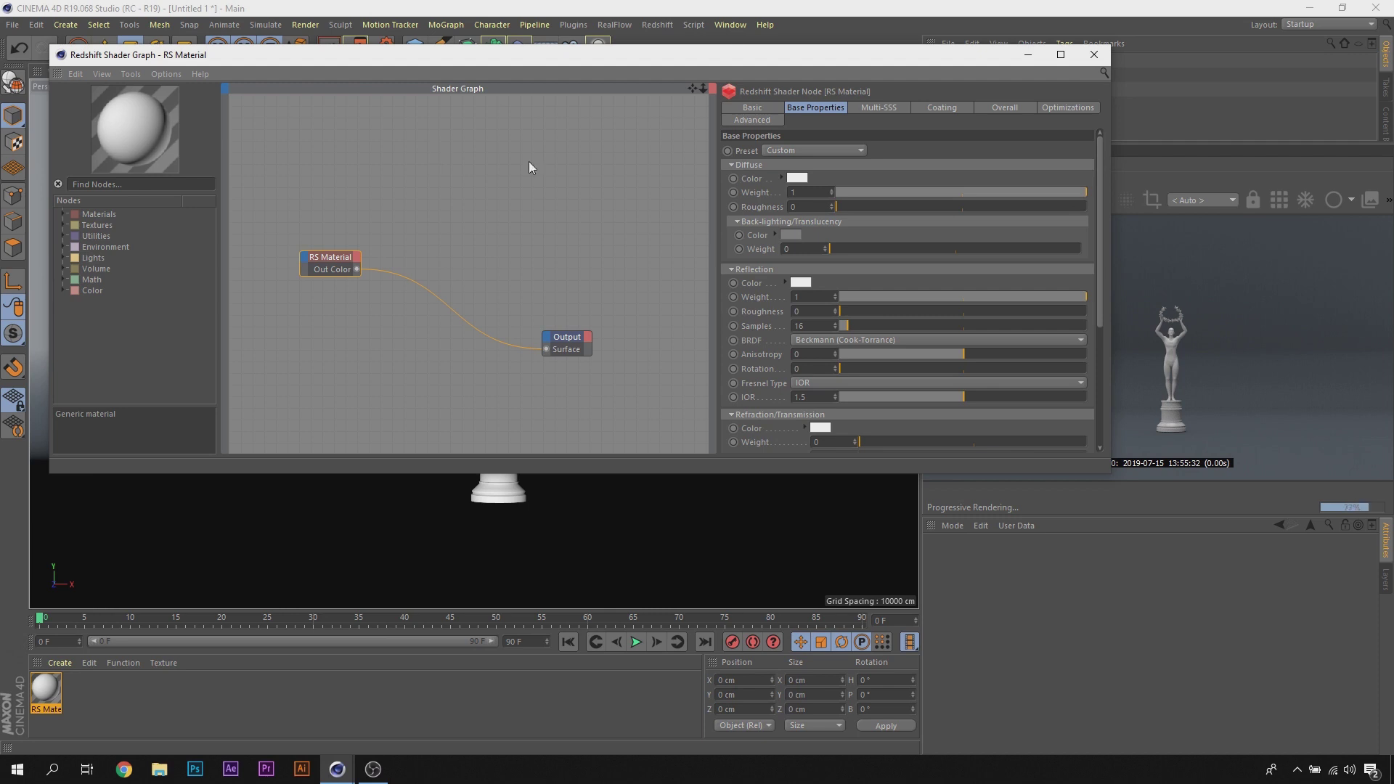
pyautogui.click(1090, 58)
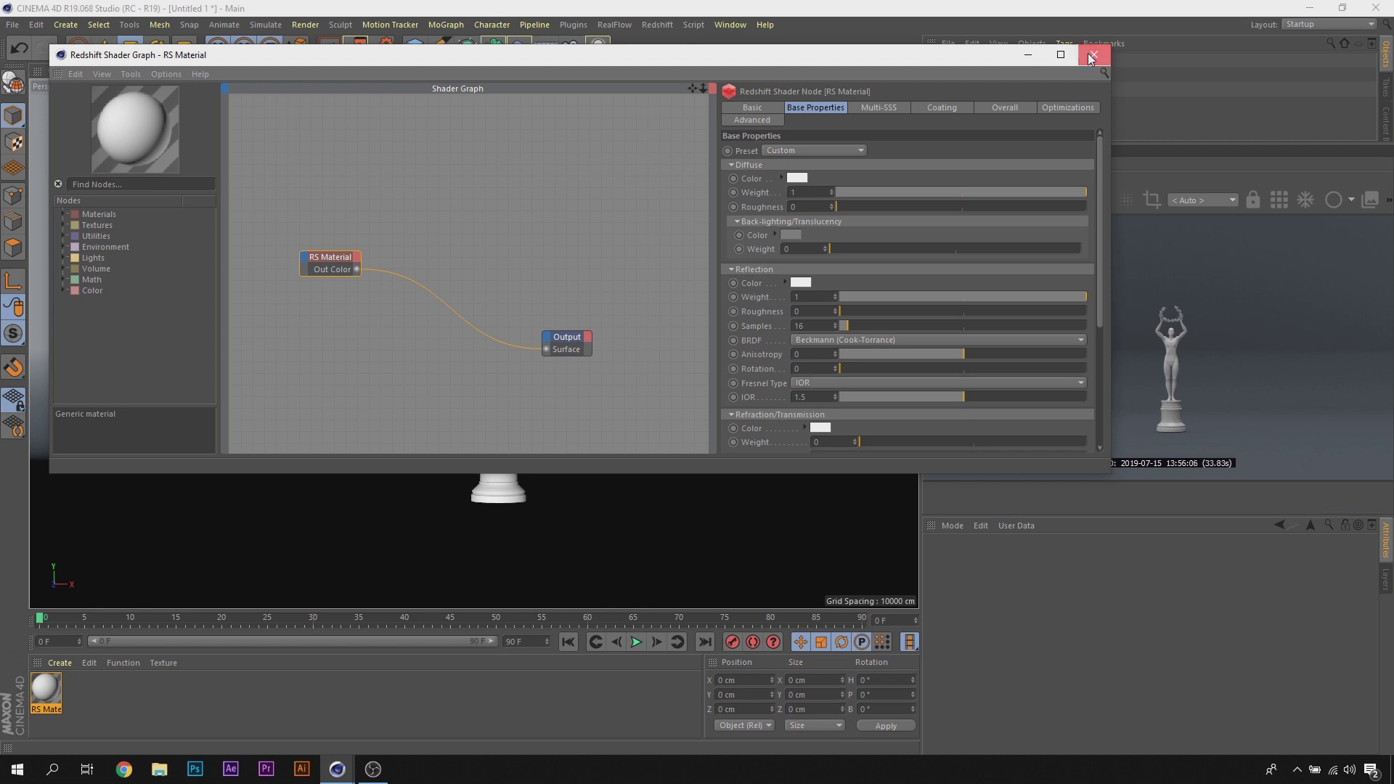
pyautogui.click(68, 665)
pyautogui.moveTo(79, 558)
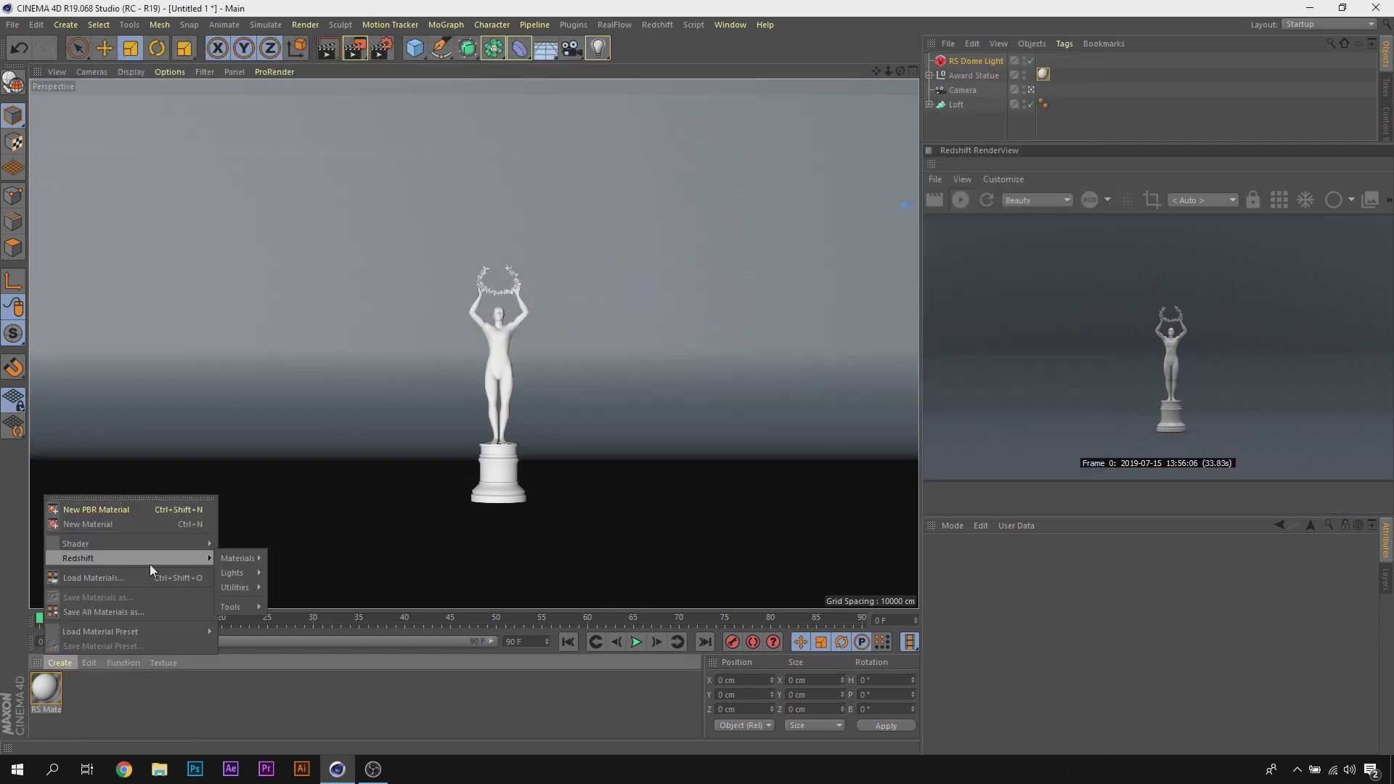
# Step: Create a second Redshift material with a pure white diffuse colour
pyautogui.click(280, 556)
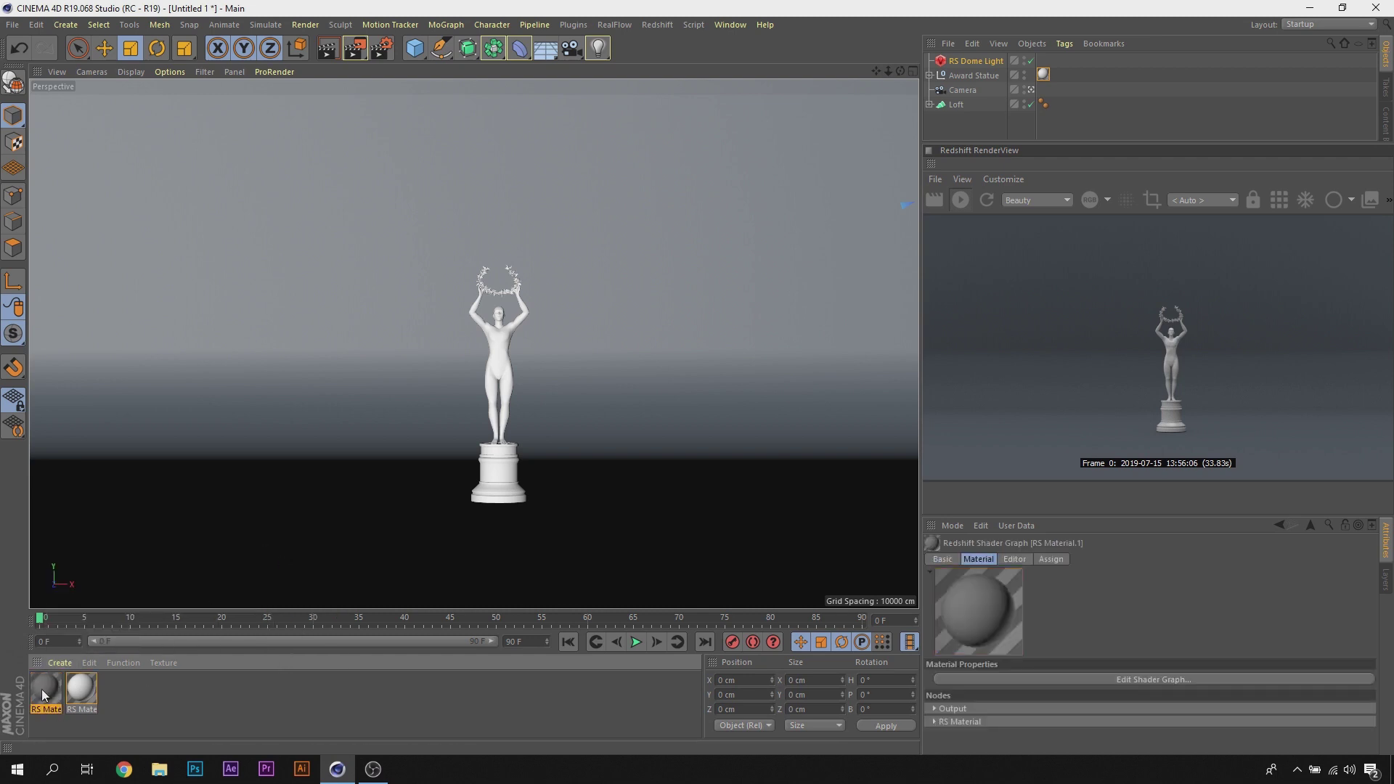
pyautogui.doubleClick(41, 689)
pyautogui.click(790, 155)
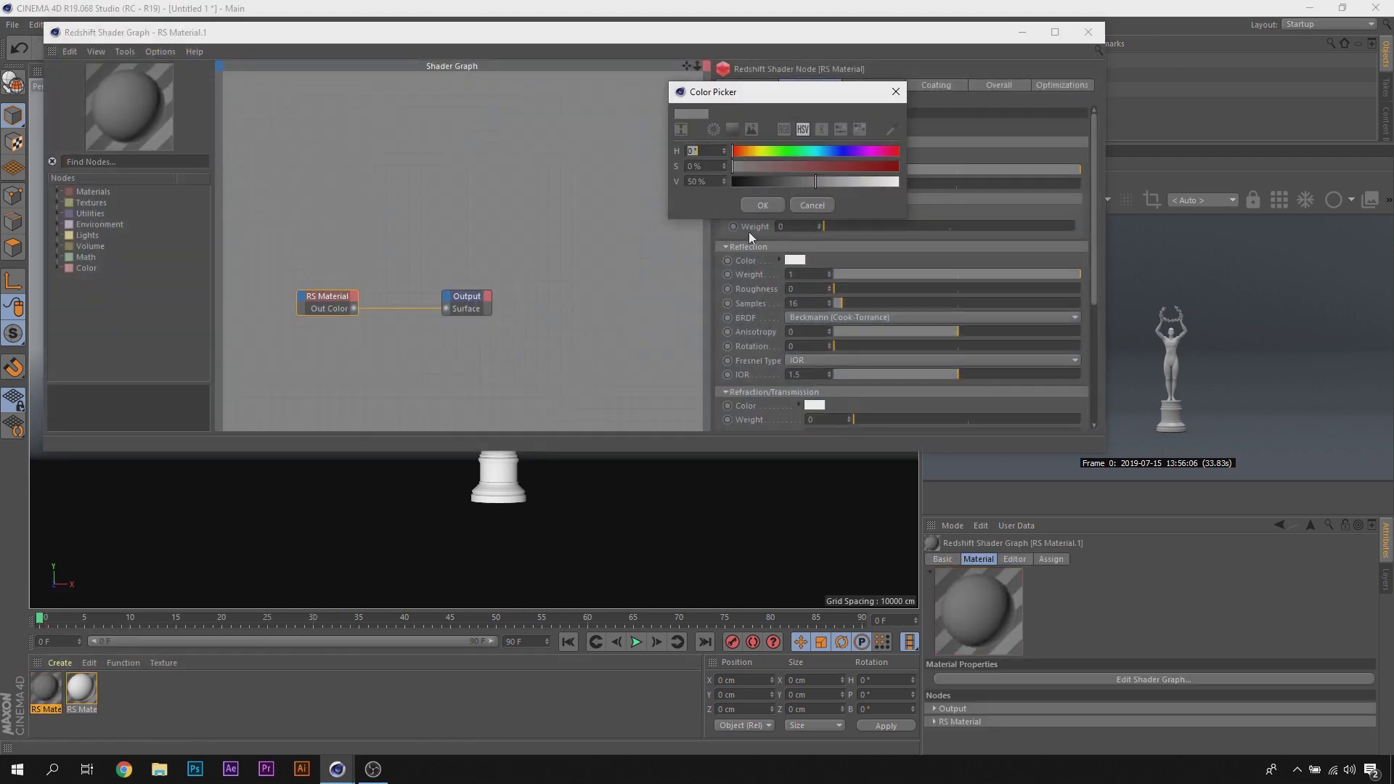
pyautogui.moveTo(854, 184); pyautogui.dragTo(879, 189)
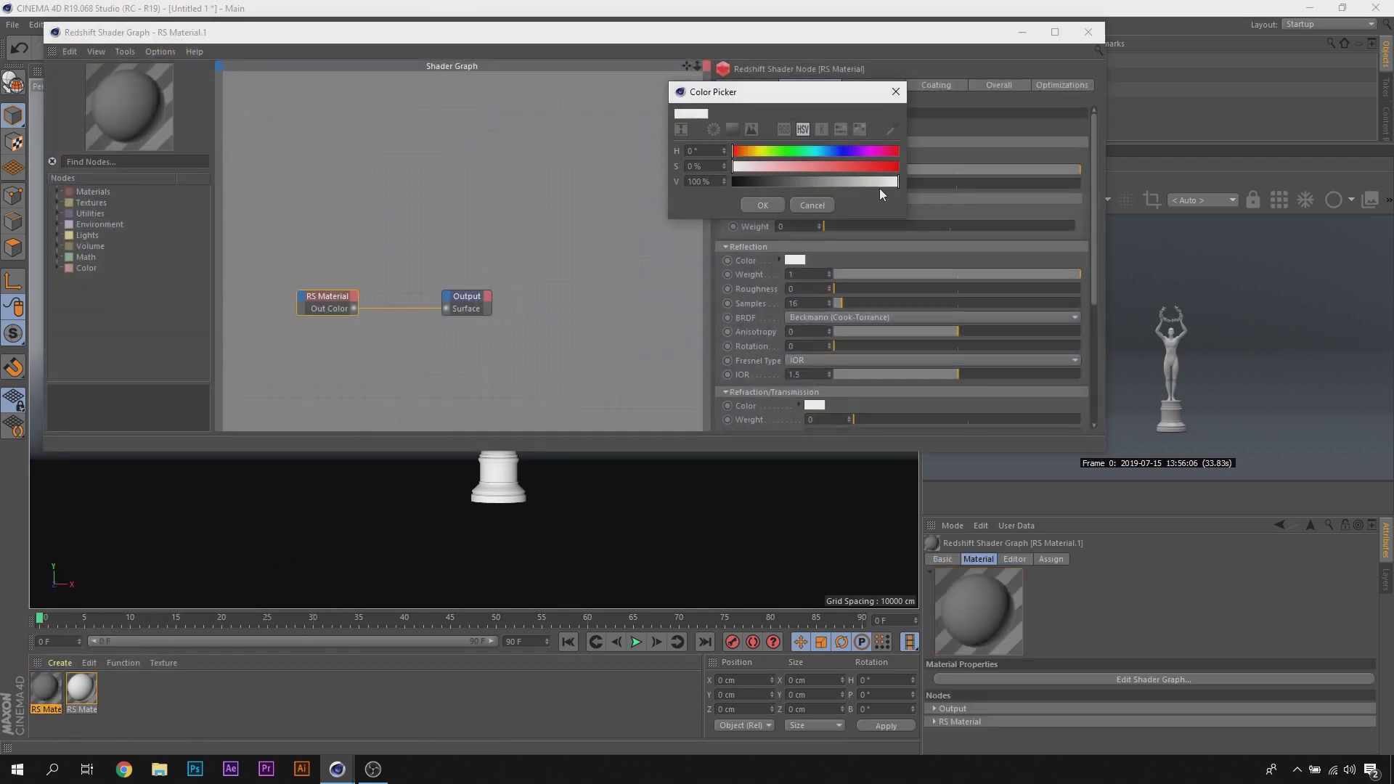
pyautogui.click(768, 205)
# Step: Set its Reflection Weight to 0 and apply RS Material.1 to the Loft
pyautogui.scroll(-1, 1097, 160)
pyautogui.scroll(-2, 1097, 159)
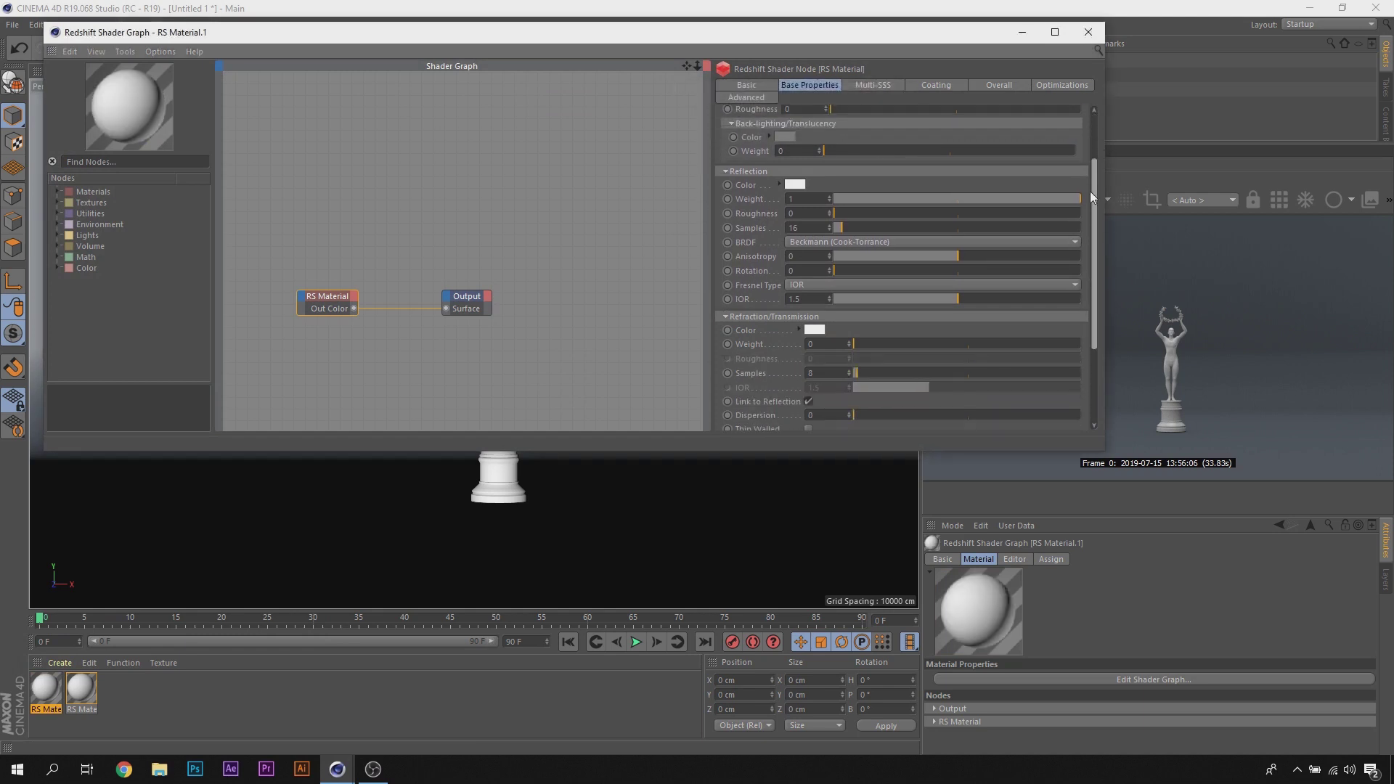
pyautogui.moveTo(944, 199); pyautogui.dragTo(781, 199)
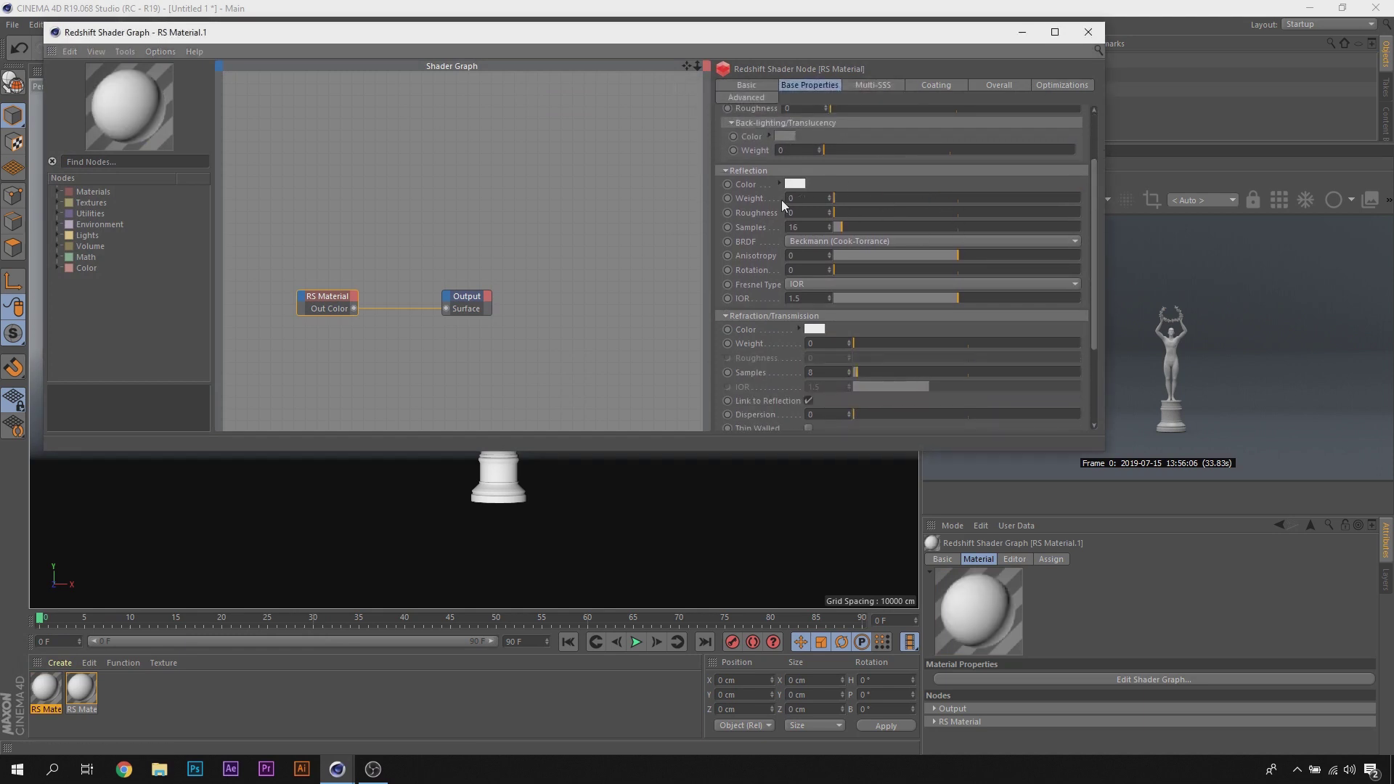
pyautogui.click(1087, 32)
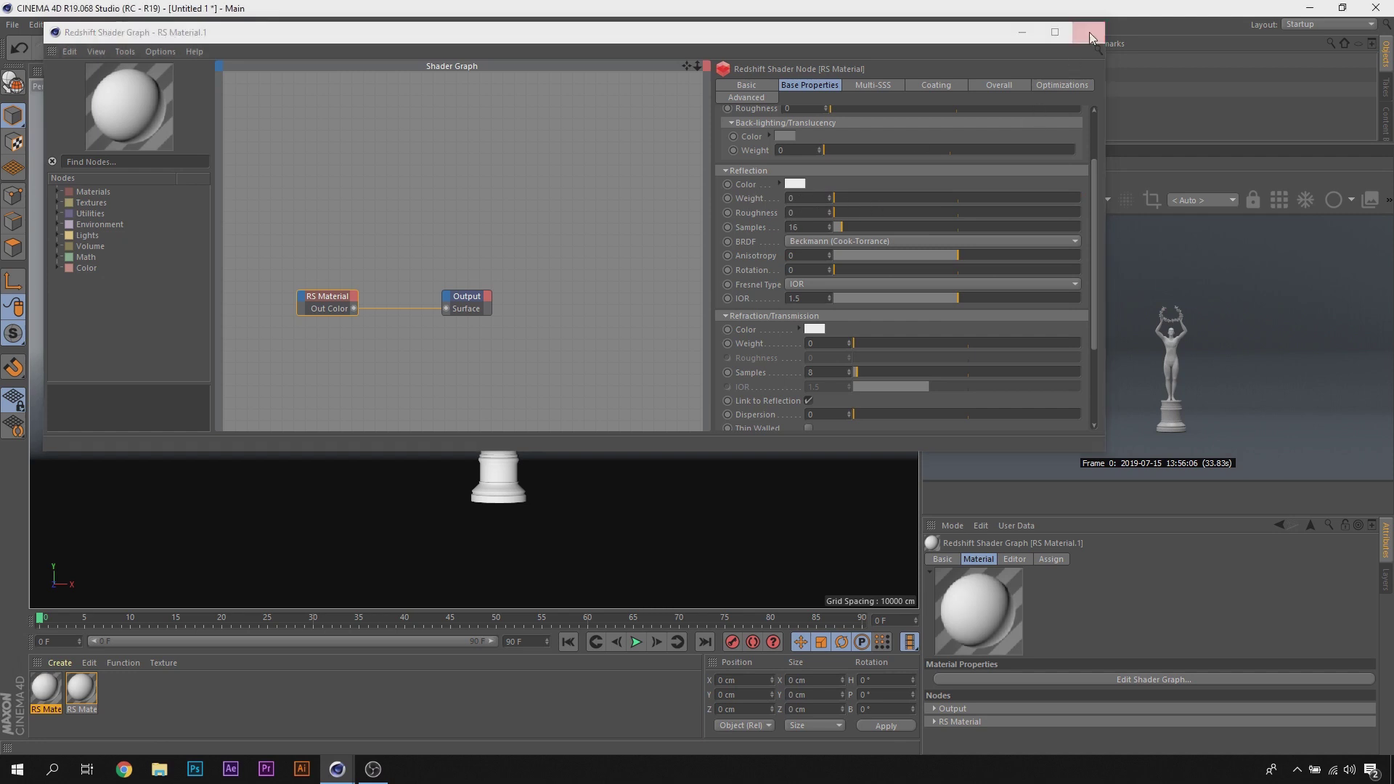
pyautogui.moveTo(38, 689); pyautogui.dragTo(249, 398)
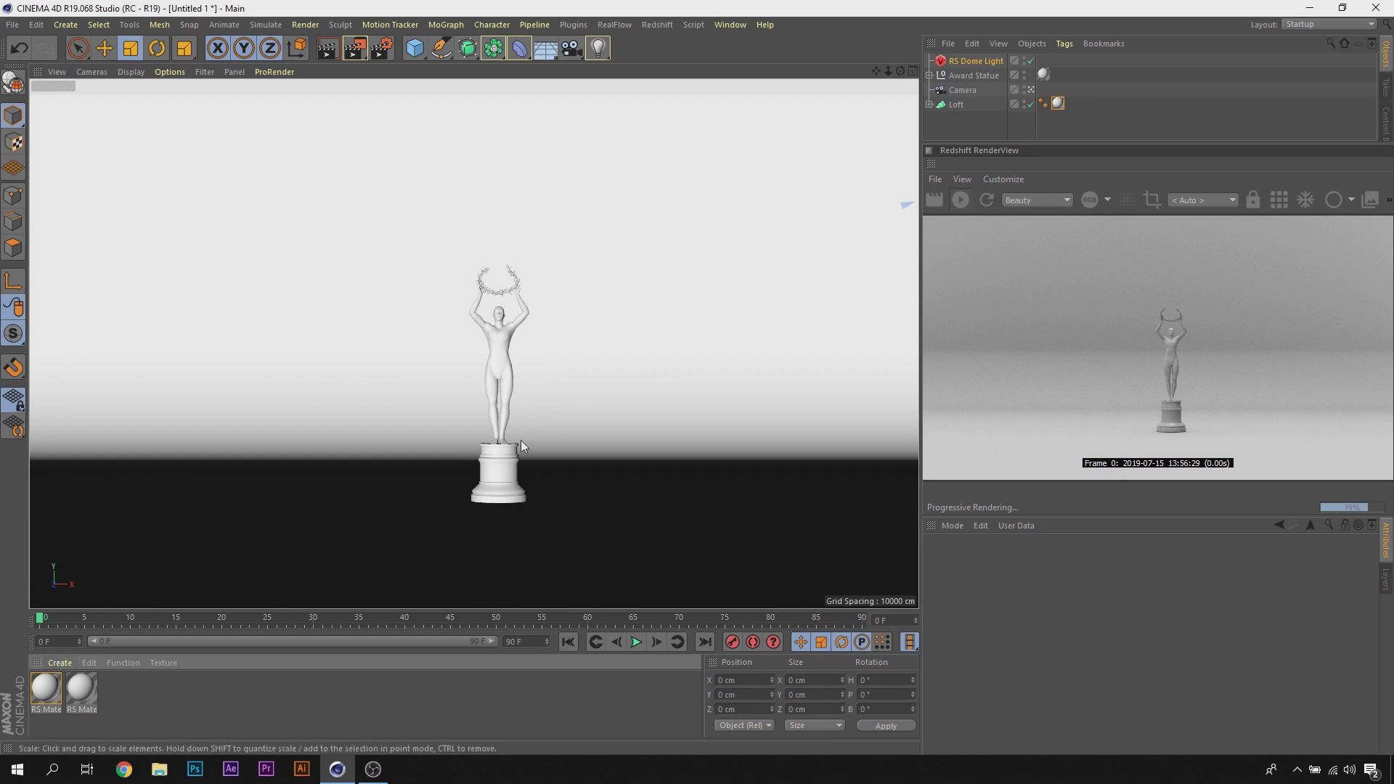
# Step: Create RS Material.2 and set its Shader Graph preset to Gold
pyautogui.click(63, 662)
pyautogui.moveTo(78, 558)
pyautogui.moveTo(238, 558)
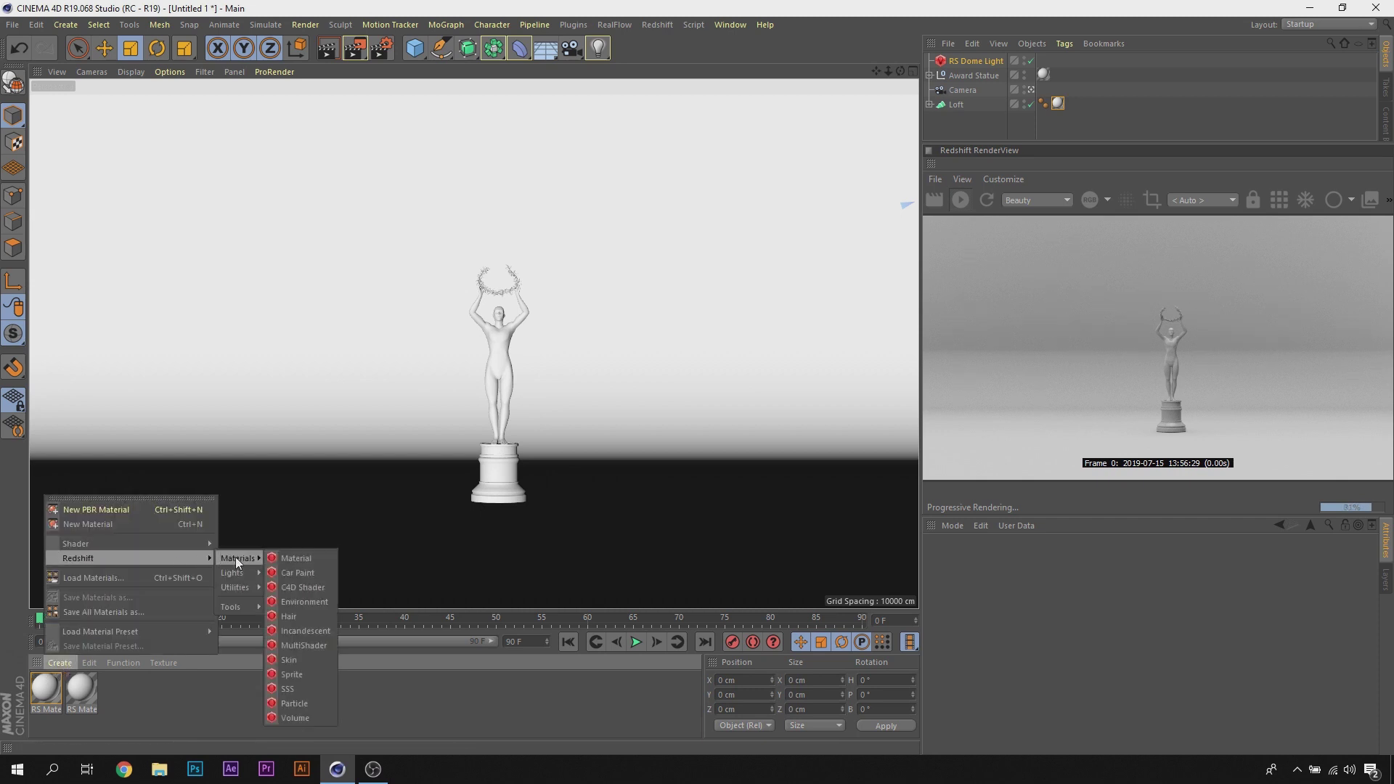
pyautogui.click(300, 554)
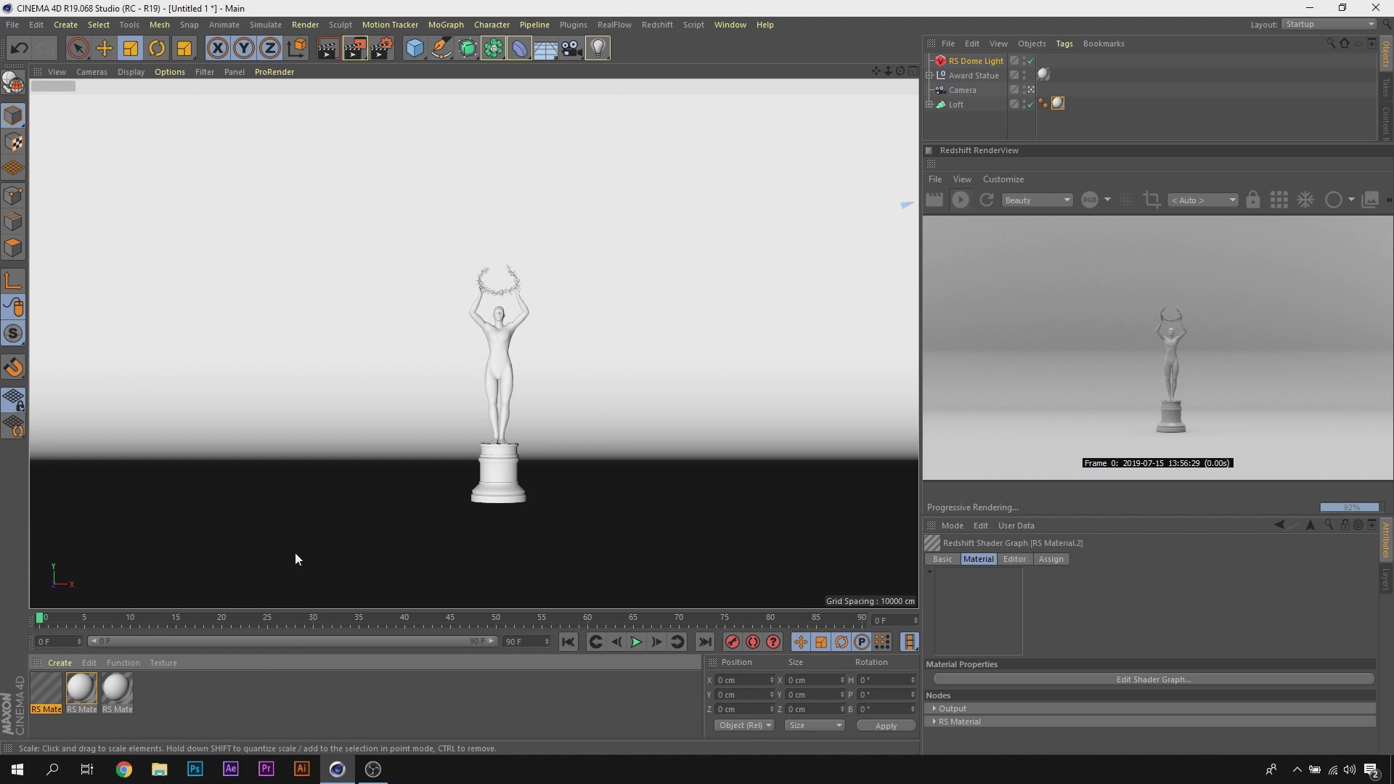
pyautogui.doubleClick(50, 692)
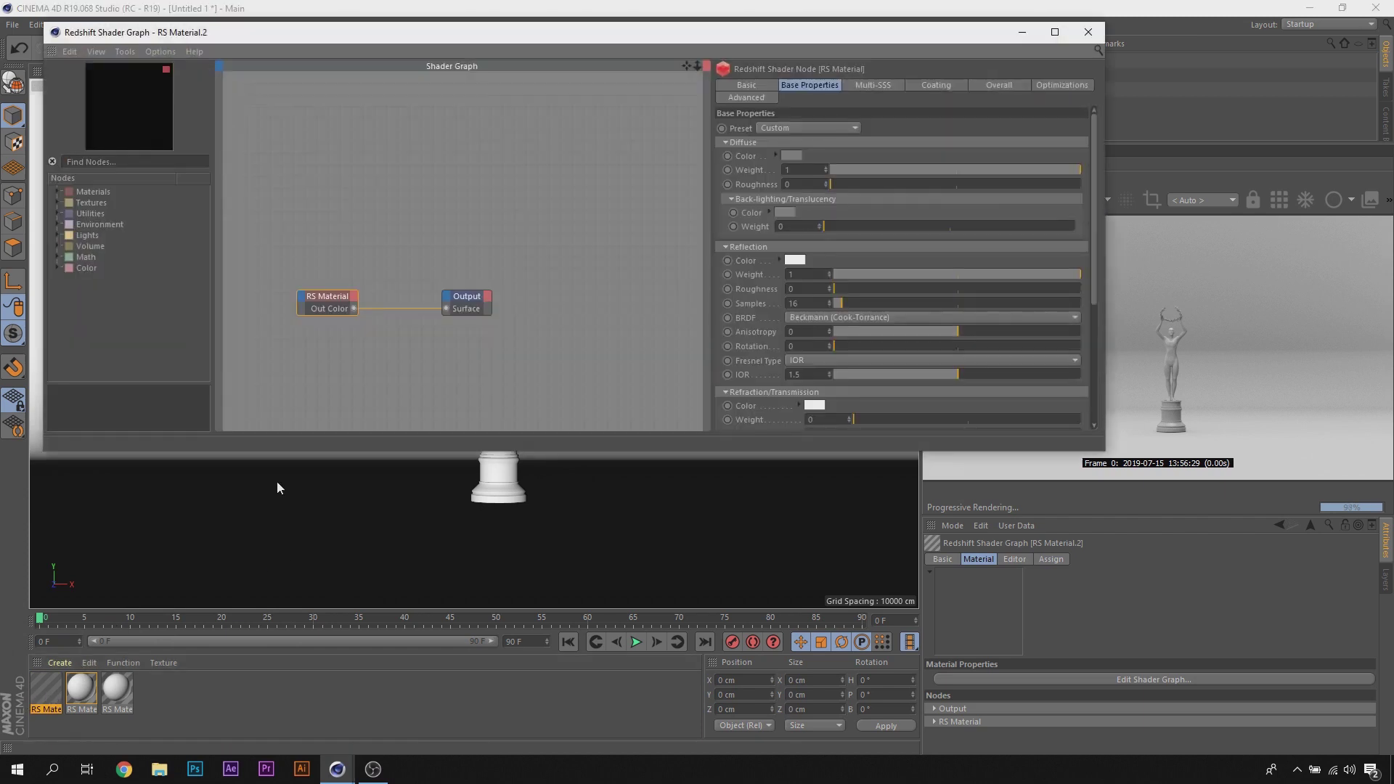
pyautogui.moveTo(1092, 185)
pyautogui.mouseDown()
pyautogui.moveTo(1093, 306)
pyautogui.moveTo(1131, 158)
pyautogui.mouseUp()
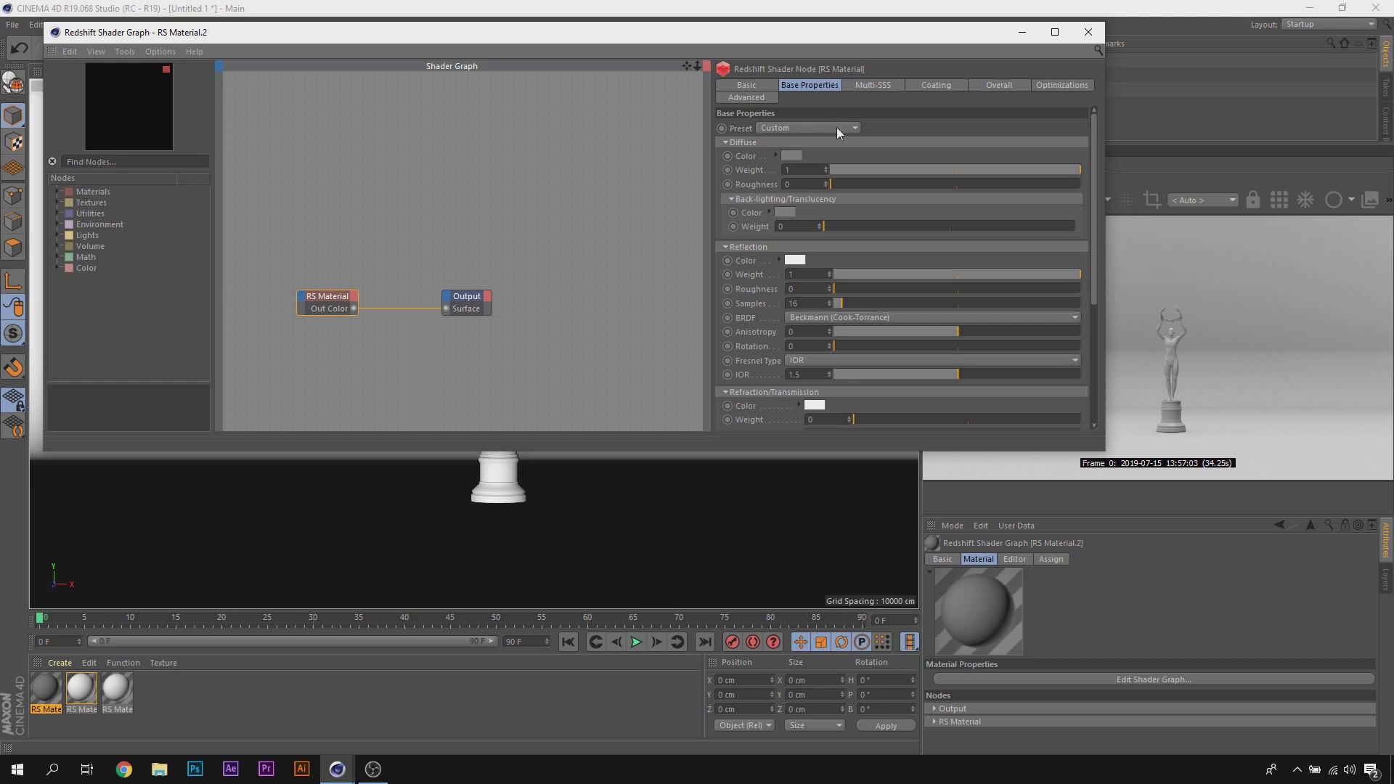
pyautogui.click(836, 128)
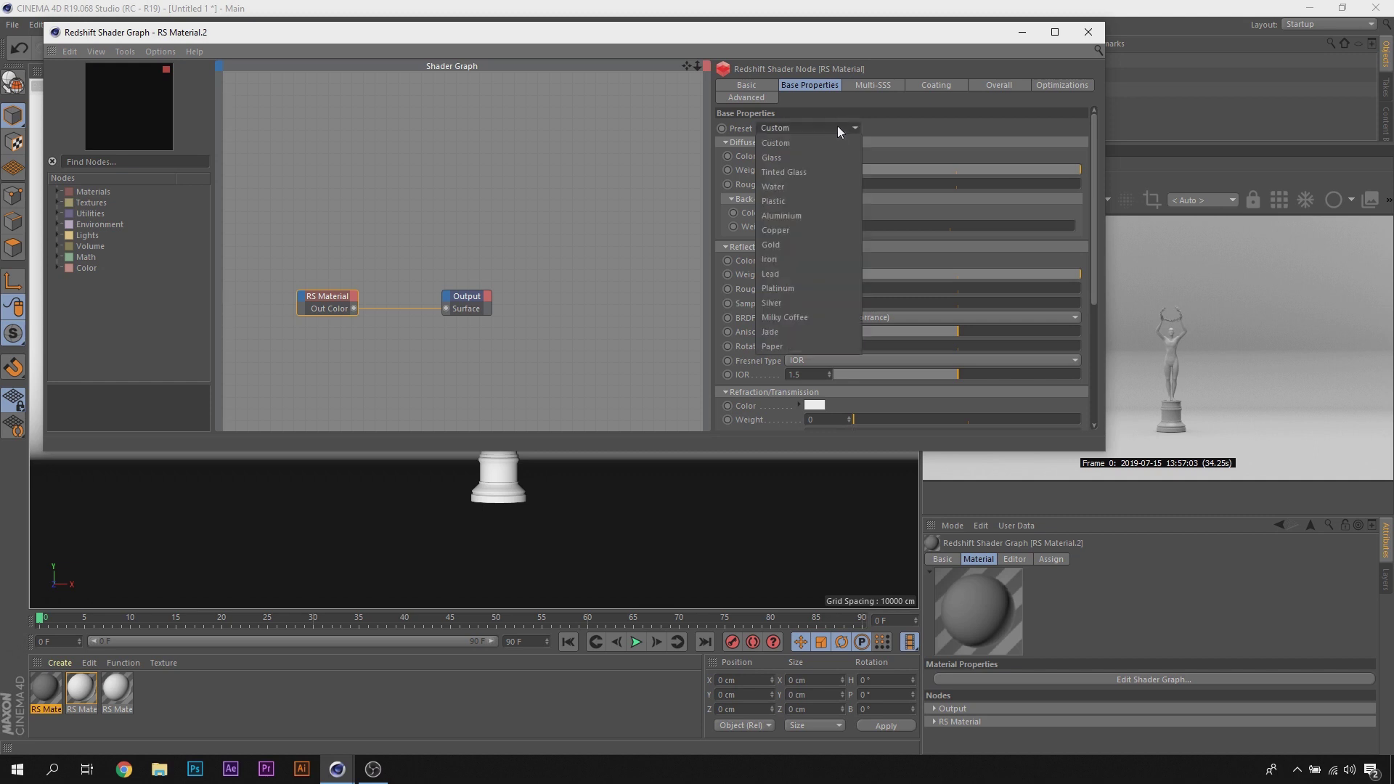
pyautogui.click(788, 245)
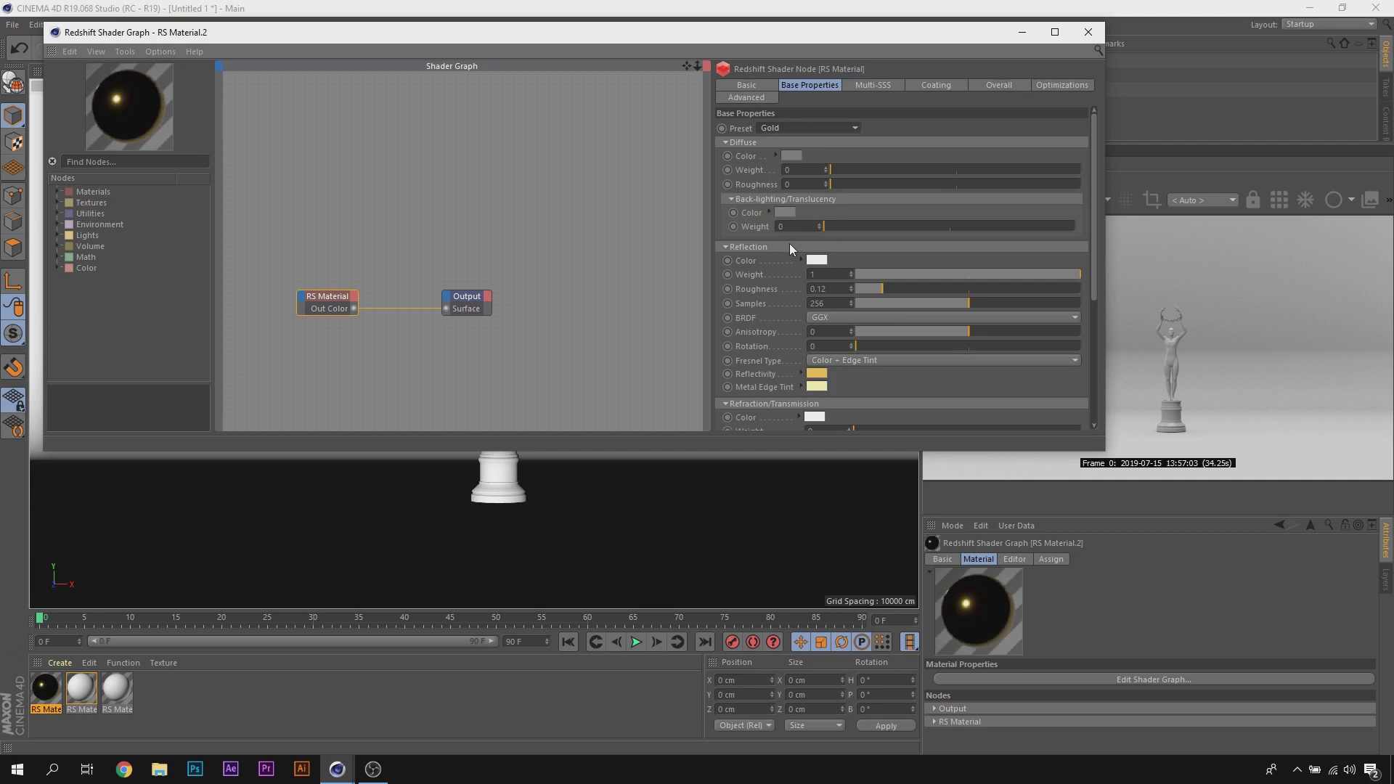
pyautogui.click(1087, 32)
pyautogui.moveTo(78, 688); pyautogui.dragTo(951, 95)
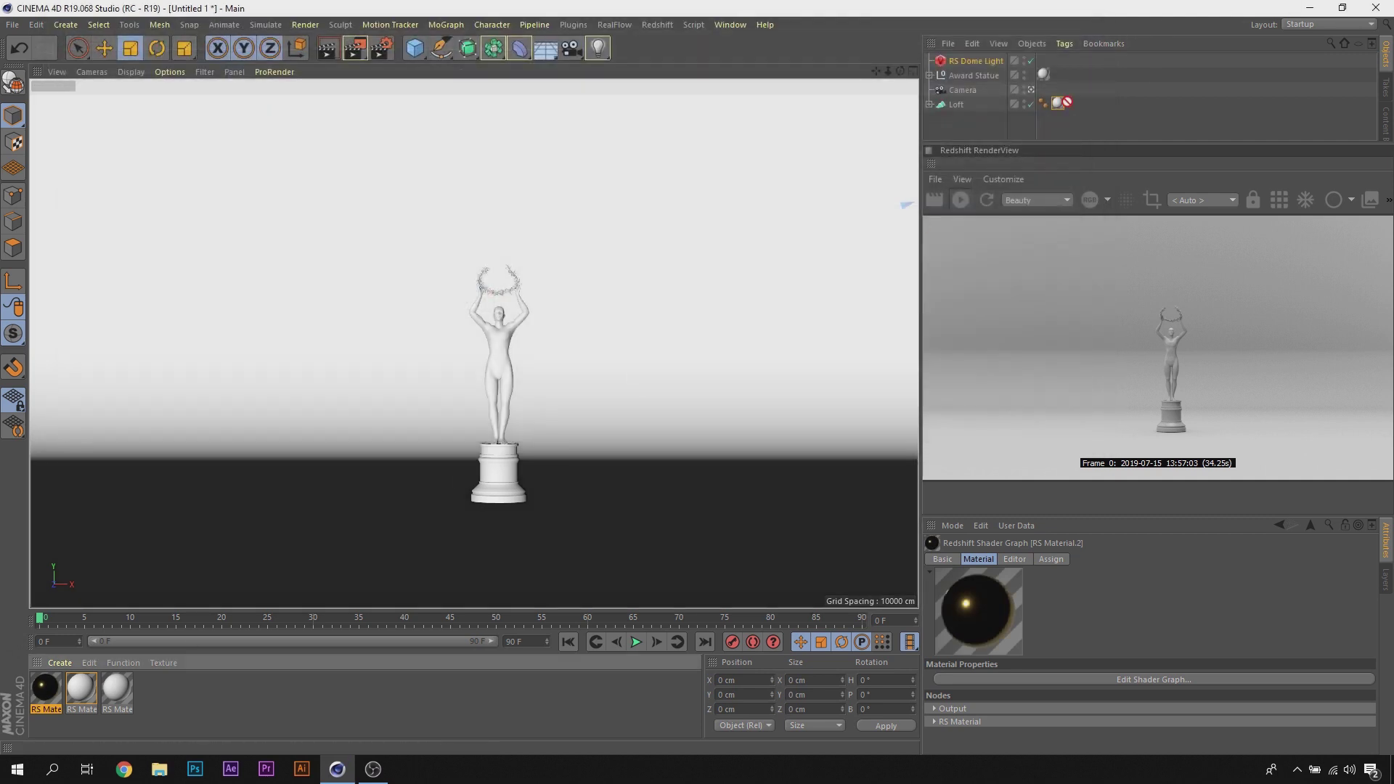
# Step: Delete the Award Statue group's material tag and apply gold RS Material.2 to Statue
pyautogui.click(930, 75)
pyautogui.click(977, 107)
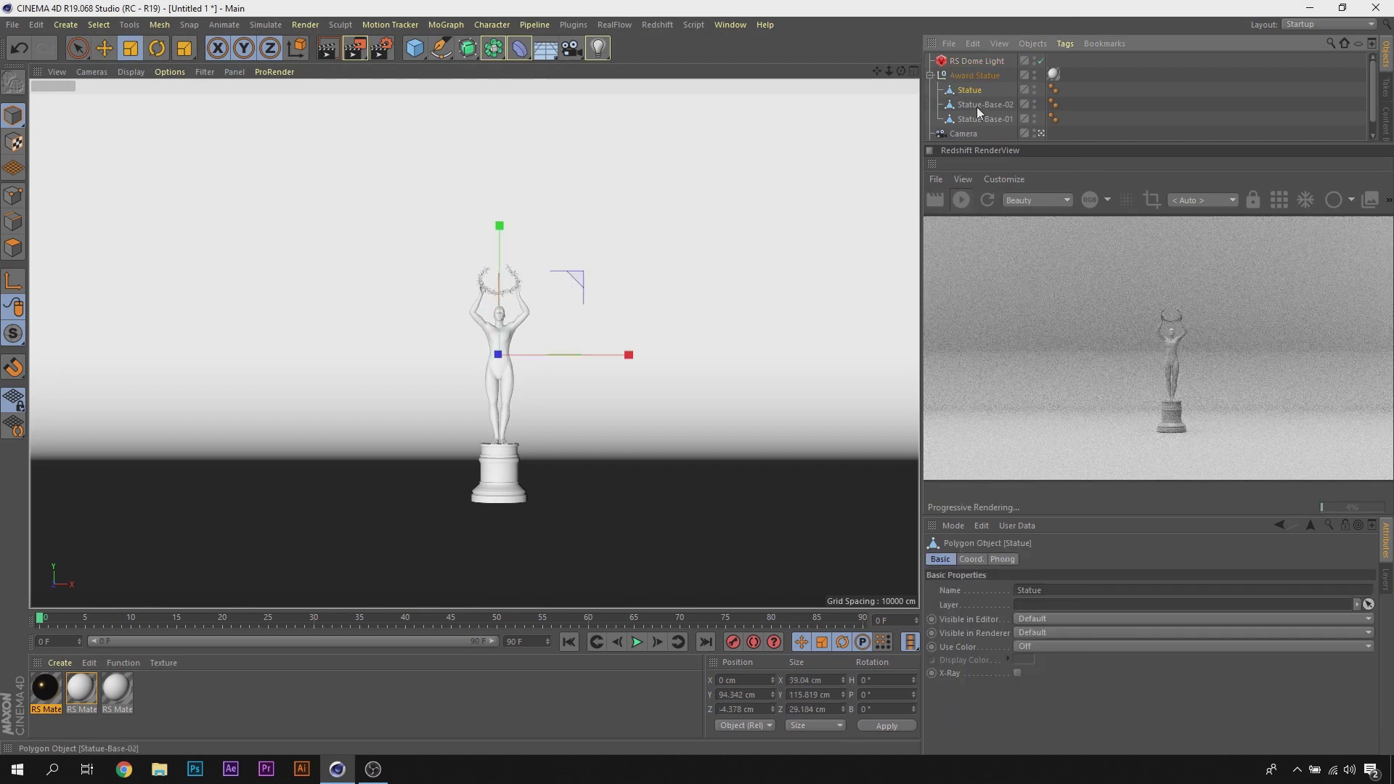
pyautogui.click(978, 86)
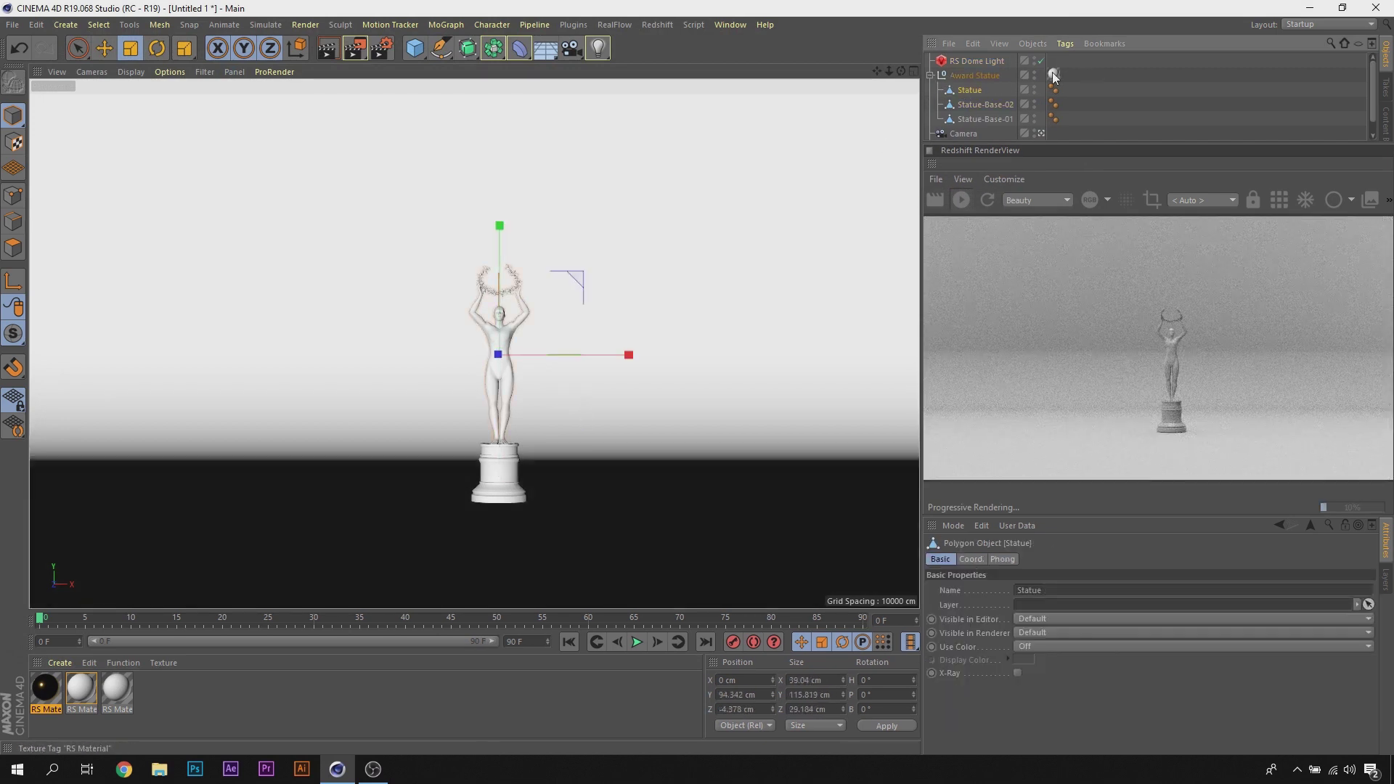
pyautogui.click(1053, 74)
pyautogui.press('Delete')
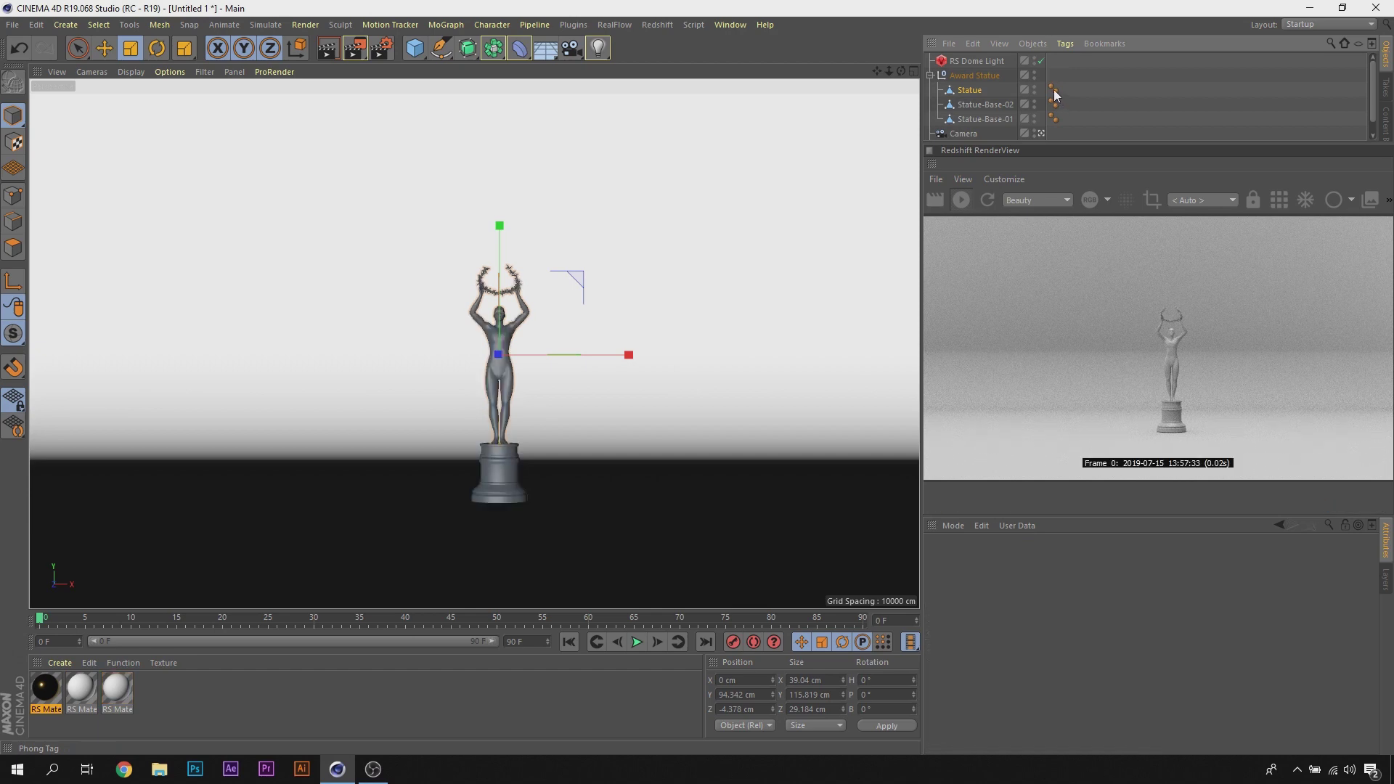
pyautogui.moveTo(45, 687); pyautogui.dragTo(971, 87)
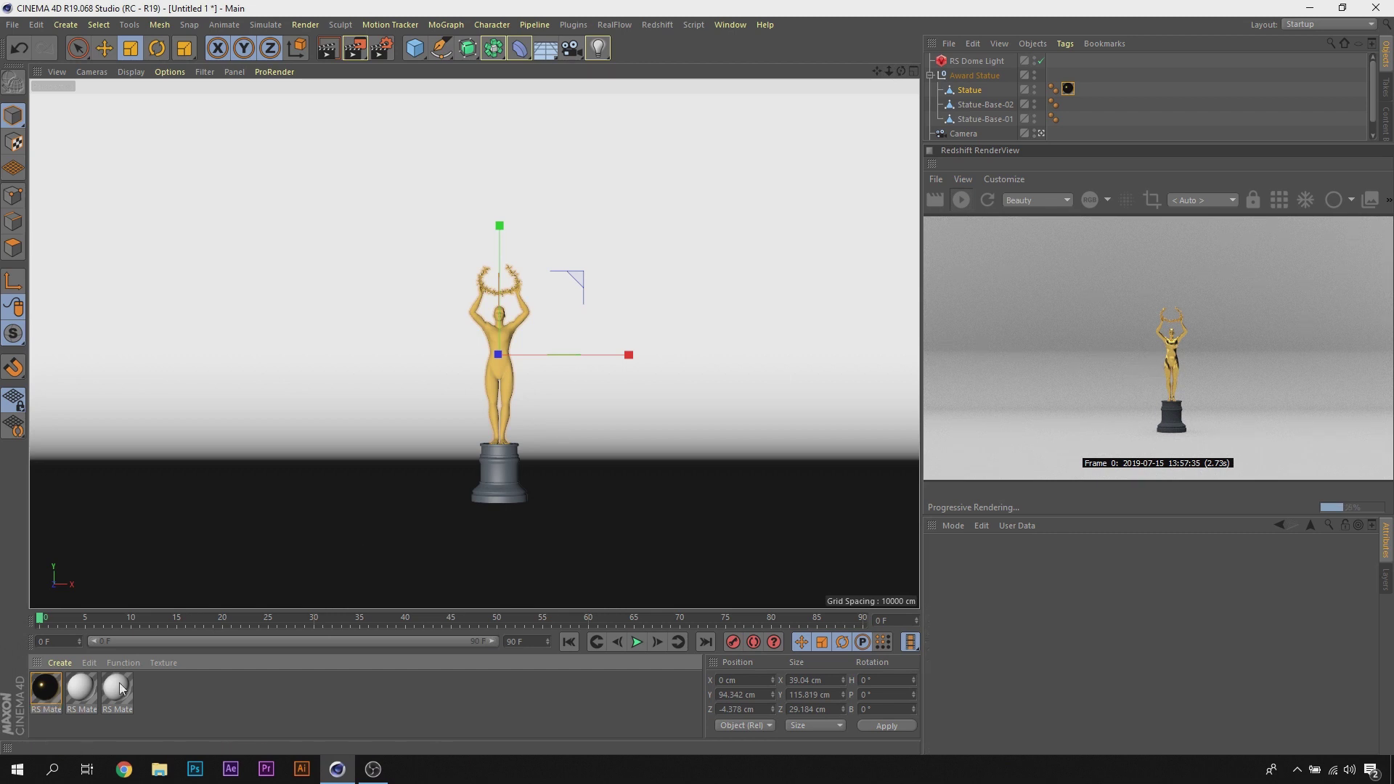
# Step: Delete an accidentally created standard material
pyautogui.click(59, 662)
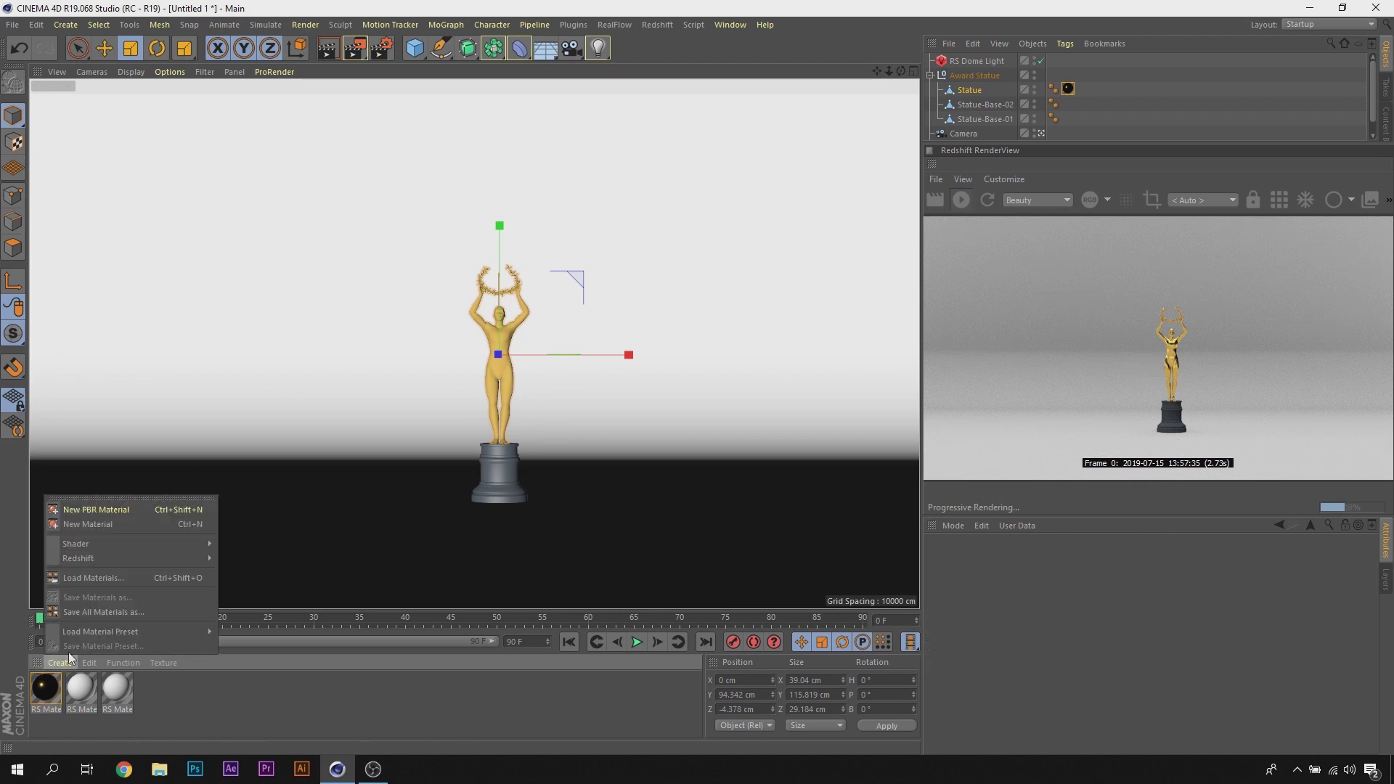
pyautogui.click(108, 524)
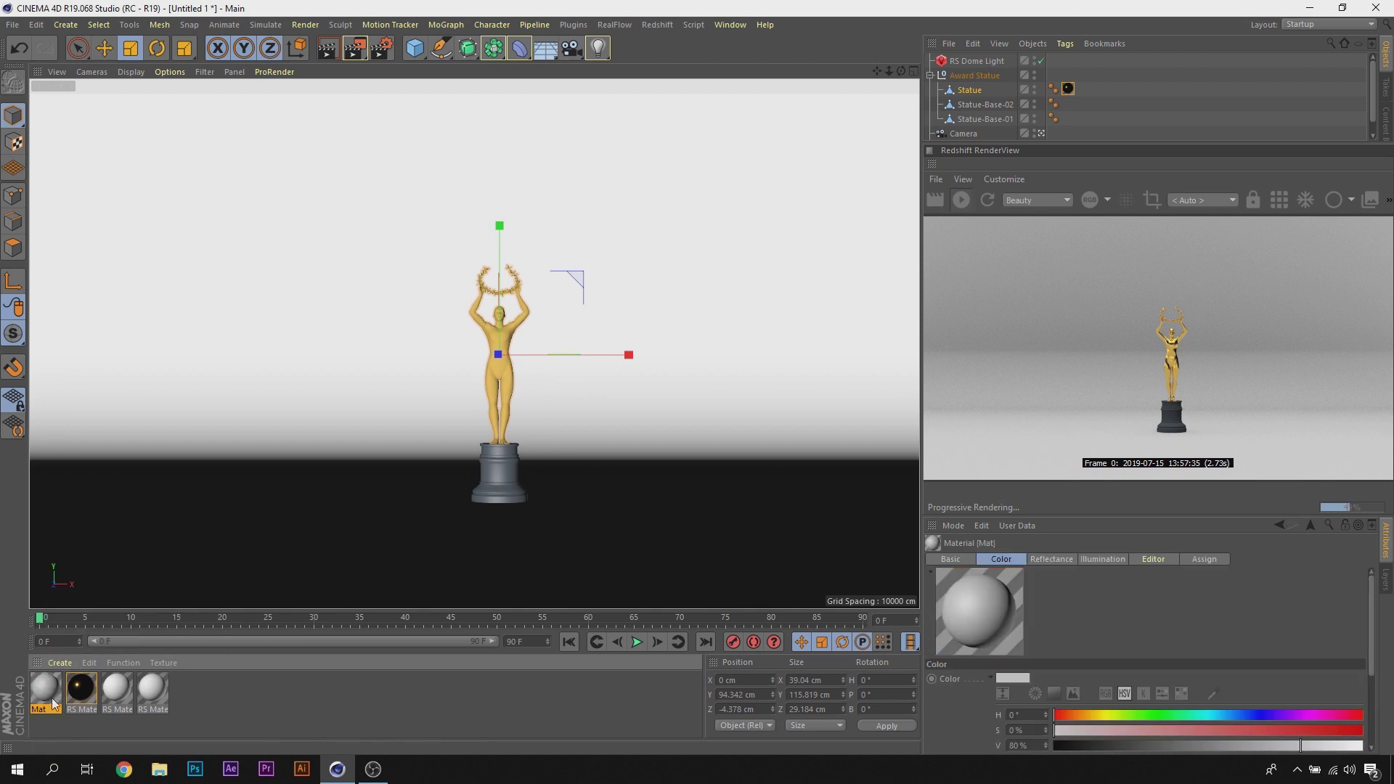
pyautogui.doubleClick(45, 688)
pyautogui.click(681, 120)
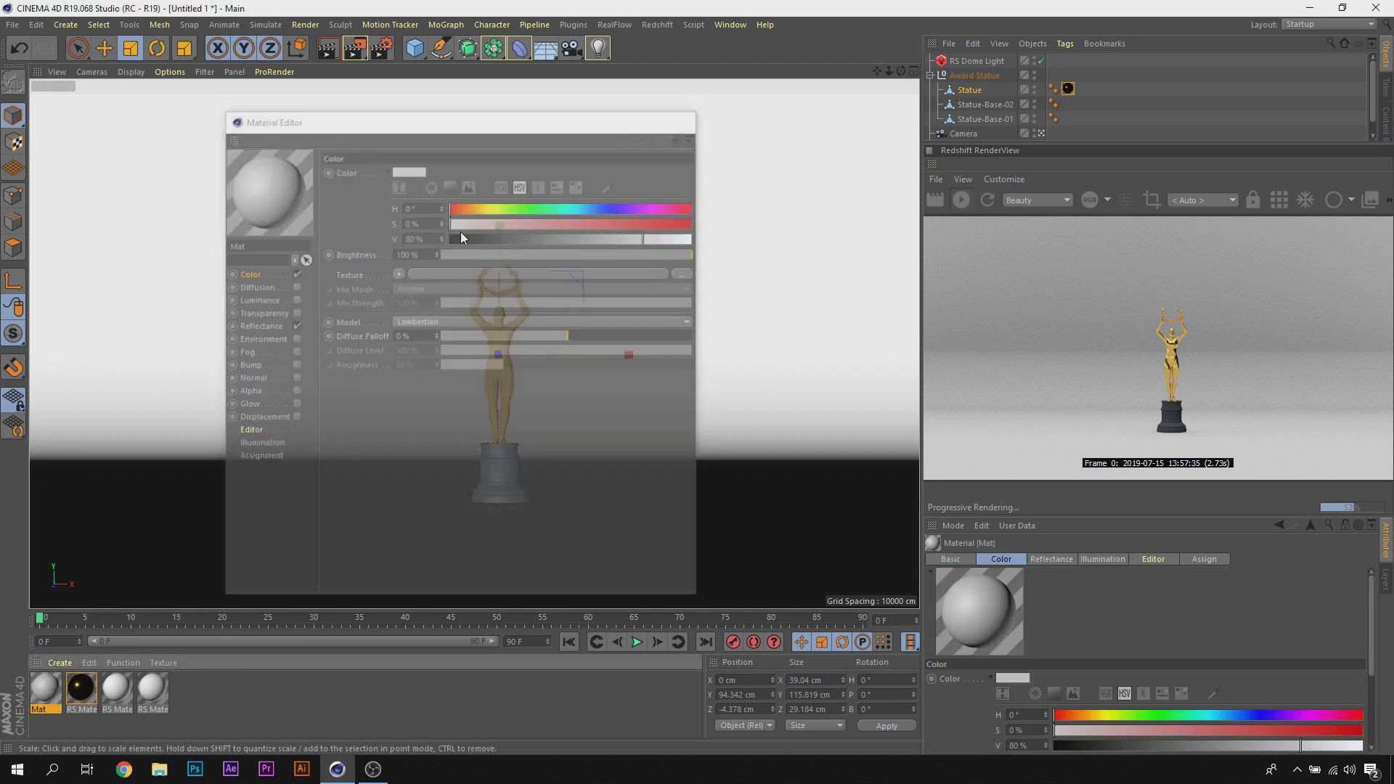
pyautogui.rightClick(42, 690)
pyautogui.click(79, 654)
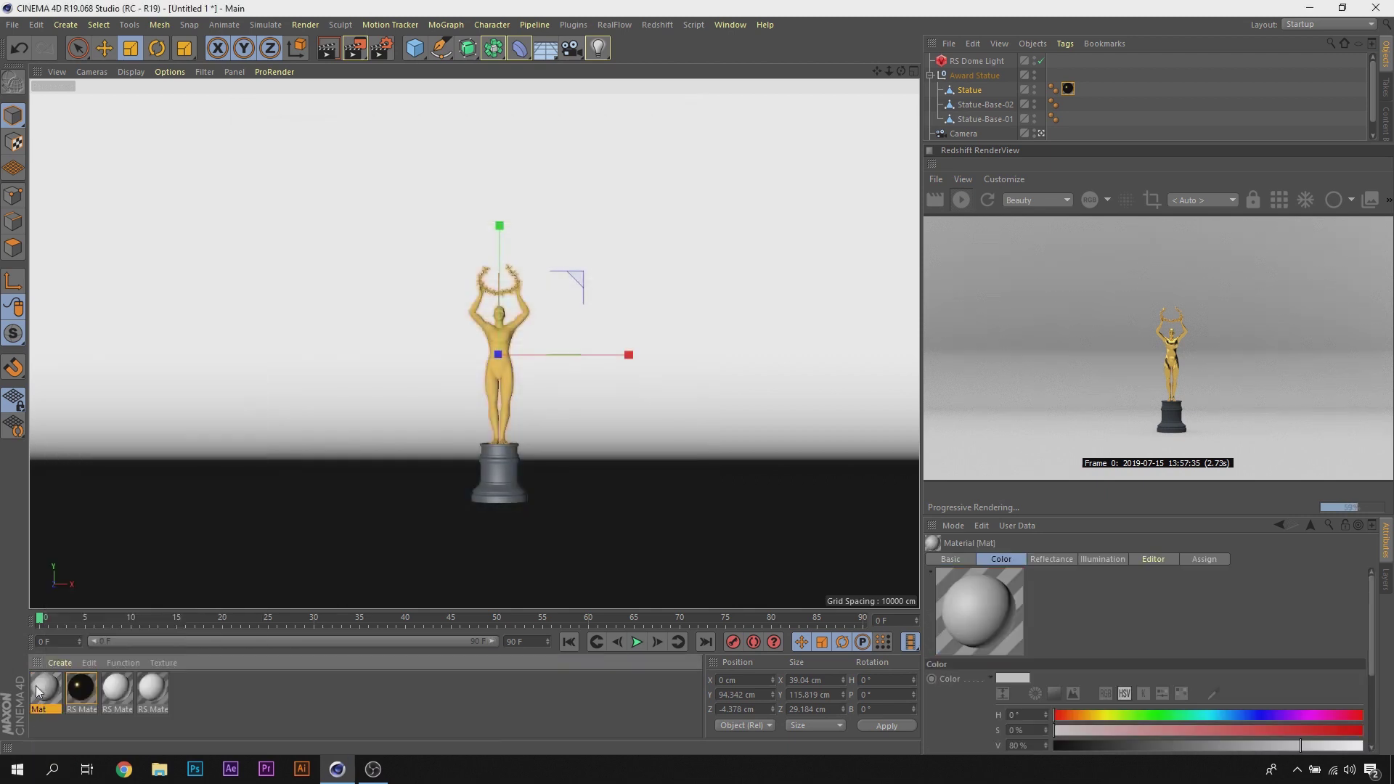
# Step: Create RS Material.3 and set its preset to Plastic
pyautogui.click(60, 662)
pyautogui.moveTo(79, 557)
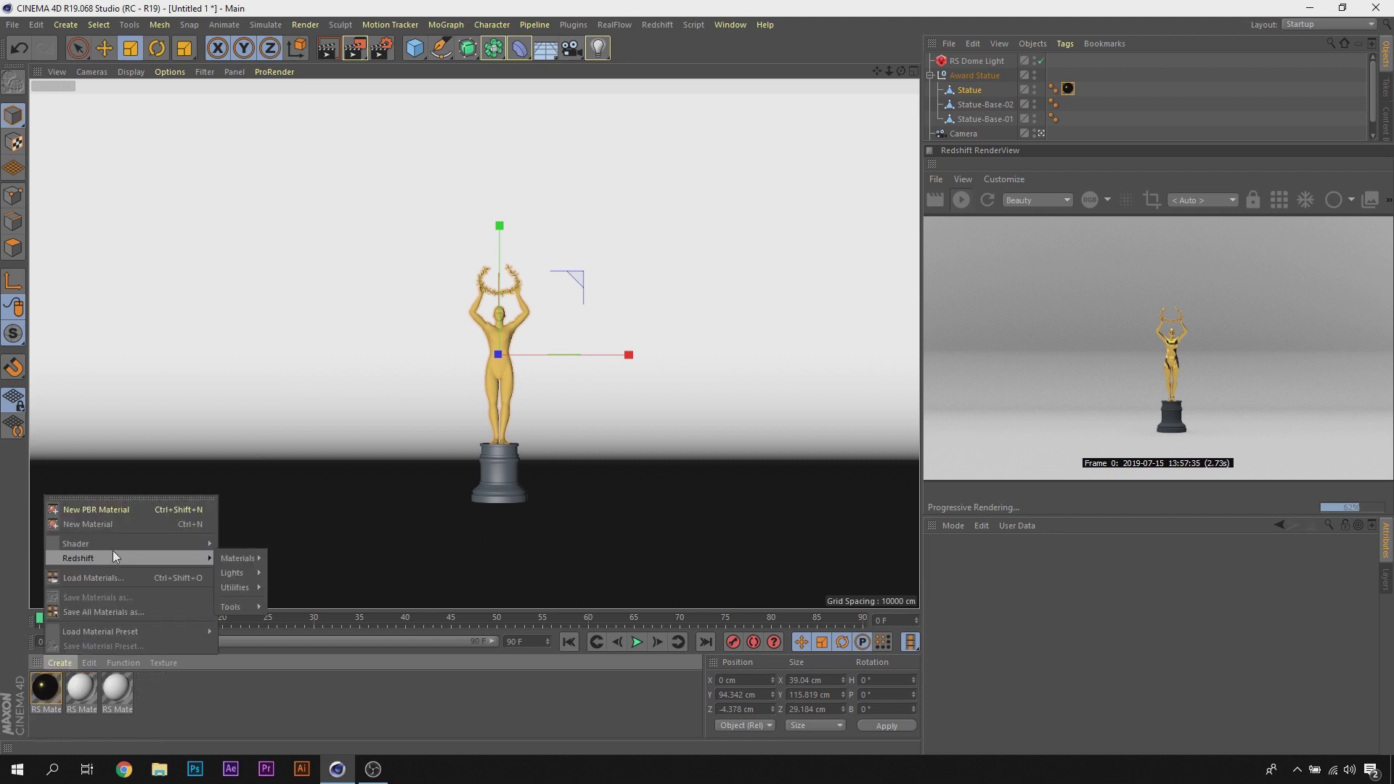
pyautogui.moveTo(238, 558)
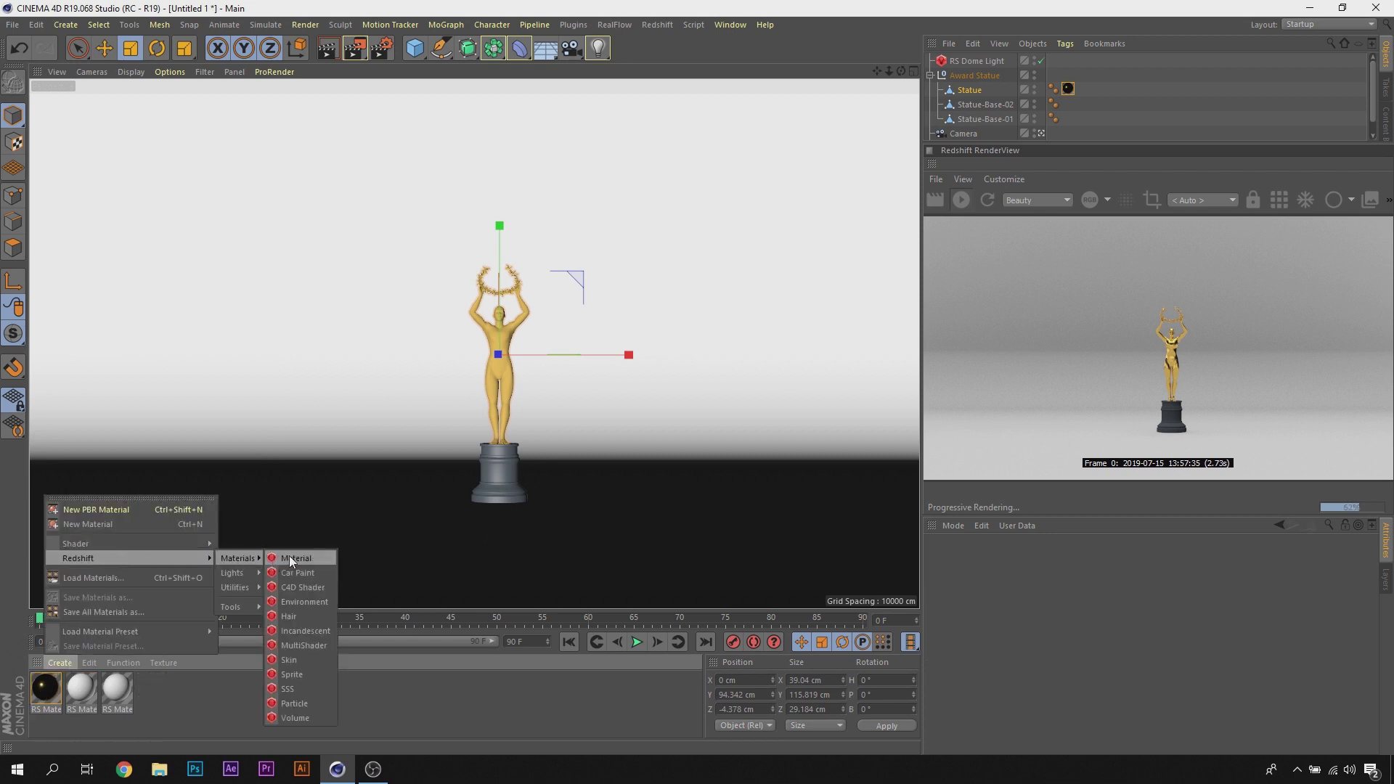
pyautogui.click(289, 555)
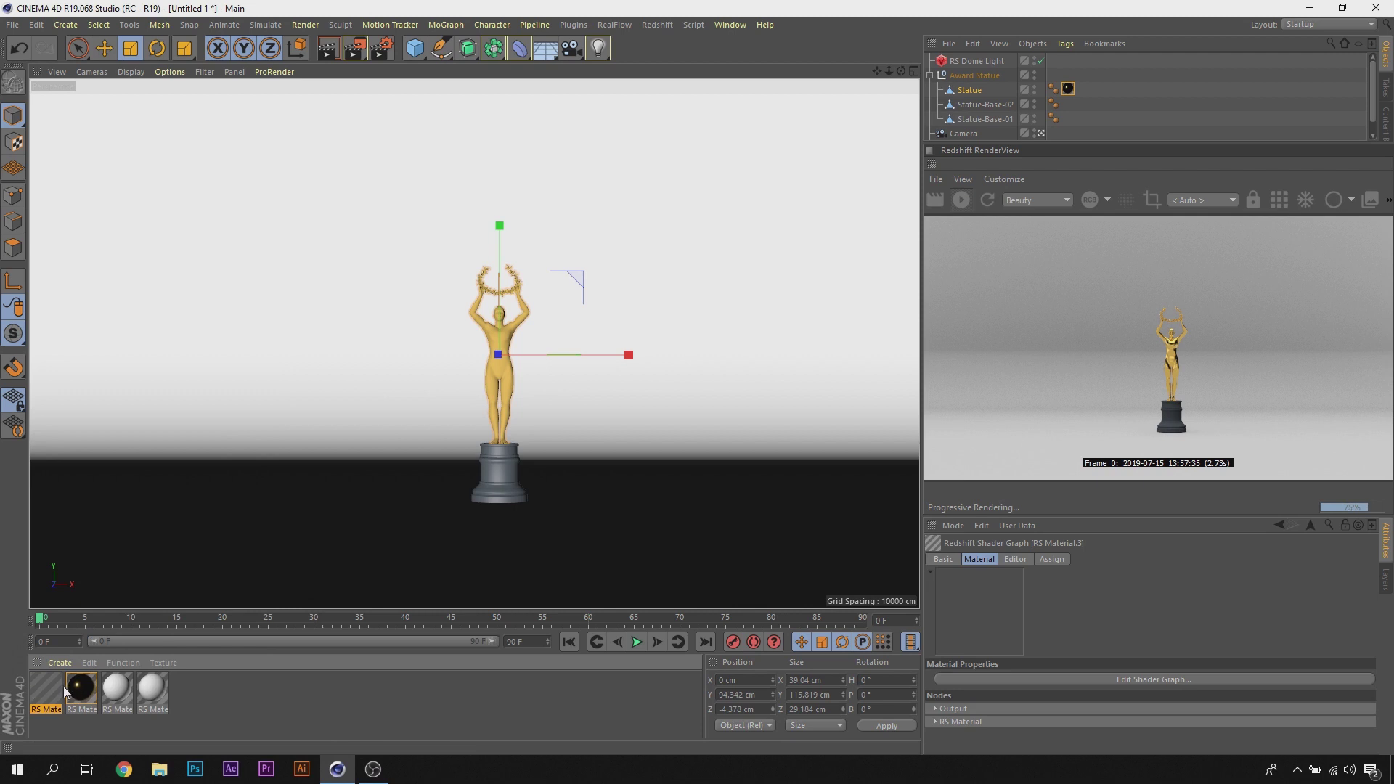
pyautogui.doubleClick(47, 696)
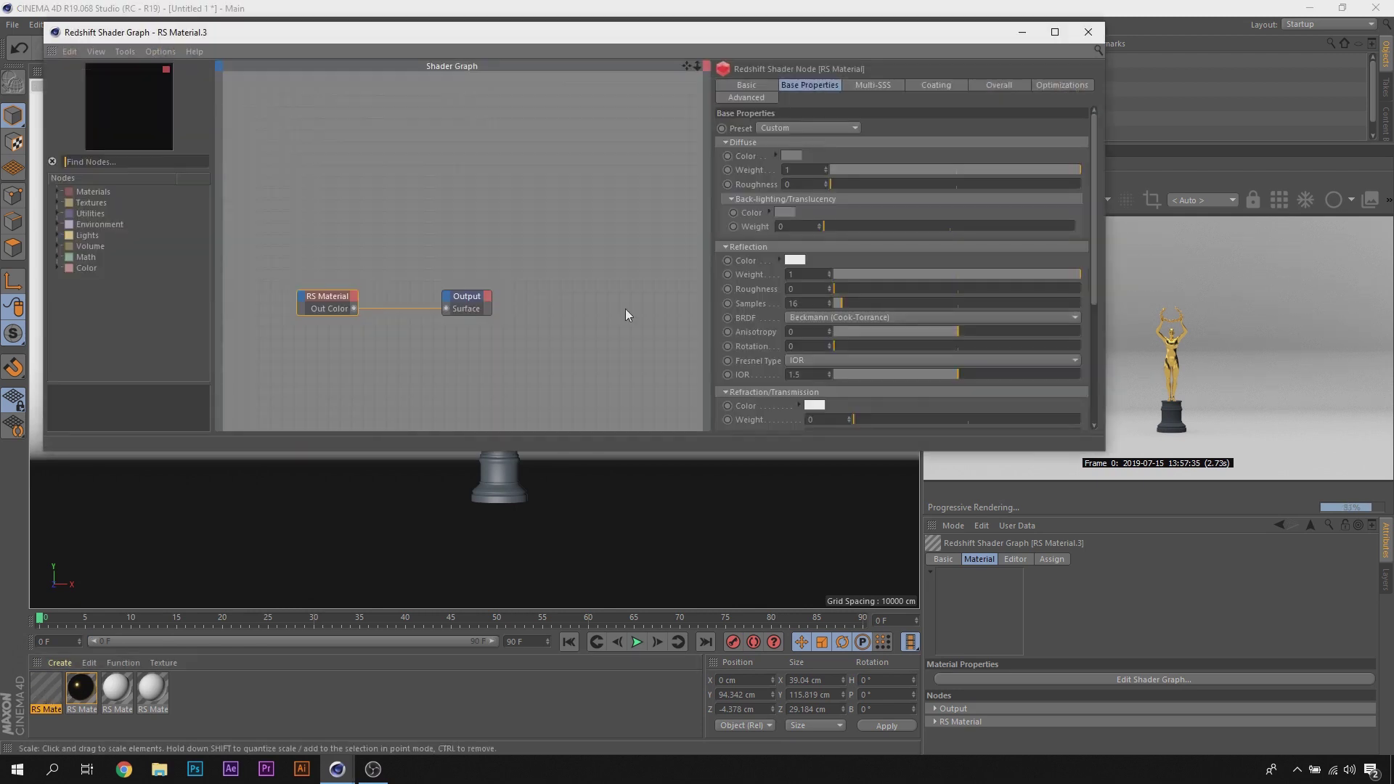
pyautogui.click(822, 127)
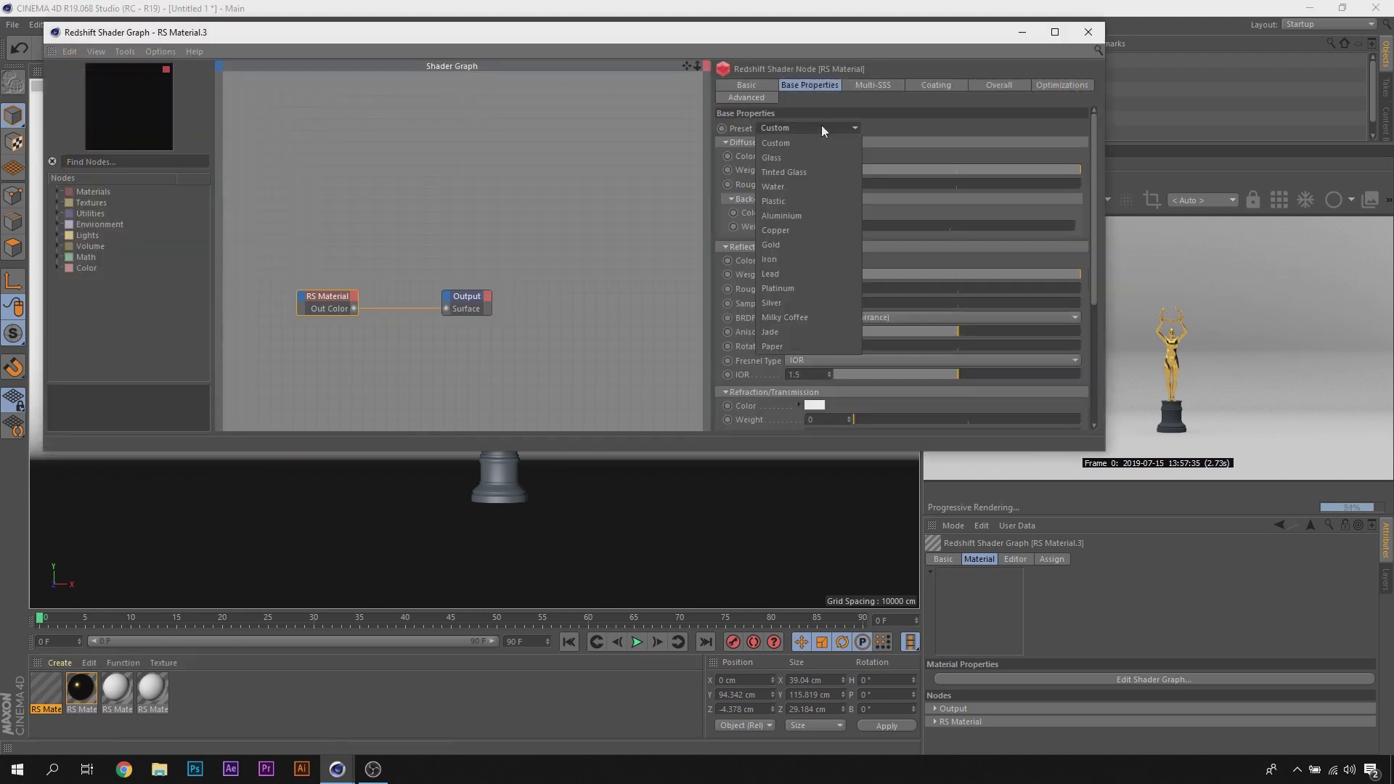
pyautogui.click(784, 197)
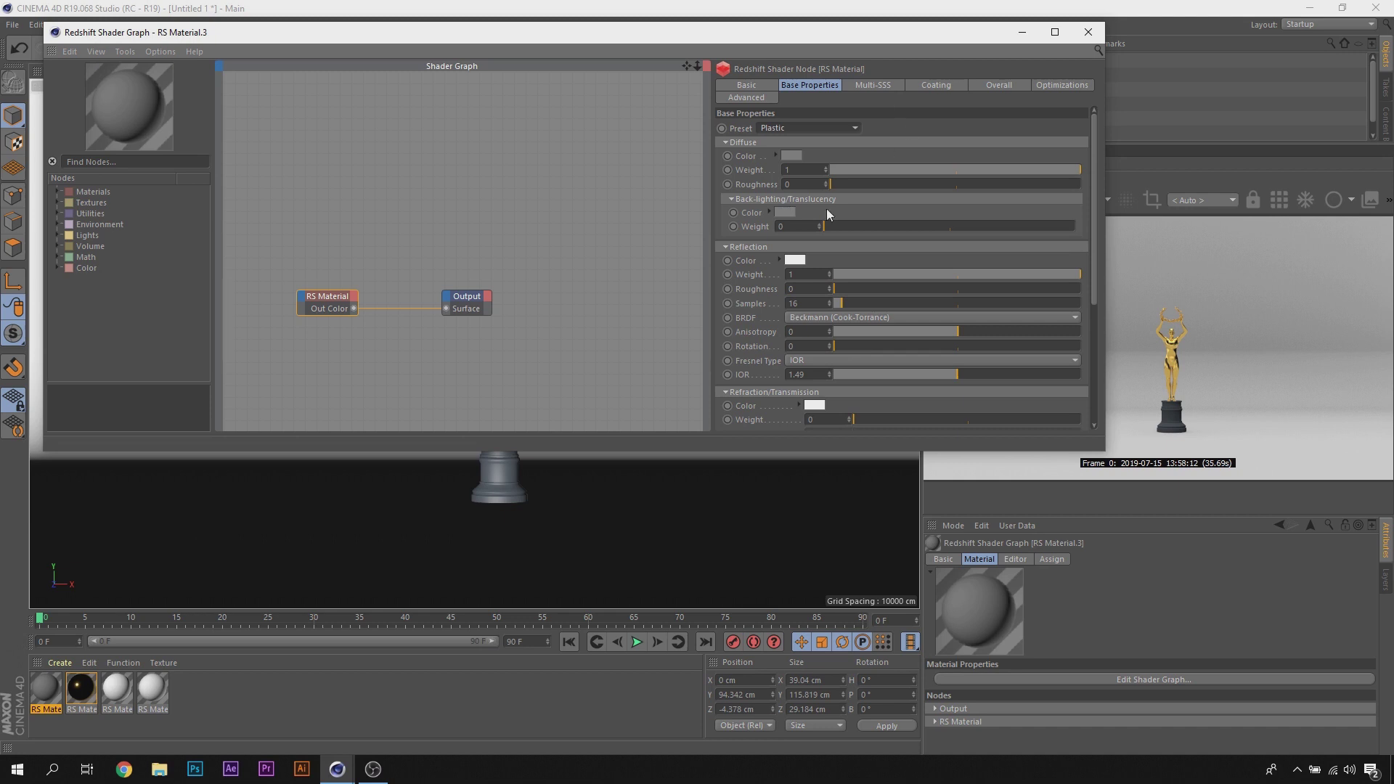
# Step: Shift RS Material.3's diffuse colour toward red and close the Shader Graph
pyautogui.click(792, 155)
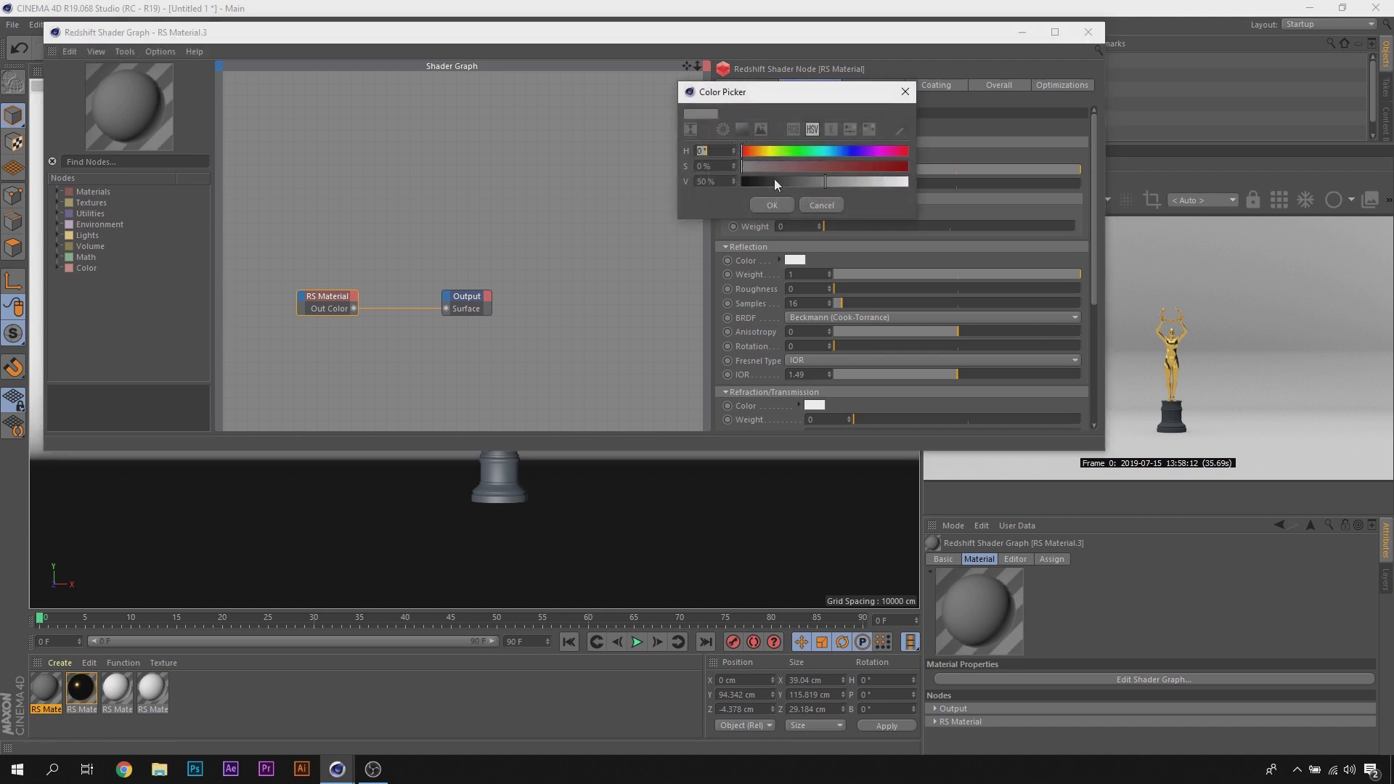
pyautogui.moveTo(858, 164)
pyautogui.mouseDown()
pyautogui.moveTo(895, 164)
pyautogui.moveTo(838, 181)
pyautogui.mouseUp()
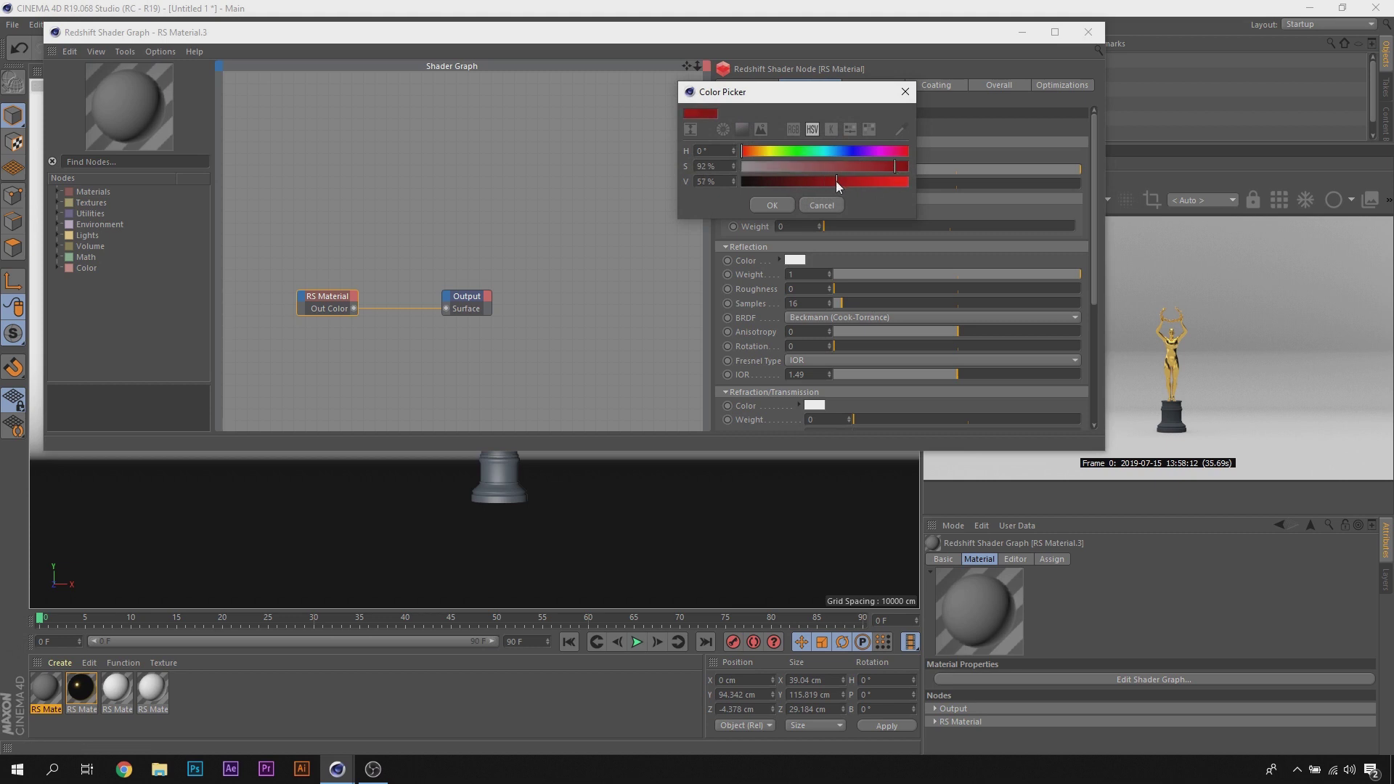
pyautogui.click(904, 93)
pyautogui.click(1087, 32)
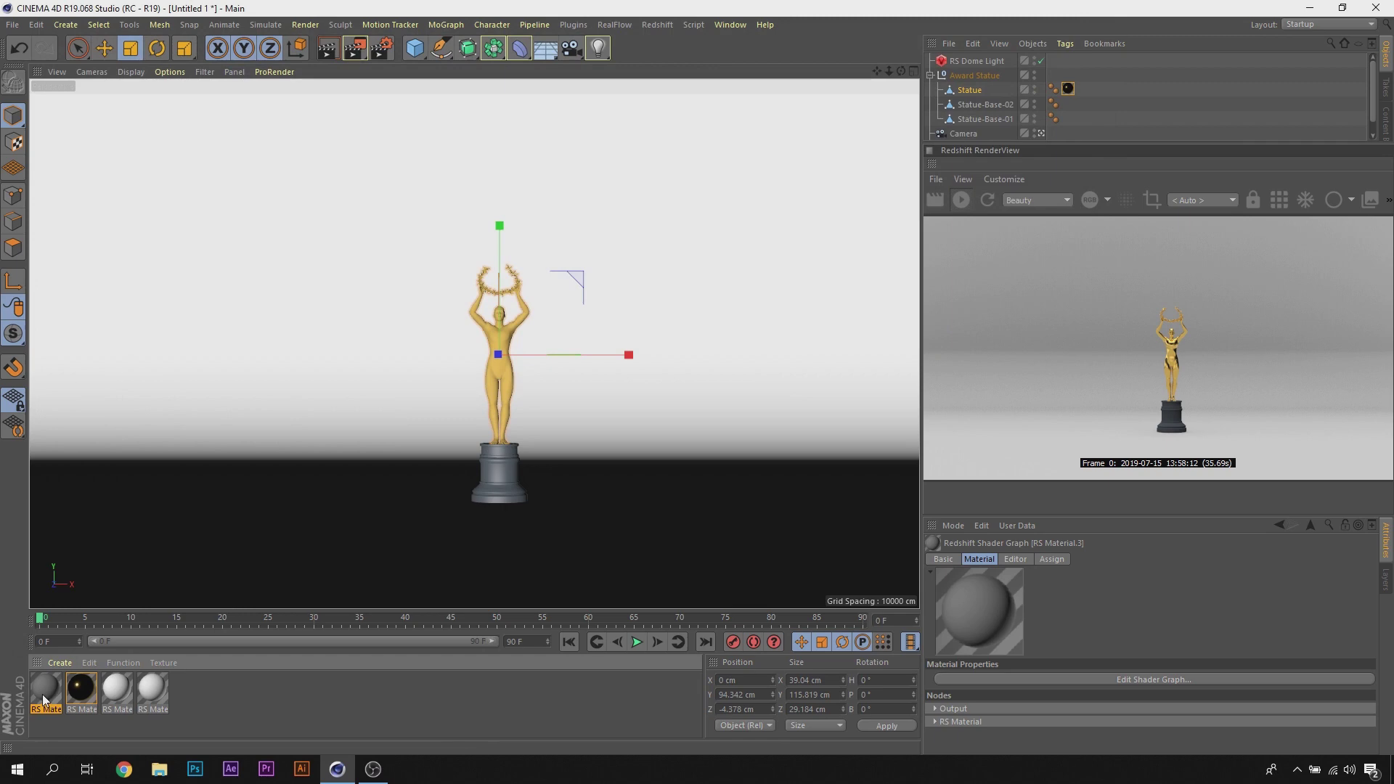
# Step: Apply RS Material.3 to Statue-Base-02
pyautogui.moveTo(42, 694); pyautogui.dragTo(988, 108)
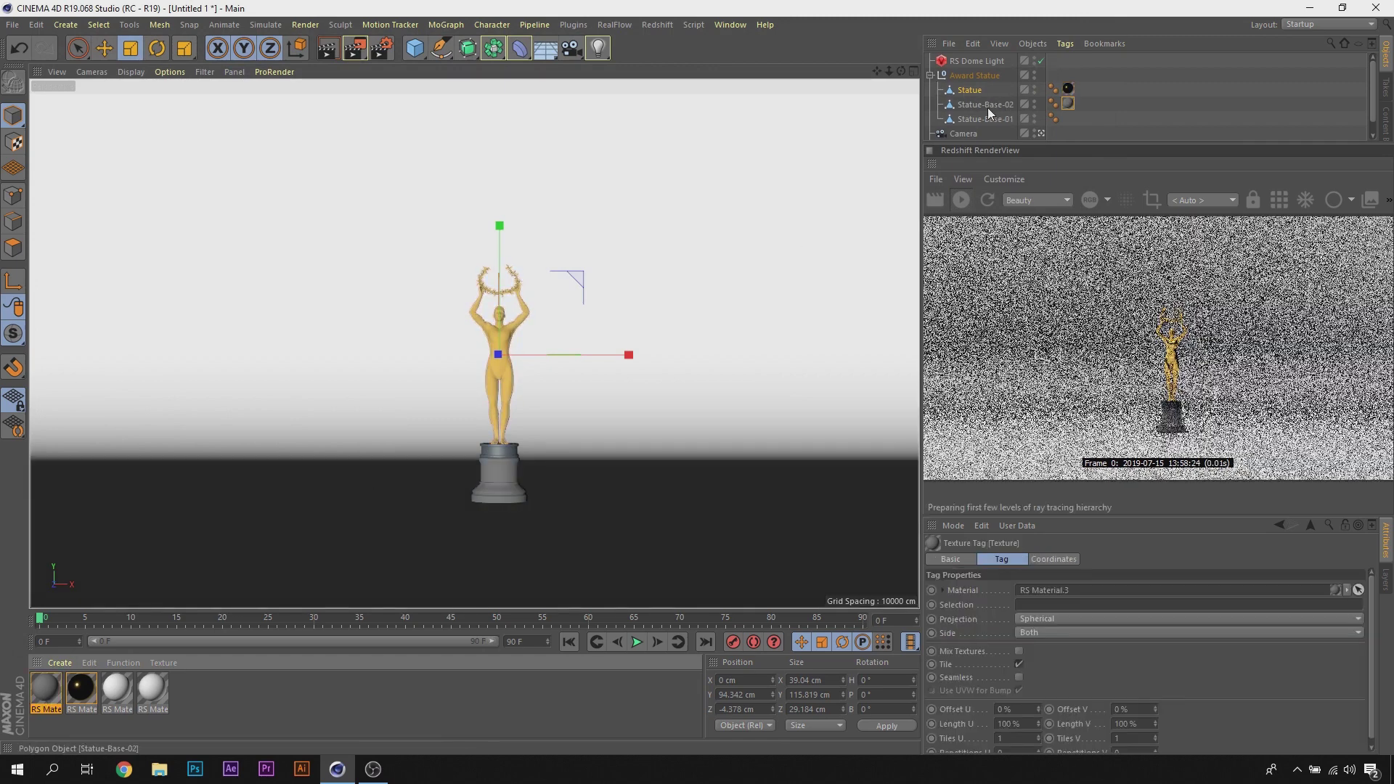
pyautogui.moveTo(46, 694); pyautogui.dragTo(996, 109)
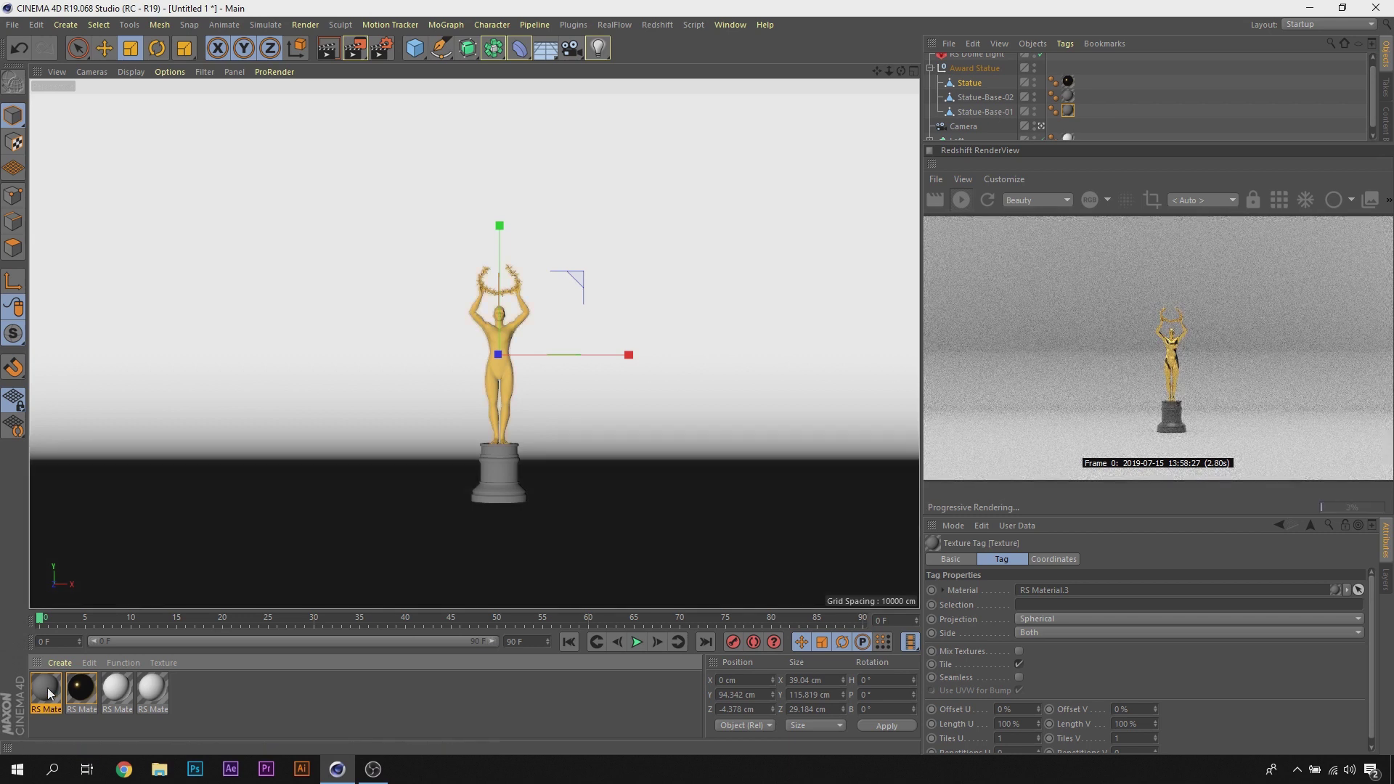
pyautogui.click(47, 687)
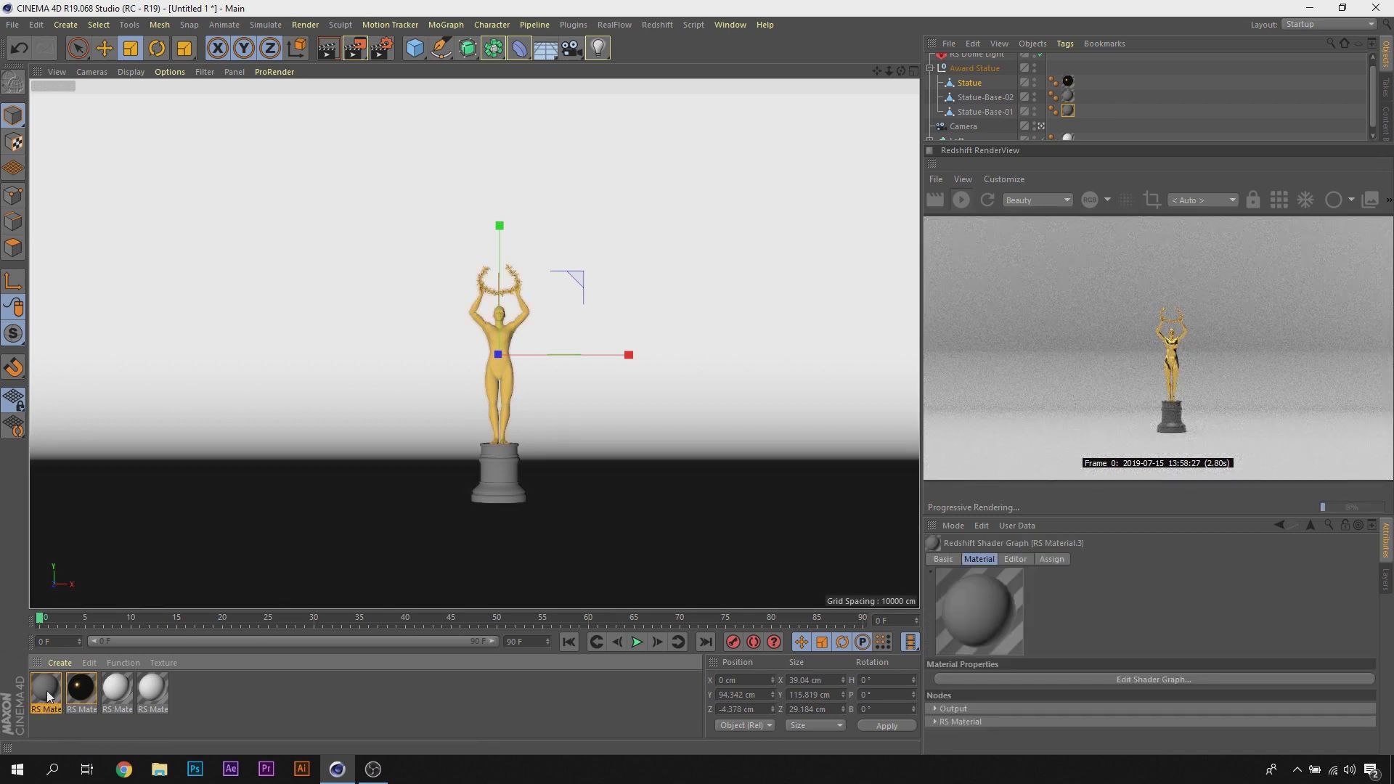
# Step: Raise the diffuse colour's saturation to 100% for a deep red
pyautogui.doubleClick(47, 690)
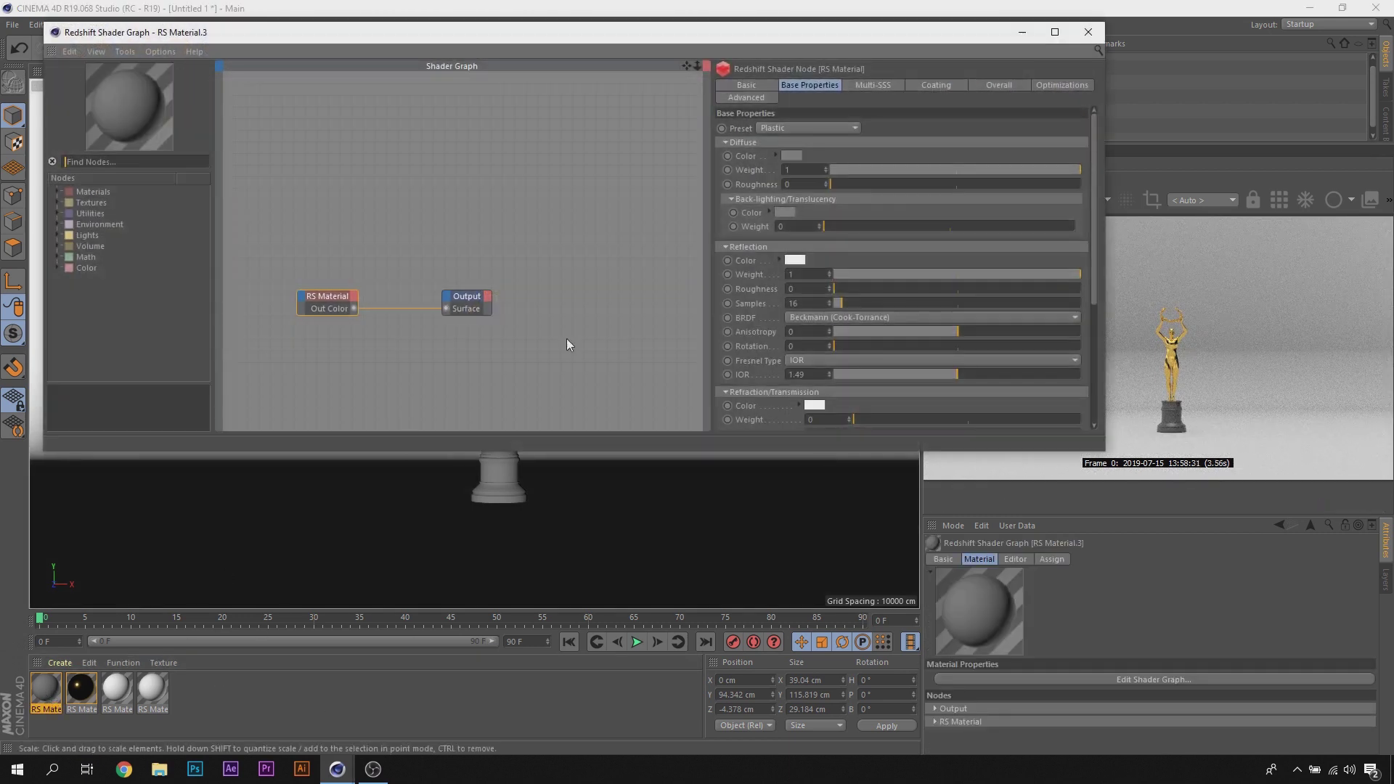
pyautogui.click(793, 157)
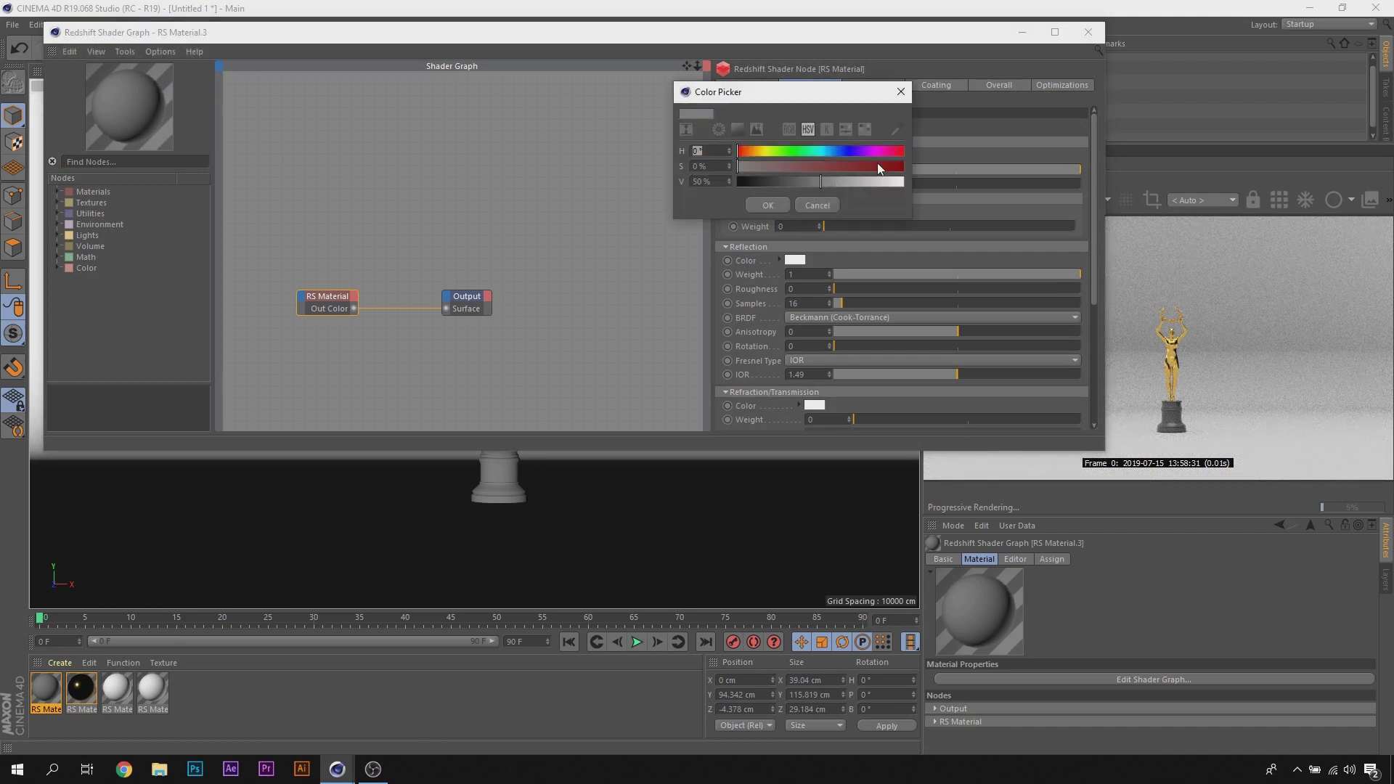
pyautogui.moveTo(878, 166); pyautogui.dragTo(907, 167)
pyautogui.click(768, 204)
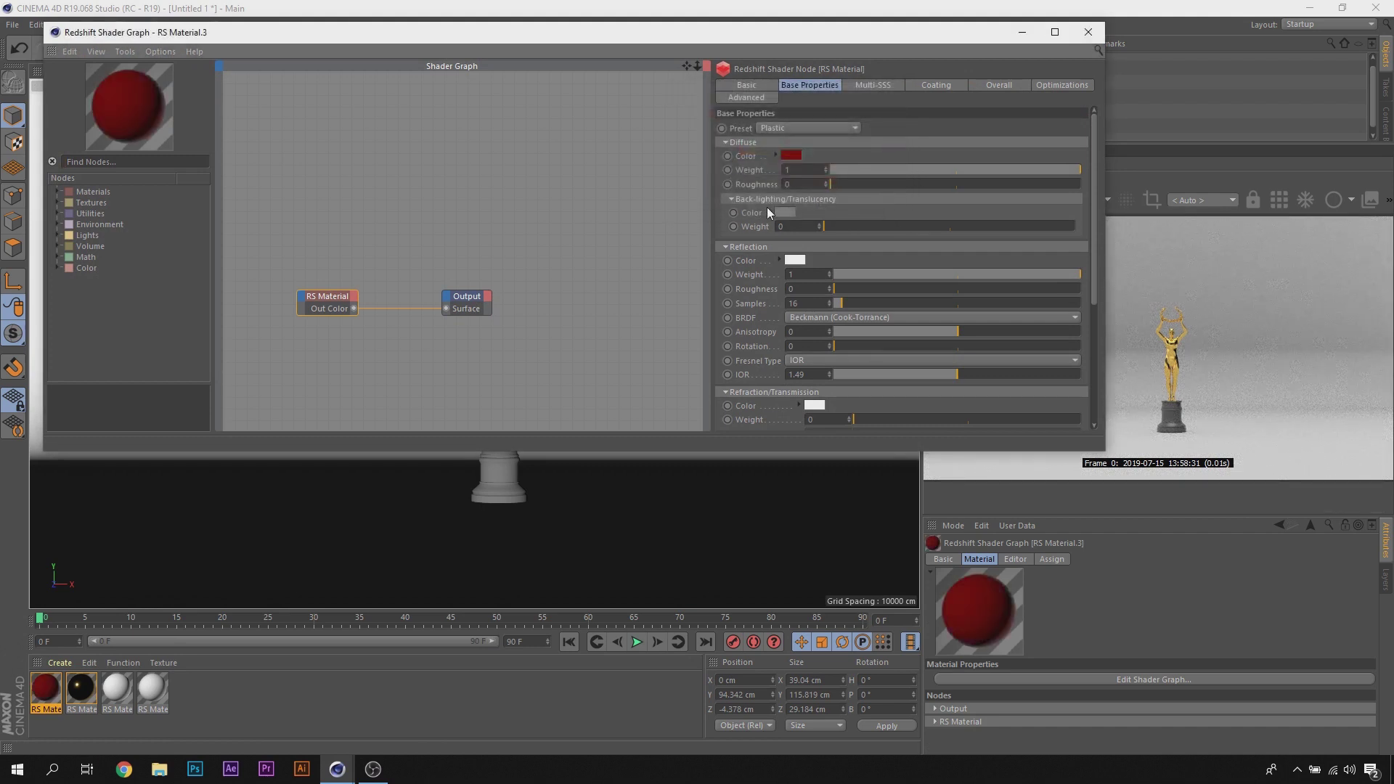
pyautogui.click(1087, 32)
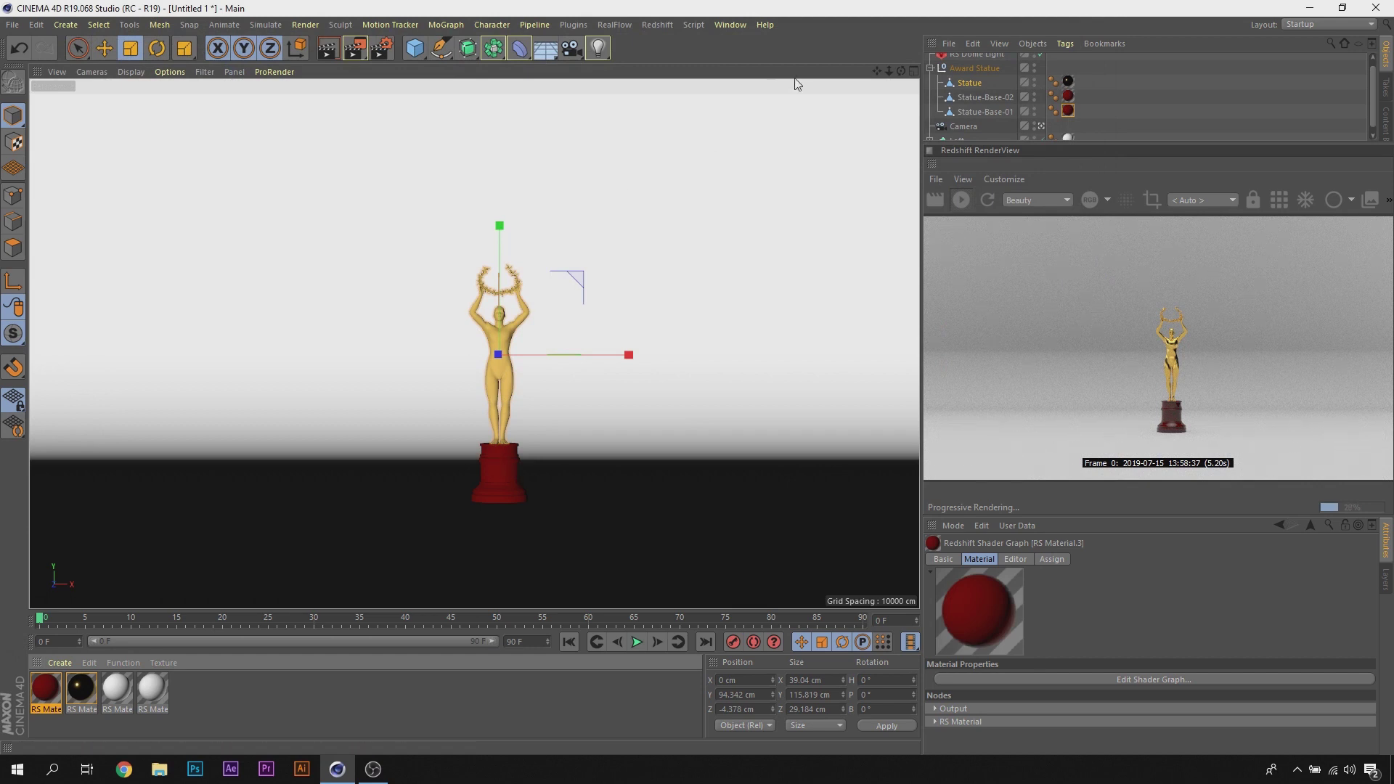
pyautogui.click(238, 711)
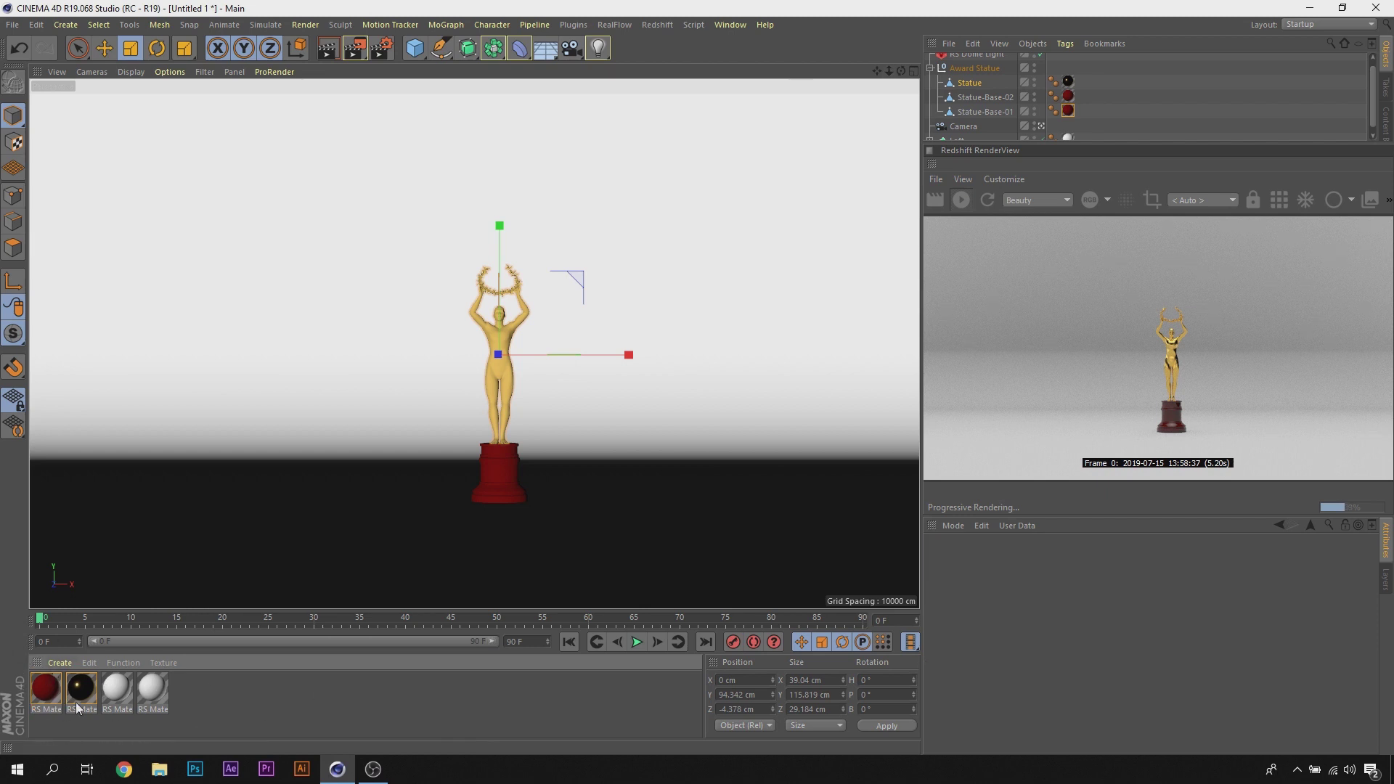
# Step: Create a new Redshift material, RS Material.4
pyautogui.click(152, 689)
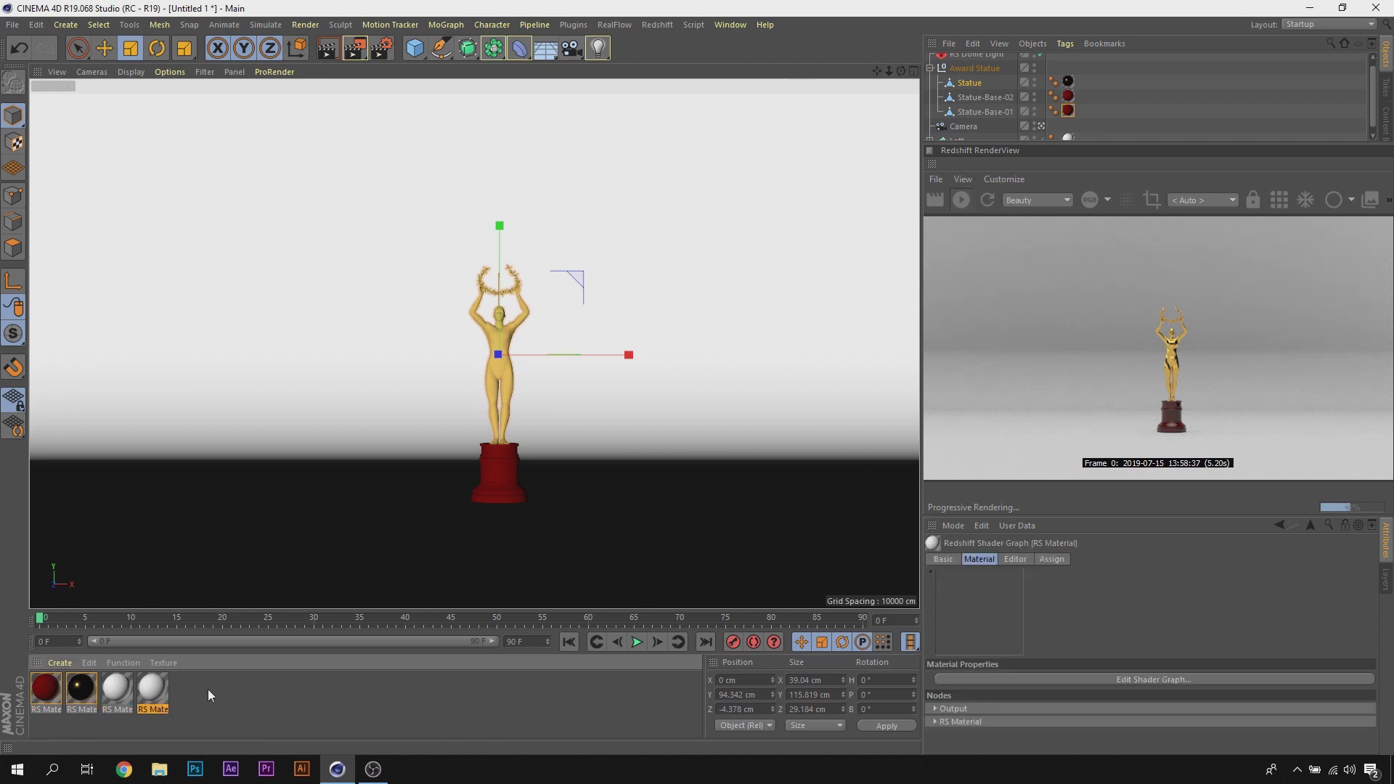
pyautogui.click(60, 662)
pyautogui.moveTo(78, 558)
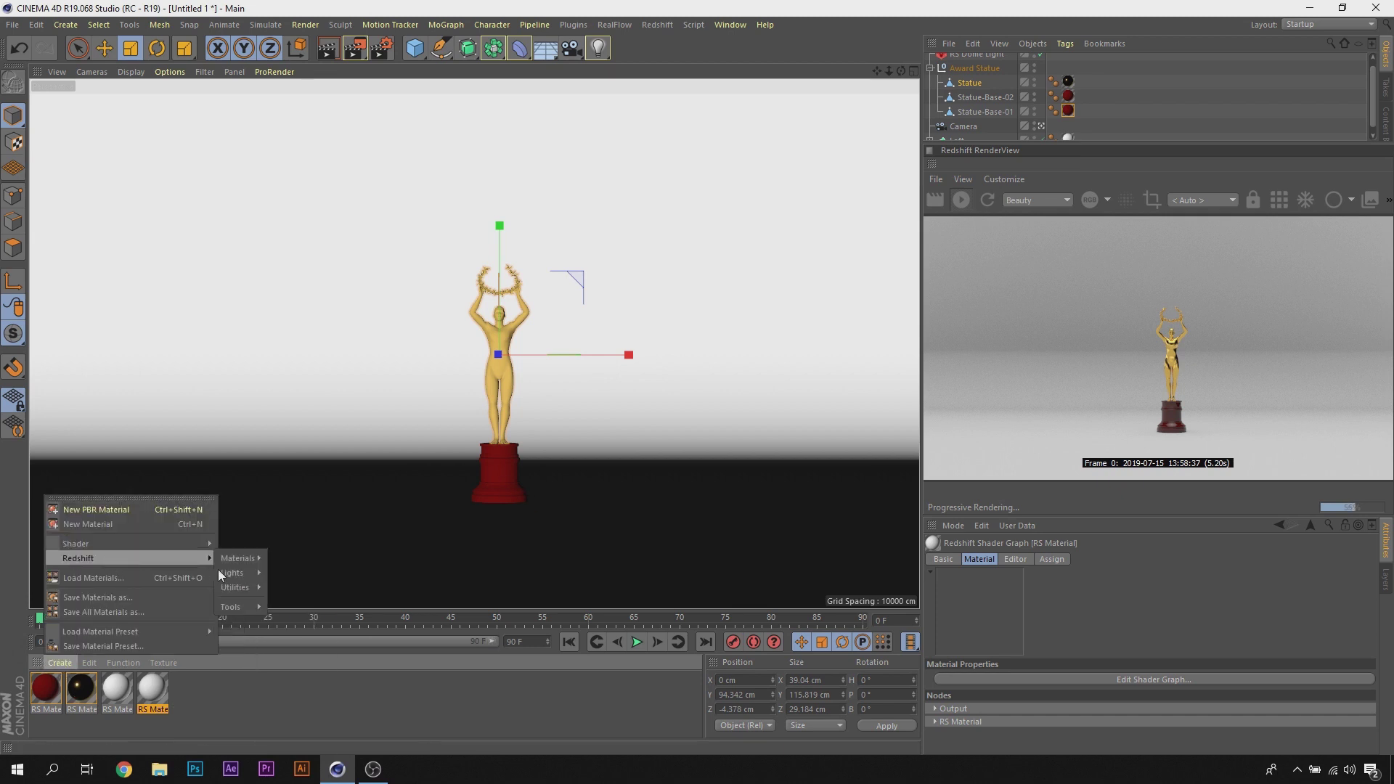
pyautogui.click(281, 563)
pyautogui.doubleClick(57, 683)
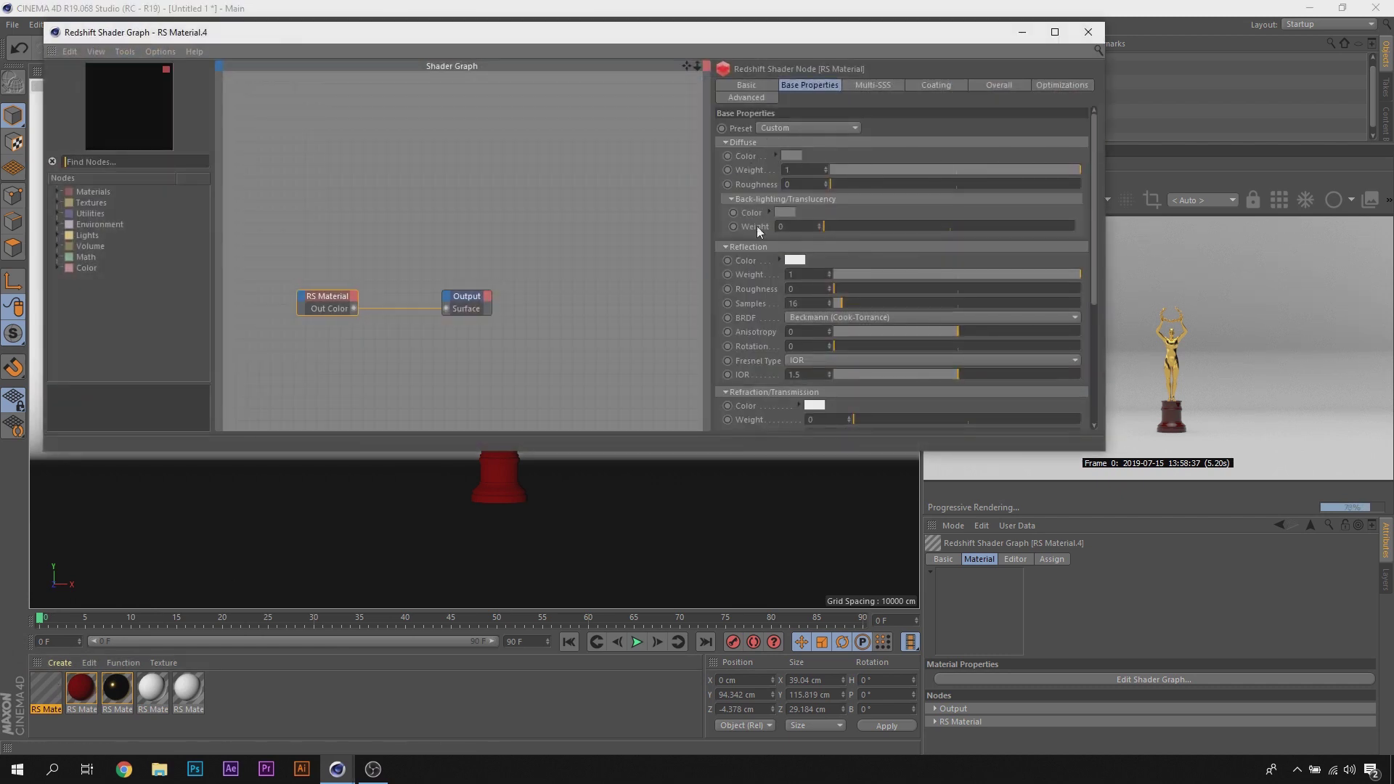
# Step: Browse RS Material.4's Base Properties and Multi-SSS settings, then close the Shader Graph
pyautogui.moveTo(1094, 238); pyautogui.dragTo(1087, 317)
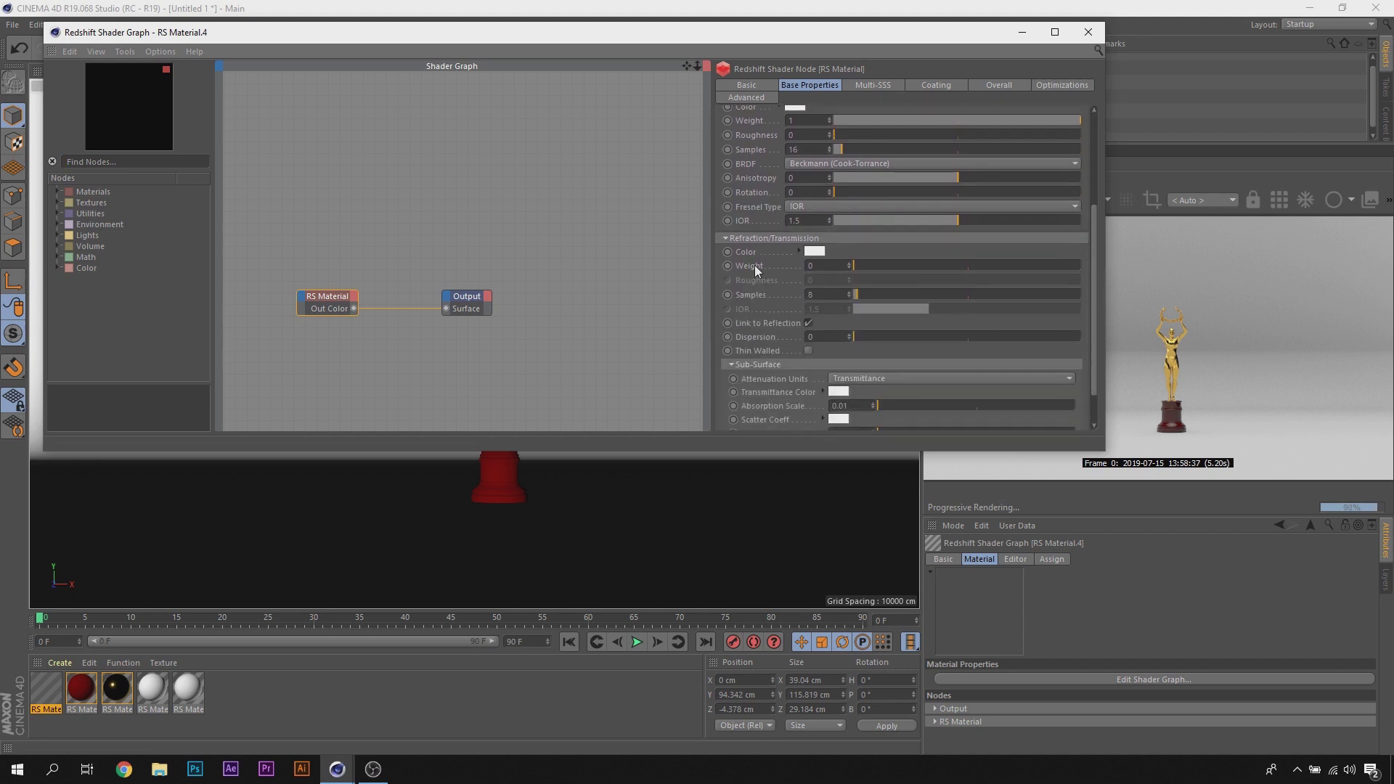
pyautogui.click(747, 239)
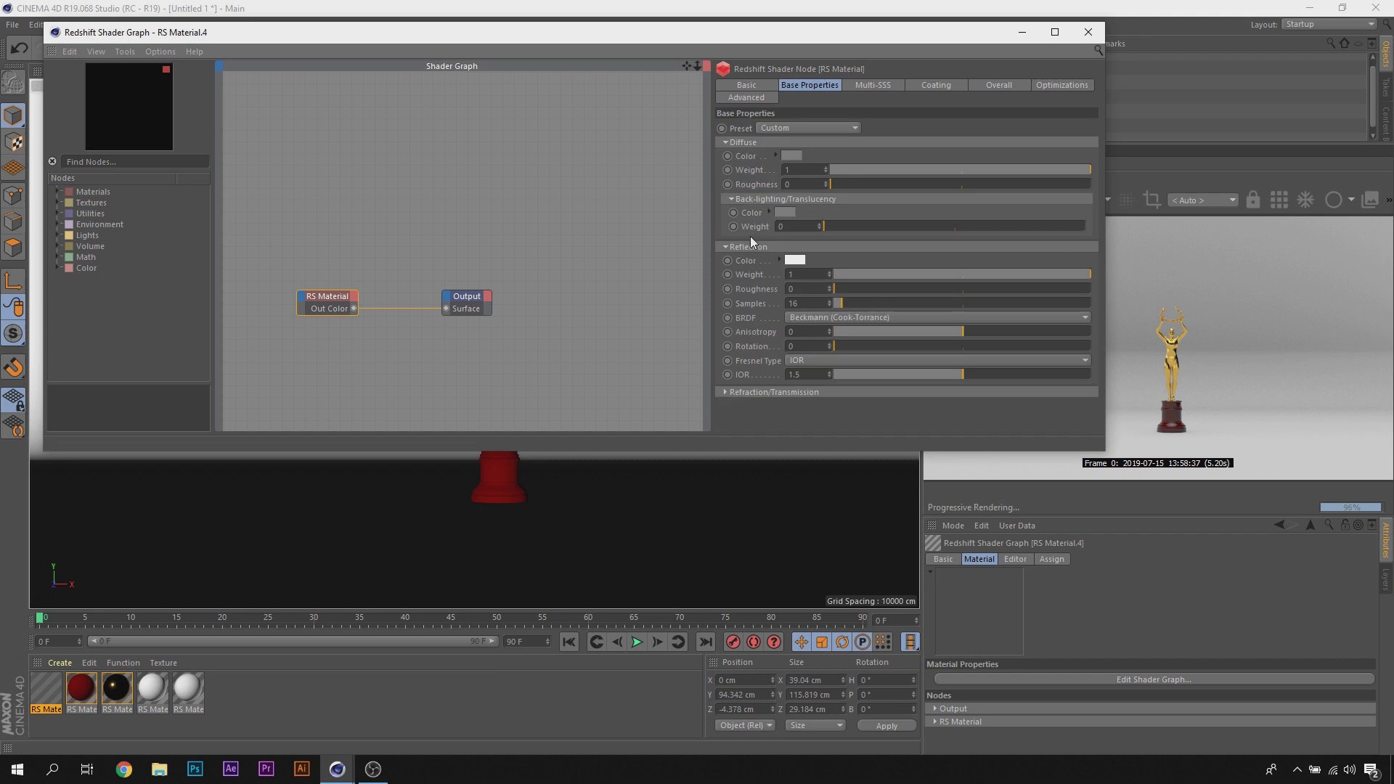
pyautogui.click(742, 248)
pyautogui.click(872, 85)
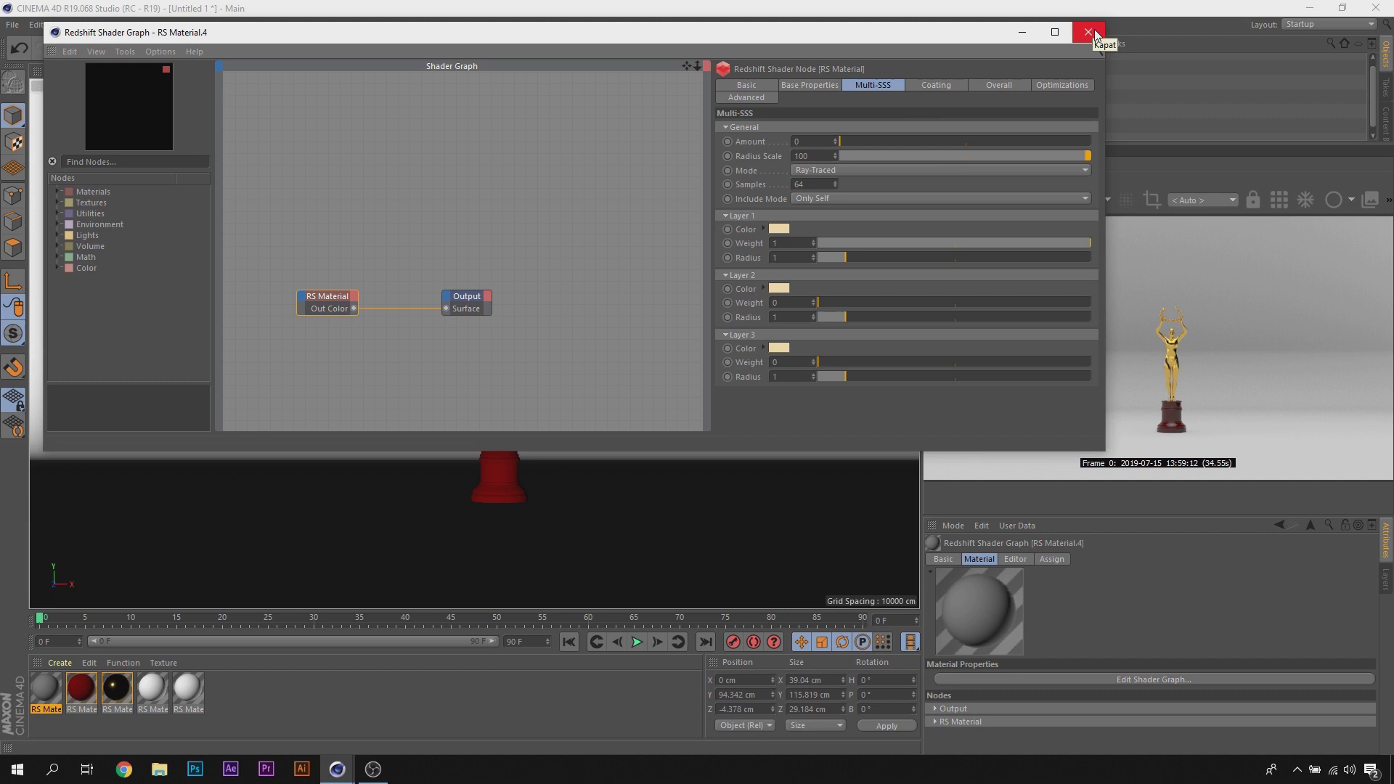
pyautogui.click(816, 84)
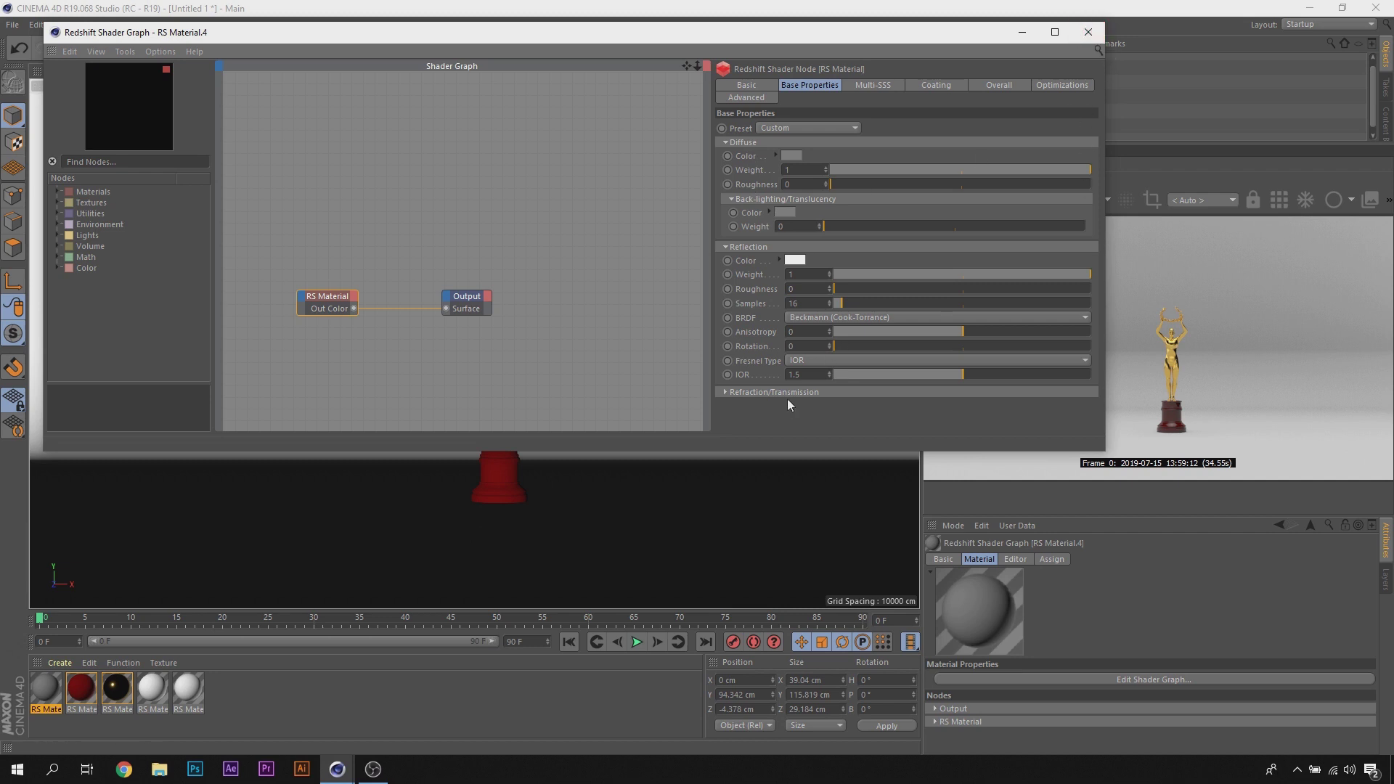
pyautogui.click(755, 98)
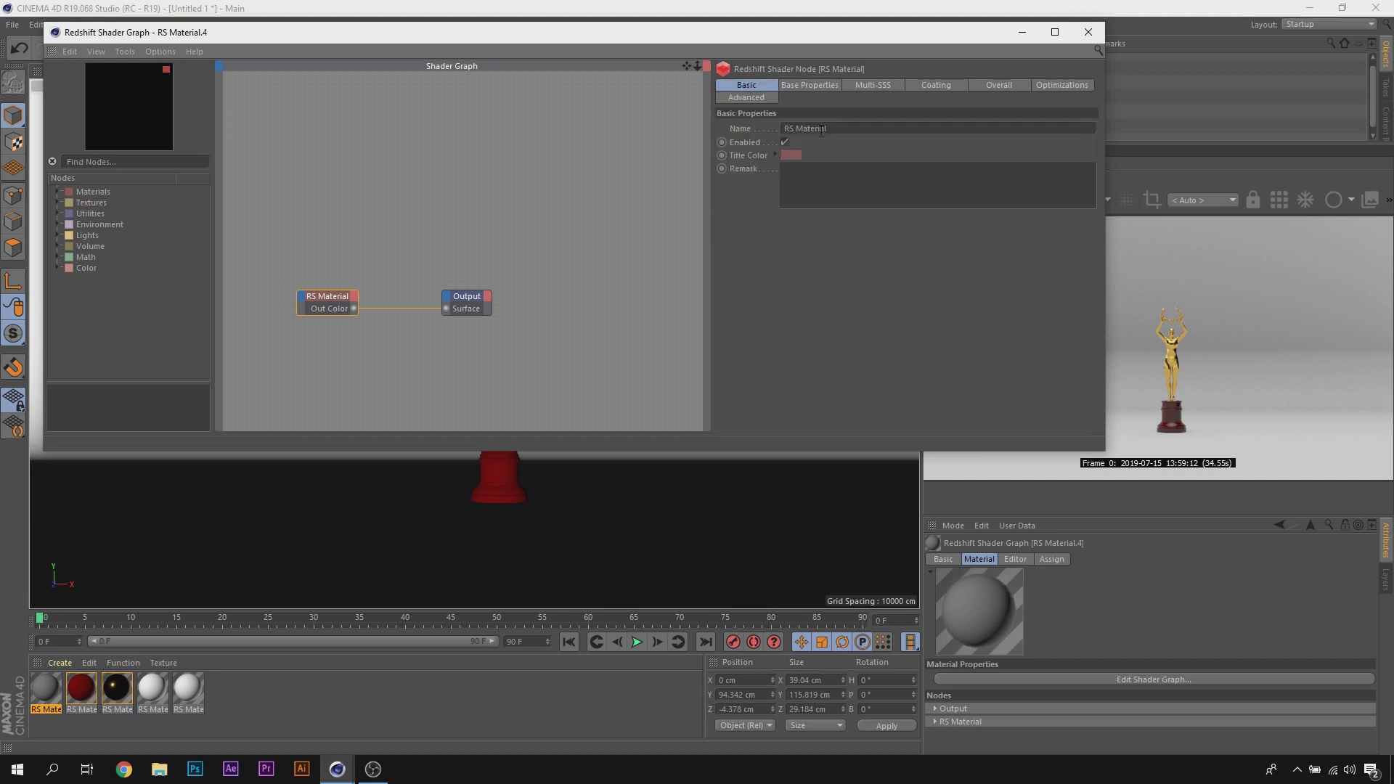
pyautogui.click(1088, 32)
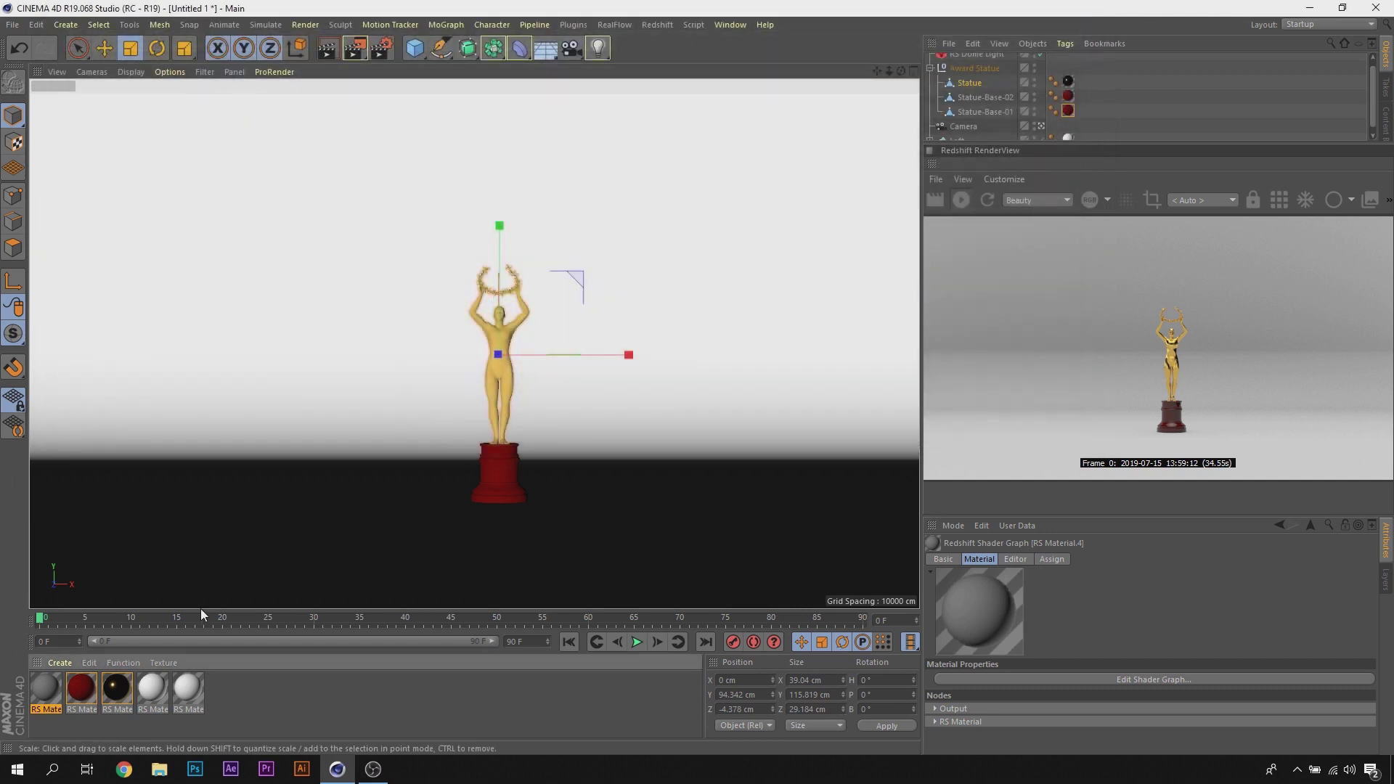
# Step: Dolly the Camera closer to the statue and stop the Redshift IPR
pyautogui.click(403, 708)
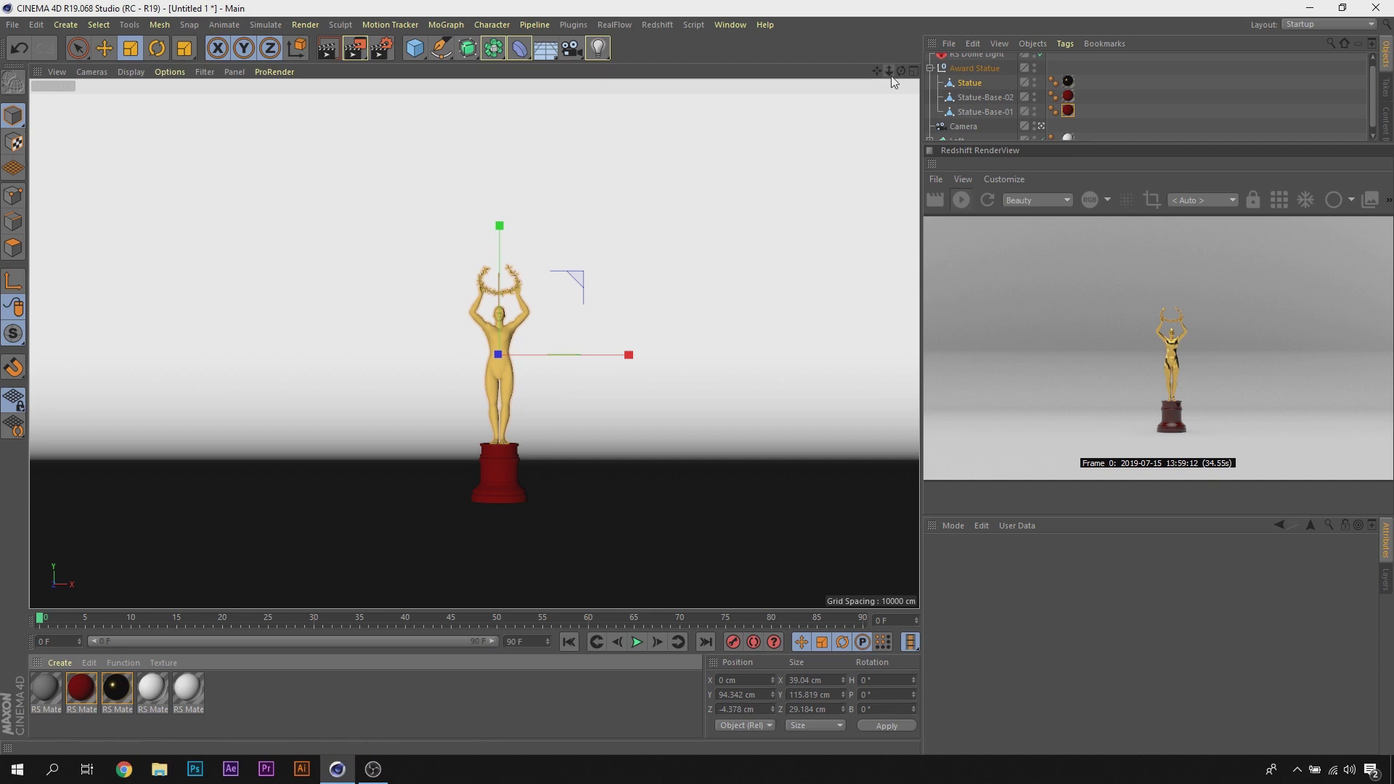
pyautogui.click(978, 125)
pyautogui.moveTo(889, 71)
pyautogui.mouseDown()
pyautogui.moveTo(918, 71)
pyautogui.moveTo(856, 87)
pyautogui.mouseUp()
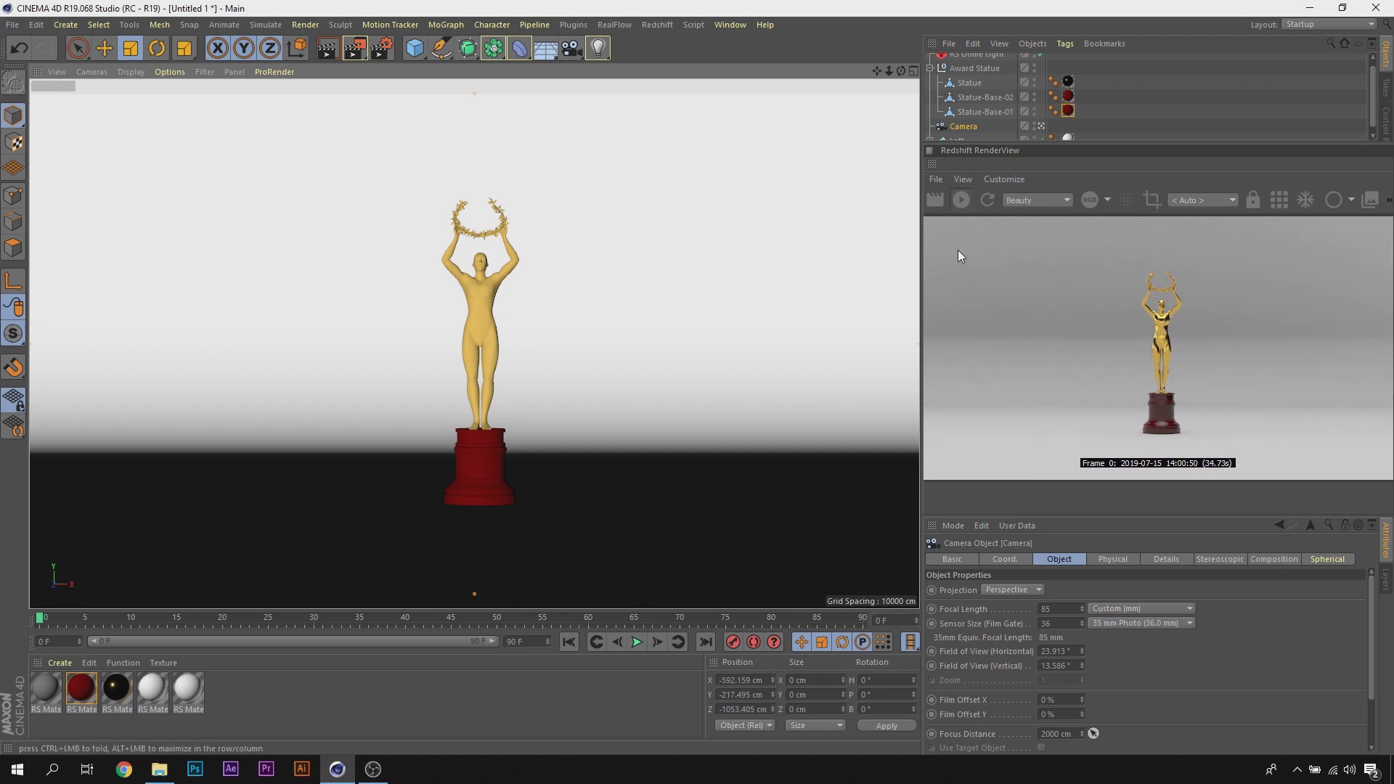
pyautogui.click(960, 203)
pyautogui.click(385, 51)
pyautogui.click(130, 129)
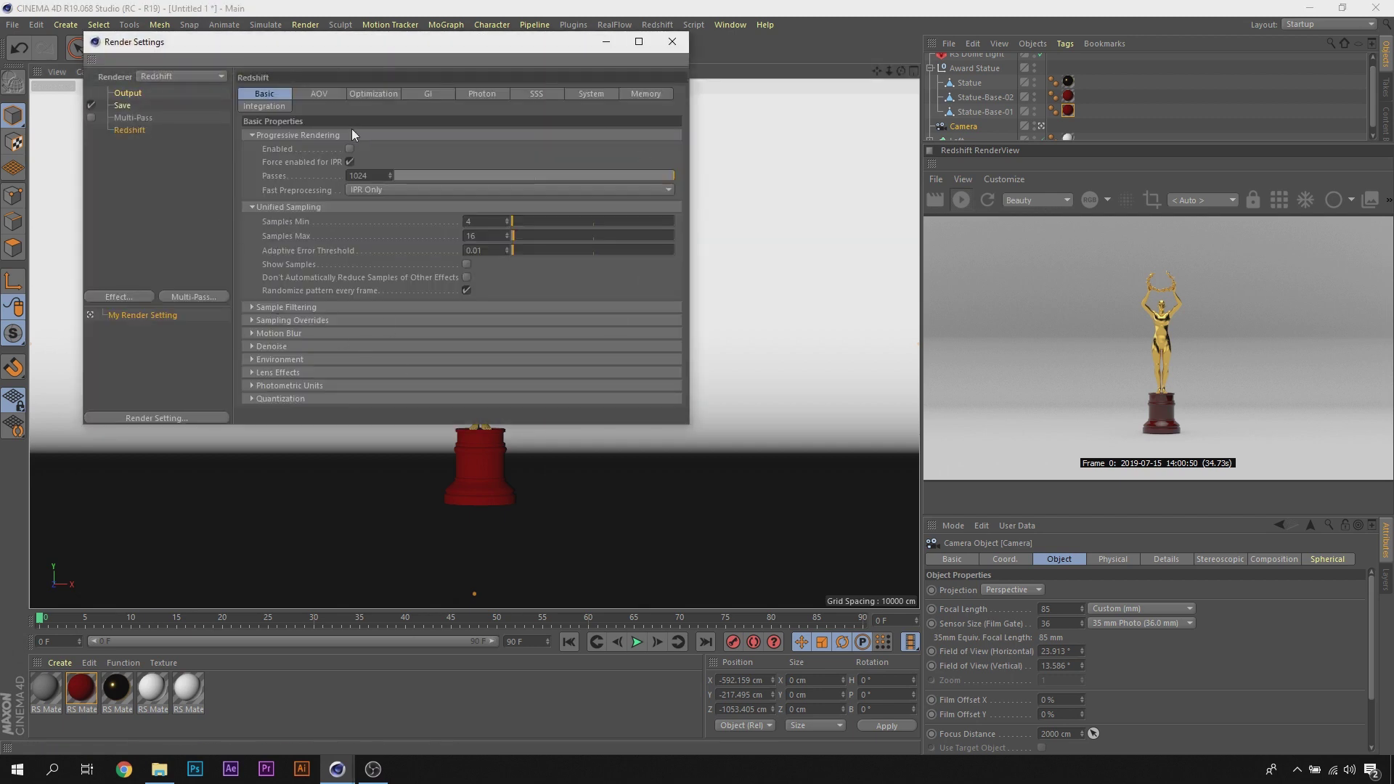
pyautogui.click(672, 42)
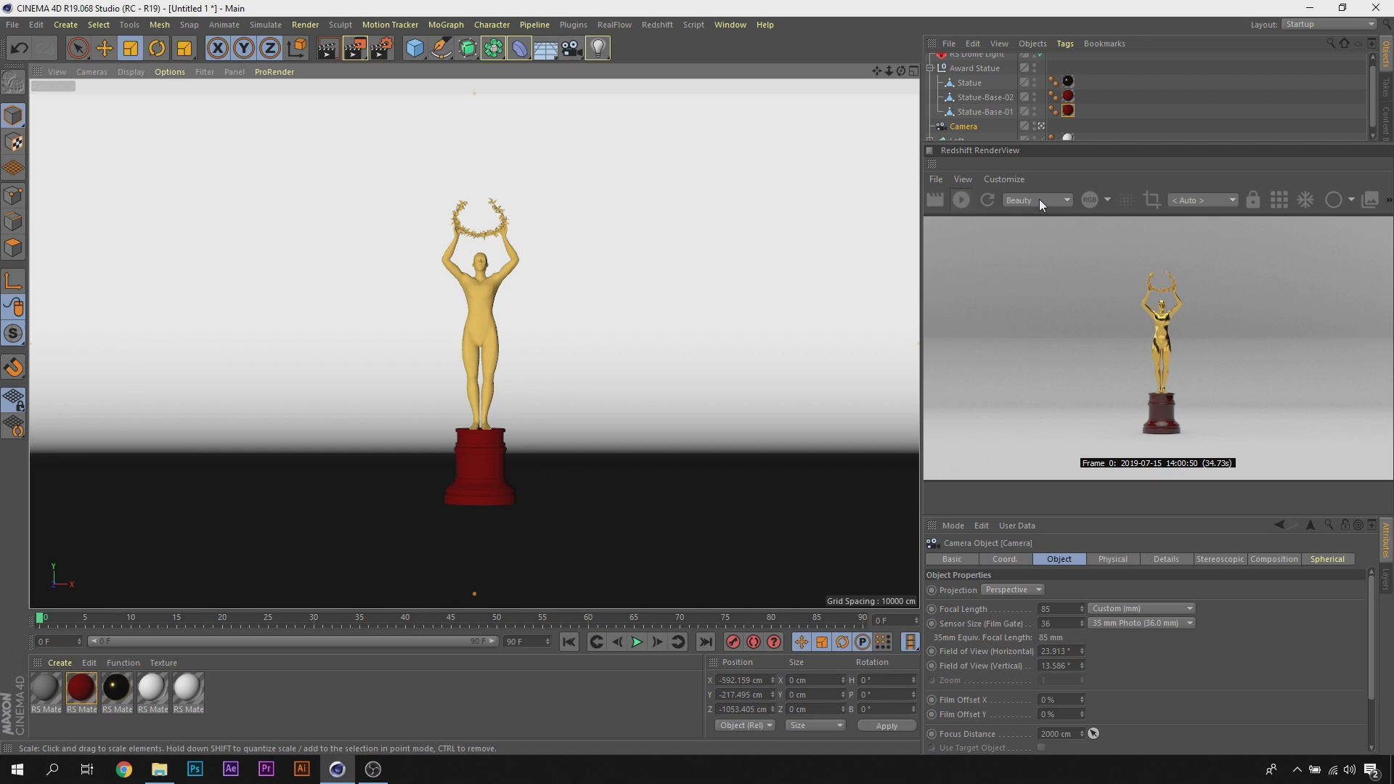
# Step: Cycle the RenderView display through the Red and Green channels, ending on Alpha
pyautogui.click(1107, 201)
pyautogui.click(1120, 241)
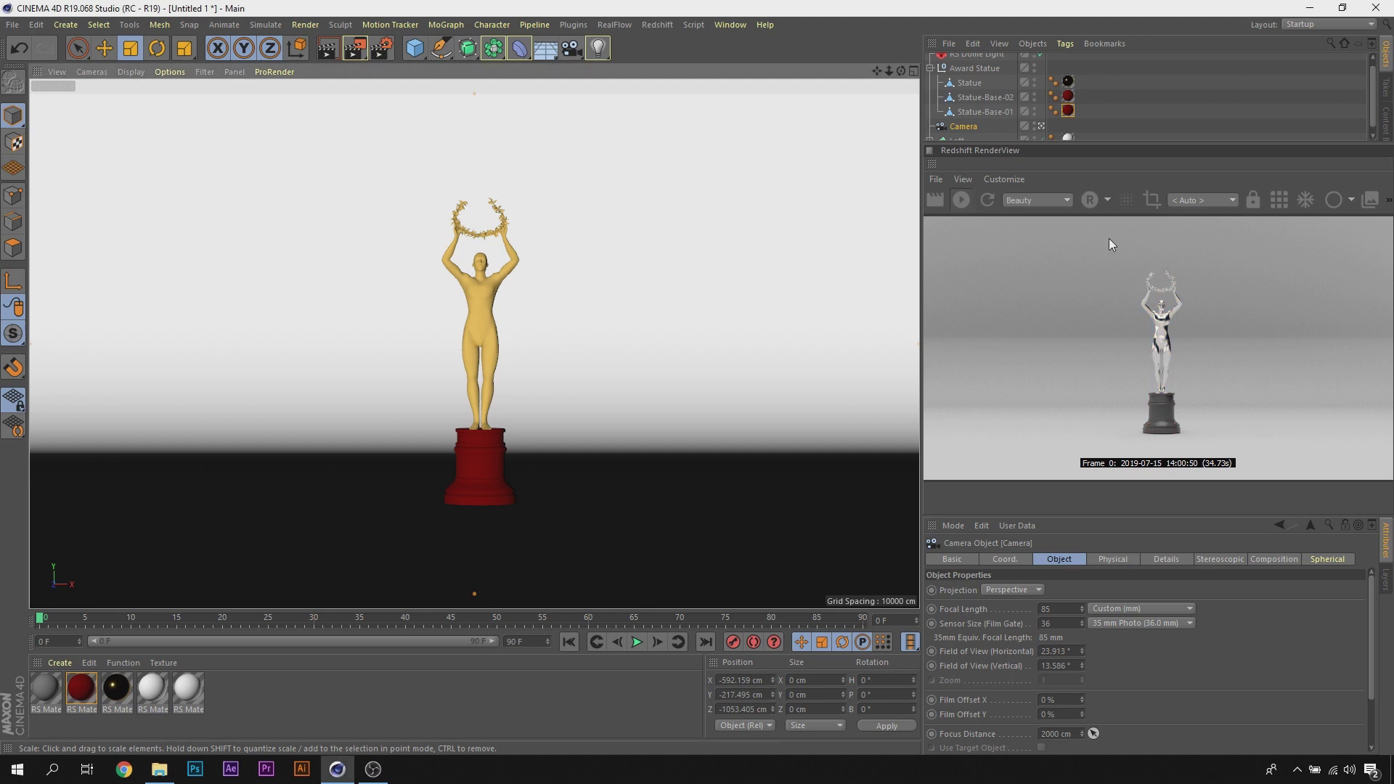
pyautogui.click(1107, 200)
pyautogui.click(1107, 287)
pyautogui.click(1107, 200)
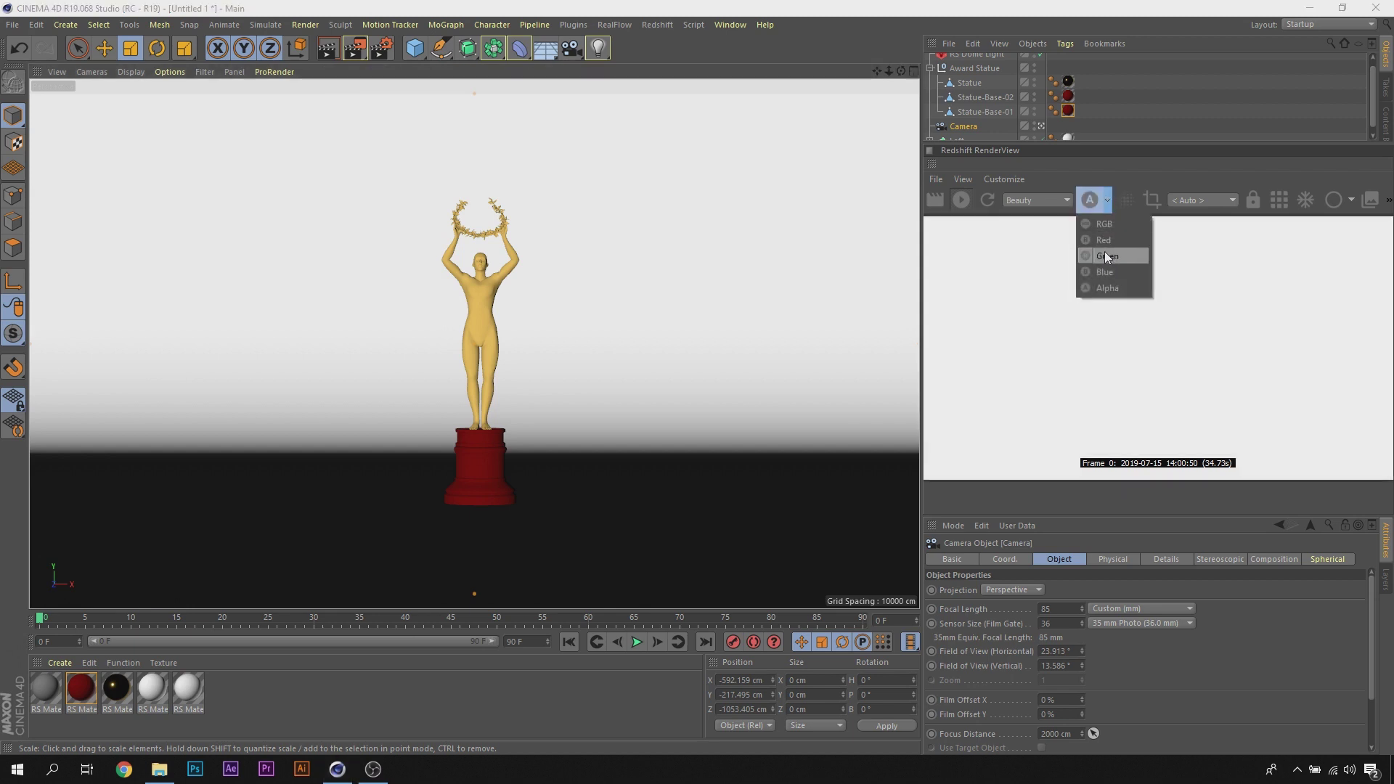
pyautogui.click(1105, 256)
pyautogui.click(1107, 200)
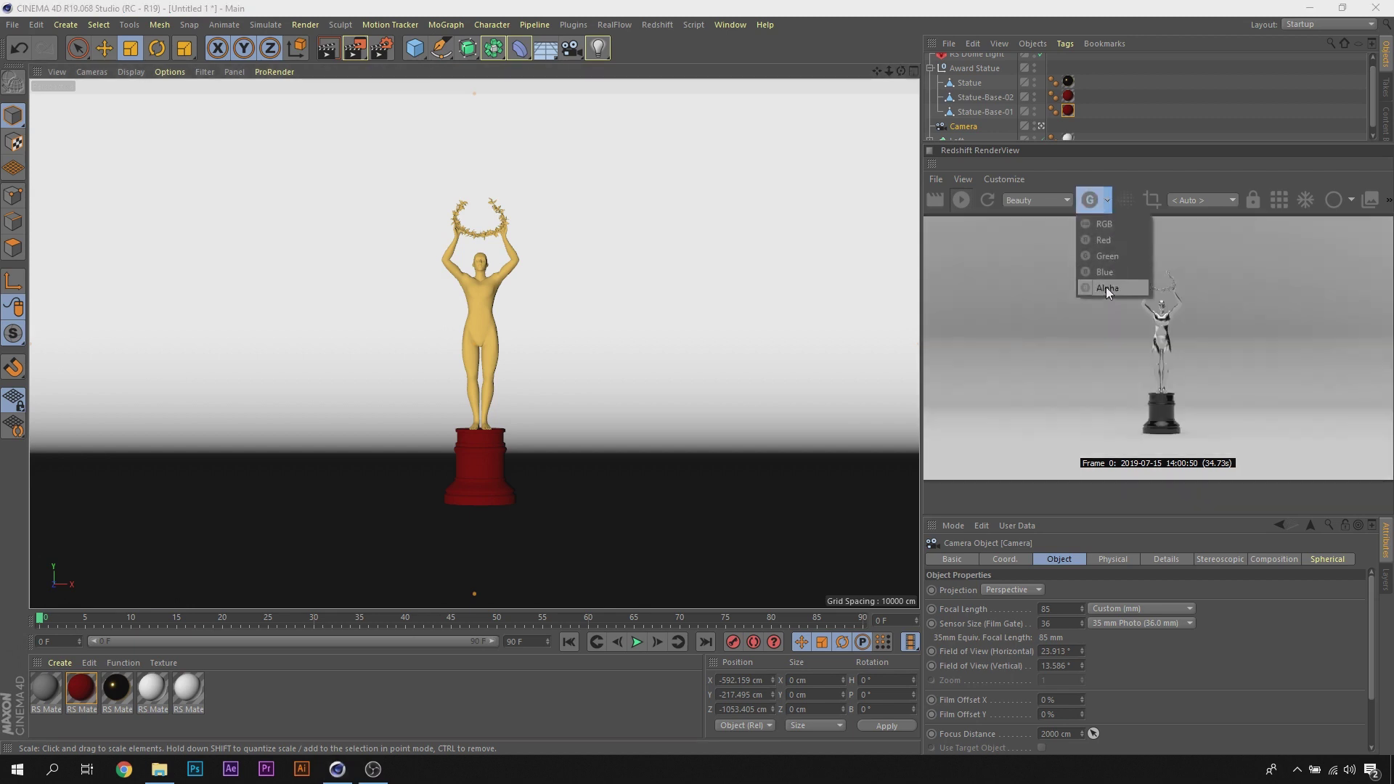
pyautogui.click(1105, 286)
pyautogui.click(1109, 203)
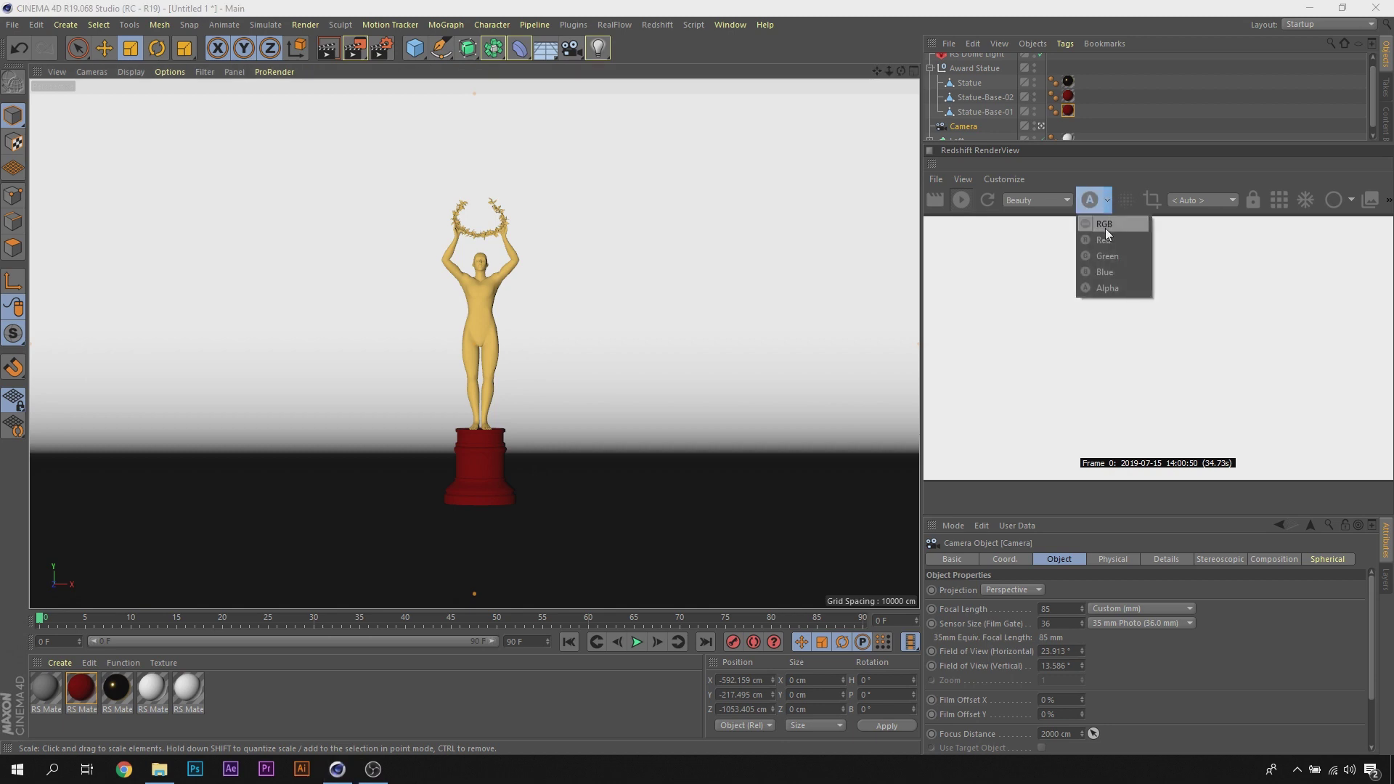
# Step: Switch the viewport from the camera view back to Perspective
pyautogui.click(1107, 288)
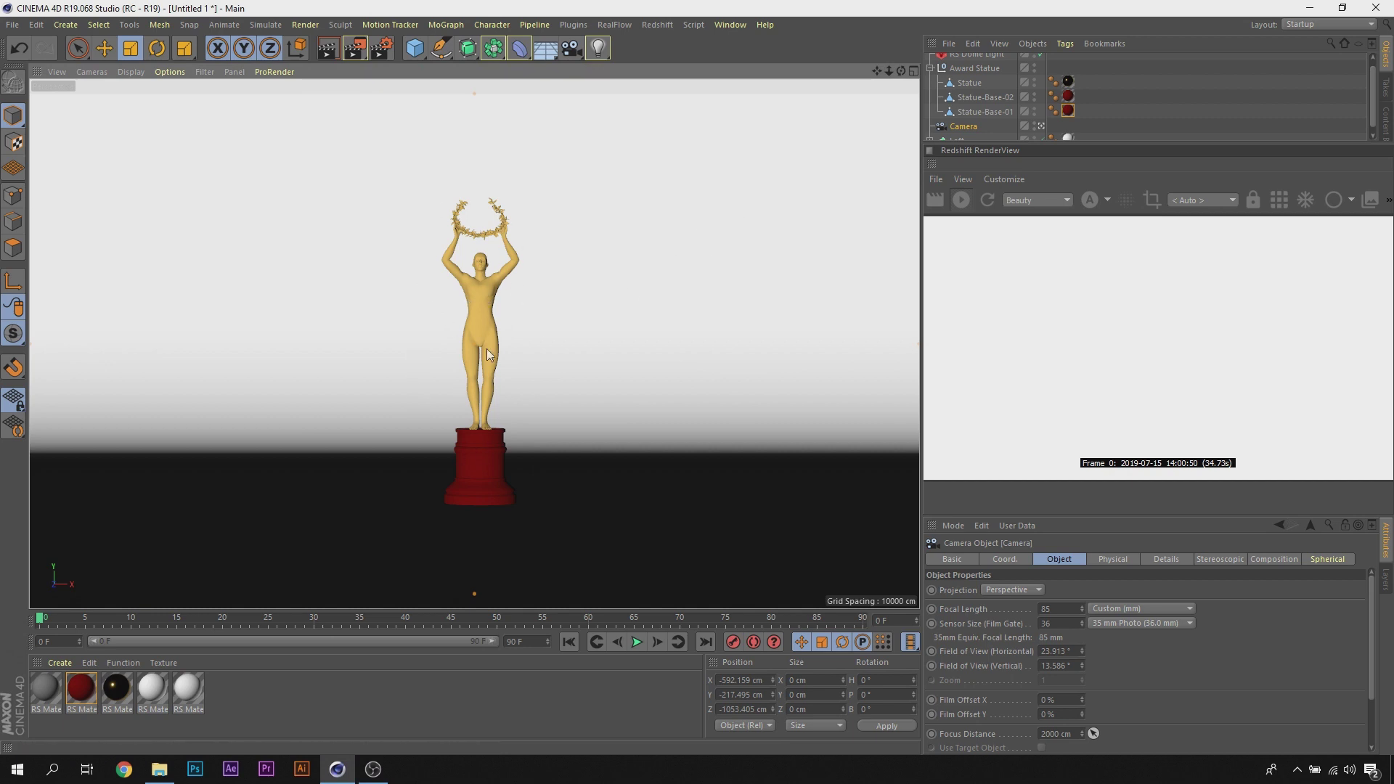
pyautogui.scroll(1, 982, 119)
pyautogui.scroll(-2, 984, 103)
pyautogui.scroll(1, 977, 119)
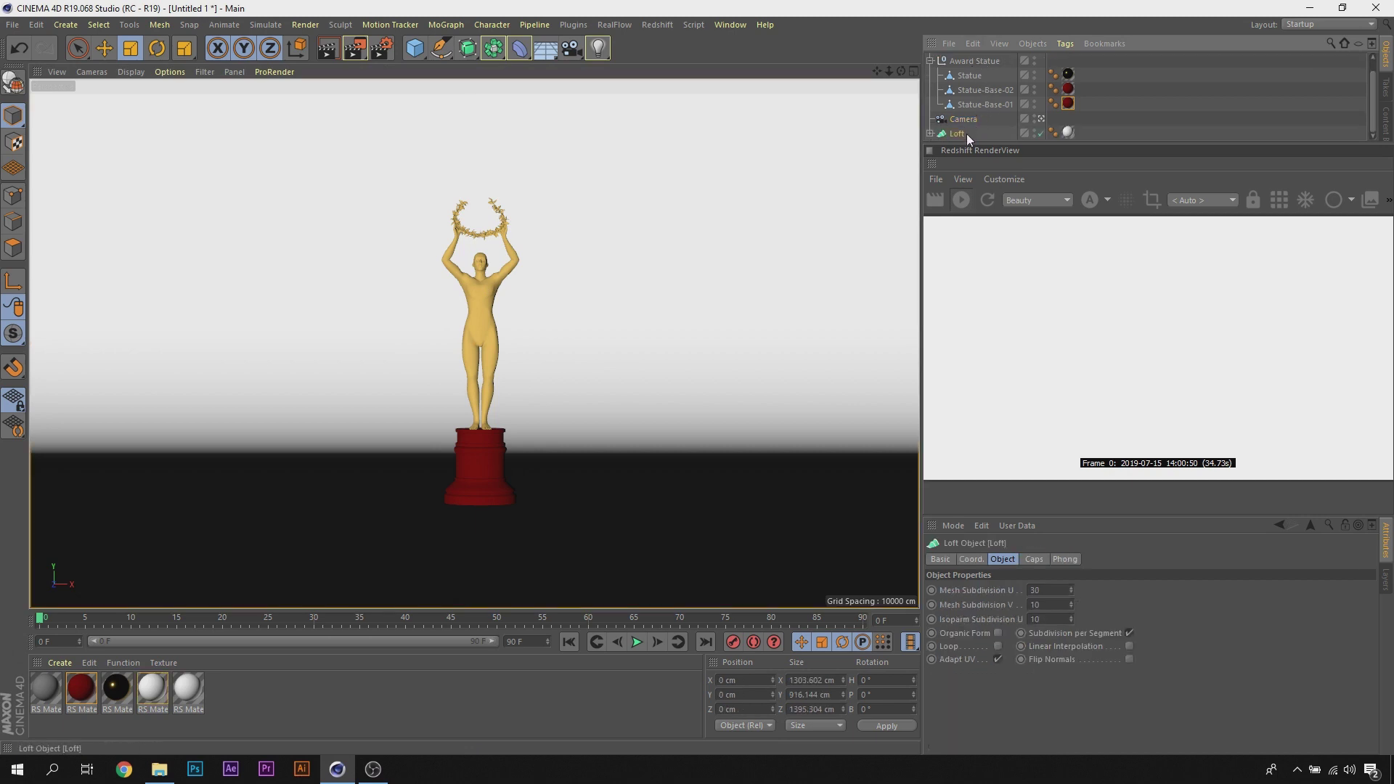
pyautogui.hotkey('ctrl', 'z')
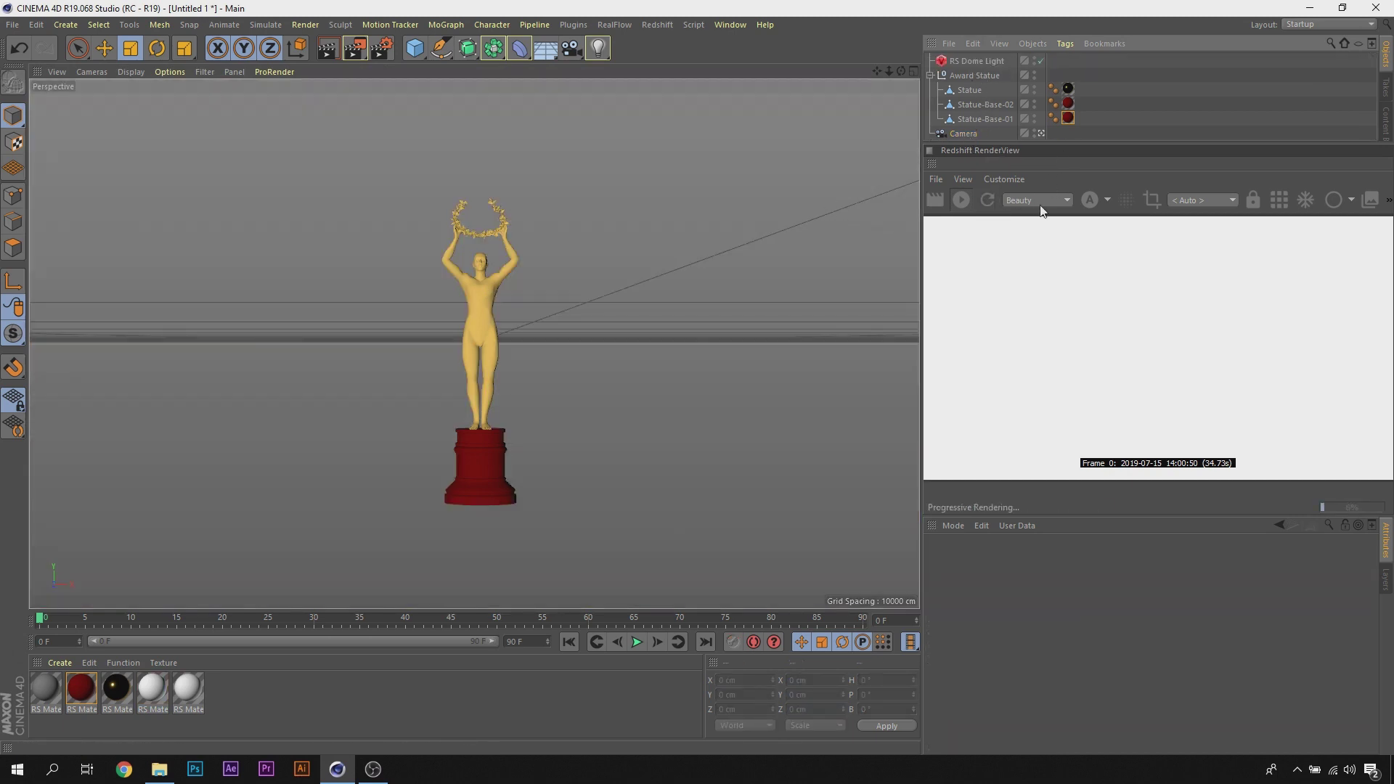
# Step: Set the RenderView channel back to RGB and restart the interactive render
pyautogui.click(1107, 200)
pyautogui.click(1100, 282)
pyautogui.click(989, 199)
pyautogui.click(940, 203)
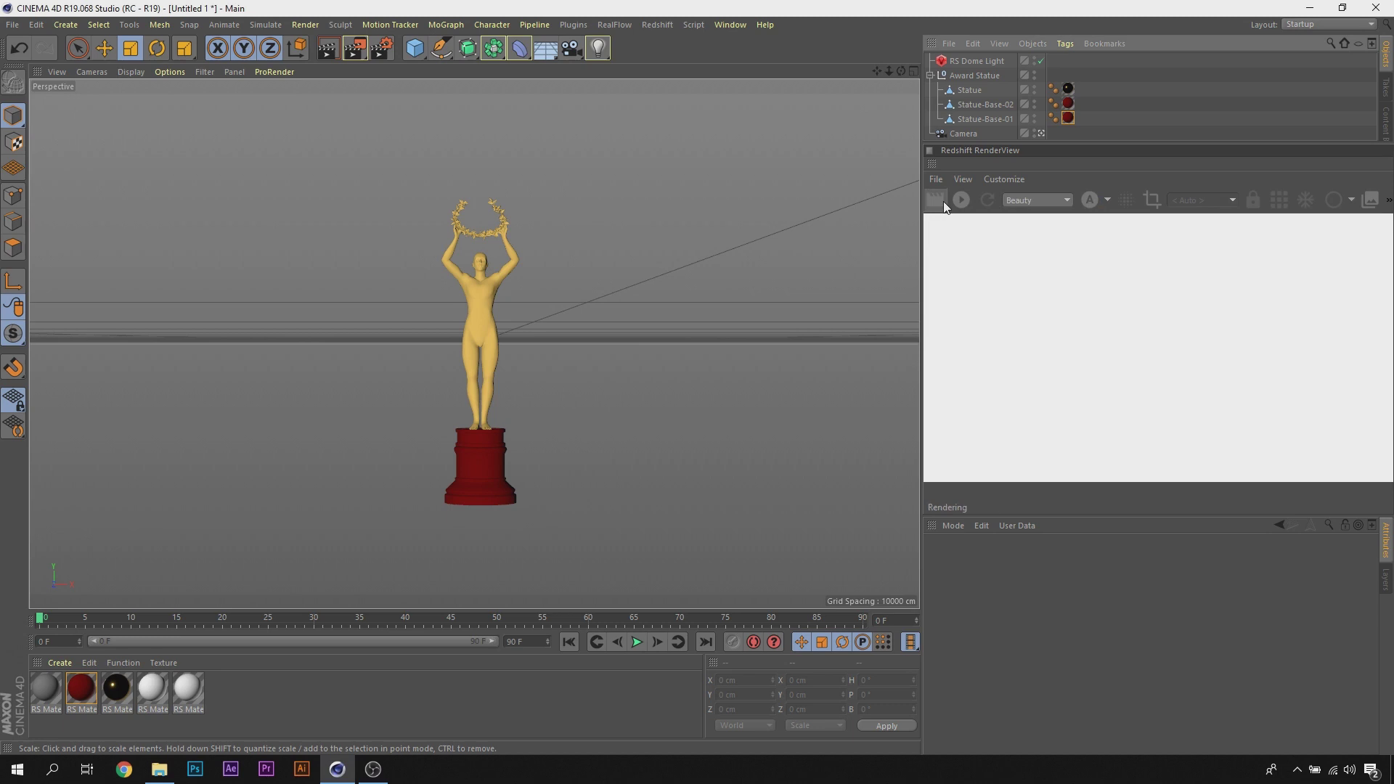
# Step: Delete the RS Dome Light and re-render the scene without it
pyautogui.click(993, 61)
pyautogui.press('Delete')
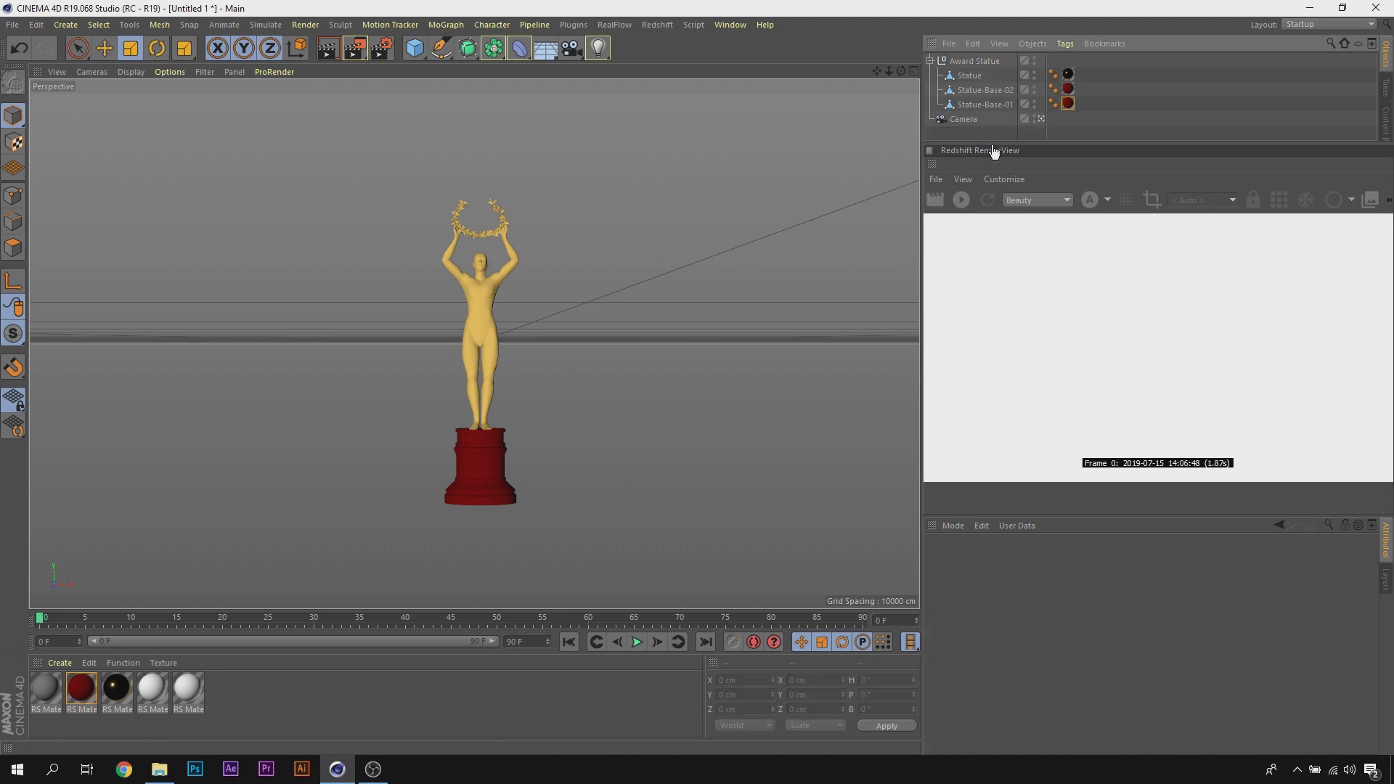
pyautogui.click(964, 202)
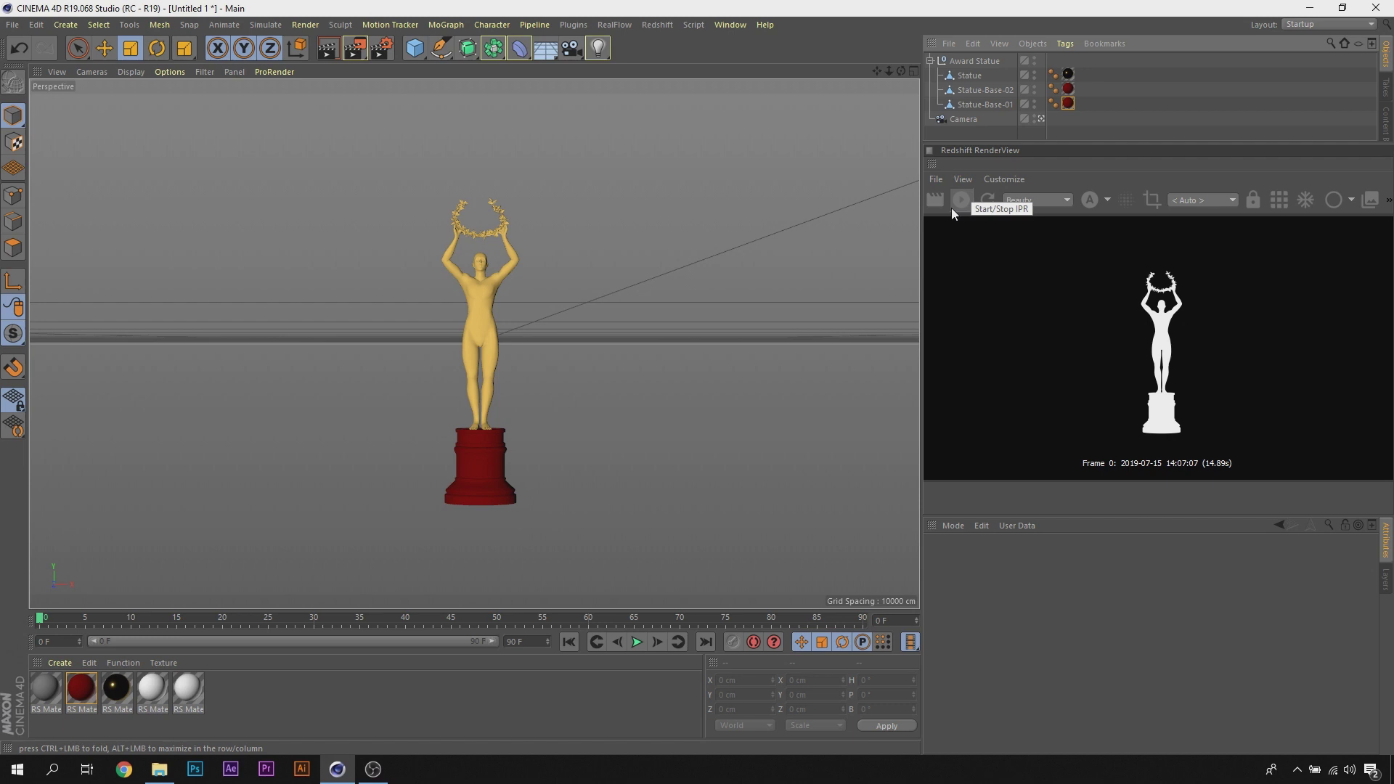
pyautogui.click(1110, 106)
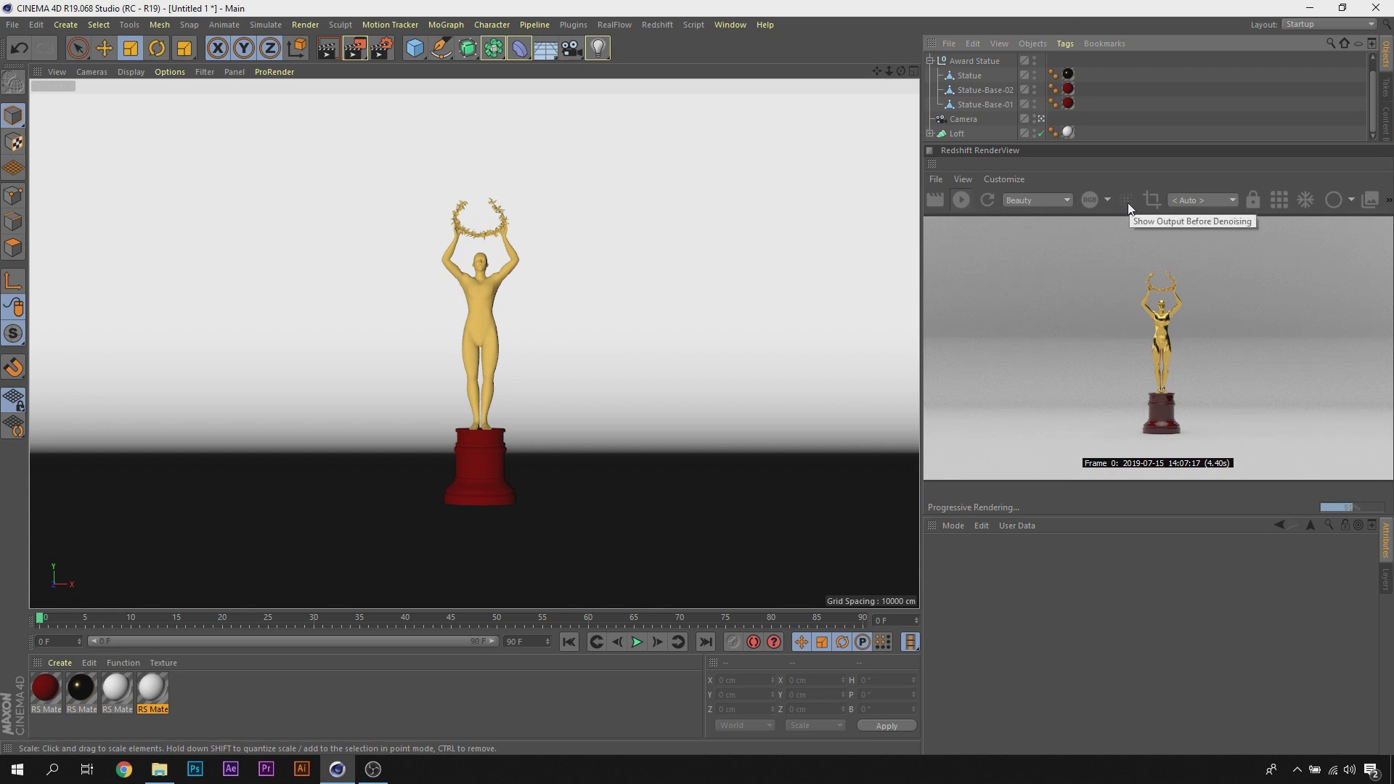
# Step: Set the Redshift Denoise engine to OptiX in Render Settings, then close the window
pyautogui.click(382, 48)
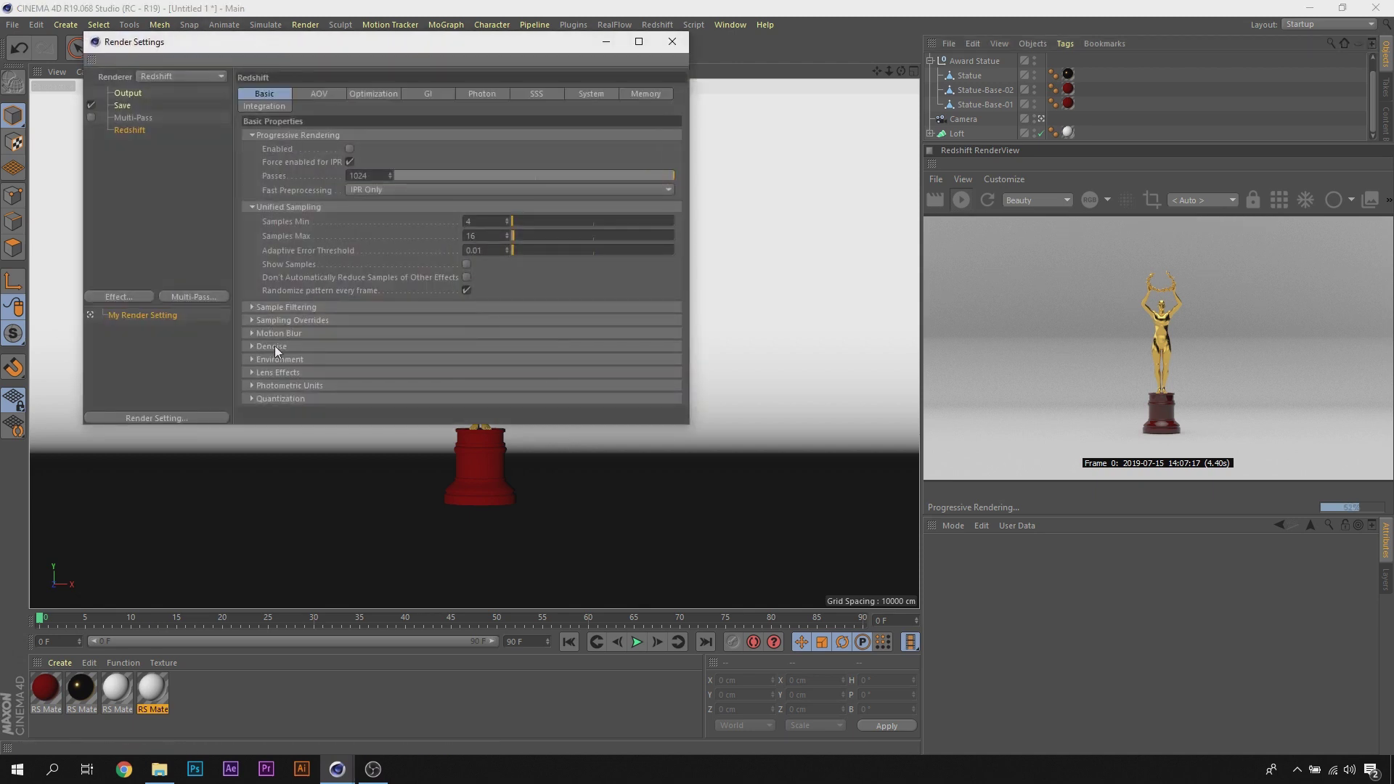
pyautogui.click(274, 346)
pyautogui.scroll(-2, 685, 254)
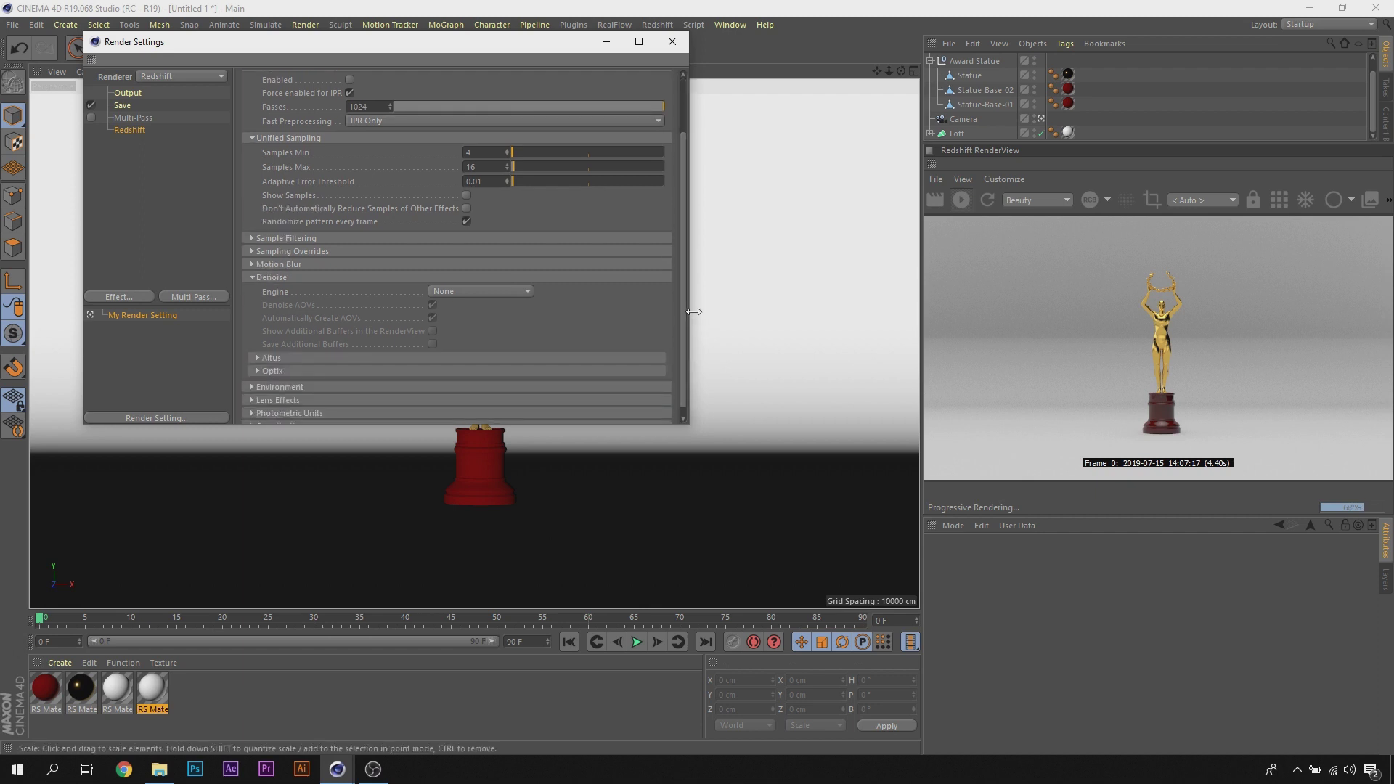
pyautogui.click(502, 290)
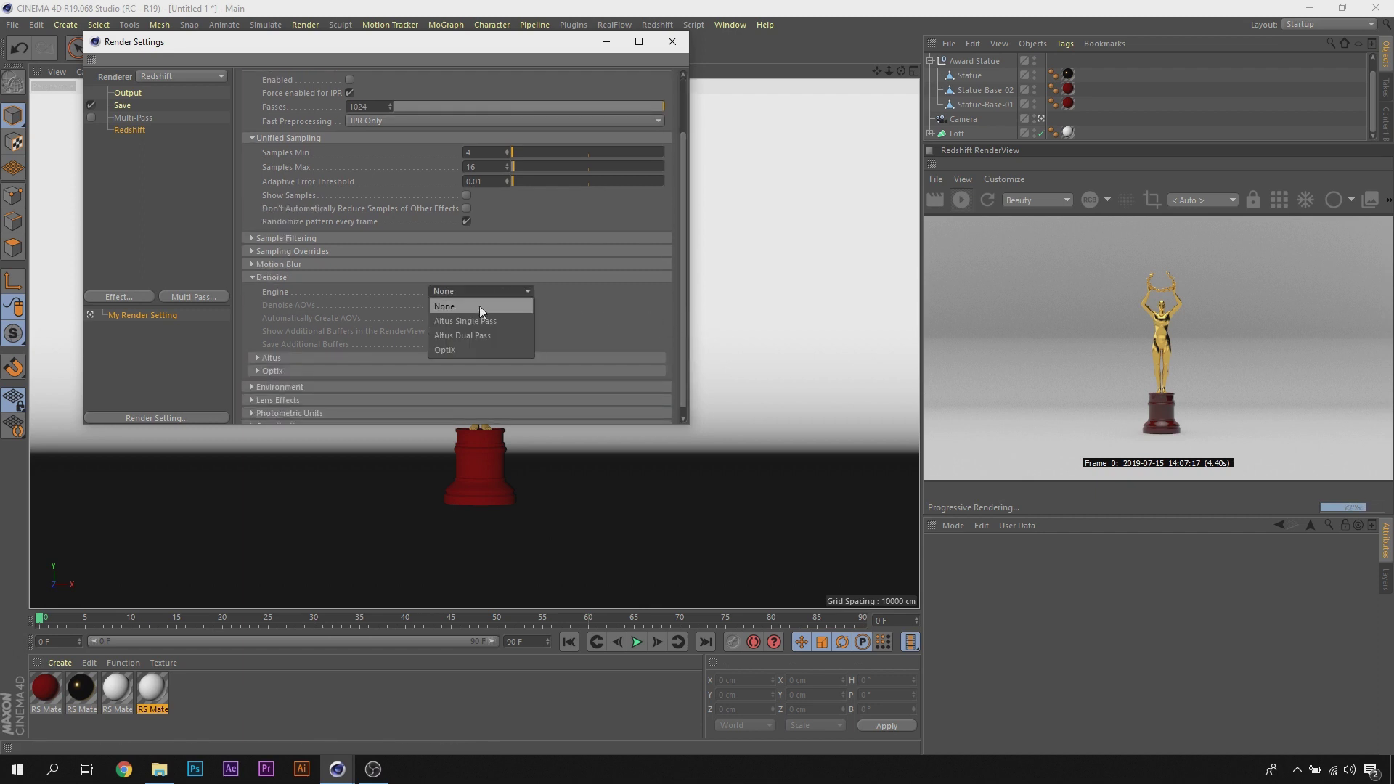
pyautogui.click(454, 346)
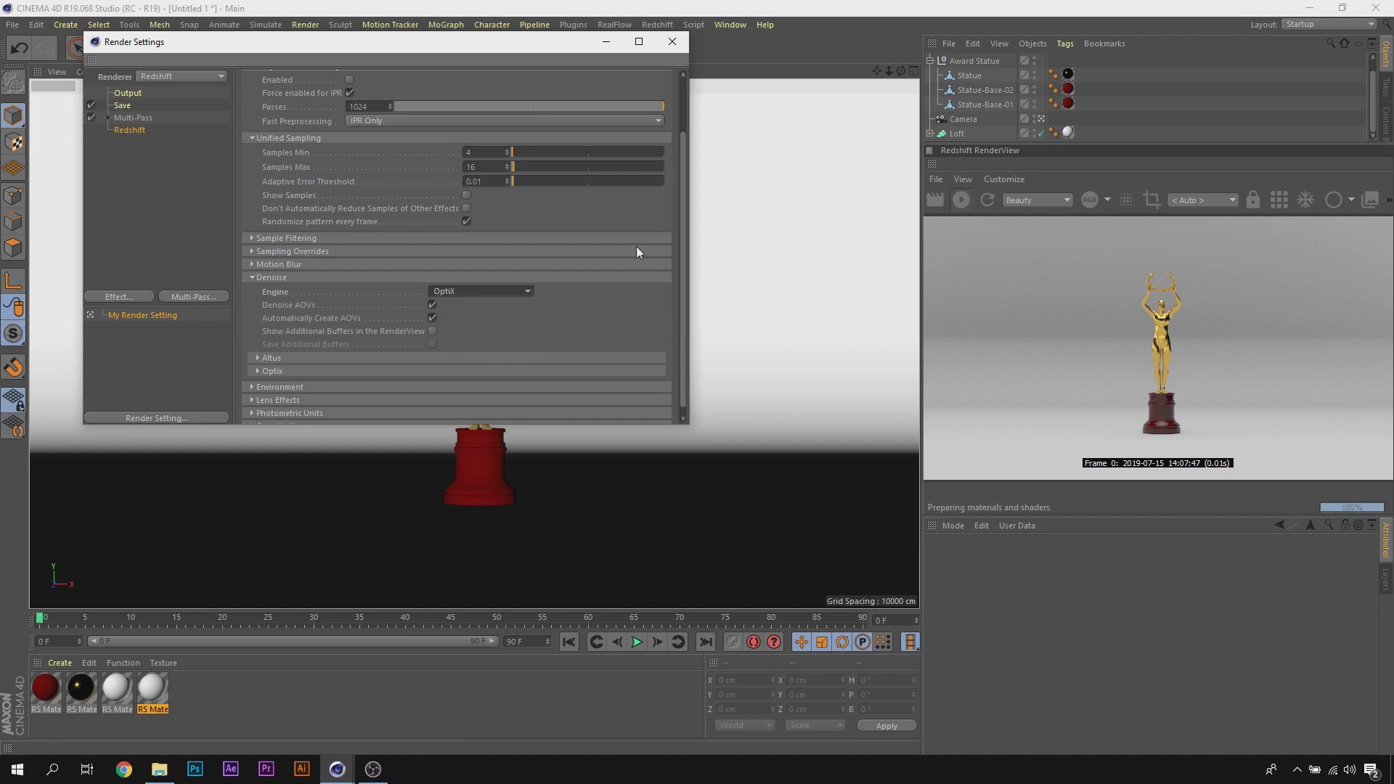
pyautogui.click(673, 41)
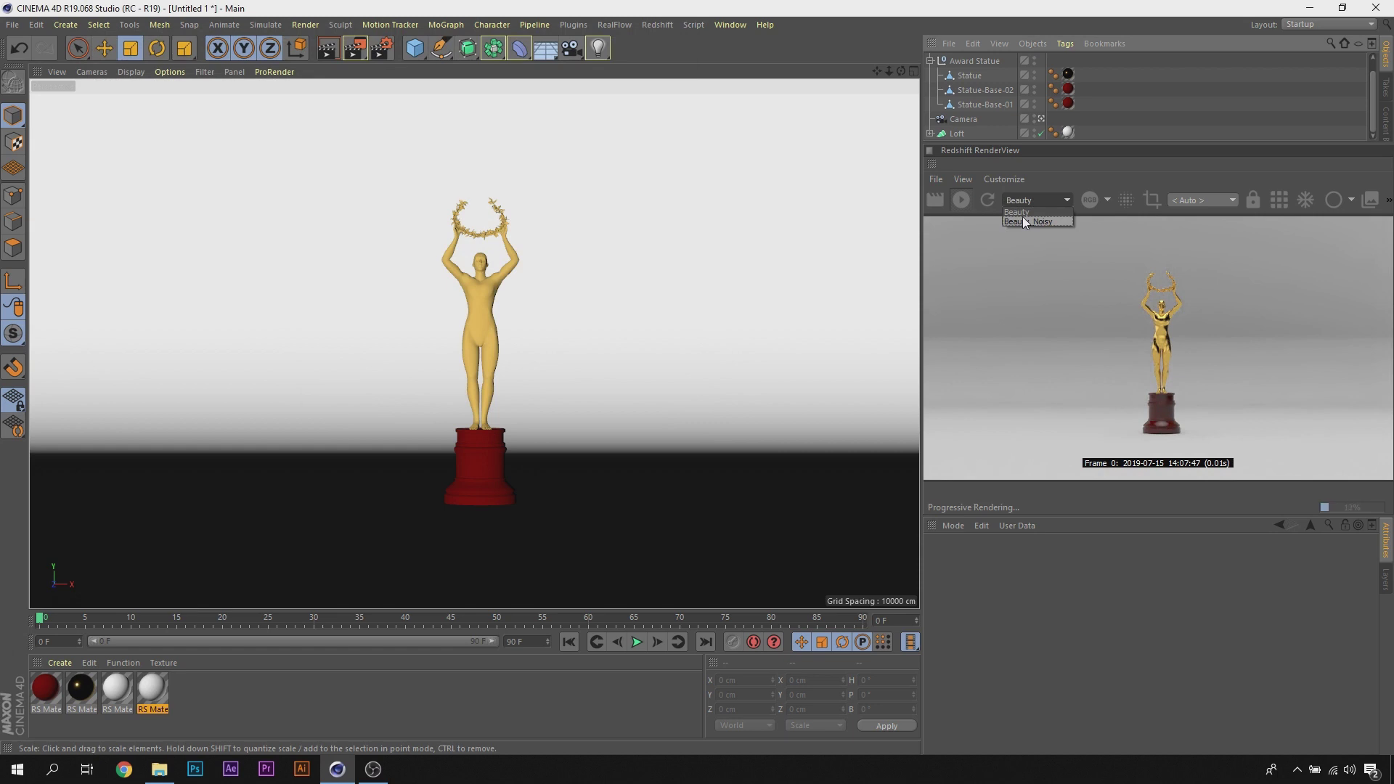
pyautogui.click(1023, 220)
pyautogui.click(1023, 212)
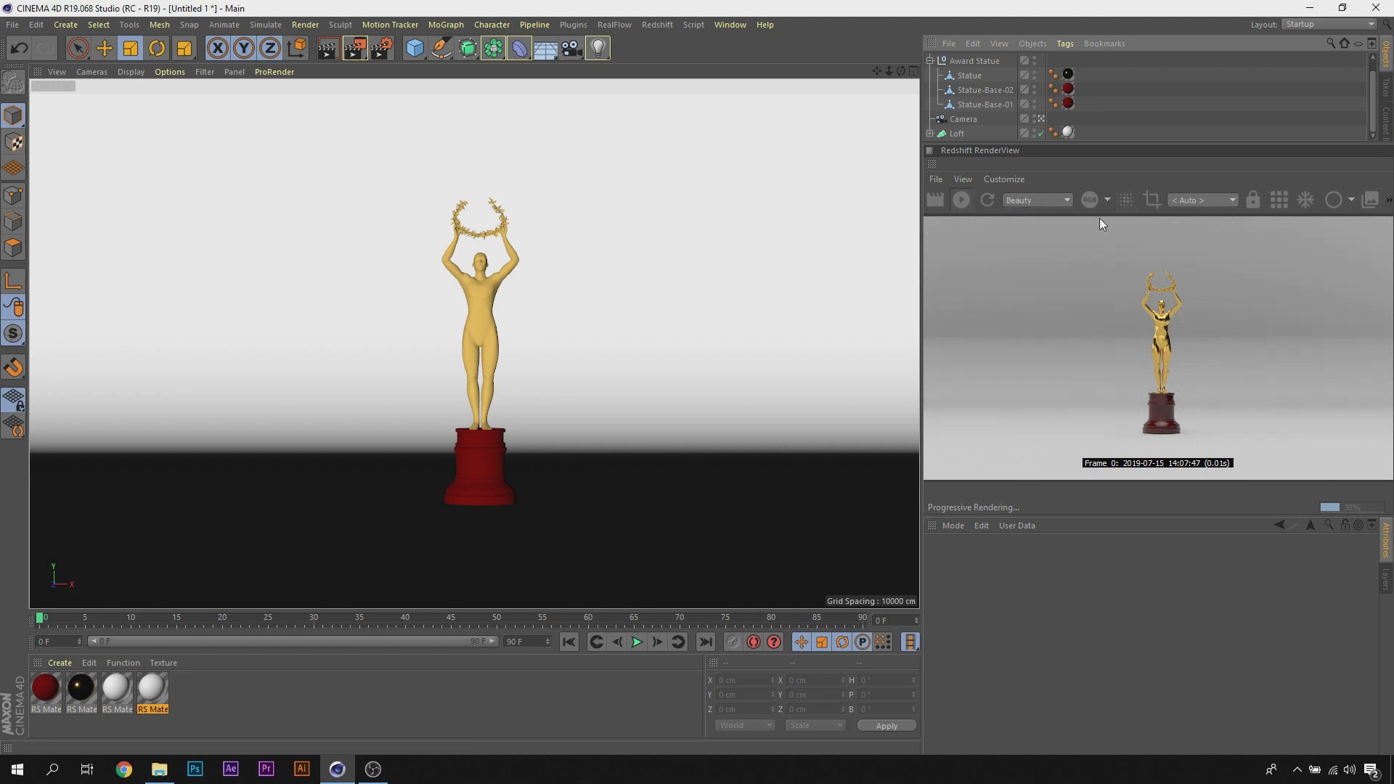
pyautogui.click(1127, 203)
pyautogui.click(1123, 204)
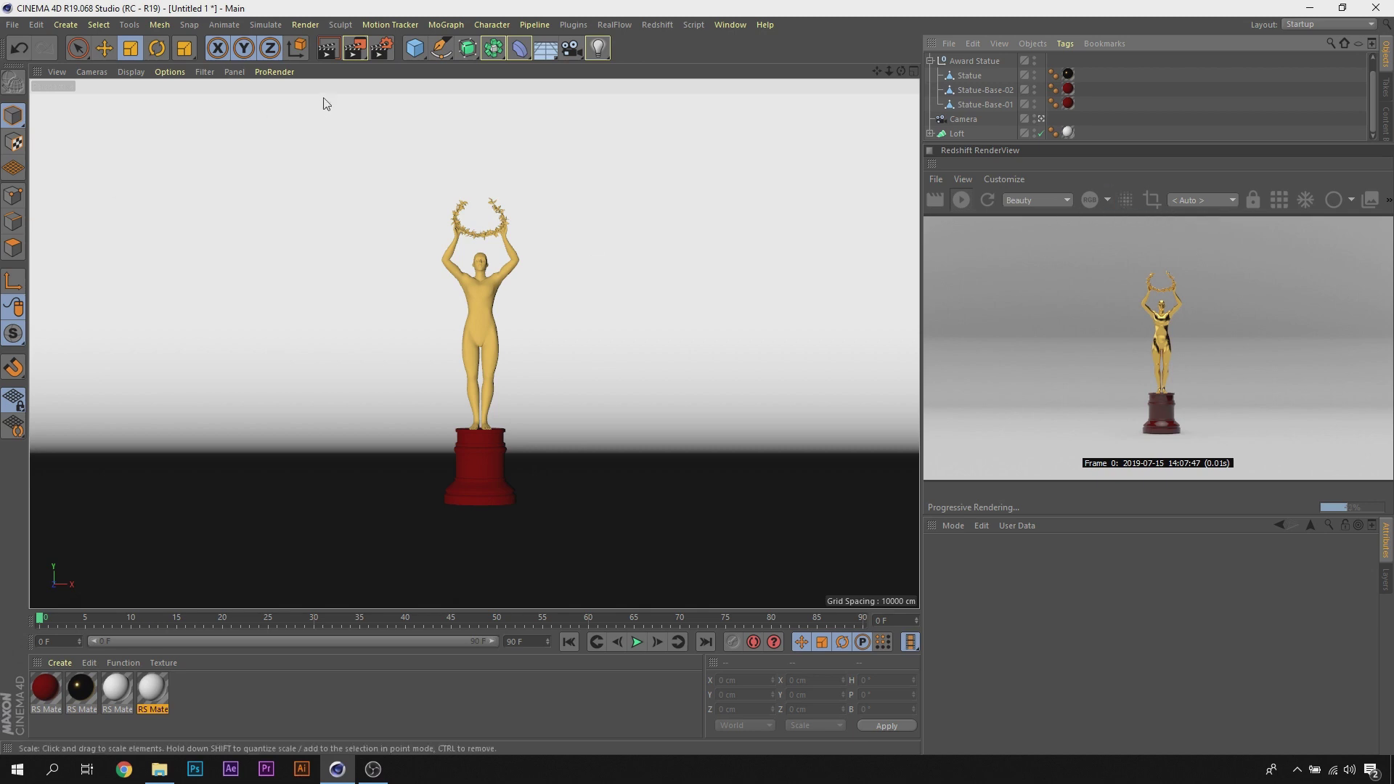
# Step: Set the Denoise engine to None and enable Region rendering in the RenderView
pyautogui.click(382, 48)
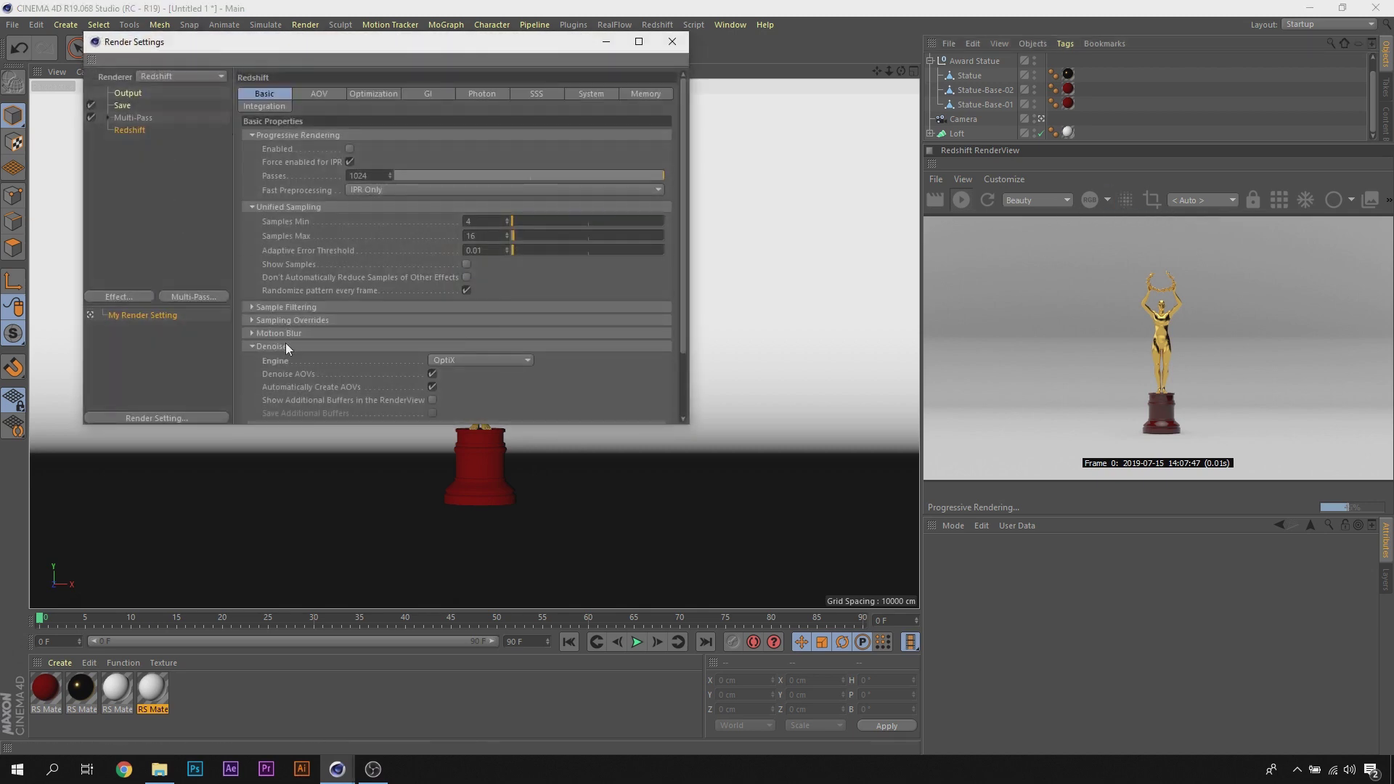
pyautogui.click(485, 360)
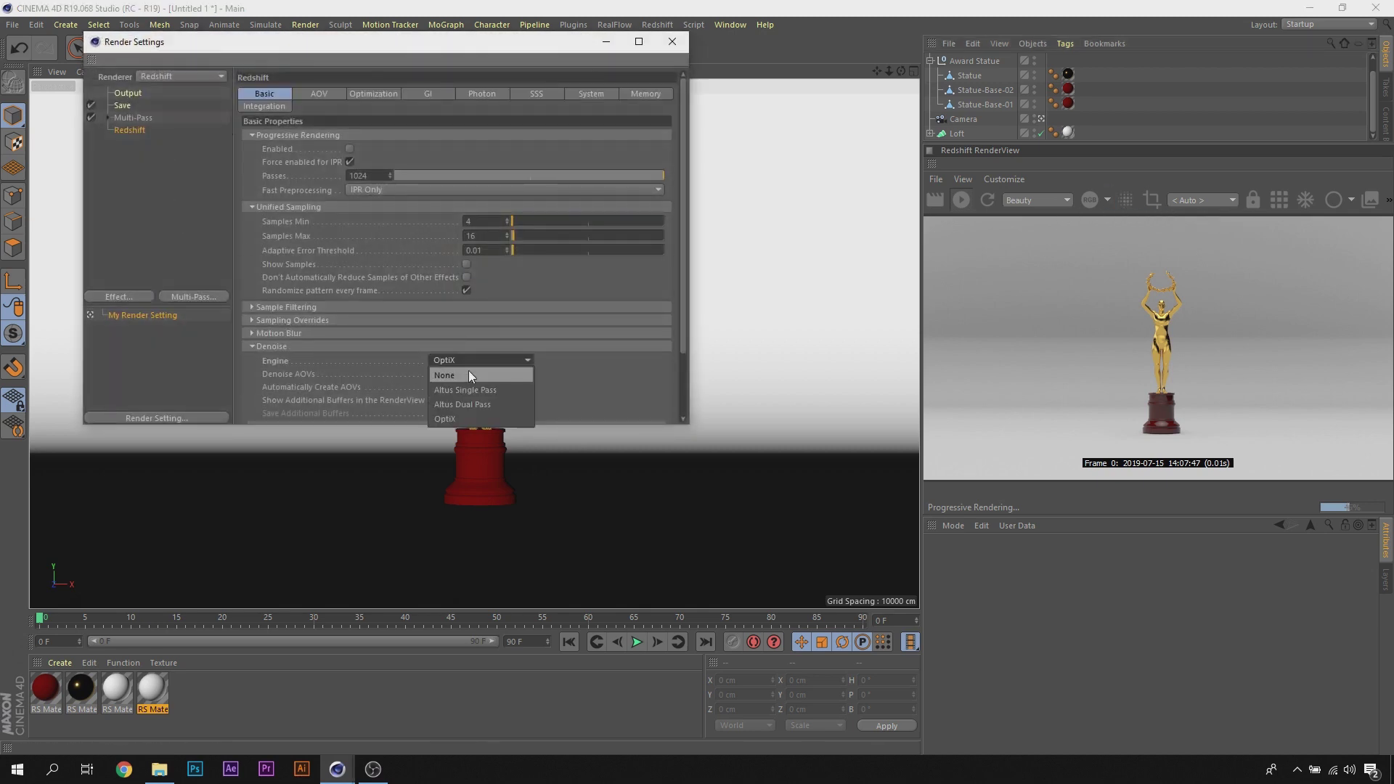
pyautogui.click(673, 42)
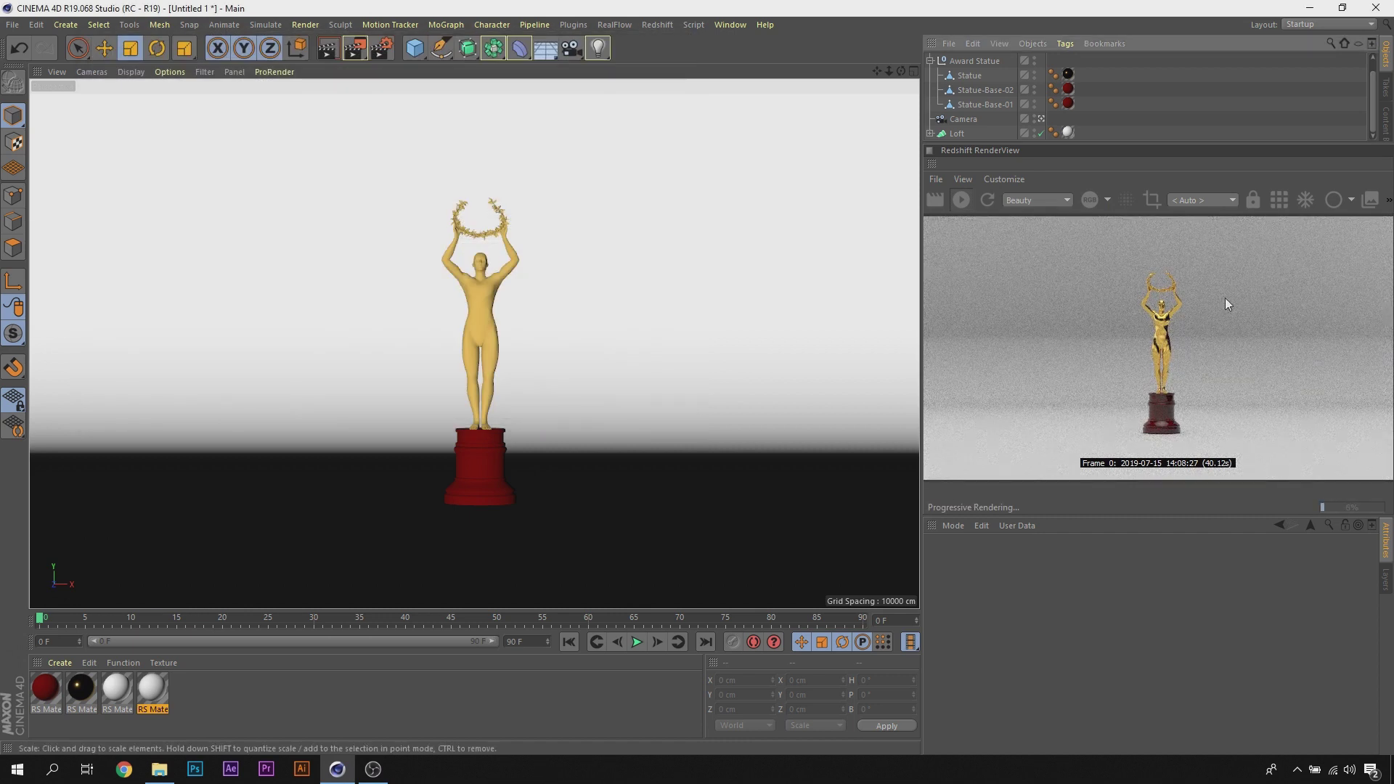
pyautogui.click(1152, 201)
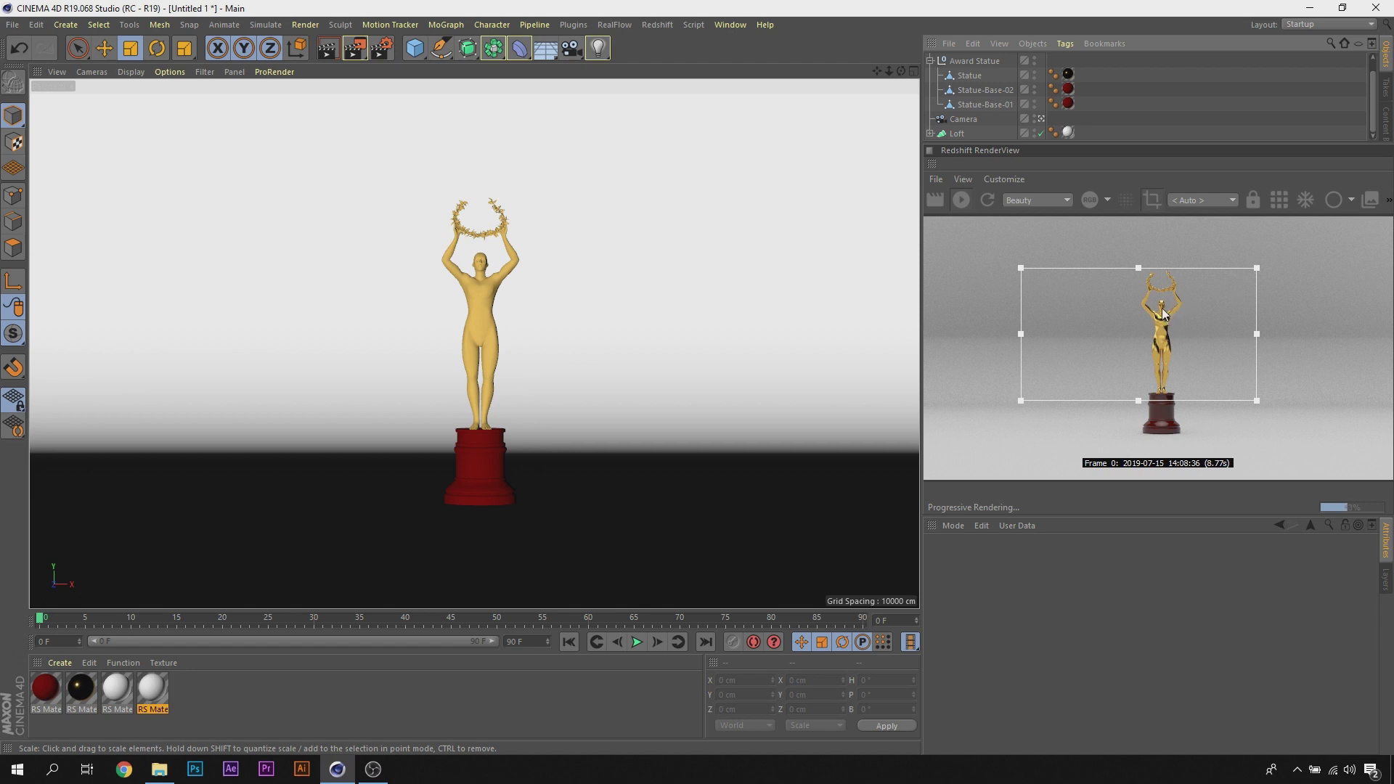
# Step: Nudge the region box, orbit closer to the statue, then turn Region rendering off
pyautogui.moveTo(1149, 317); pyautogui.dragTo(1174, 307)
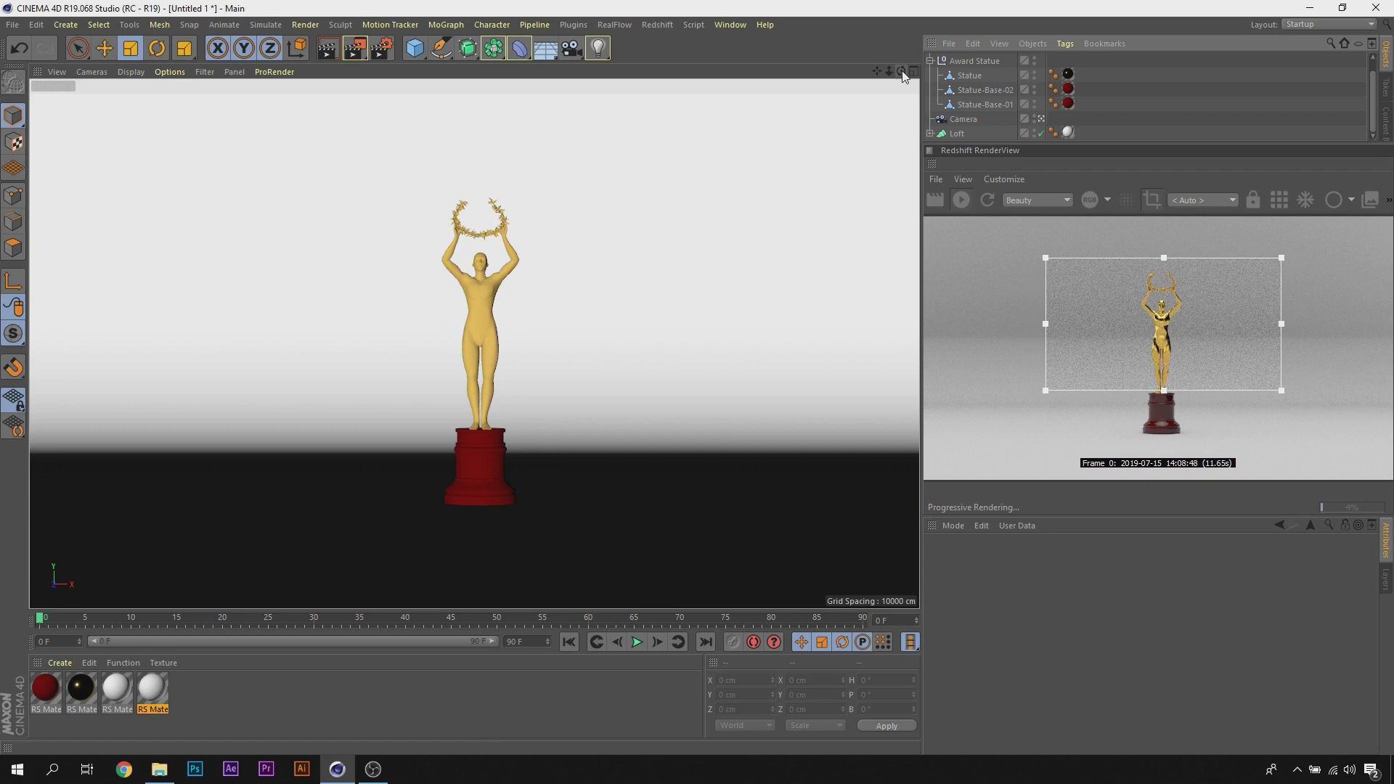
pyautogui.moveTo(901, 71); pyautogui.dragTo(475, 343)
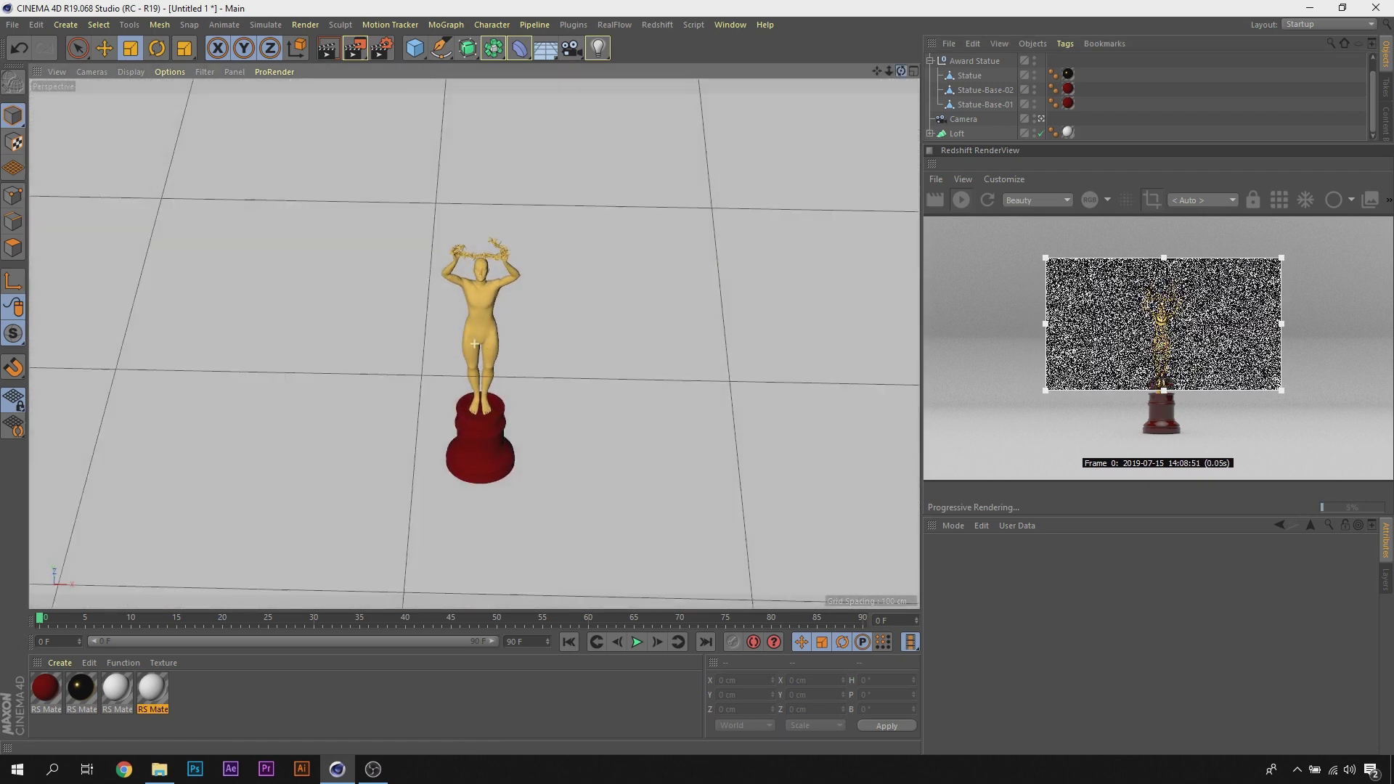
pyautogui.moveTo(474, 343)
pyautogui.mouseDown()
pyautogui.moveTo(906, 70)
pyautogui.moveTo(474, 343)
pyautogui.mouseUp()
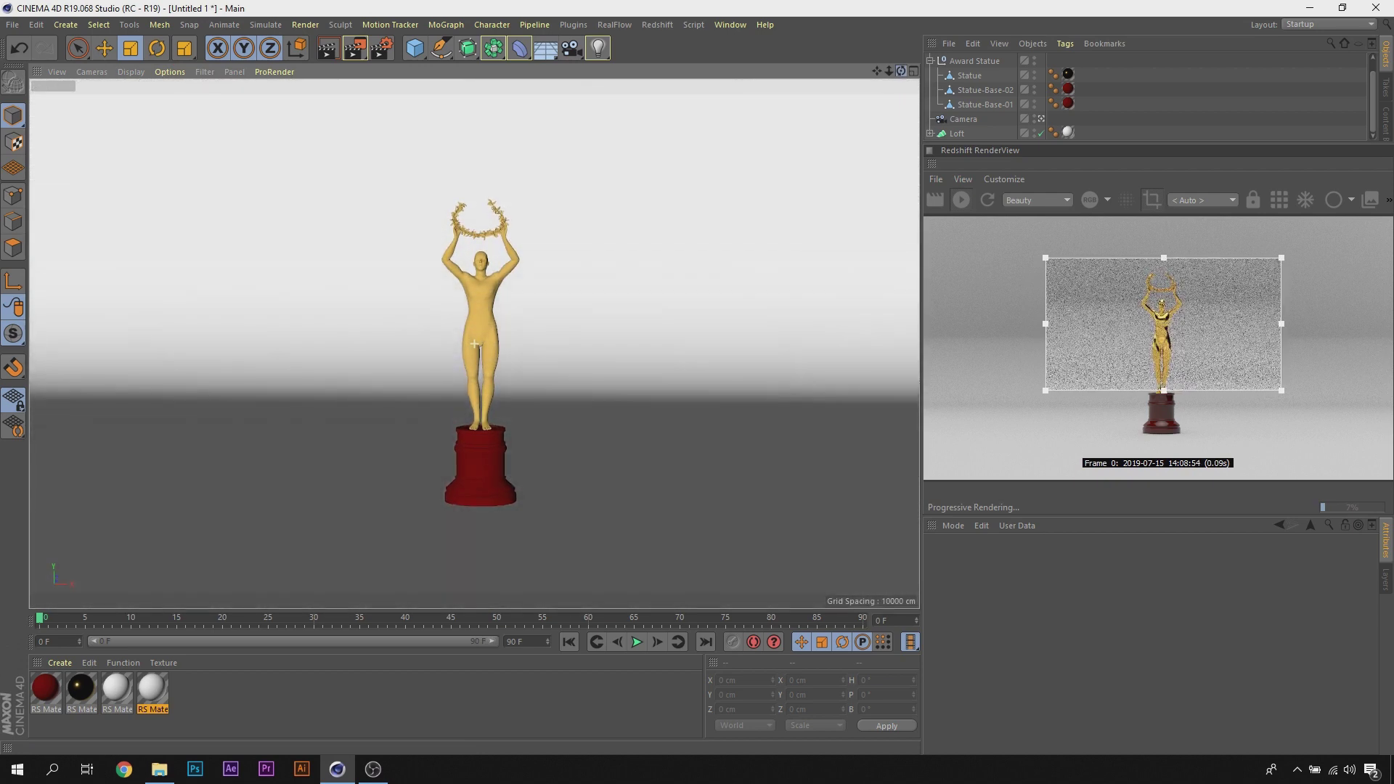
pyautogui.click(1152, 201)
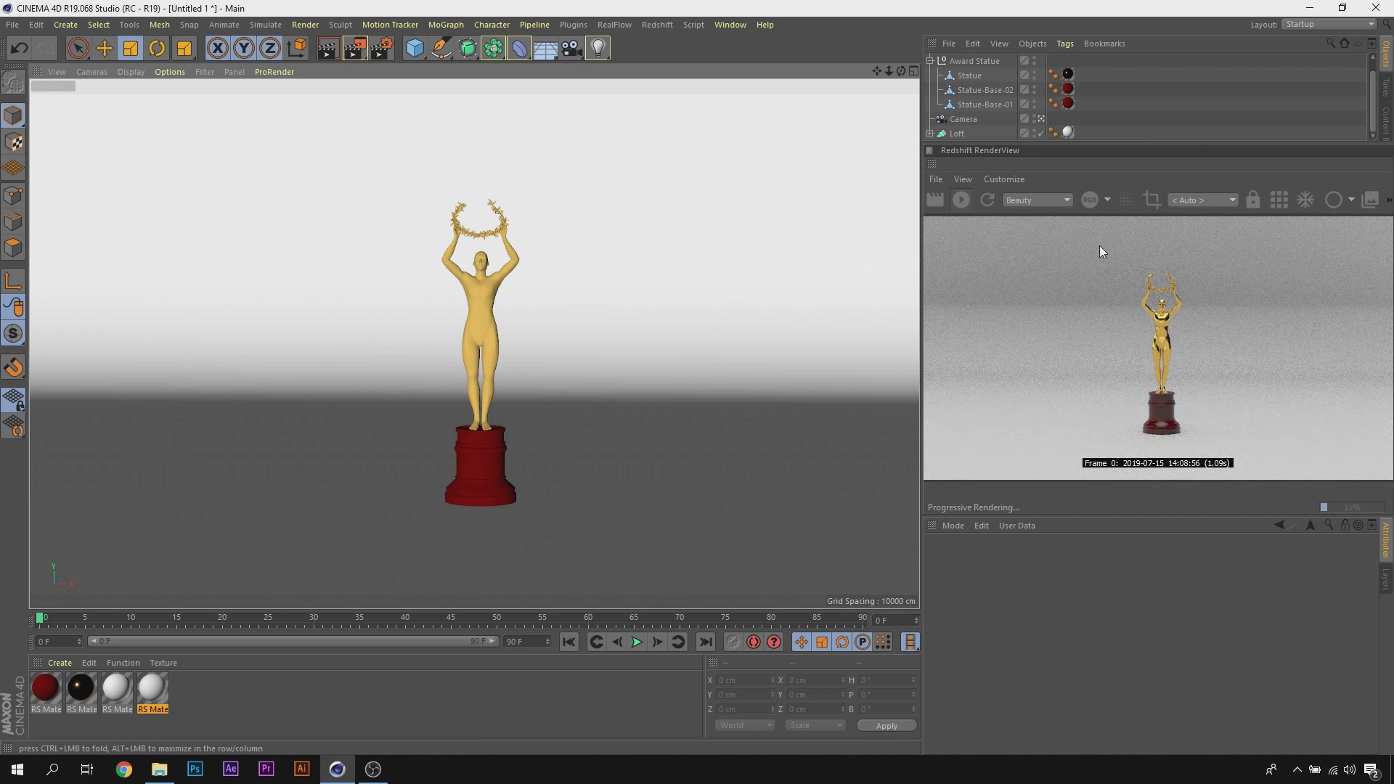
pyautogui.click(1218, 201)
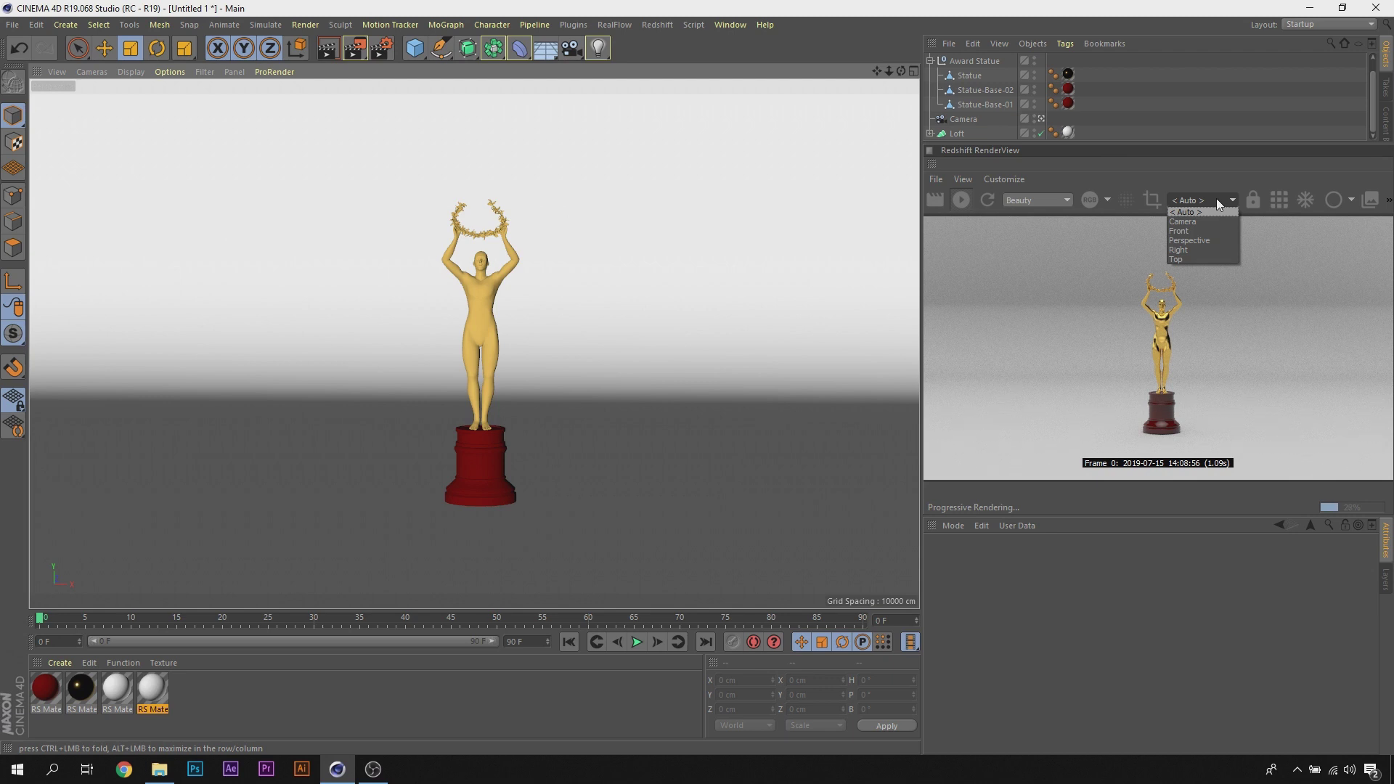
# Step: Stop viewing through the scene Camera and orbit the Perspective view toward the backdrop
pyautogui.click(1201, 180)
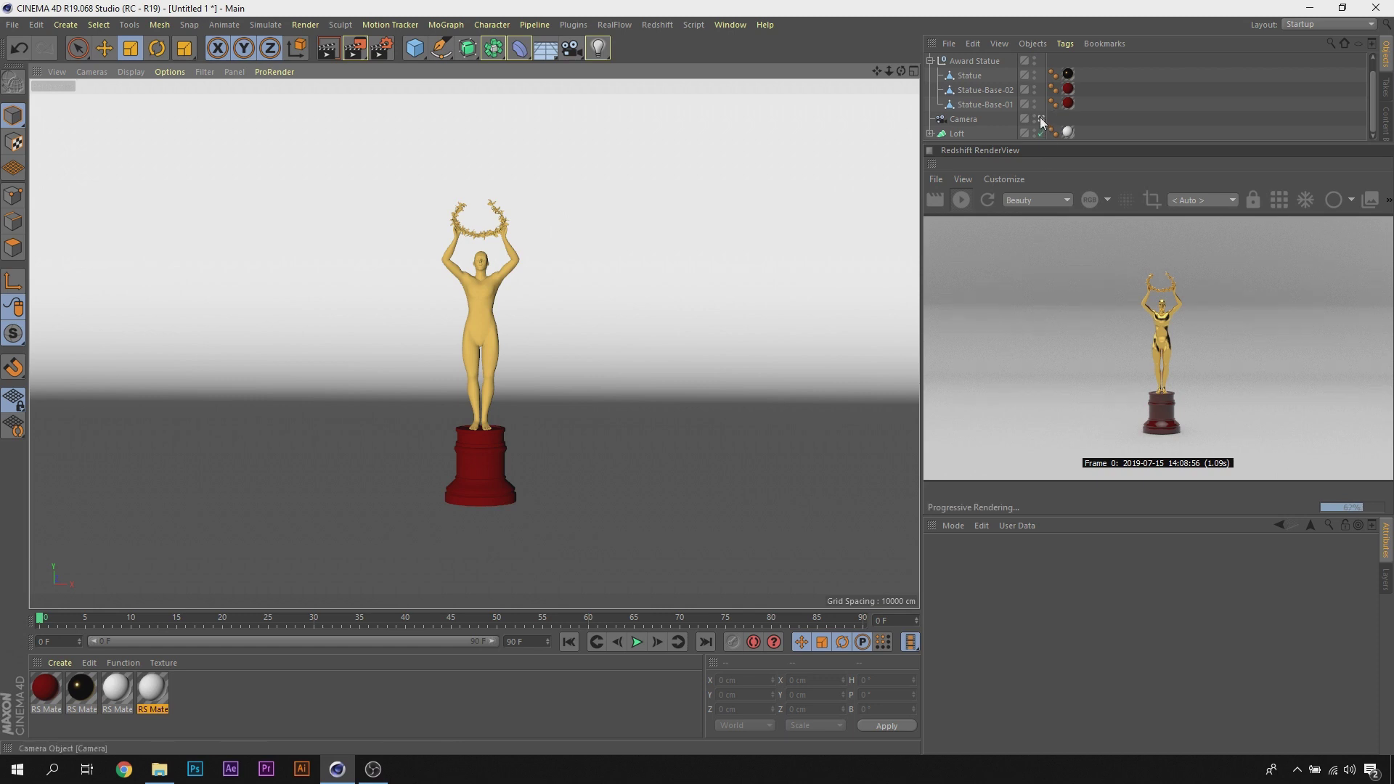
pyautogui.click(977, 119)
pyautogui.click(1041, 119)
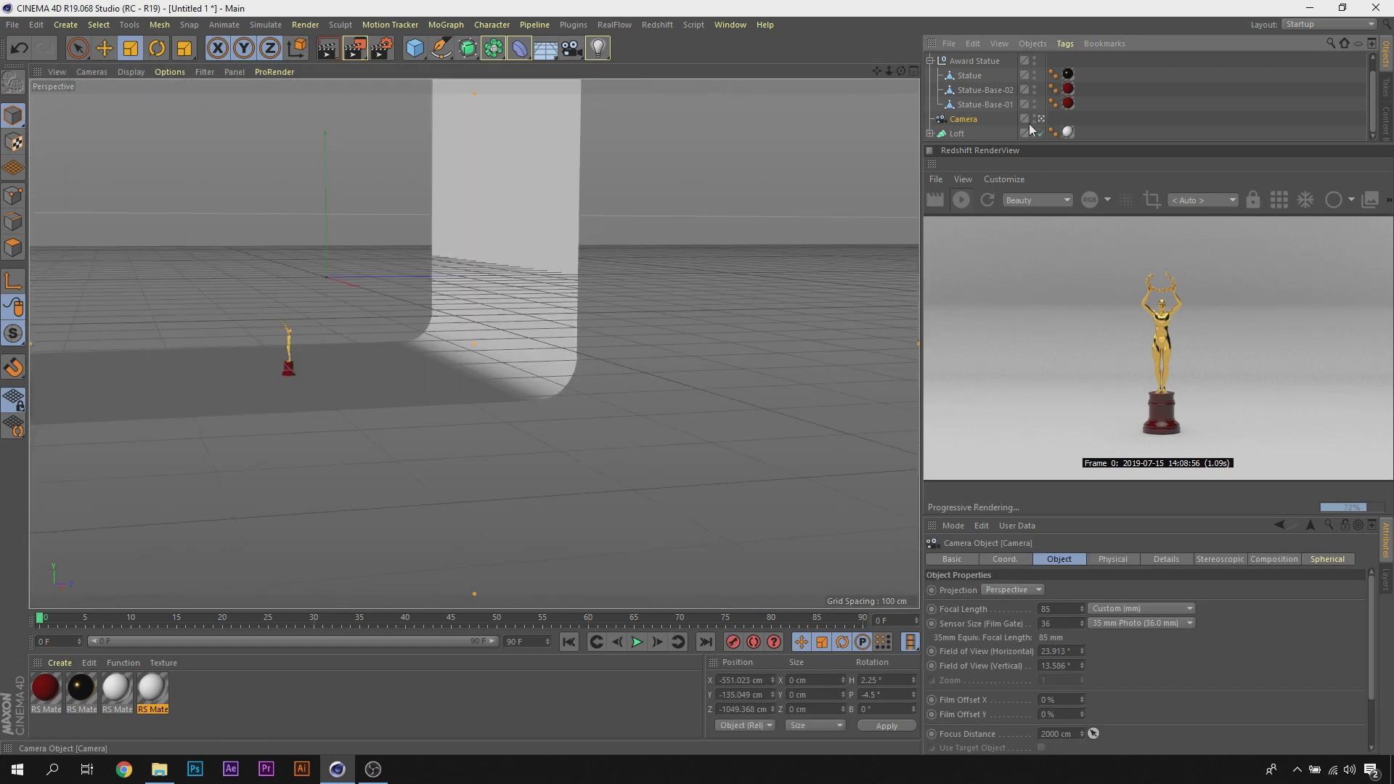
pyautogui.scroll(2, 535, 275)
pyautogui.scroll(3, 535, 277)
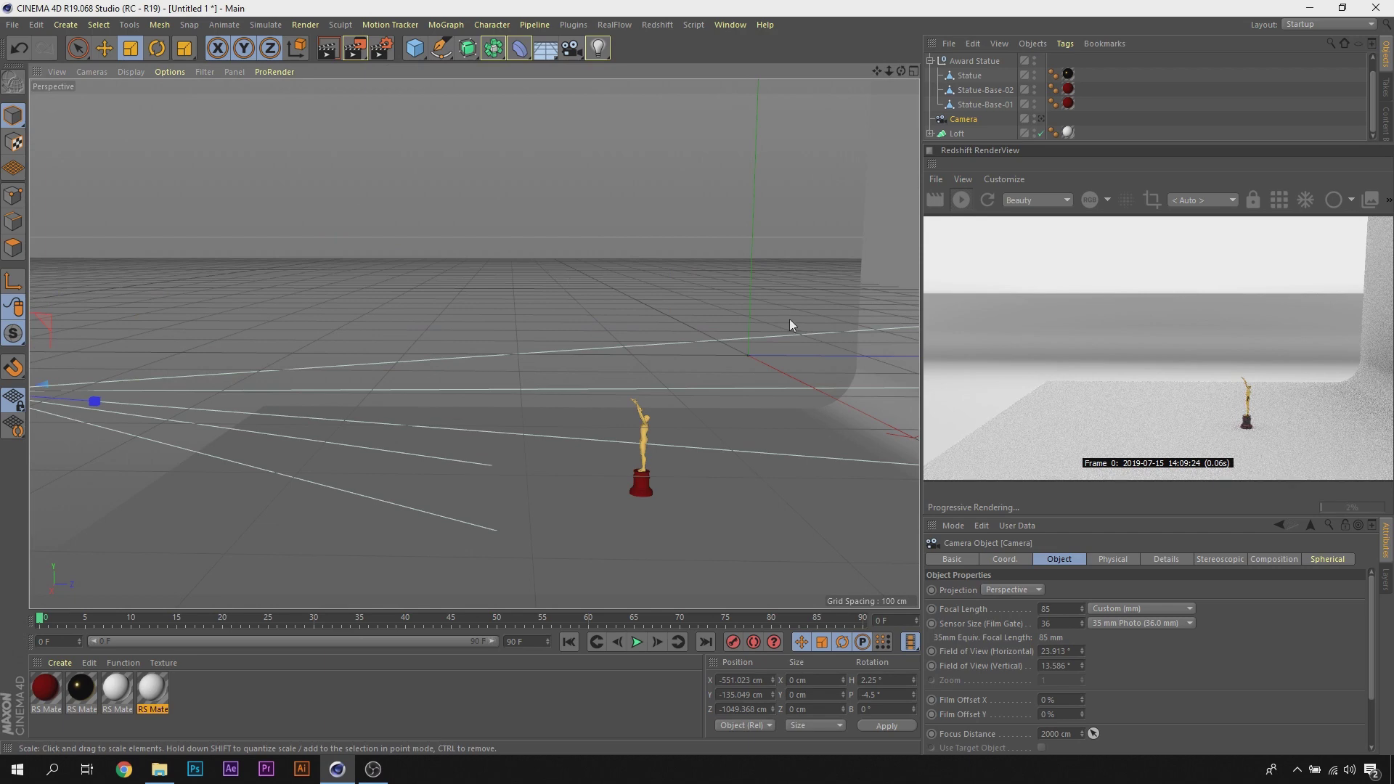
pyautogui.moveTo(901, 70); pyautogui.dragTo(793, 170)
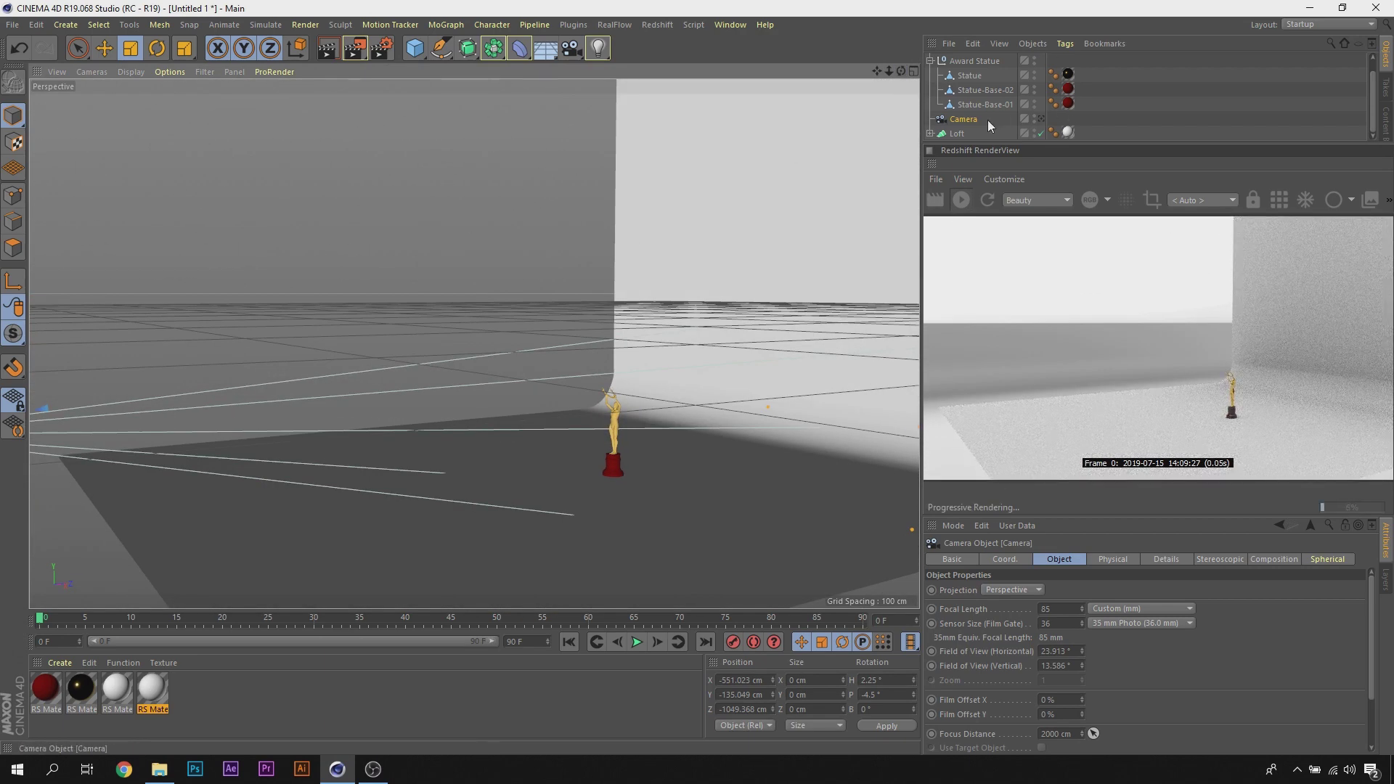
# Step: Set the RenderView to render through the scene Camera
pyautogui.click(1219, 200)
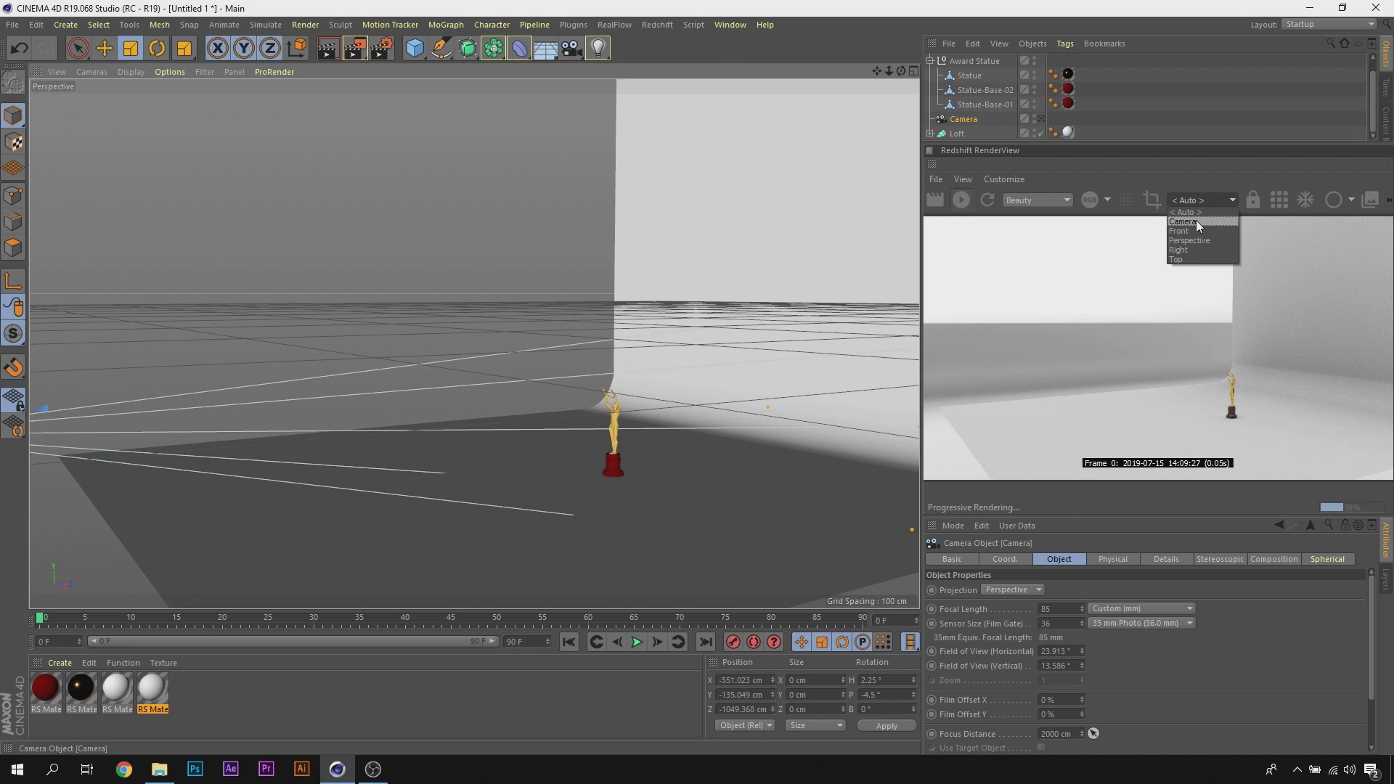
pyautogui.click(1195, 223)
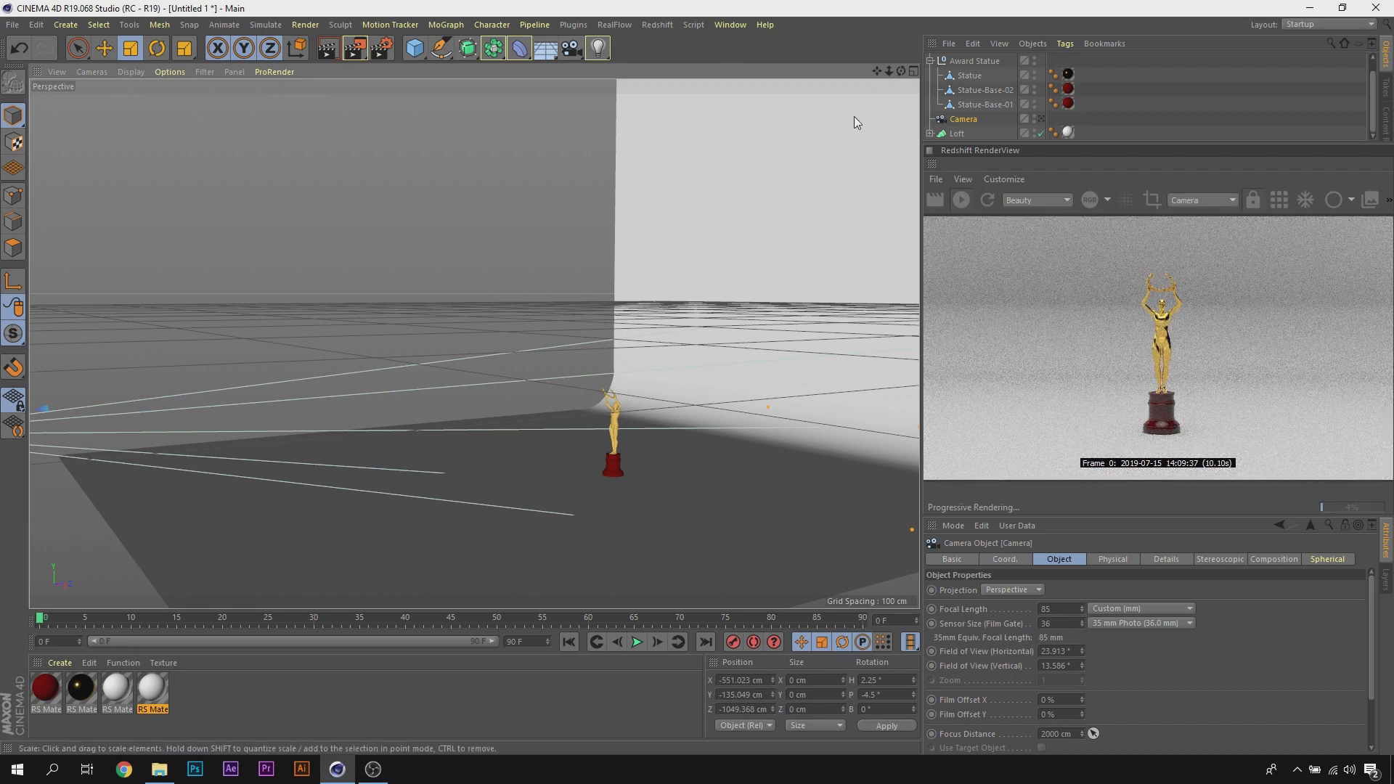
pyautogui.moveTo(901, 71); pyautogui.dragTo(835, 85)
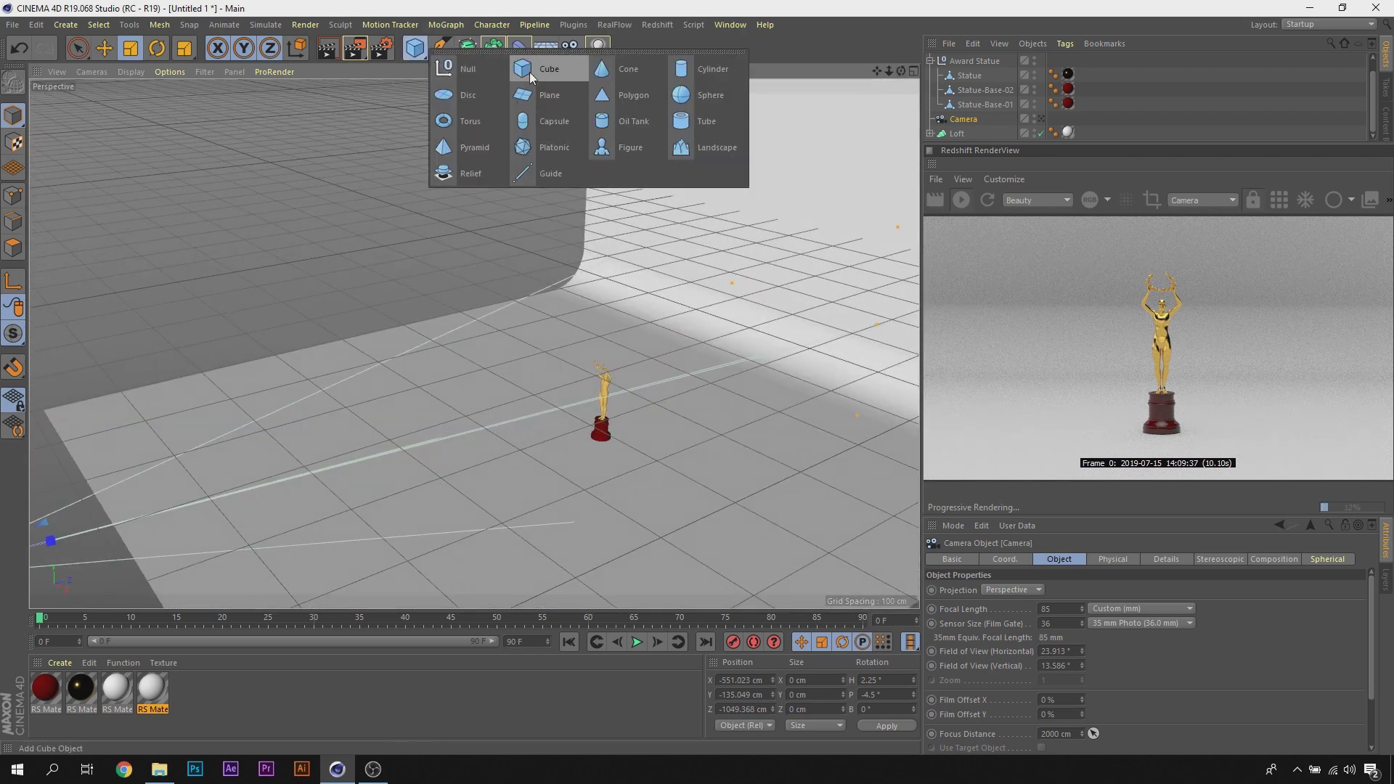
pyautogui.moveTo(420, 56); pyautogui.dragTo(588, 69)
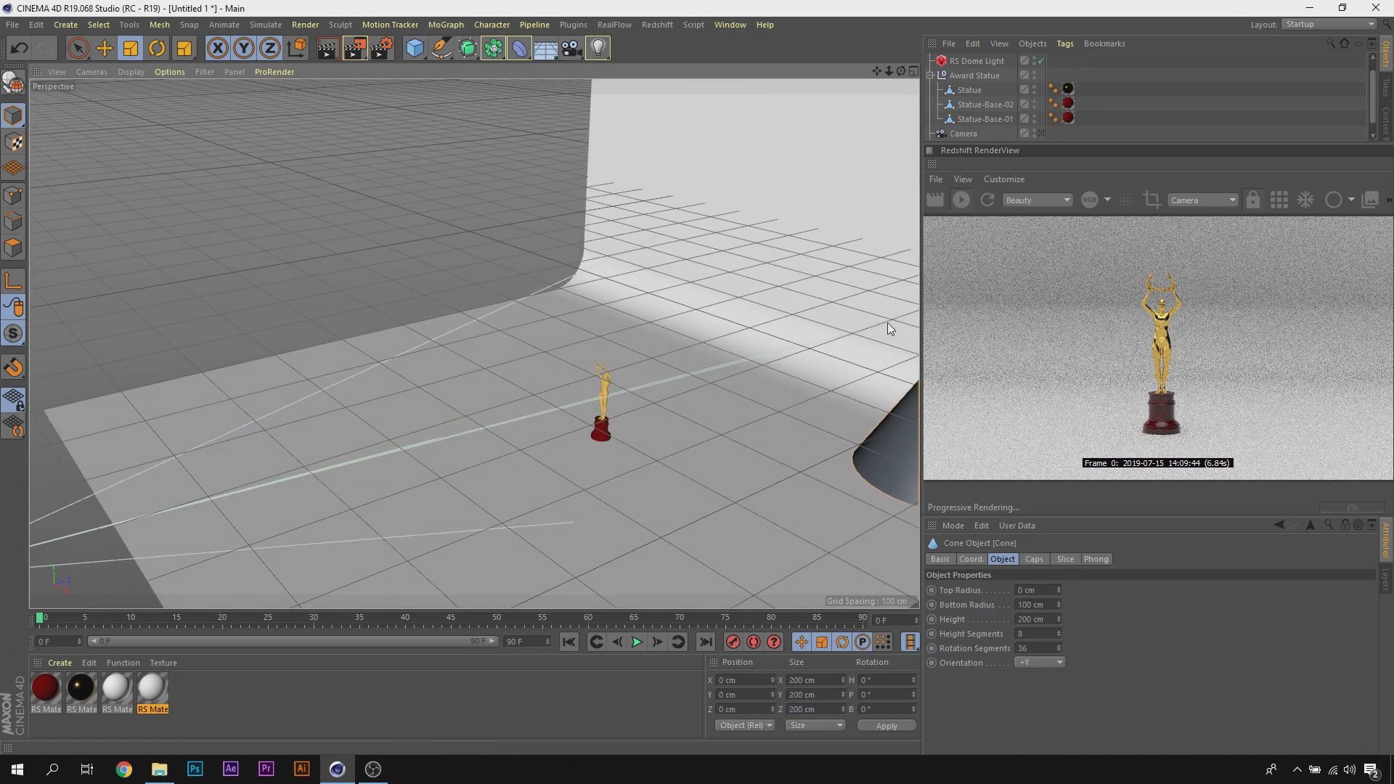
pyautogui.moveTo(878, 71); pyautogui.dragTo(878, 71)
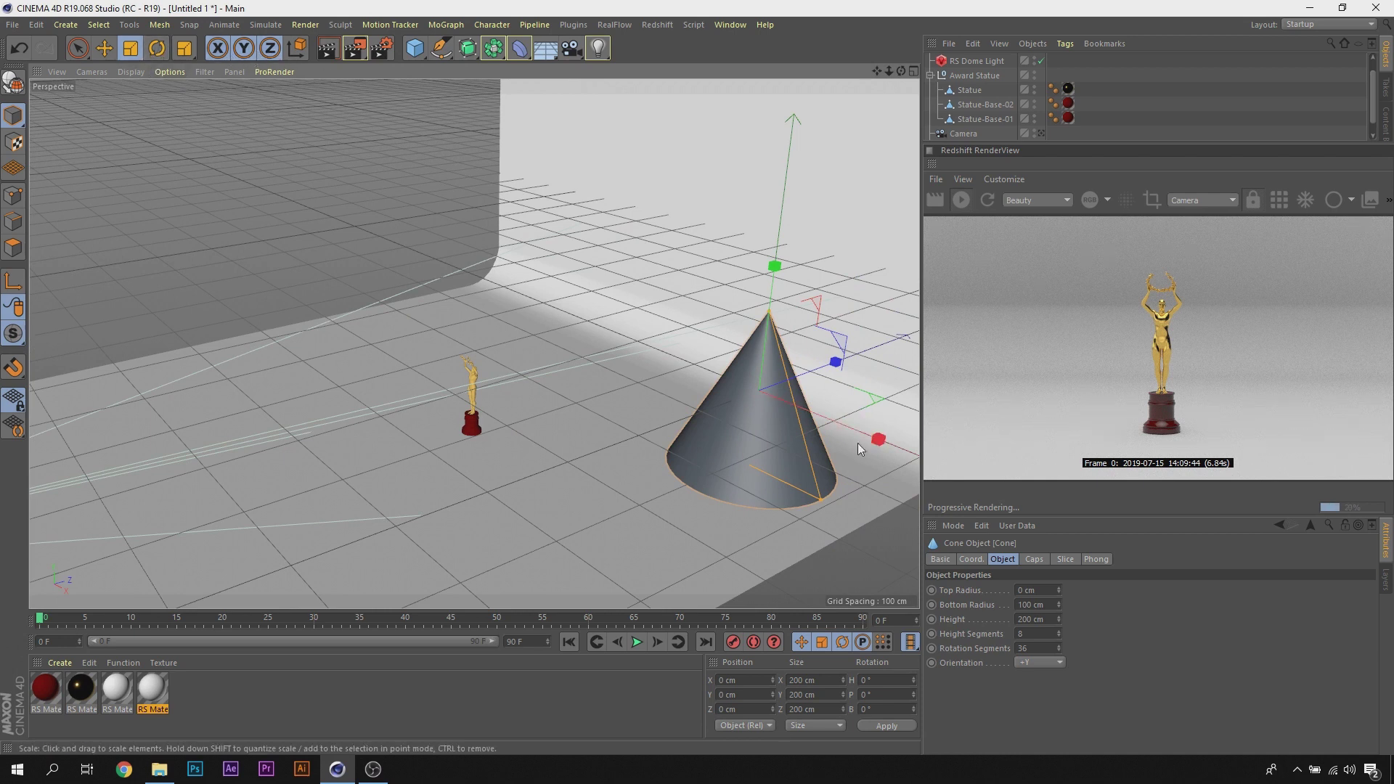
pyautogui.scroll(1, 979, 85)
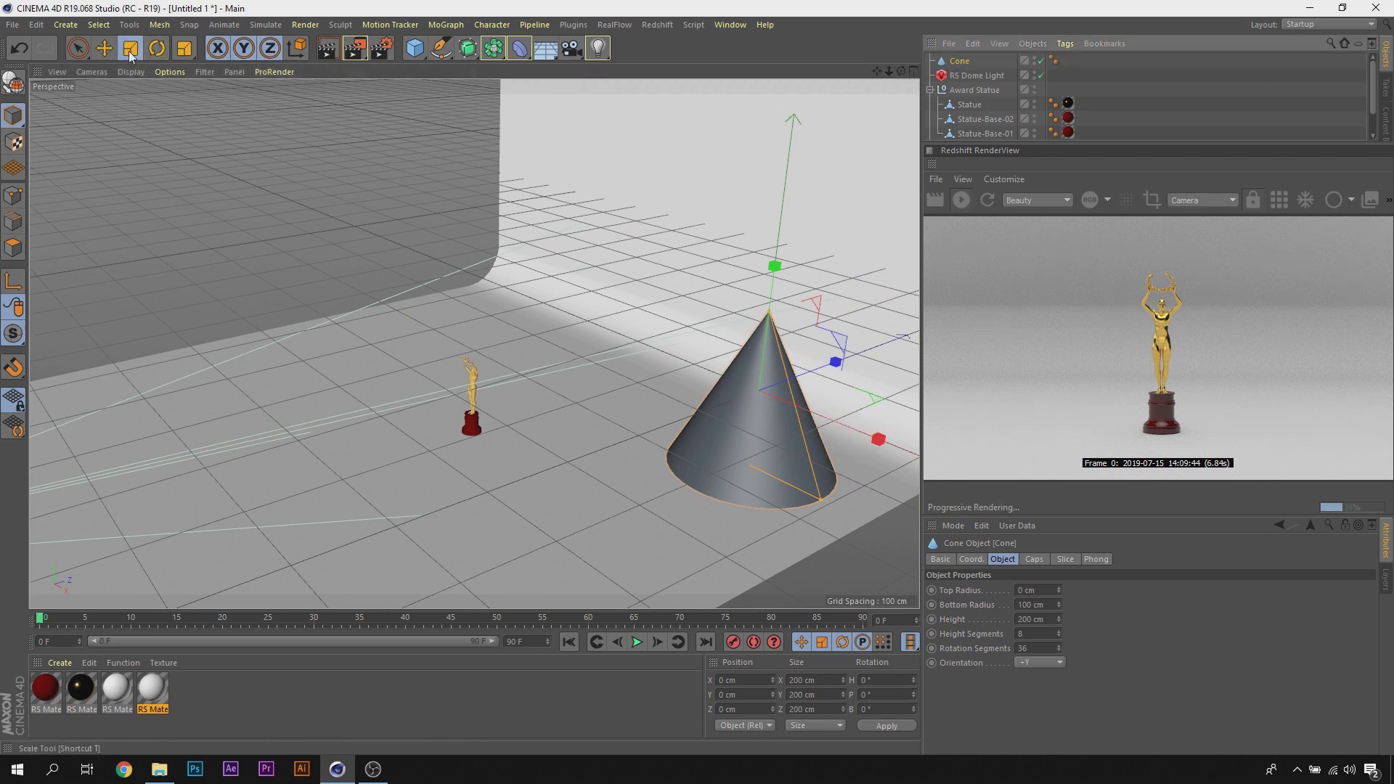
pyautogui.press('e')
pyautogui.moveTo(872, 447)
pyautogui.mouseDown()
pyautogui.moveTo(646, 429)
pyautogui.moveTo(499, 247)
pyautogui.moveTo(517, 377)
pyautogui.moveTo(481, 494)
pyautogui.moveTo(463, 523)
pyautogui.moveTo(395, 485)
pyautogui.moveTo(489, 534)
pyautogui.moveTo(434, 460)
pyautogui.moveTo(451, 501)
pyautogui.moveTo(447, 467)
pyautogui.moveTo(478, 464)
pyautogui.mouseUp()
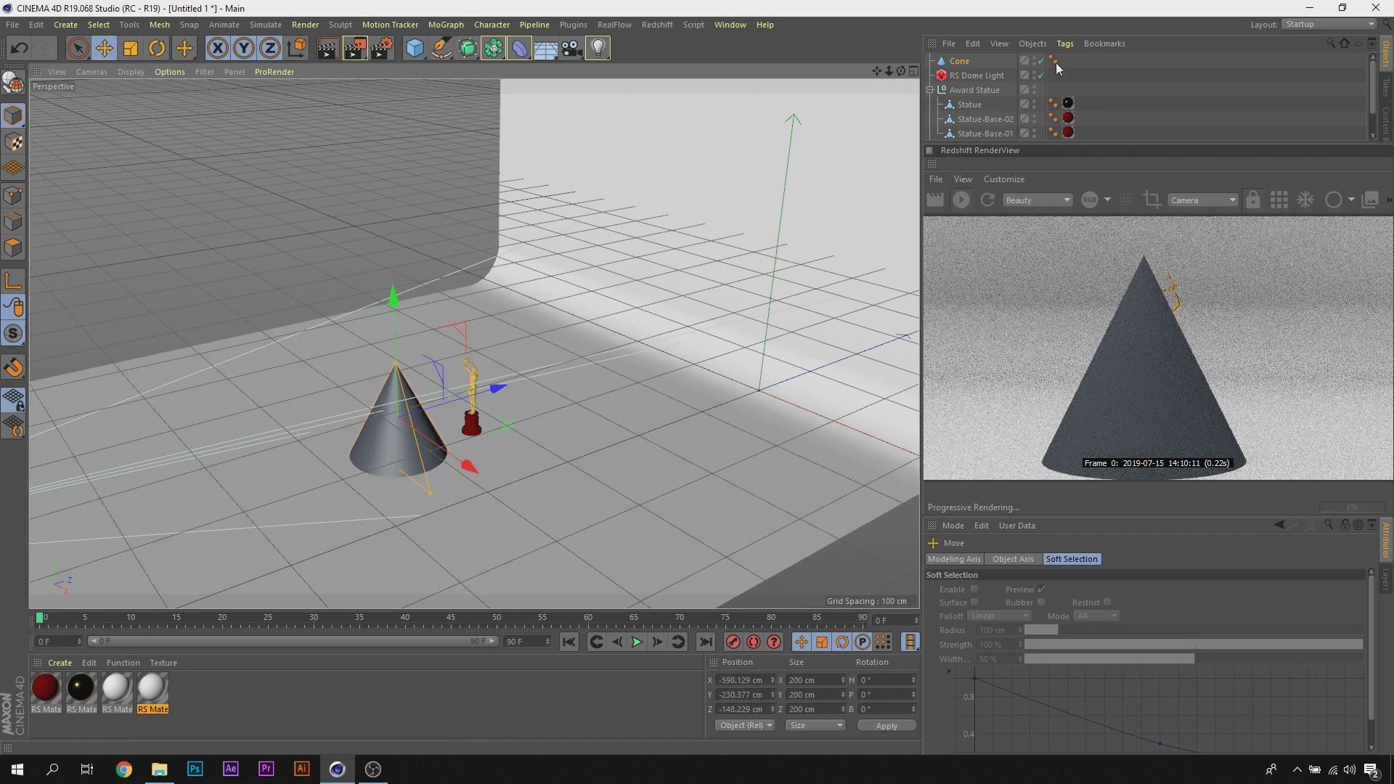
pyautogui.click(964, 54)
# Step: Delete the cone, lock the RenderView camera, and bring up Render Settings
pyautogui.press('Delete')
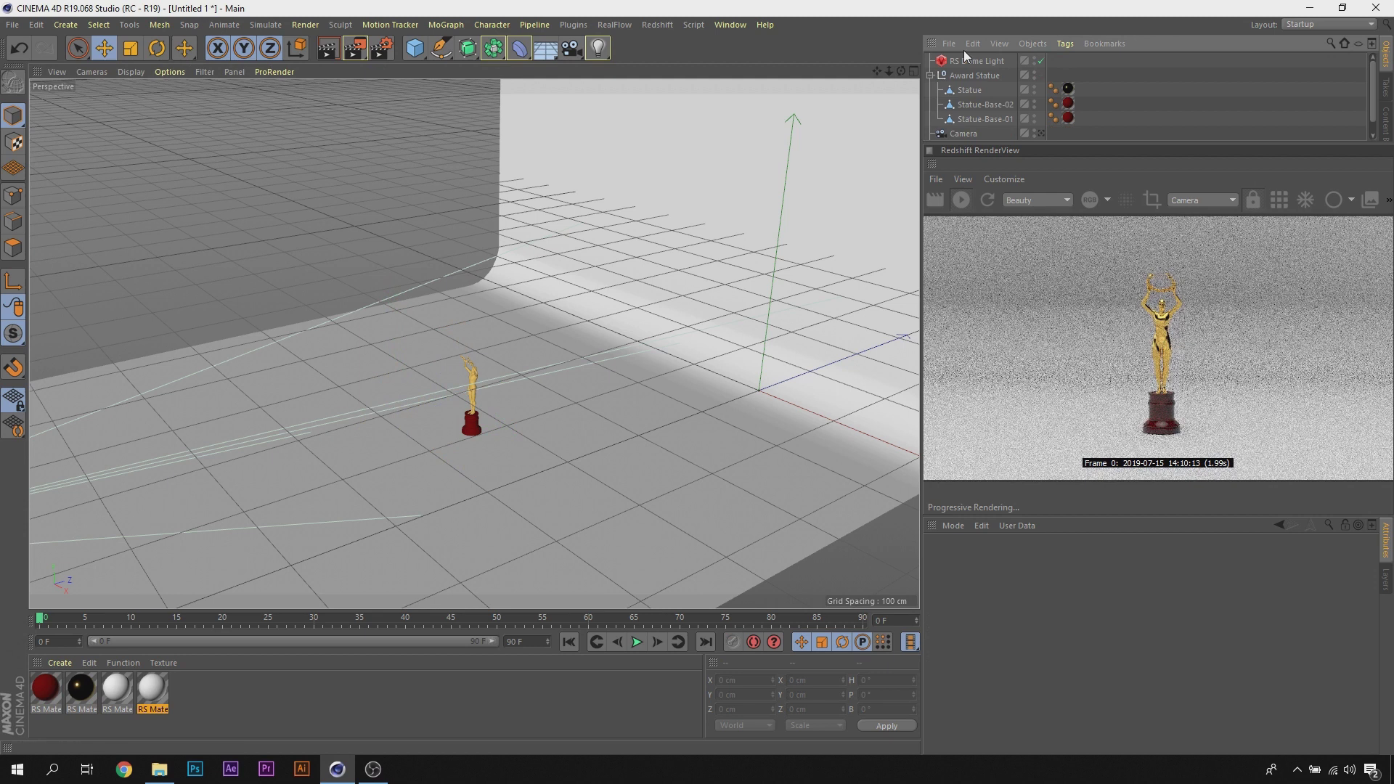
pyautogui.click(1255, 196)
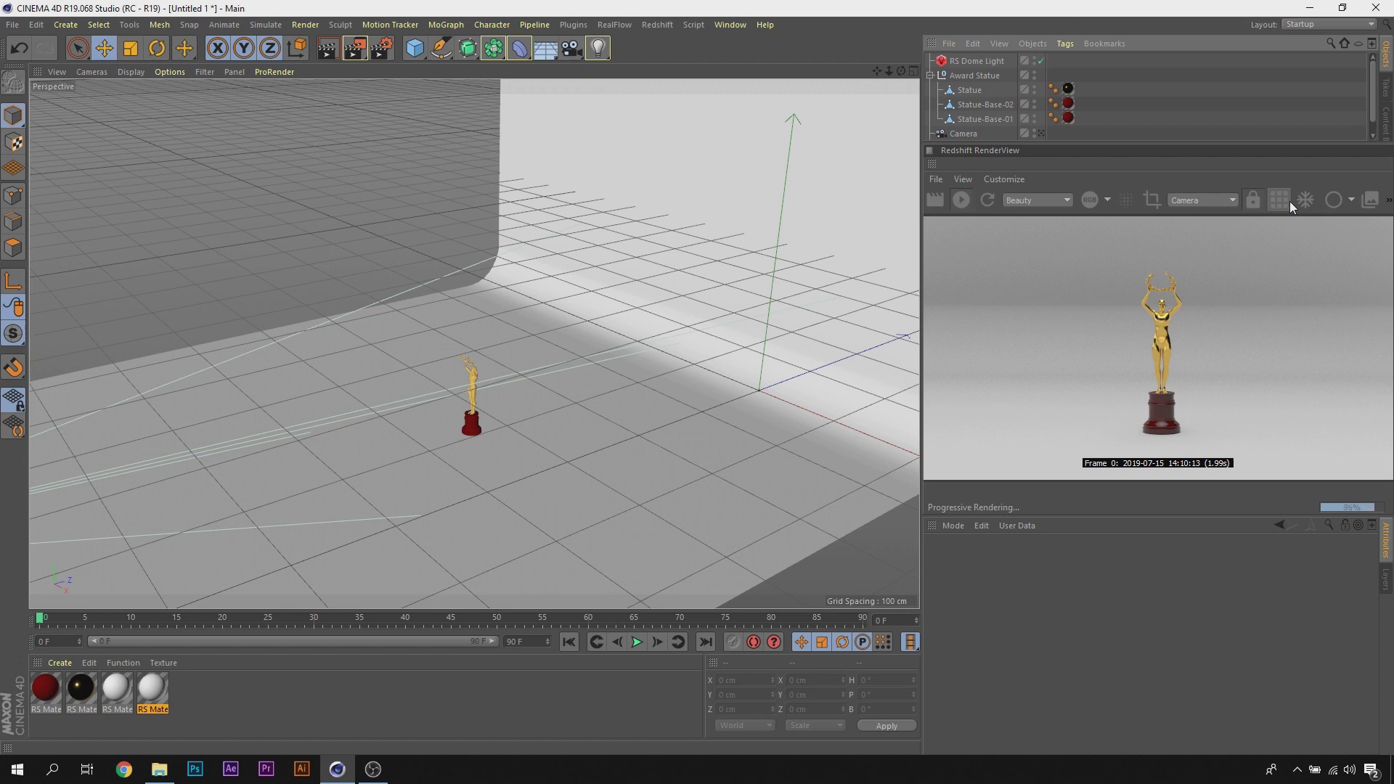
pyautogui.click(381, 54)
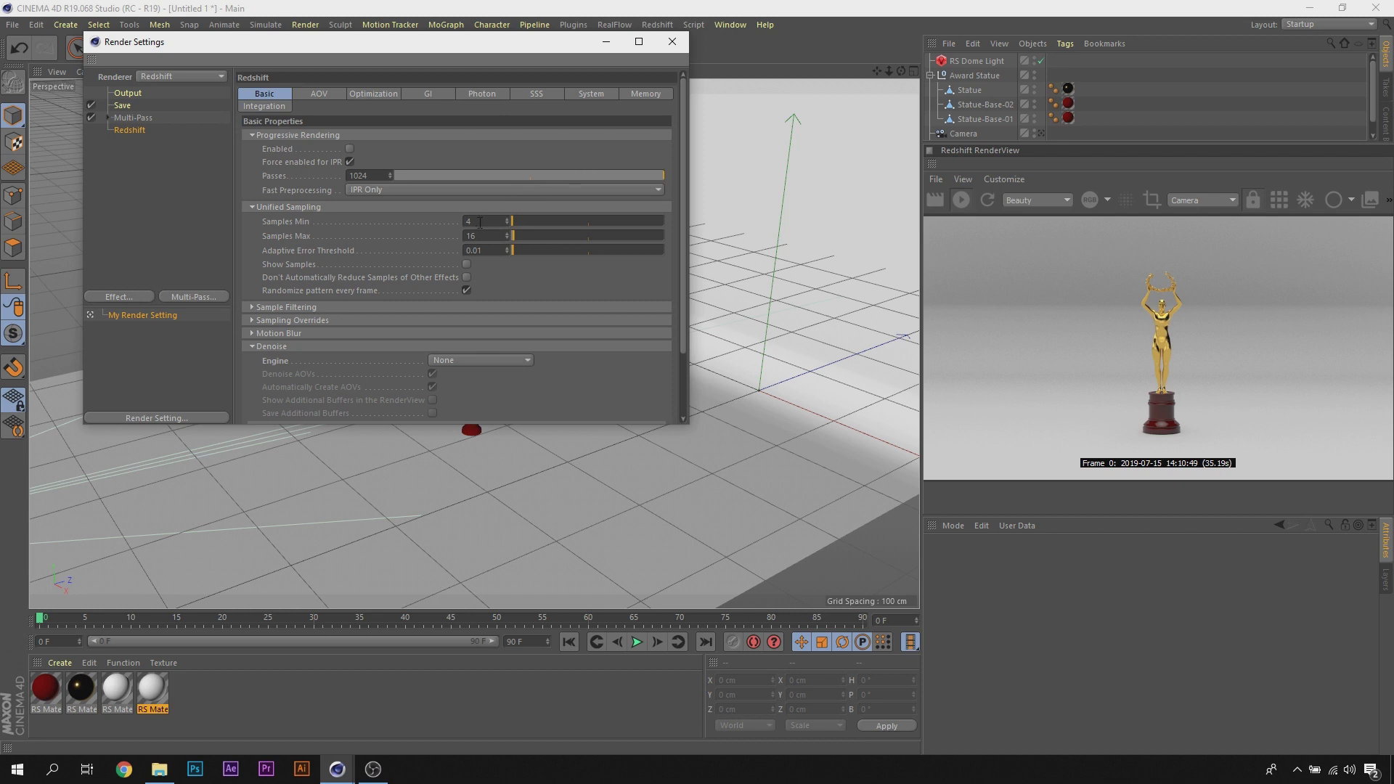
# Step: Set Unified Sampling Samples Min to 80 and Samples Max to 100, then close Render Settings
pyautogui.doubleClick(494, 222)
pyautogui.press('Tab')
pyautogui.write('0')
pyautogui.click(494, 222)
pyautogui.write('0')
pyautogui.press('Return')
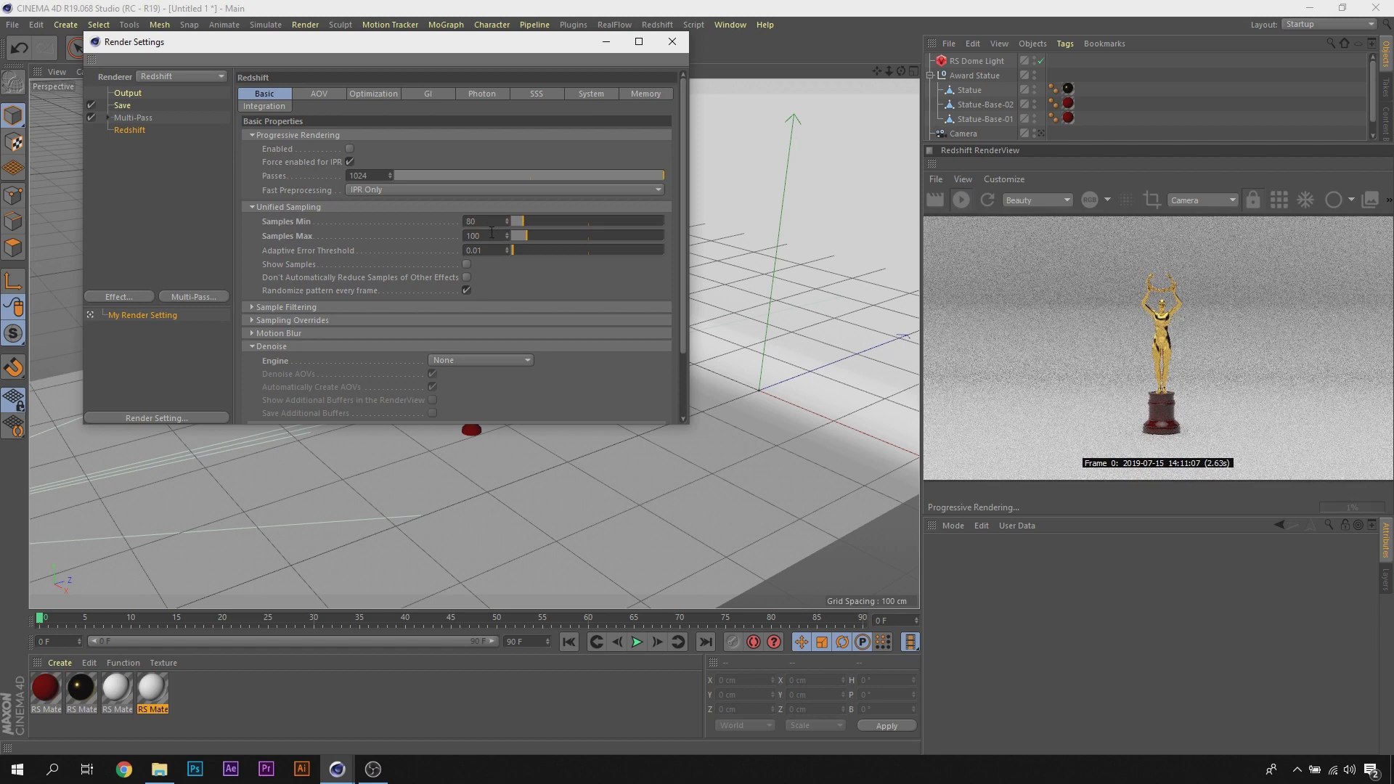
pyautogui.click(672, 42)
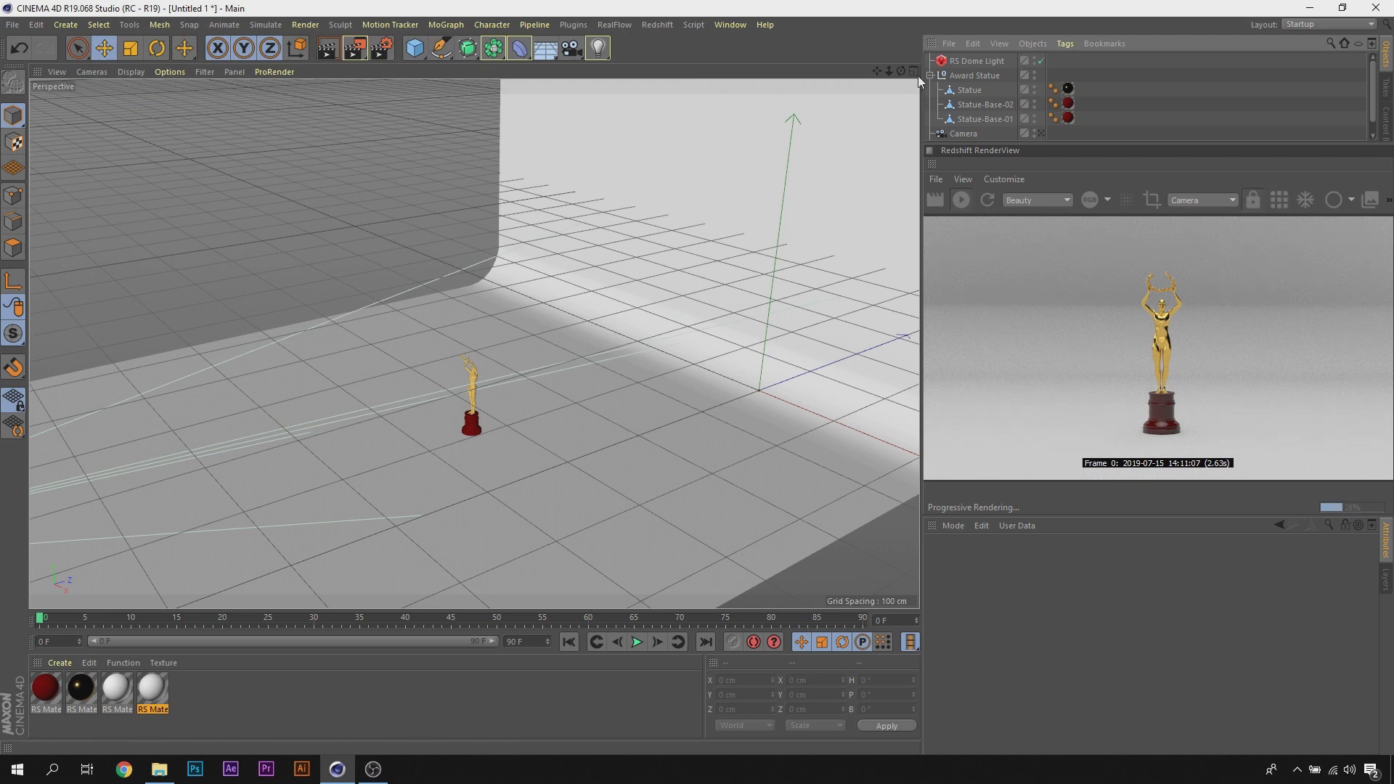
# Step: View through the scene Camera, reframe slightly closer, and switch the preview to bucket rendering
pyautogui.click(1041, 133)
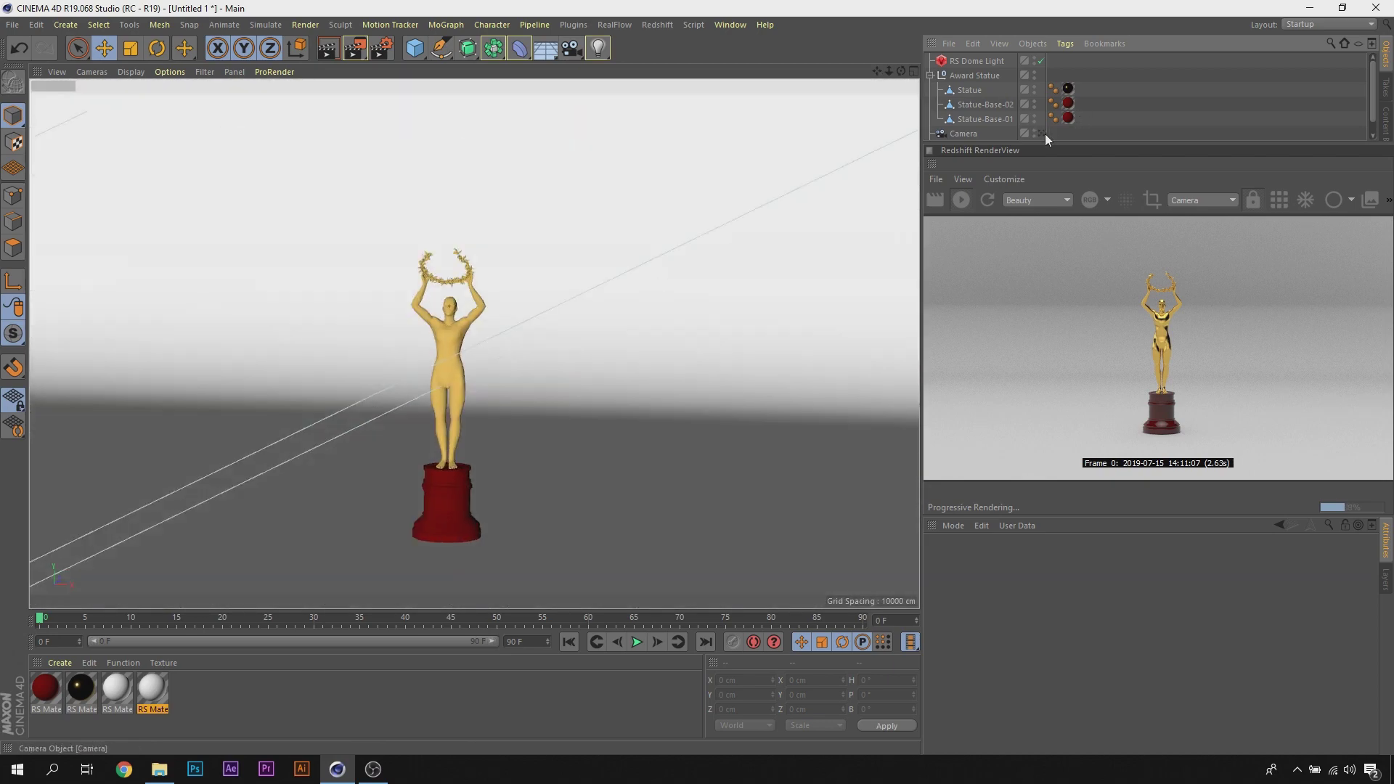
pyautogui.moveTo(887, 75); pyautogui.dragTo(475, 344)
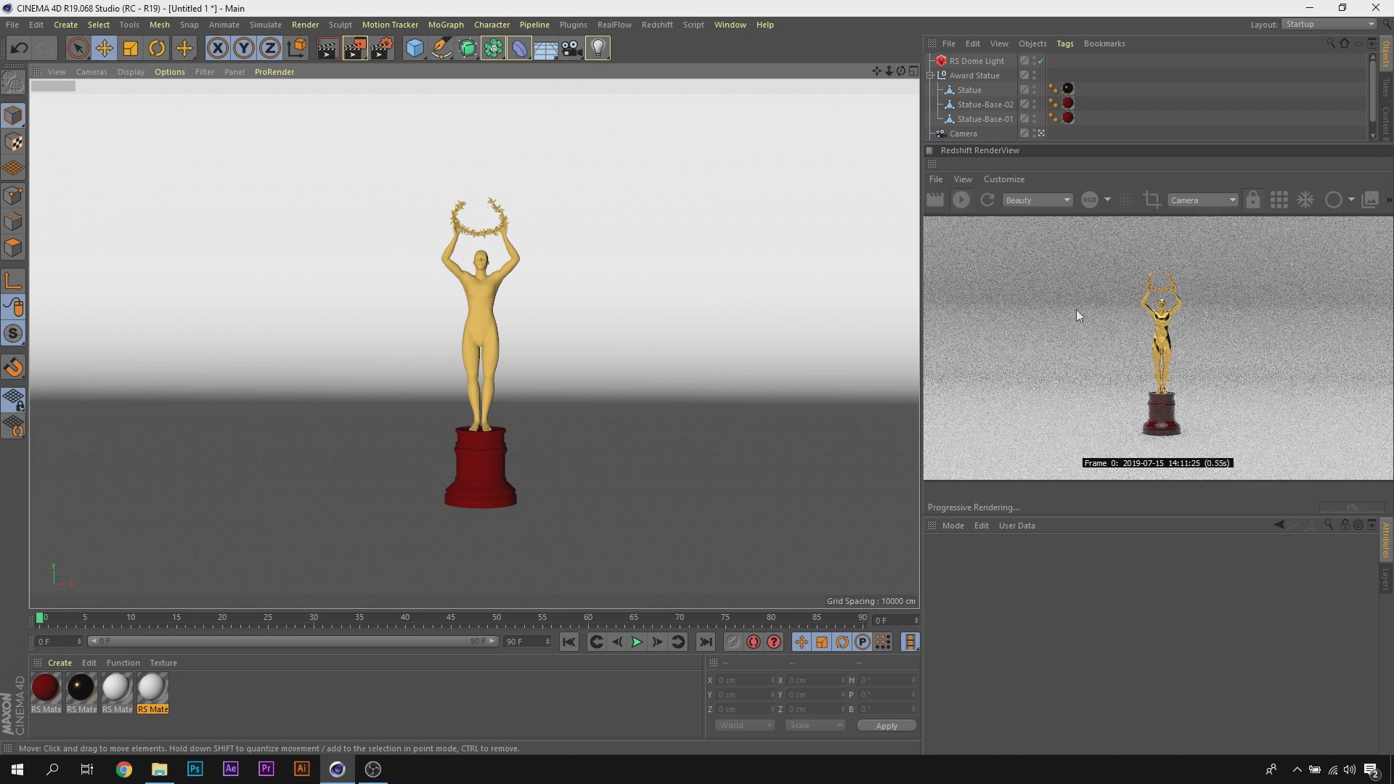
pyautogui.click(1279, 201)
# Step: Drag Samples Min and Max up to about 471 and 500, then close Render Settings
pyautogui.click(379, 52)
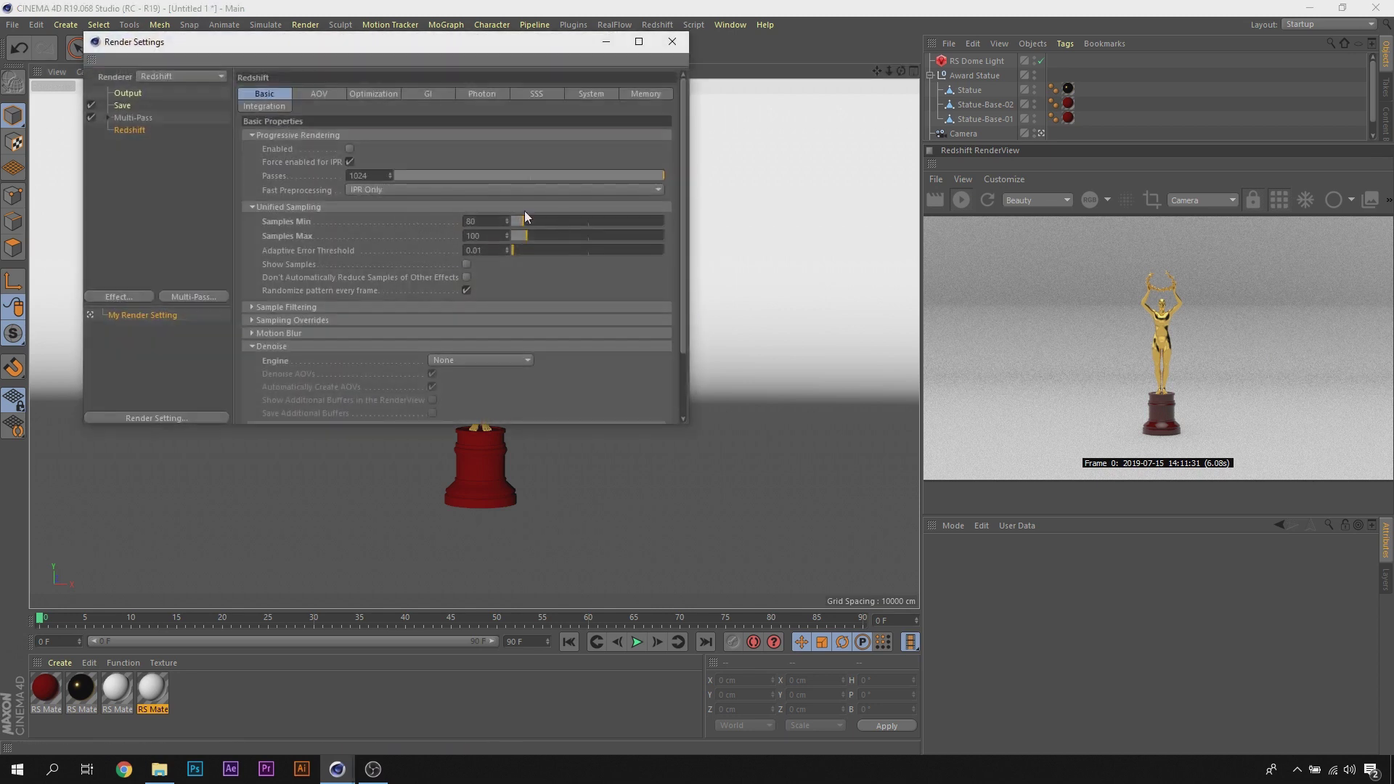
pyautogui.moveTo(560, 226); pyautogui.dragTo(581, 234)
pyautogui.click(672, 42)
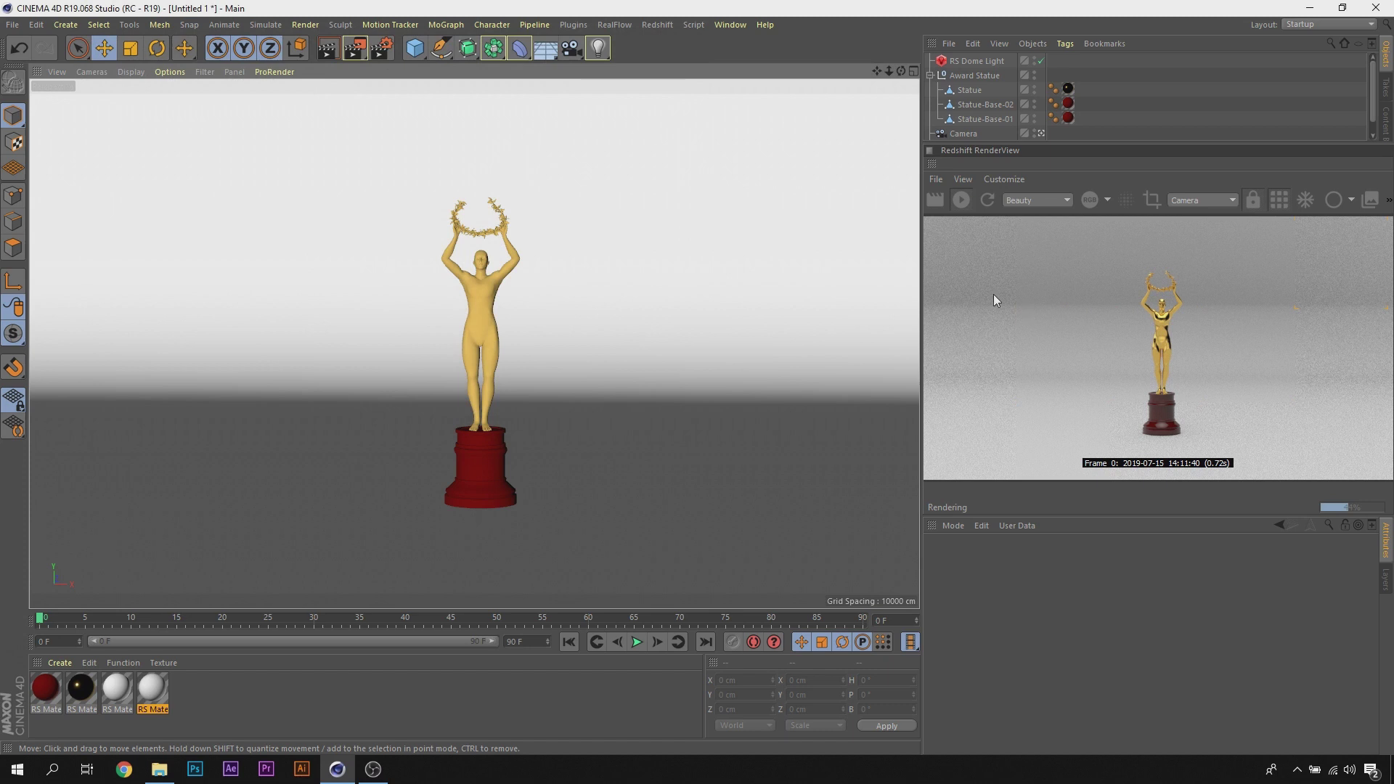
# Step: Switch the RenderView back to progressive rendering and select the scene Camera to show its attributes
pyautogui.click(965, 283)
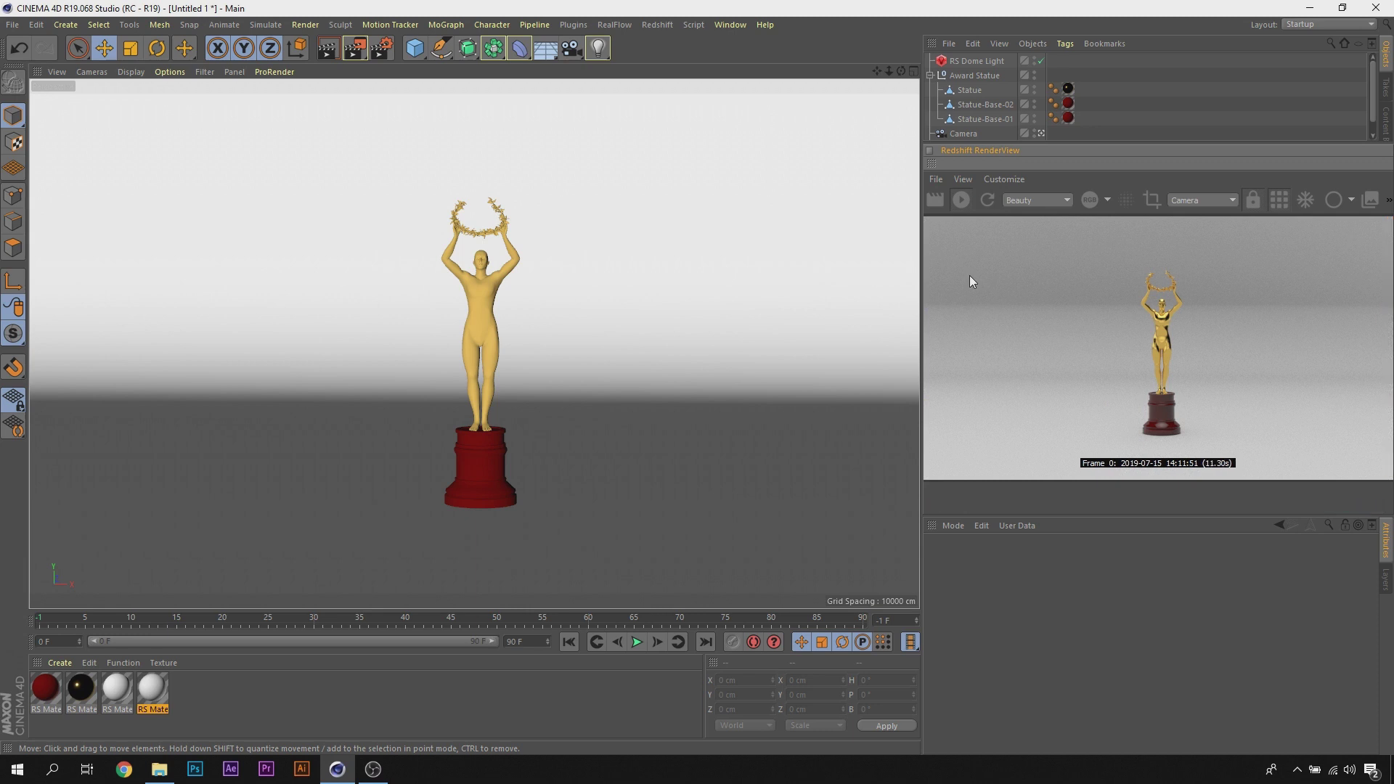
pyautogui.click(1281, 201)
pyautogui.click(1356, 199)
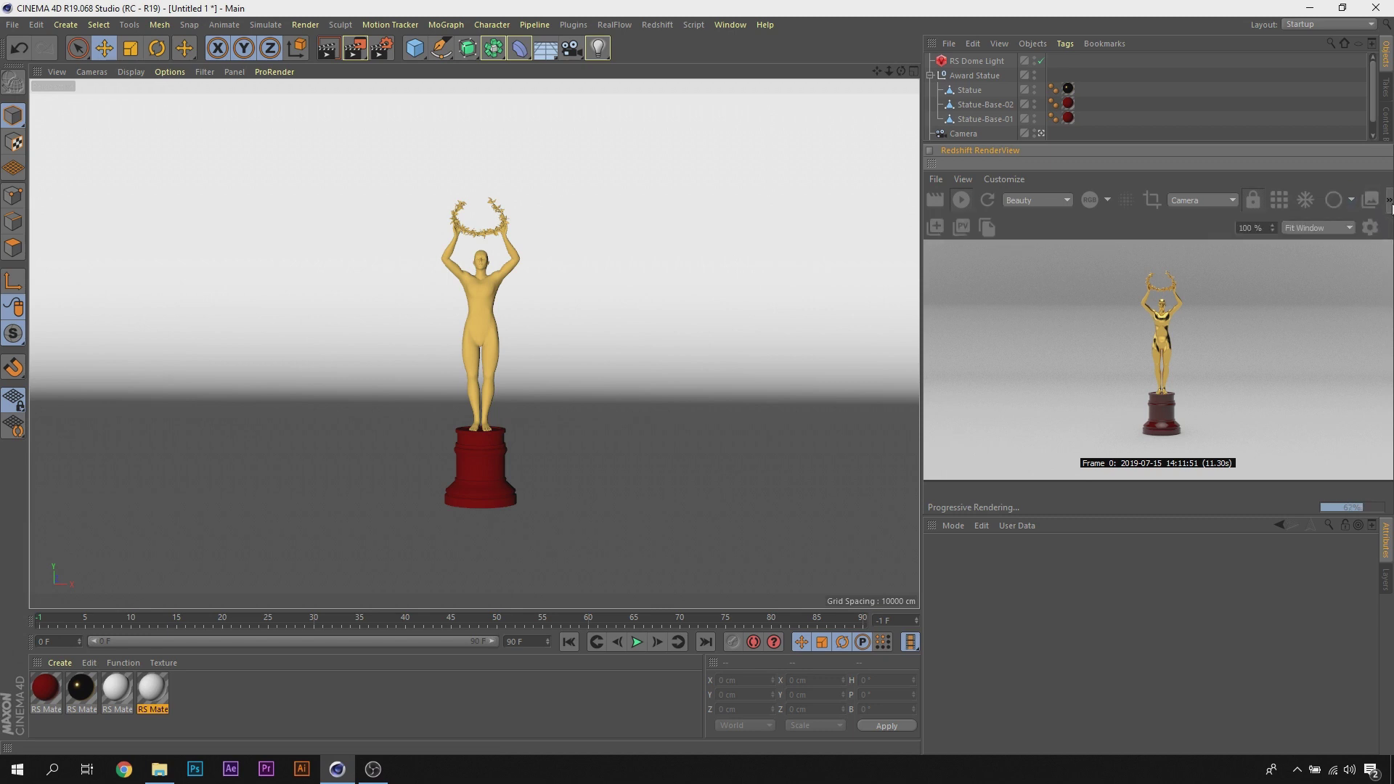
pyautogui.click(909, 262)
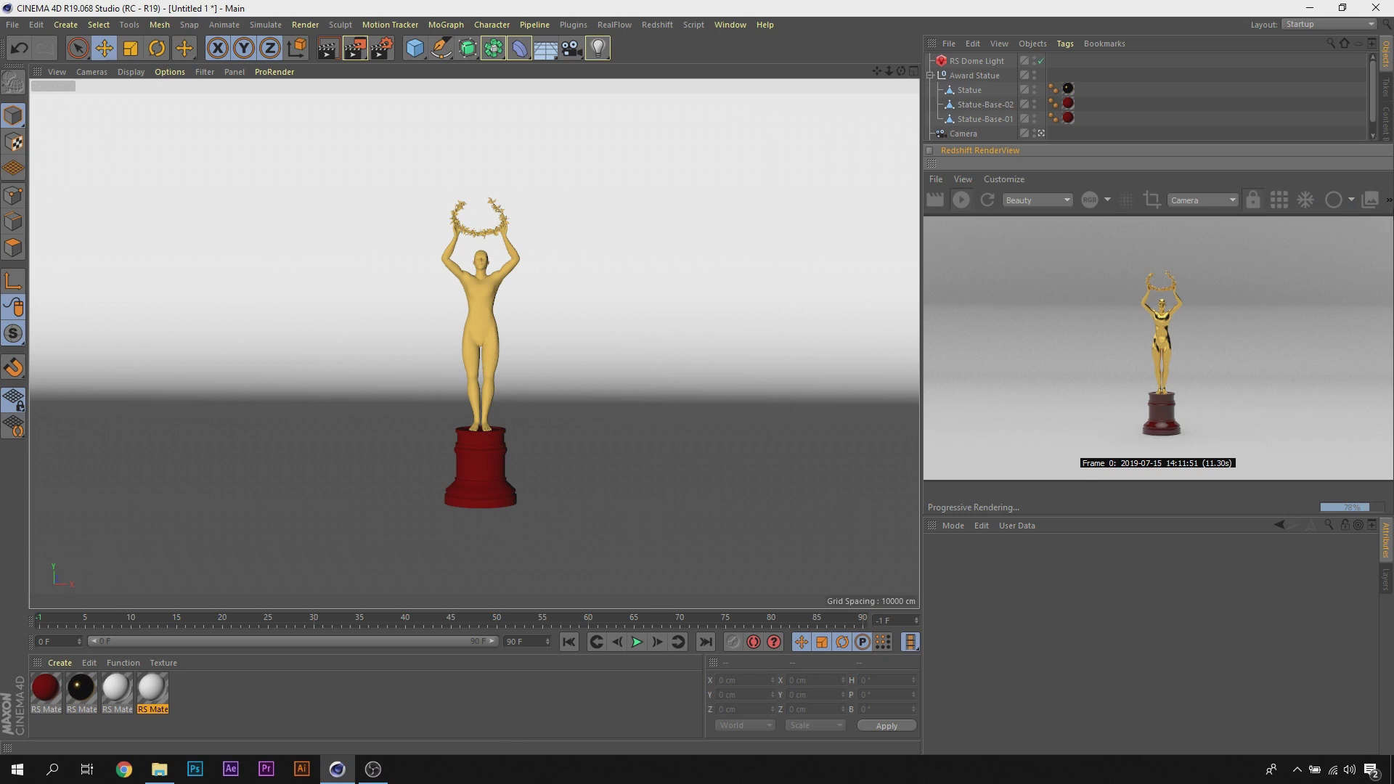
pyautogui.click(1389, 199)
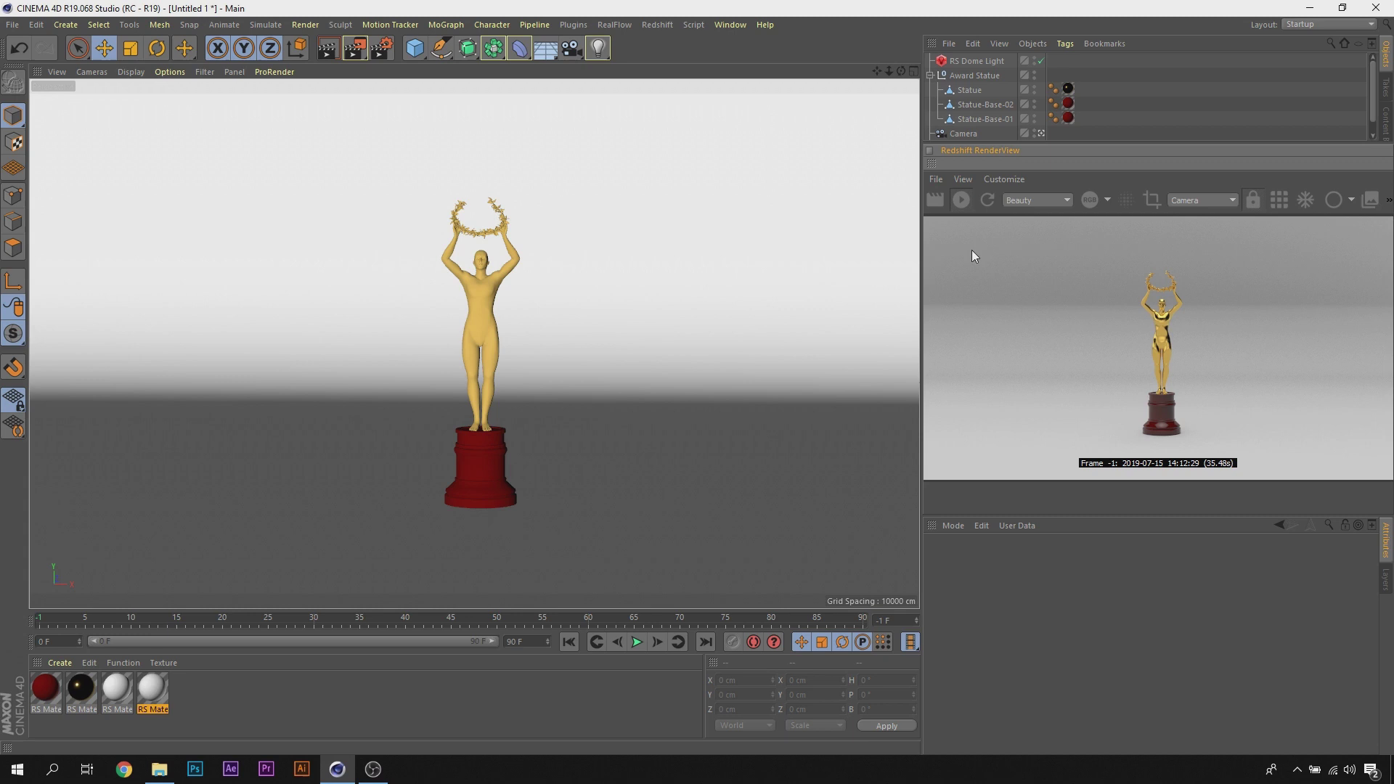
pyautogui.click(961, 201)
pyautogui.click(972, 135)
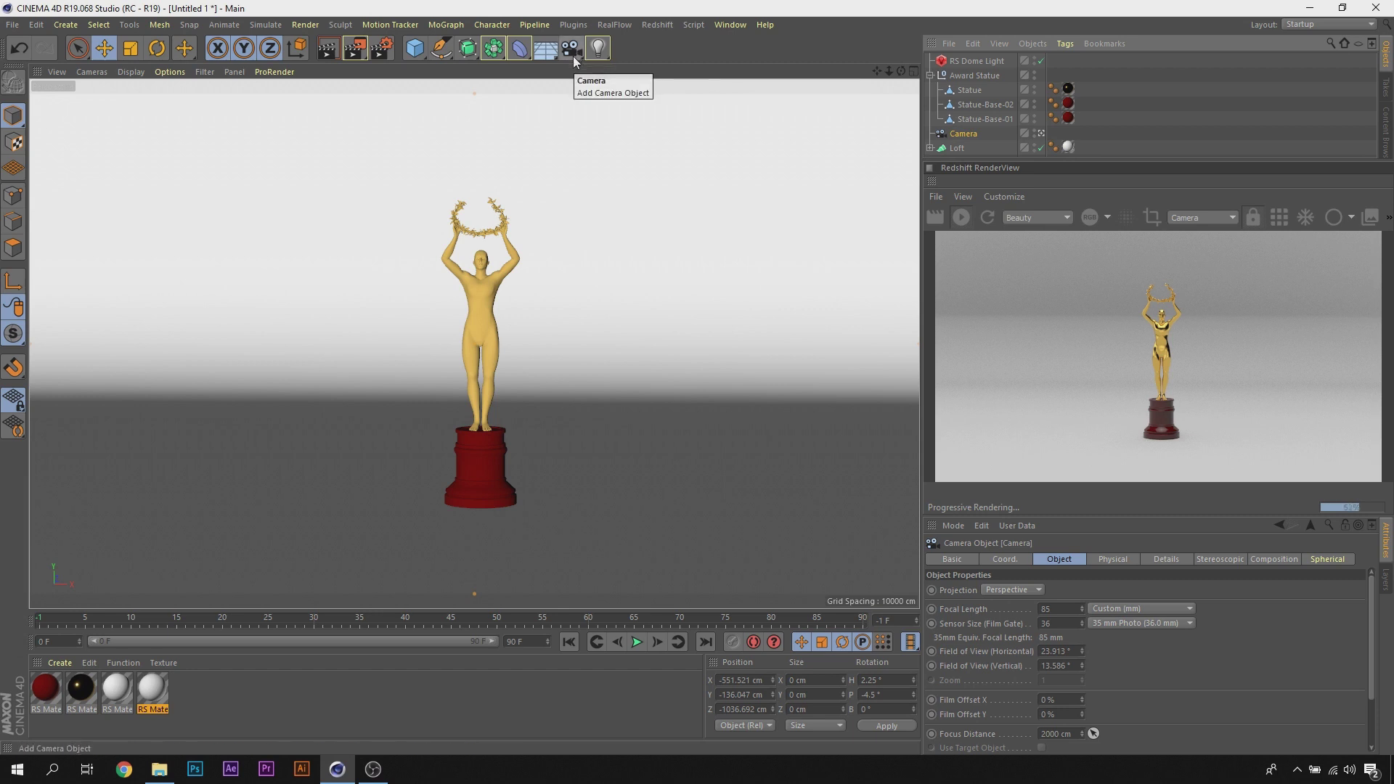
# Step: Add a standard Redshift camera, then delete the new RS Camera.1
pyautogui.click(659, 24)
pyautogui.moveTo(697, 76)
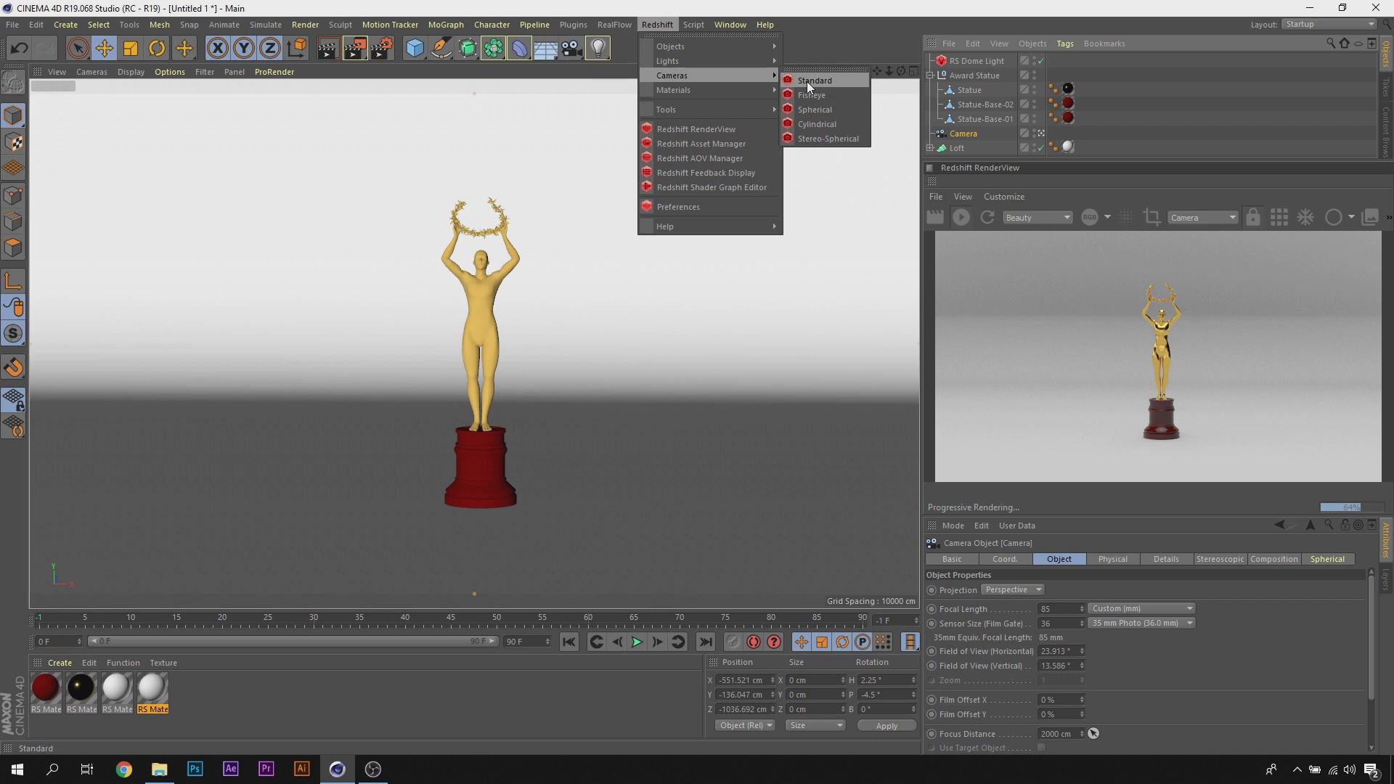
pyautogui.click(807, 81)
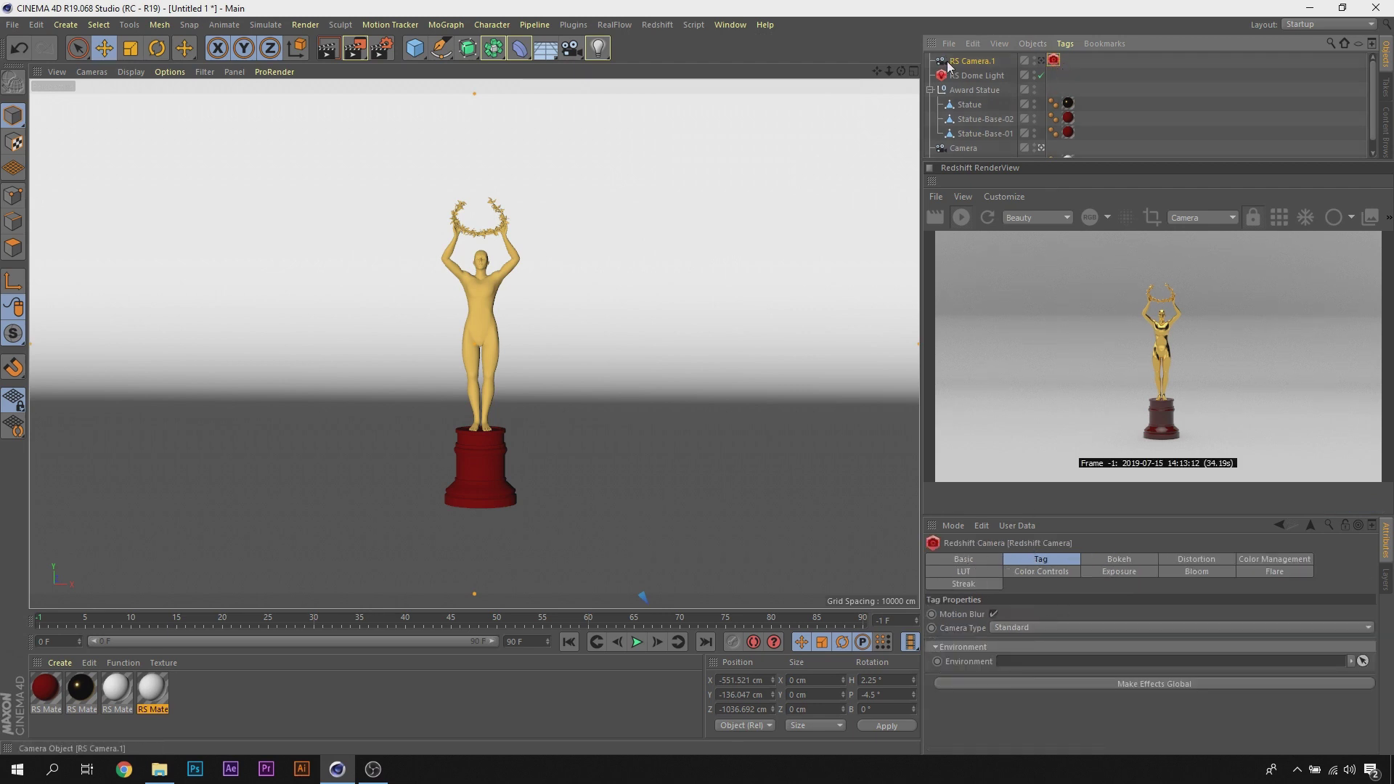
pyautogui.click(975, 61)
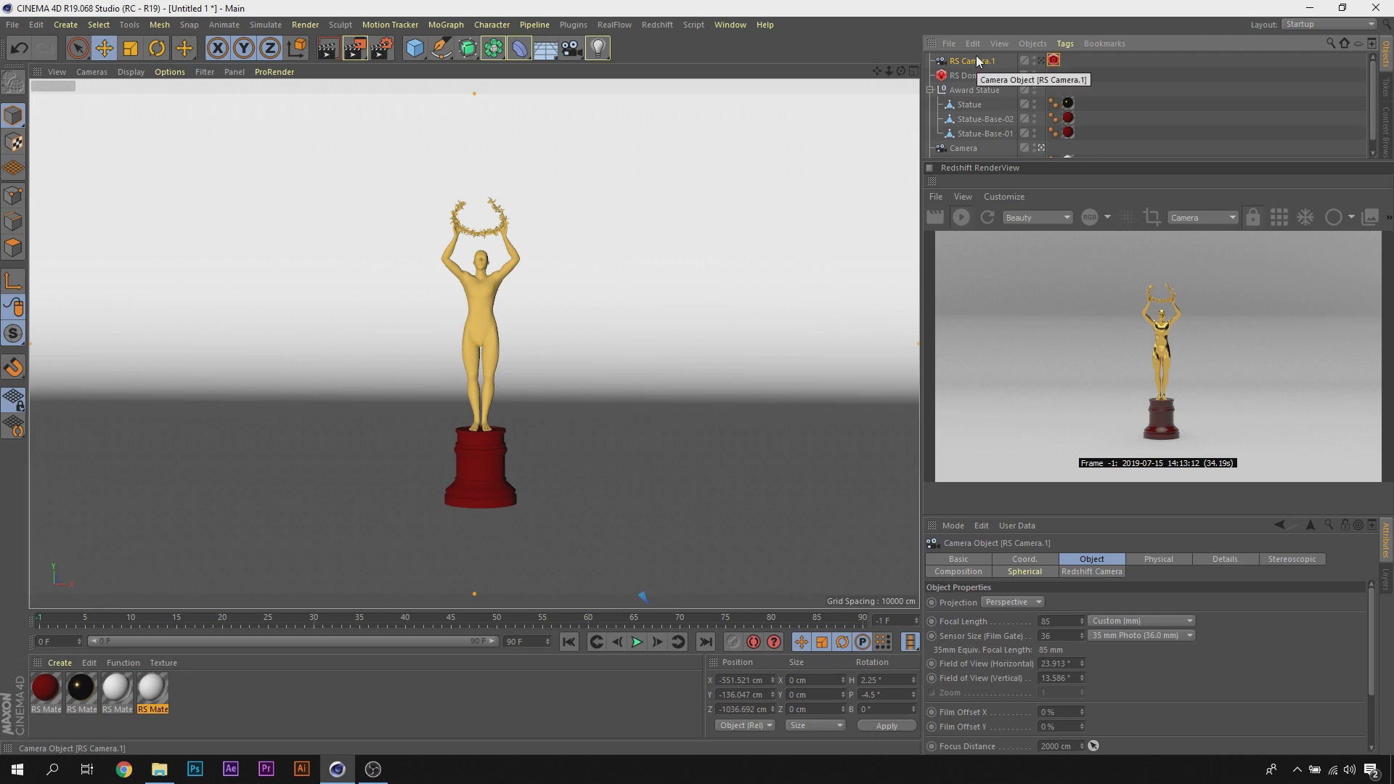
pyautogui.press('Delete')
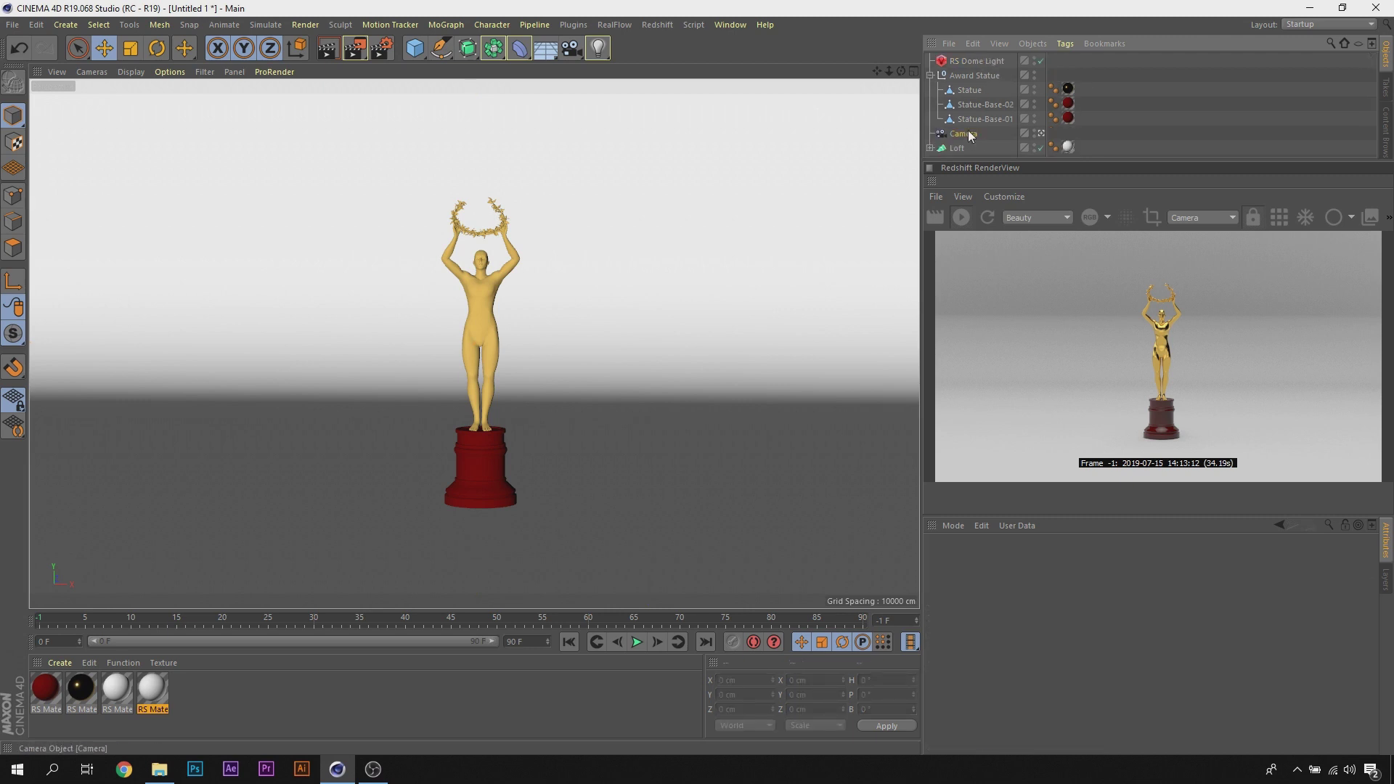
# Step: Rename the original scene camera to K1
pyautogui.click(965, 133)
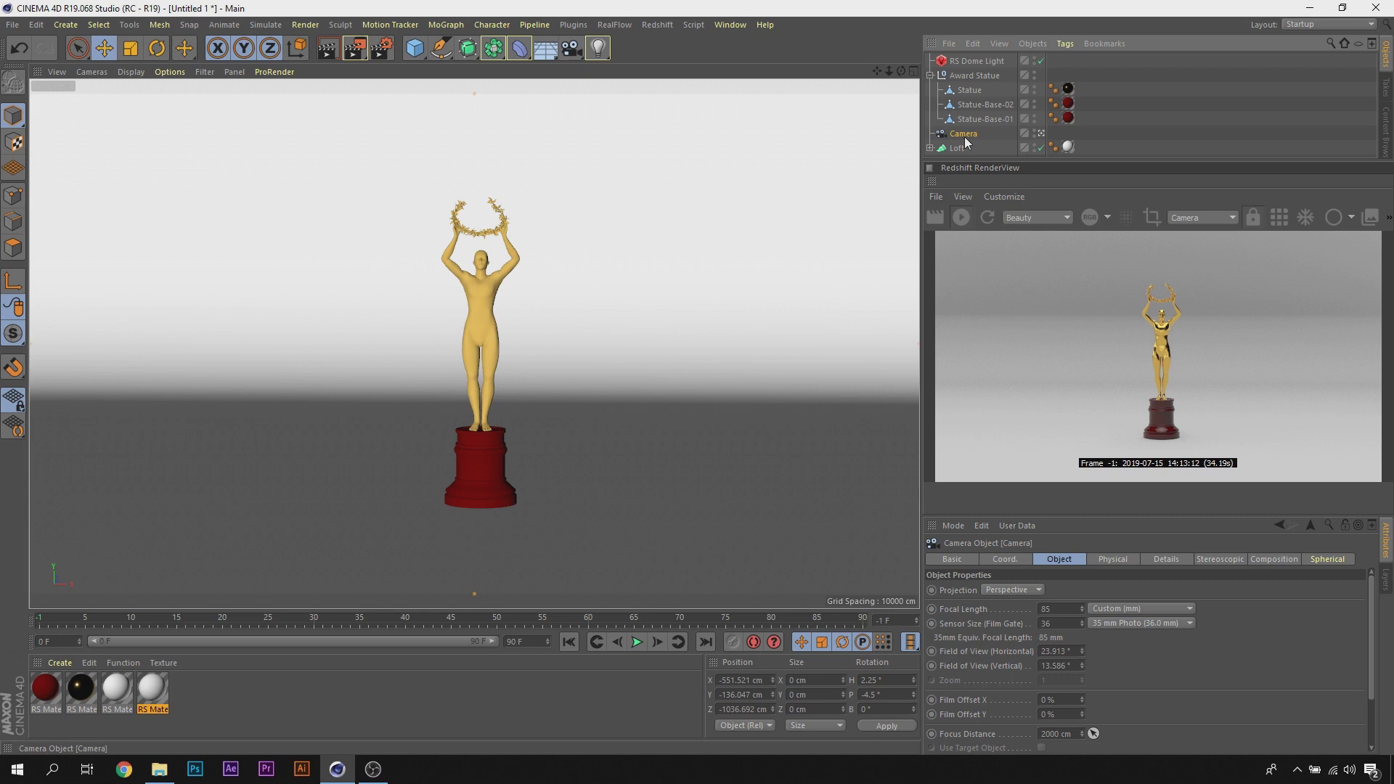
pyautogui.doubleClick(965, 135)
pyautogui.write('K1')
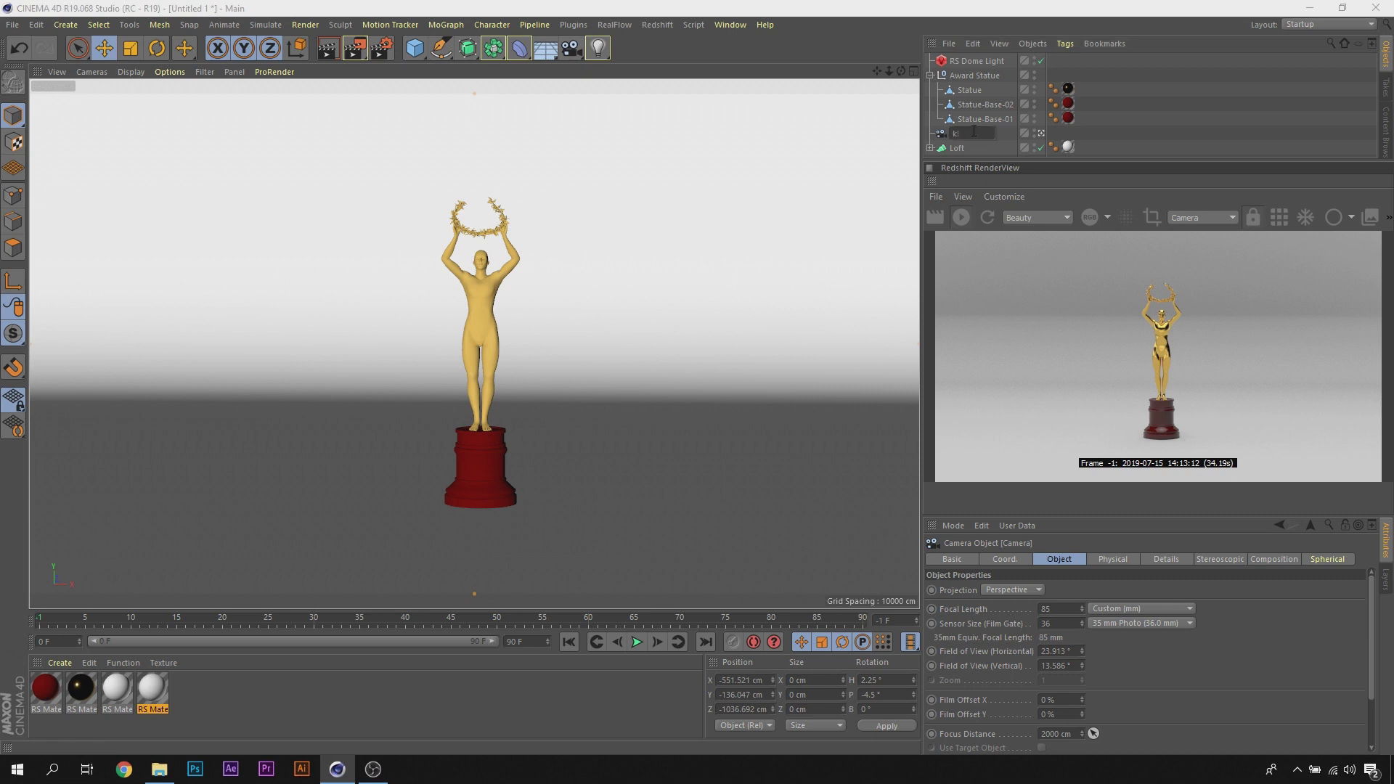
pyautogui.press('Return')
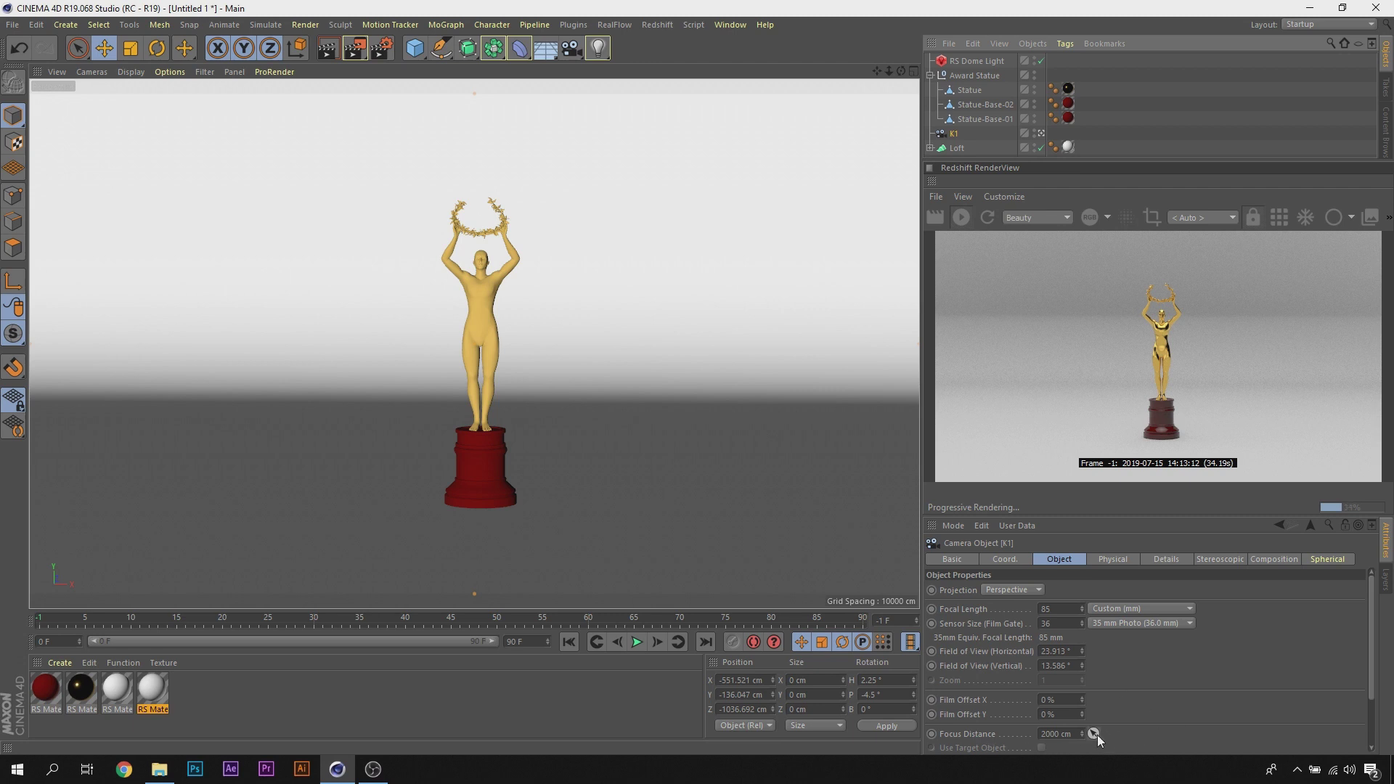
# Step: Leave K1's view, orbit low, and pull K1's focus distance in to about 1093 cm
pyautogui.click(1040, 134)
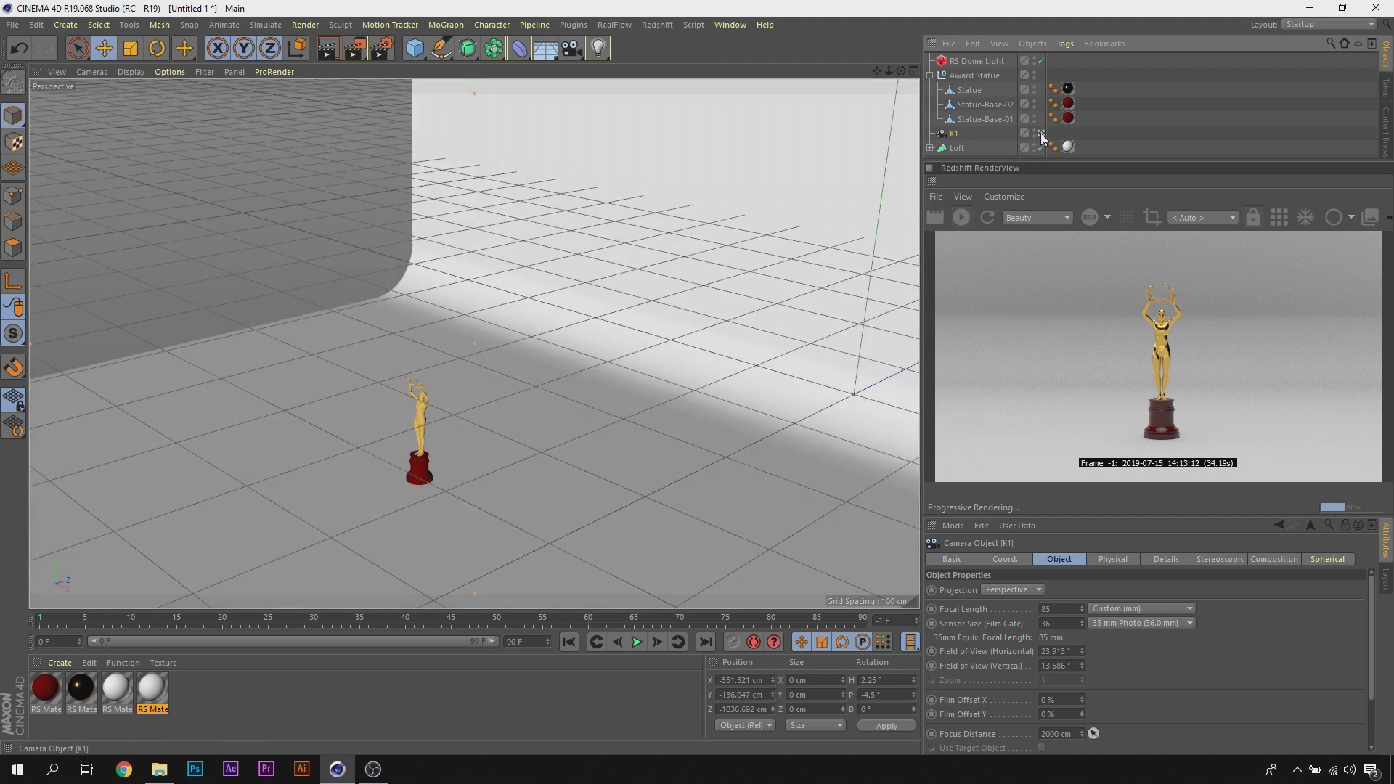
pyautogui.keyDown('alt'); pyautogui.moveTo(720, 222); pyautogui.dragTo(634, 194); pyautogui.keyUp('alt')
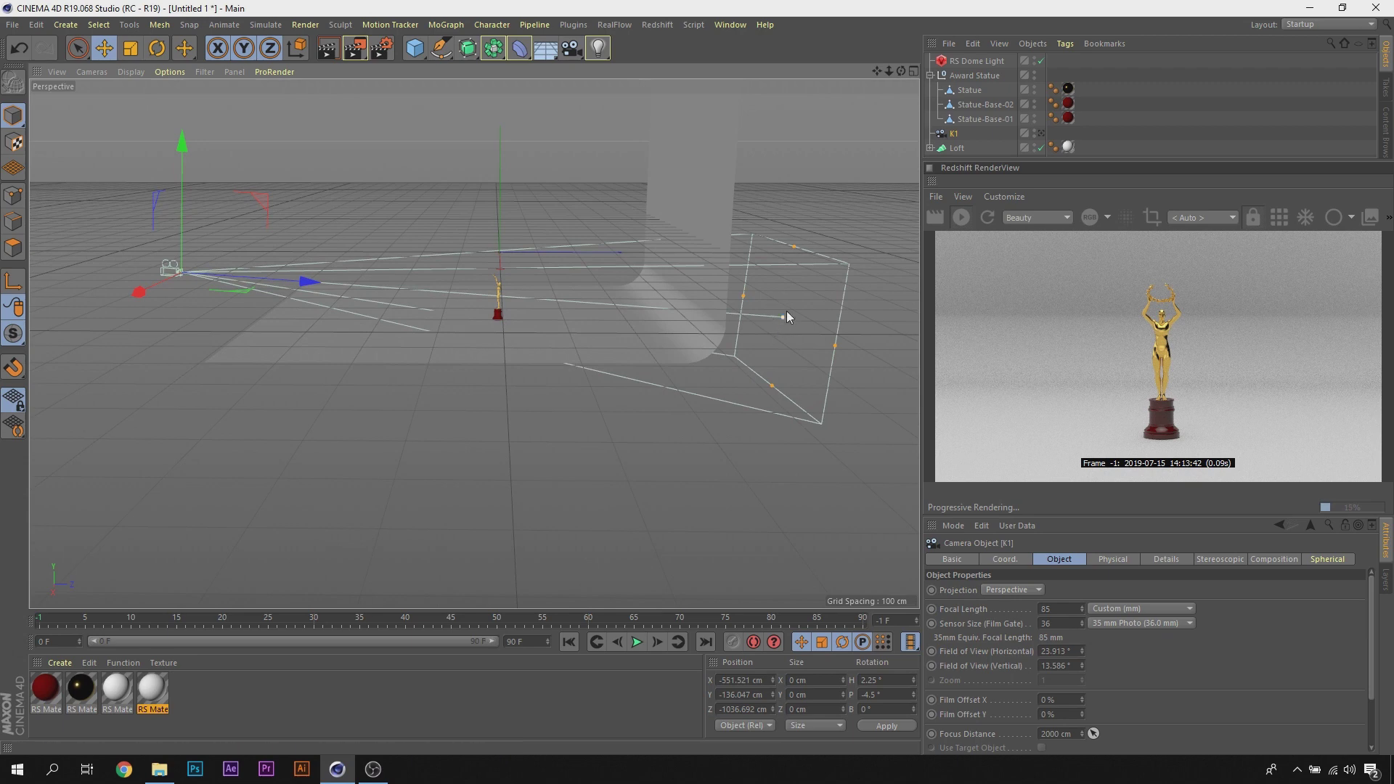
pyautogui.moveTo(1092, 734)
pyautogui.mouseDown()
pyautogui.moveTo(639, 319)
pyautogui.moveTo(514, 294)
pyautogui.moveTo(434, 337)
pyautogui.mouseUp()
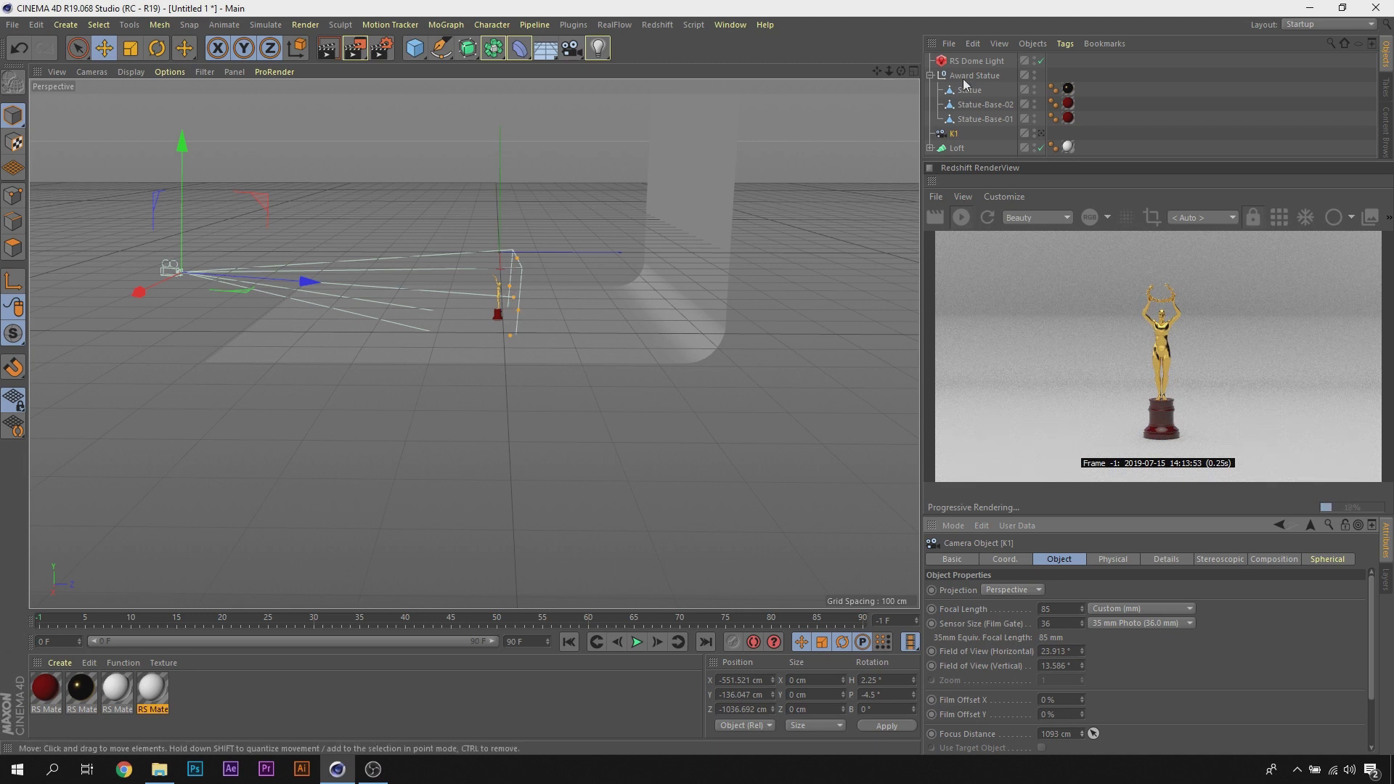
# Step: Tag K1 with a Redshift Camera tag, enabling bokeh override with Derive Focus Distance off at 100 cm
pyautogui.rightClick(958, 135)
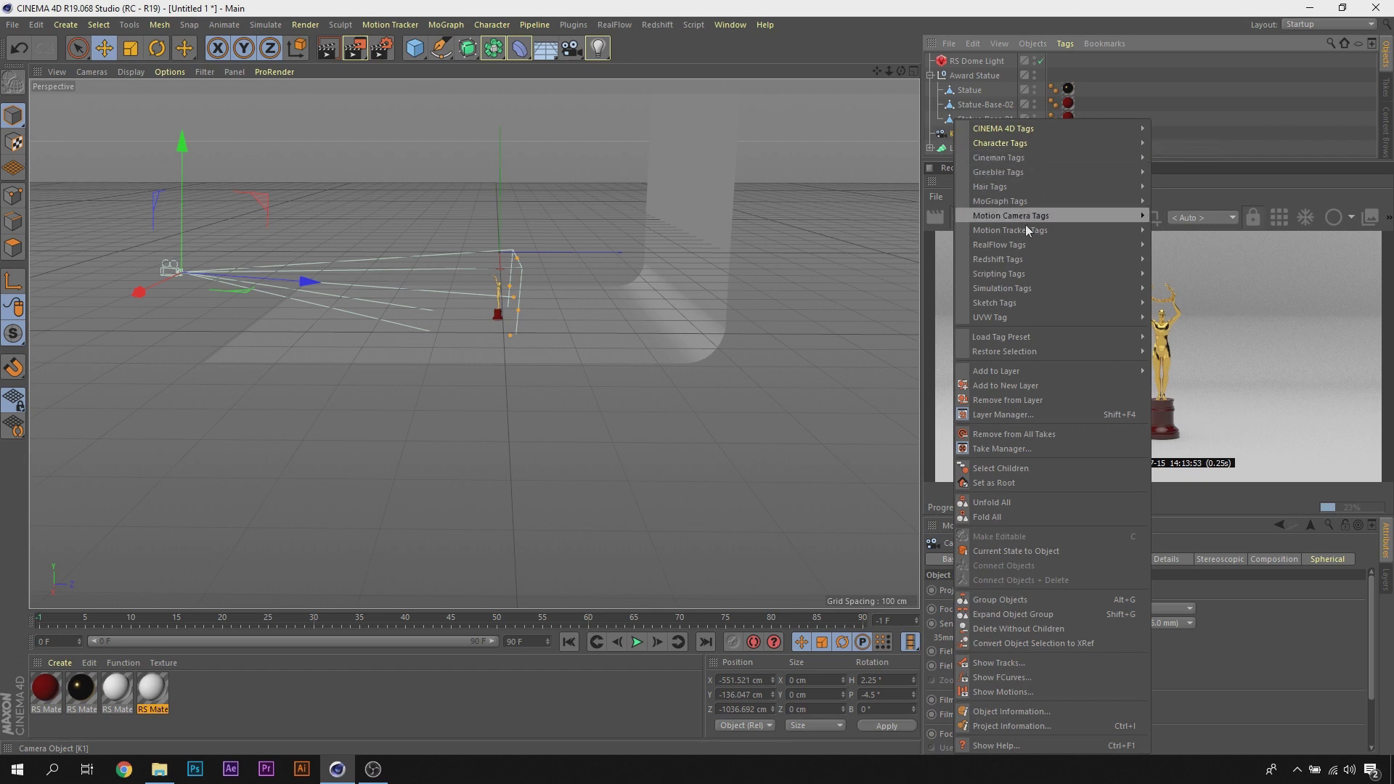
pyautogui.moveTo(999, 259)
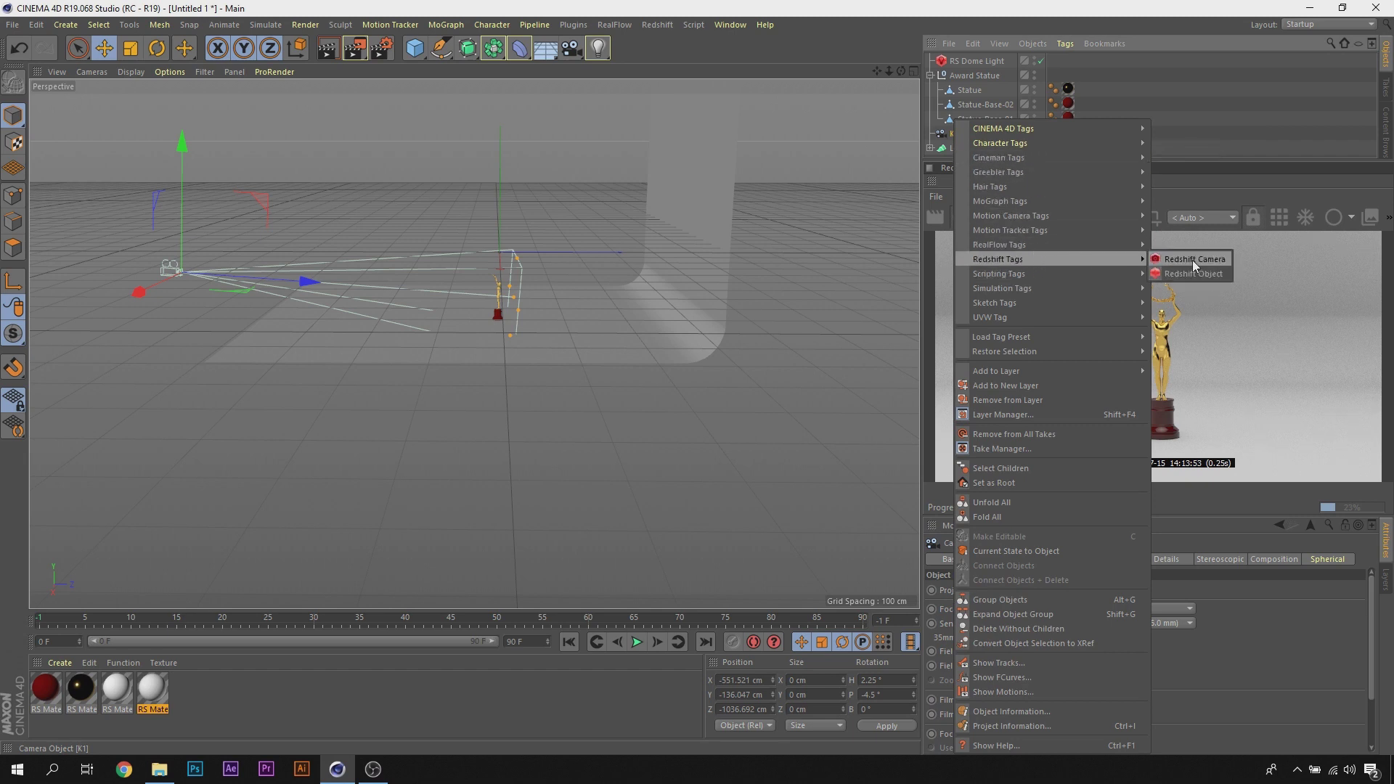
pyautogui.click(1192, 260)
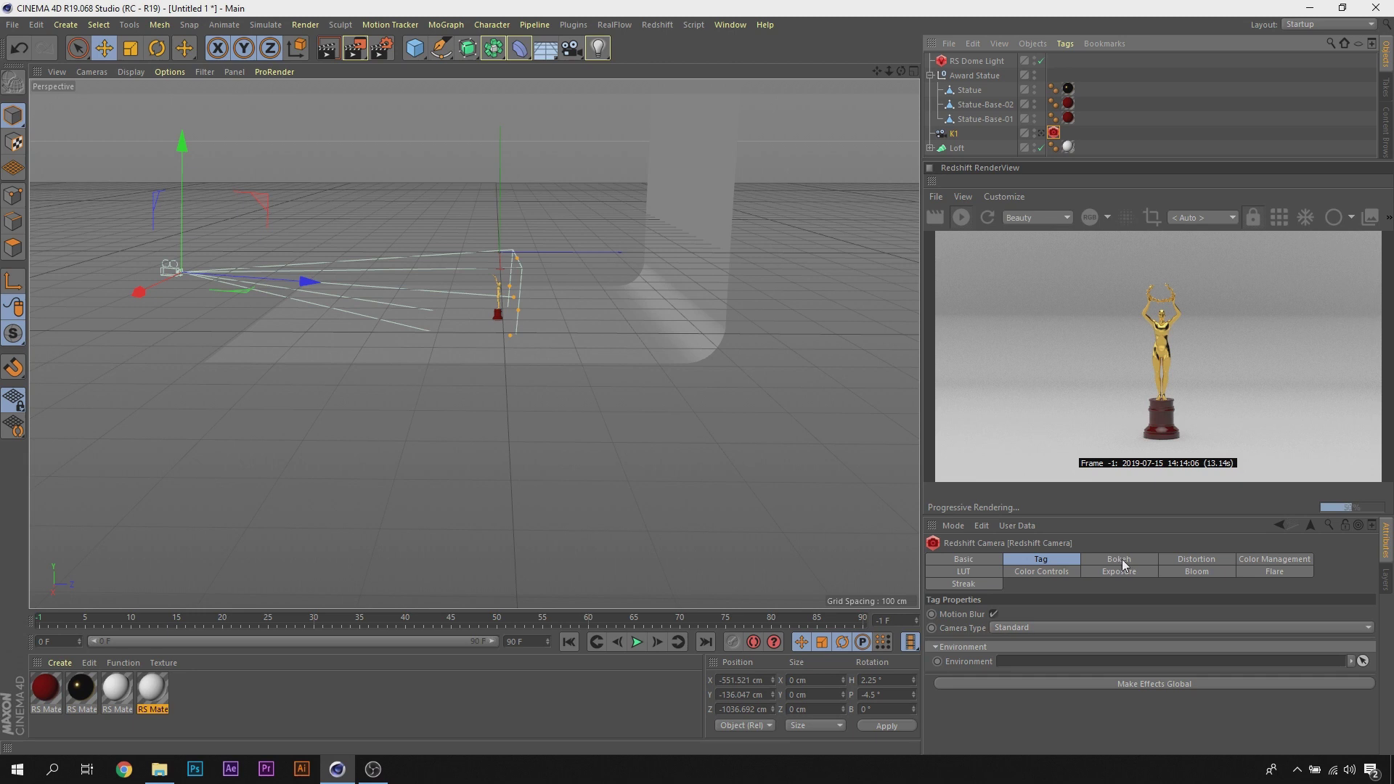
pyautogui.click(1118, 563)
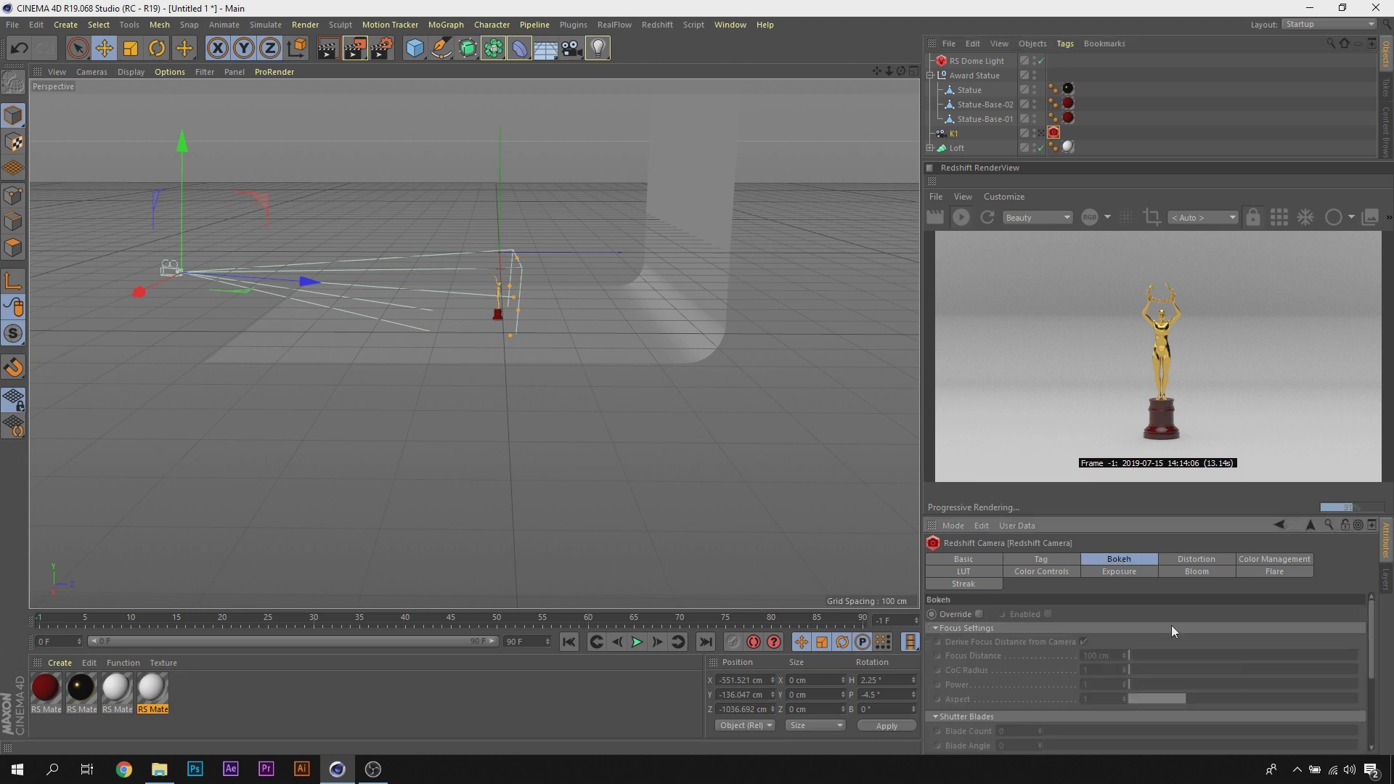
pyautogui.click(978, 615)
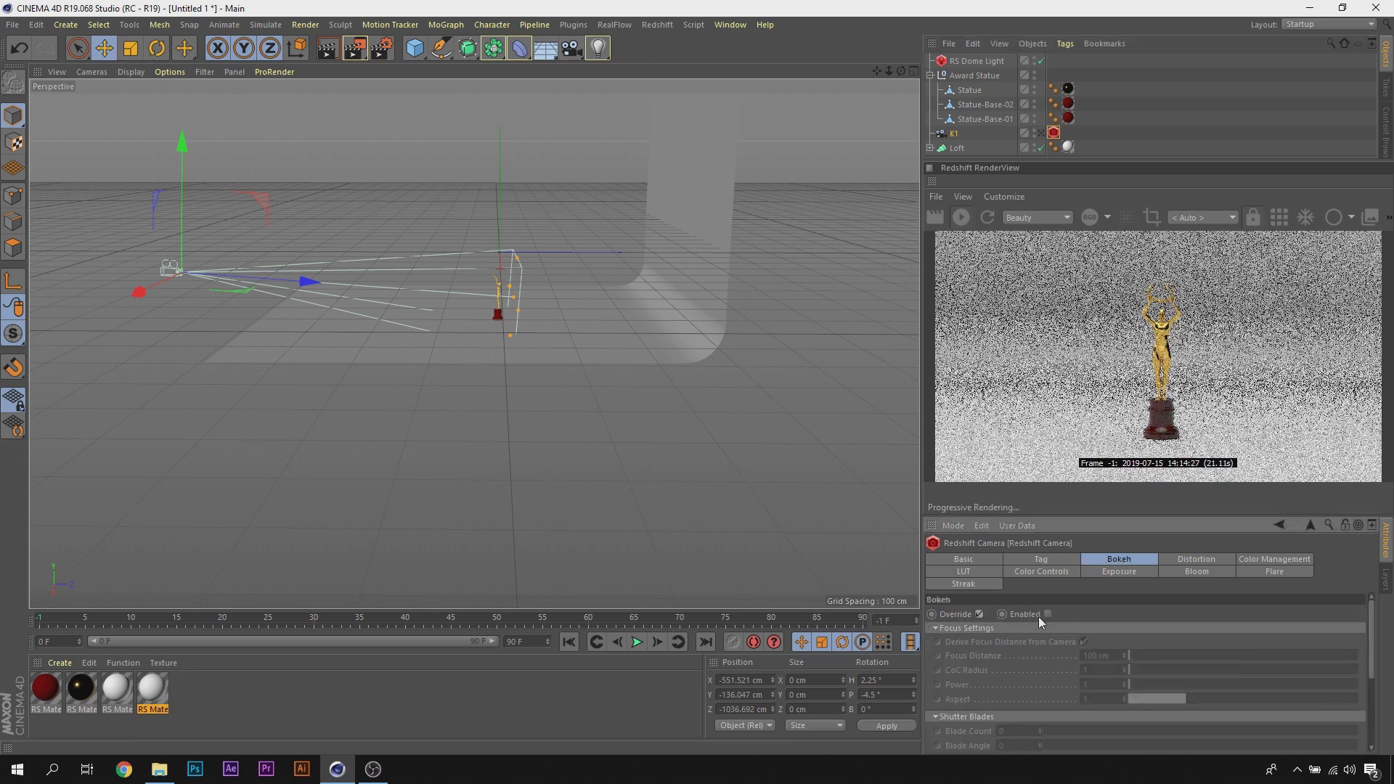
pyautogui.click(1048, 615)
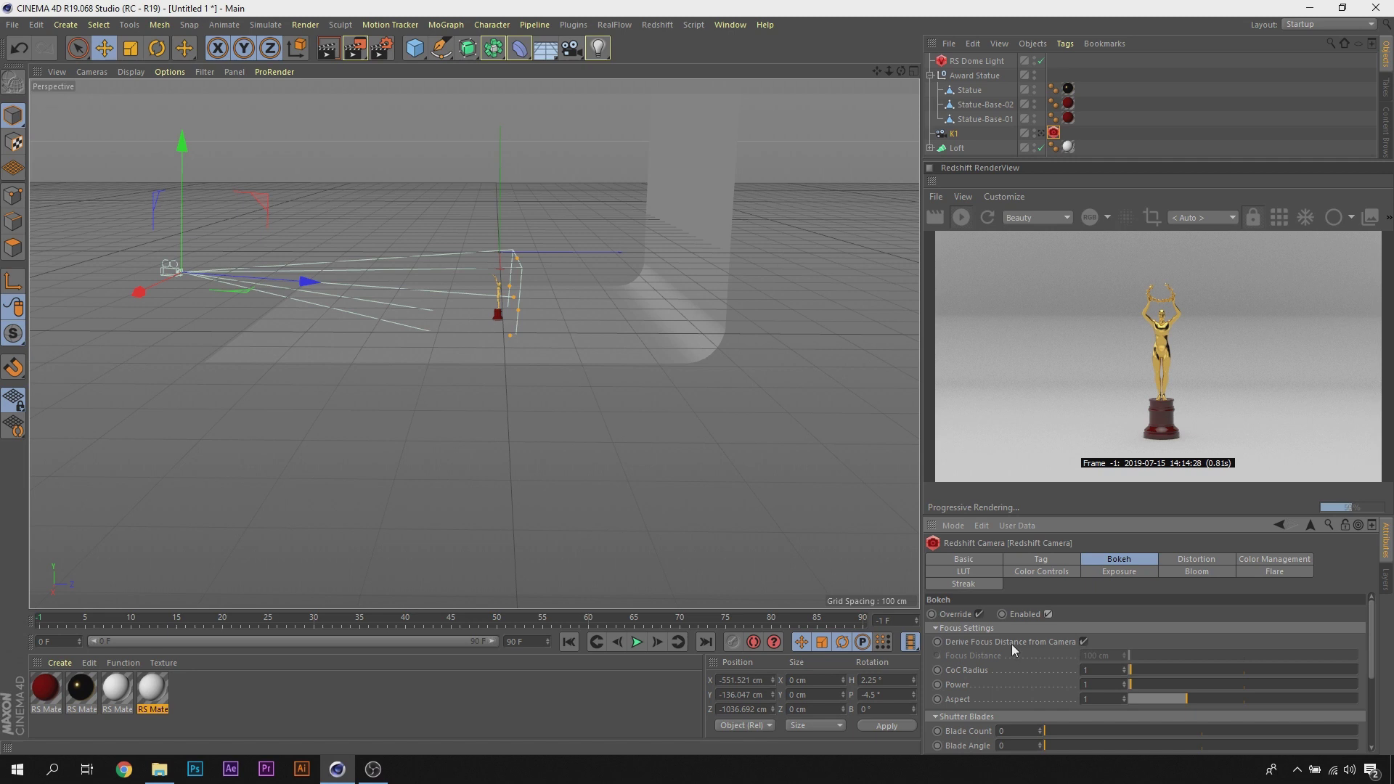
pyautogui.click(1084, 642)
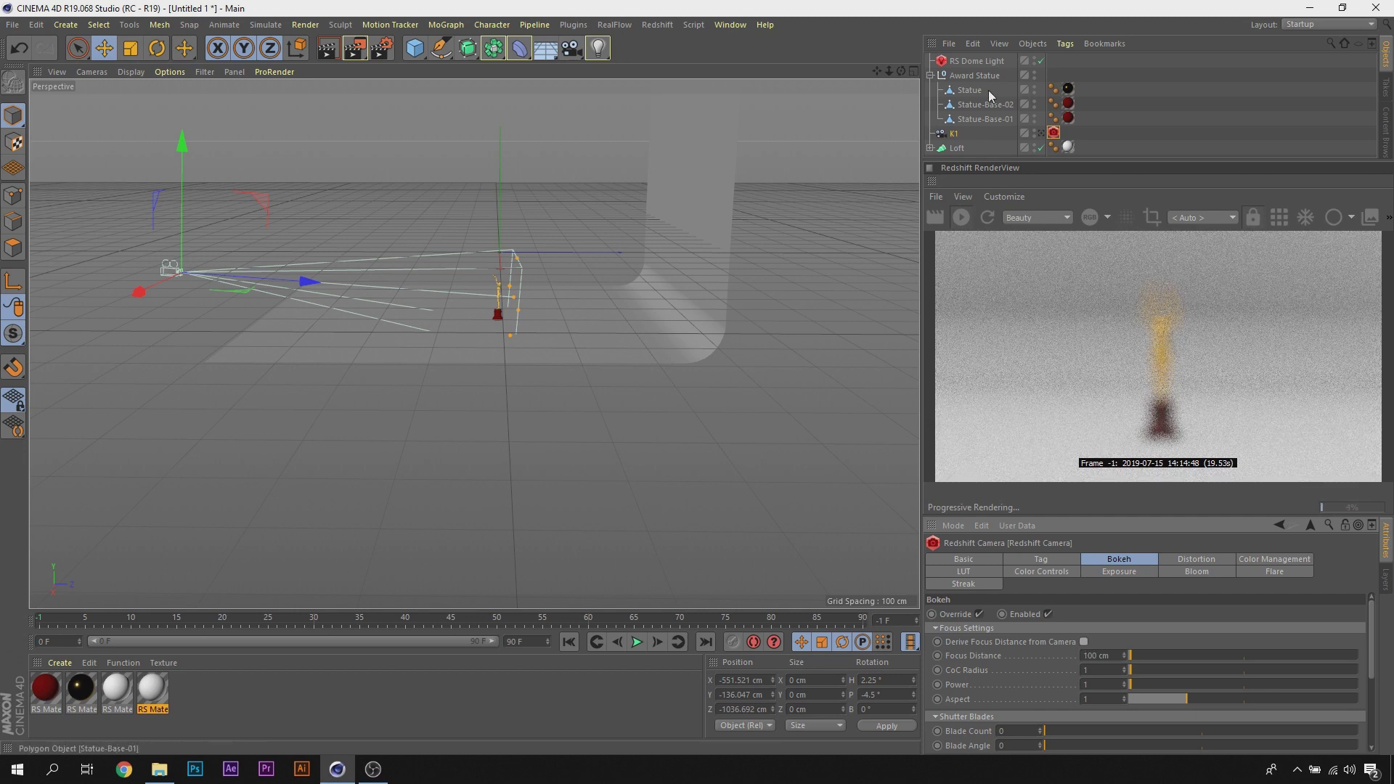
pyautogui.click(953, 134)
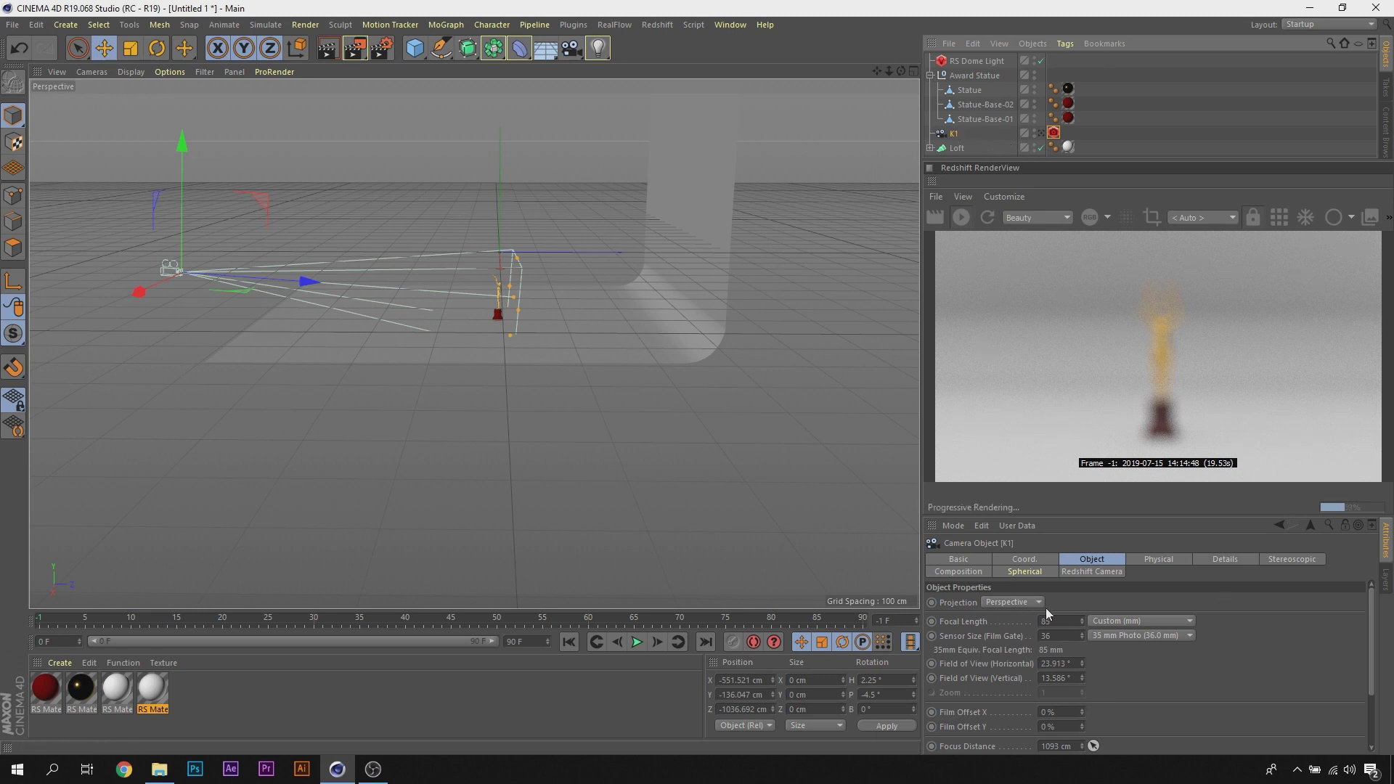
# Step: Turn Derive Focus Distance from Camera back on, set CoC Radius to 0, and collapse Award Statue
pyautogui.click(1093, 573)
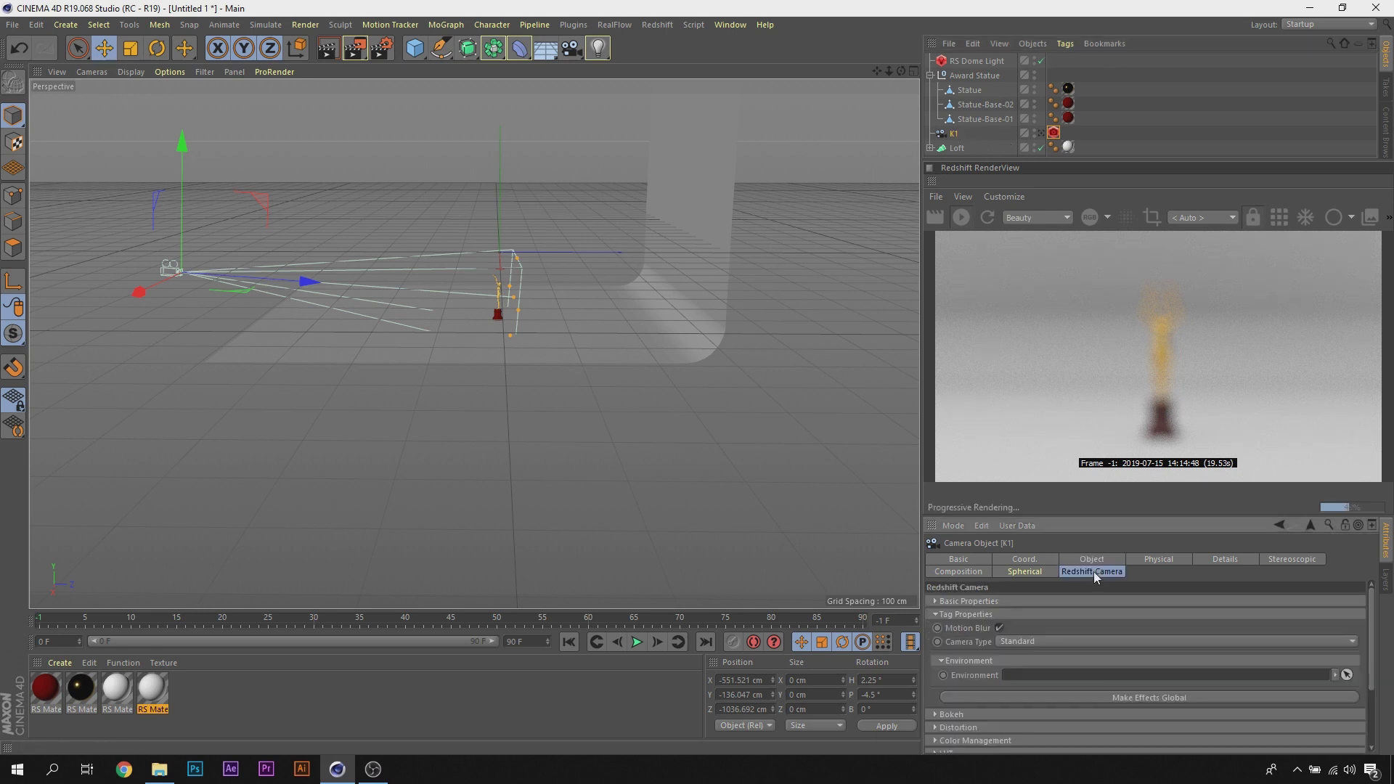
pyautogui.scroll(-1, 1377, 634)
pyautogui.scroll(-2, 1377, 634)
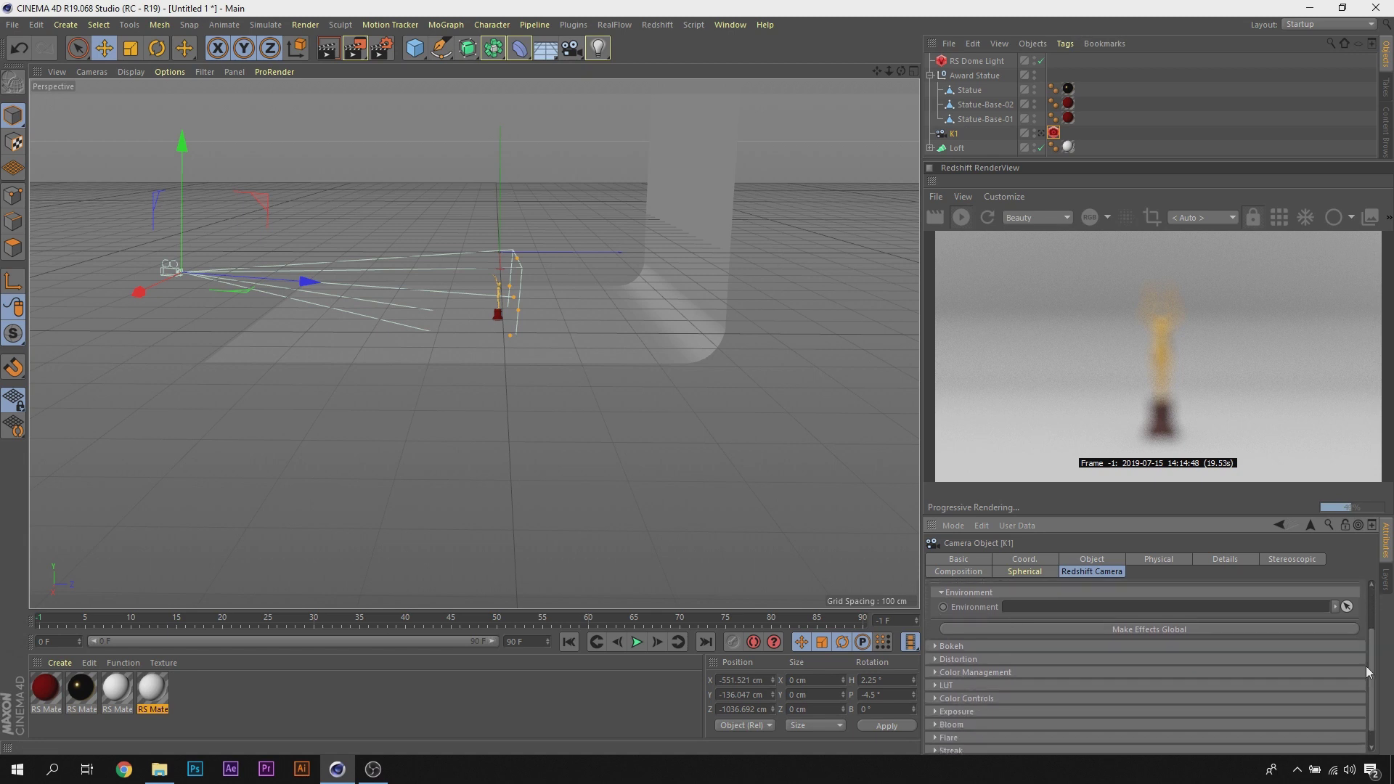
pyautogui.click(953, 648)
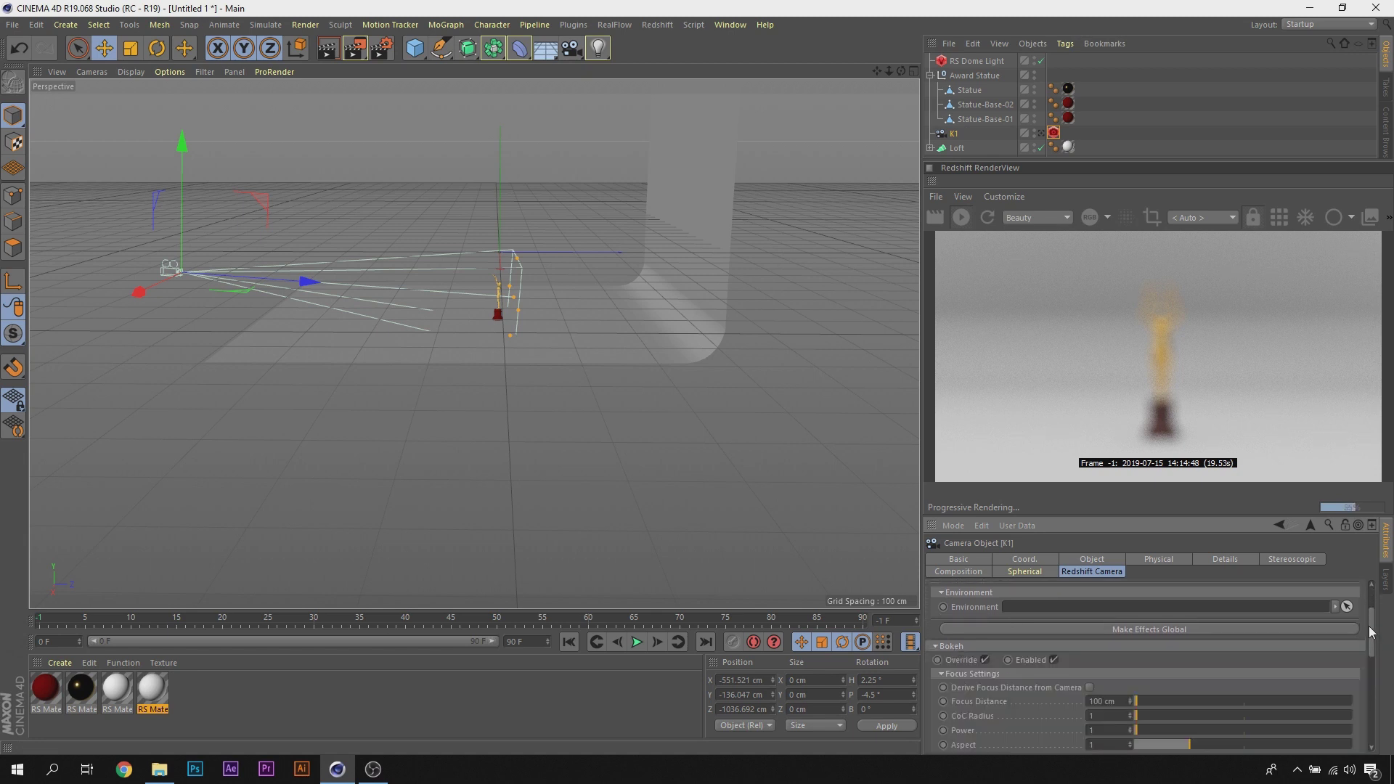
pyautogui.scroll(-2, 1376, 639)
pyautogui.scroll(-1, 1380, 656)
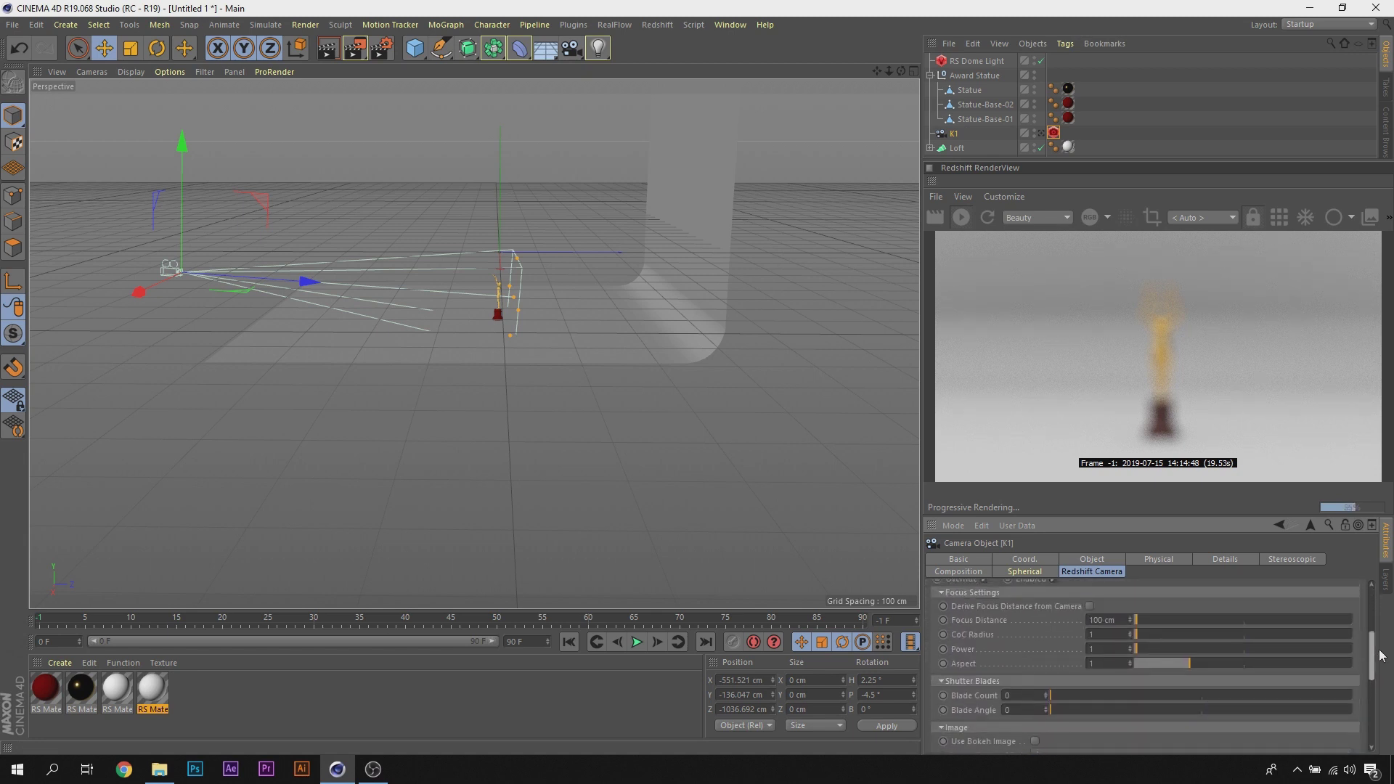
pyautogui.click(1090, 607)
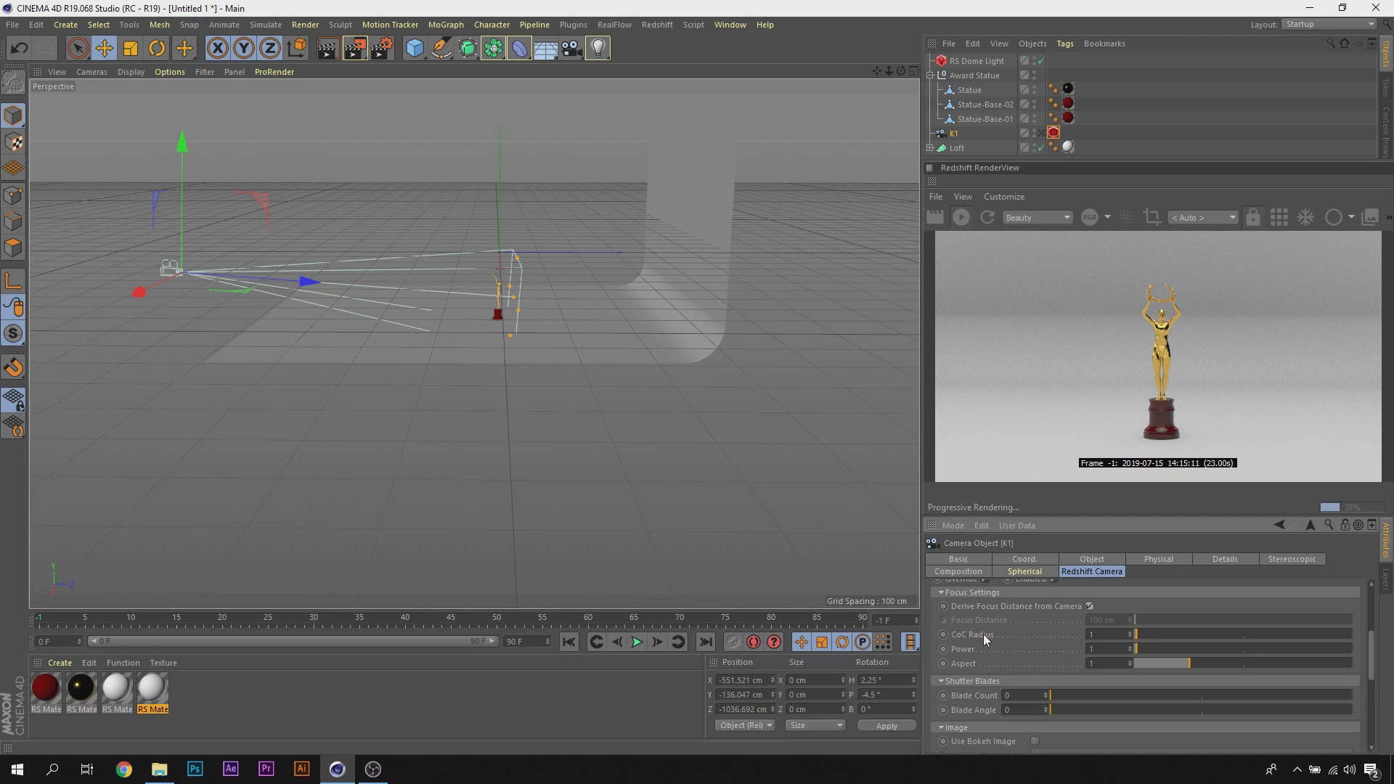
pyautogui.moveTo(1136, 636)
pyautogui.mouseDown()
pyautogui.moveTo(1273, 638)
pyautogui.moveTo(1119, 636)
pyautogui.mouseUp()
pyautogui.click(931, 76)
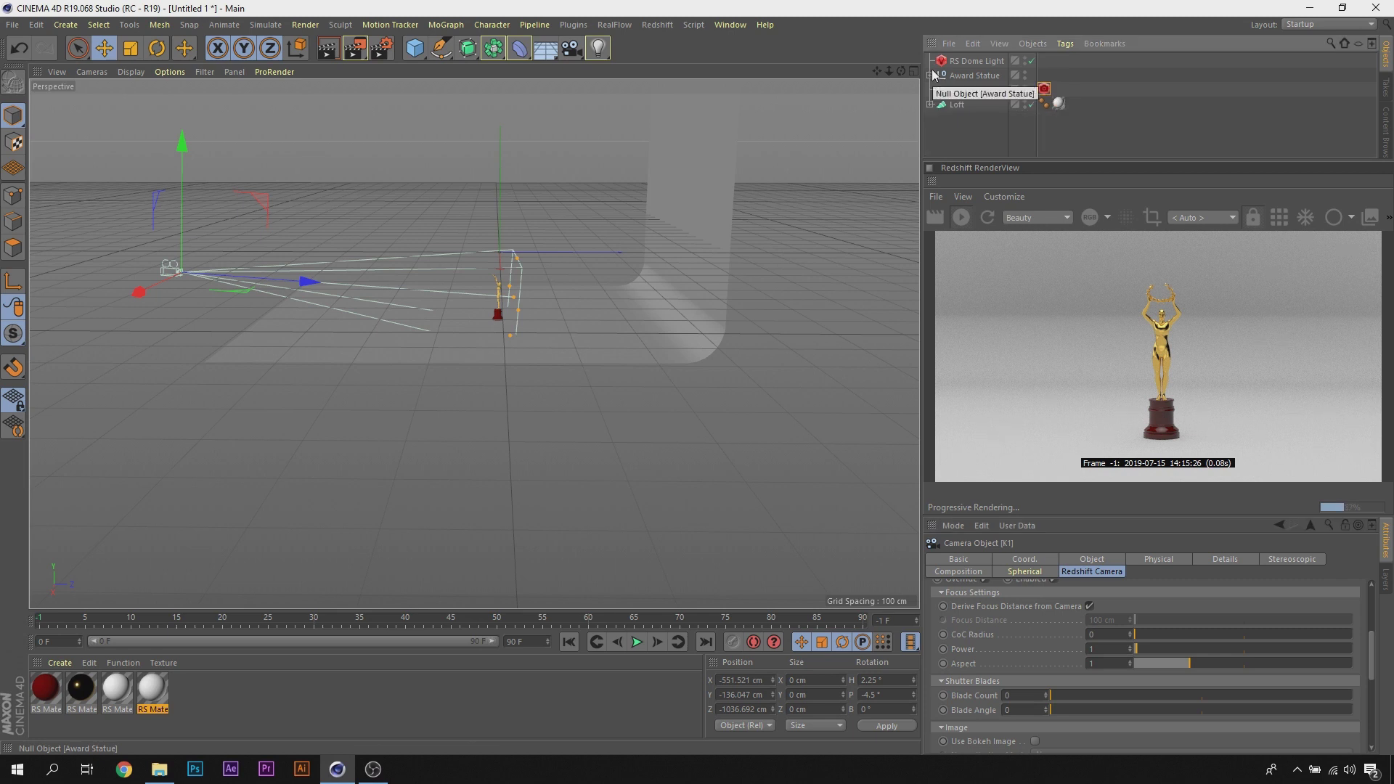
# Step: Add a MoGraph Cloner and place the Award Statue inside it
pyautogui.click(975, 80)
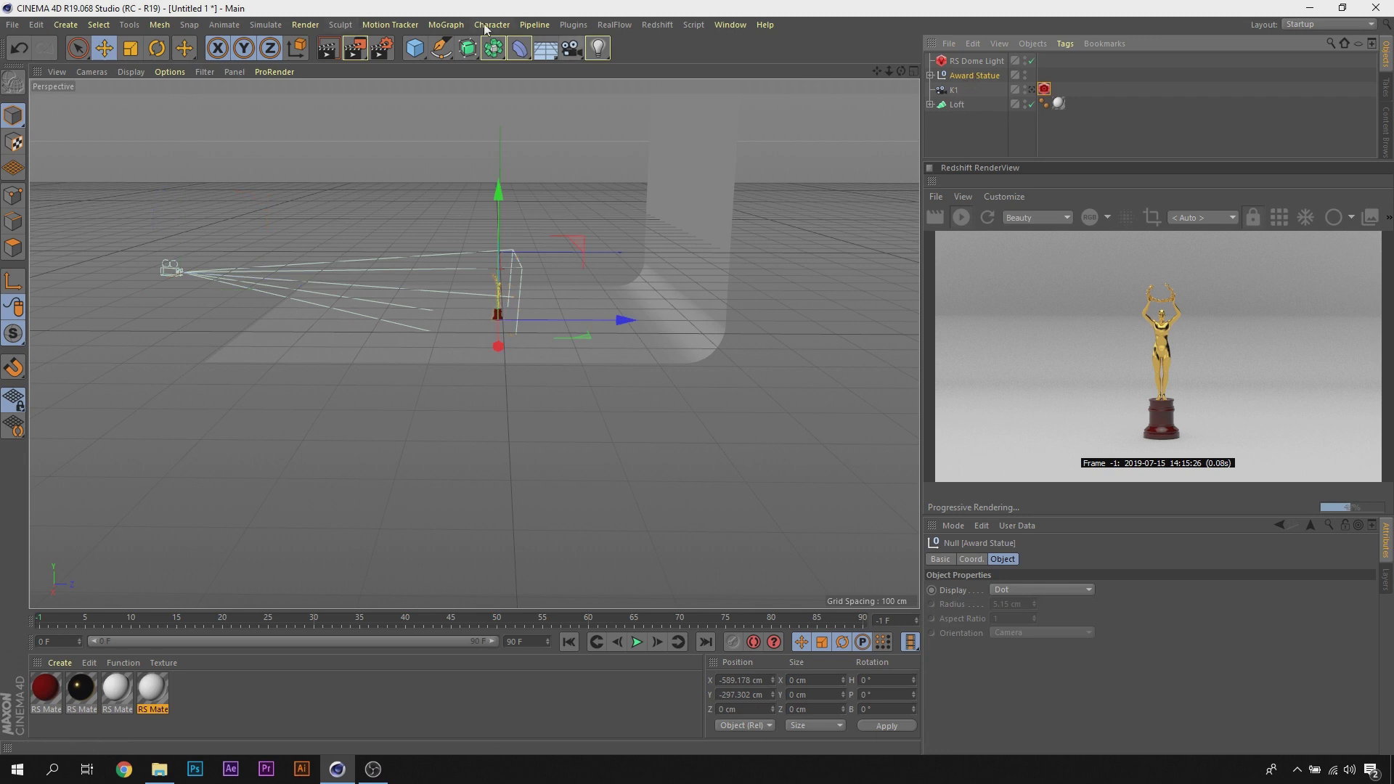
pyautogui.click(446, 25)
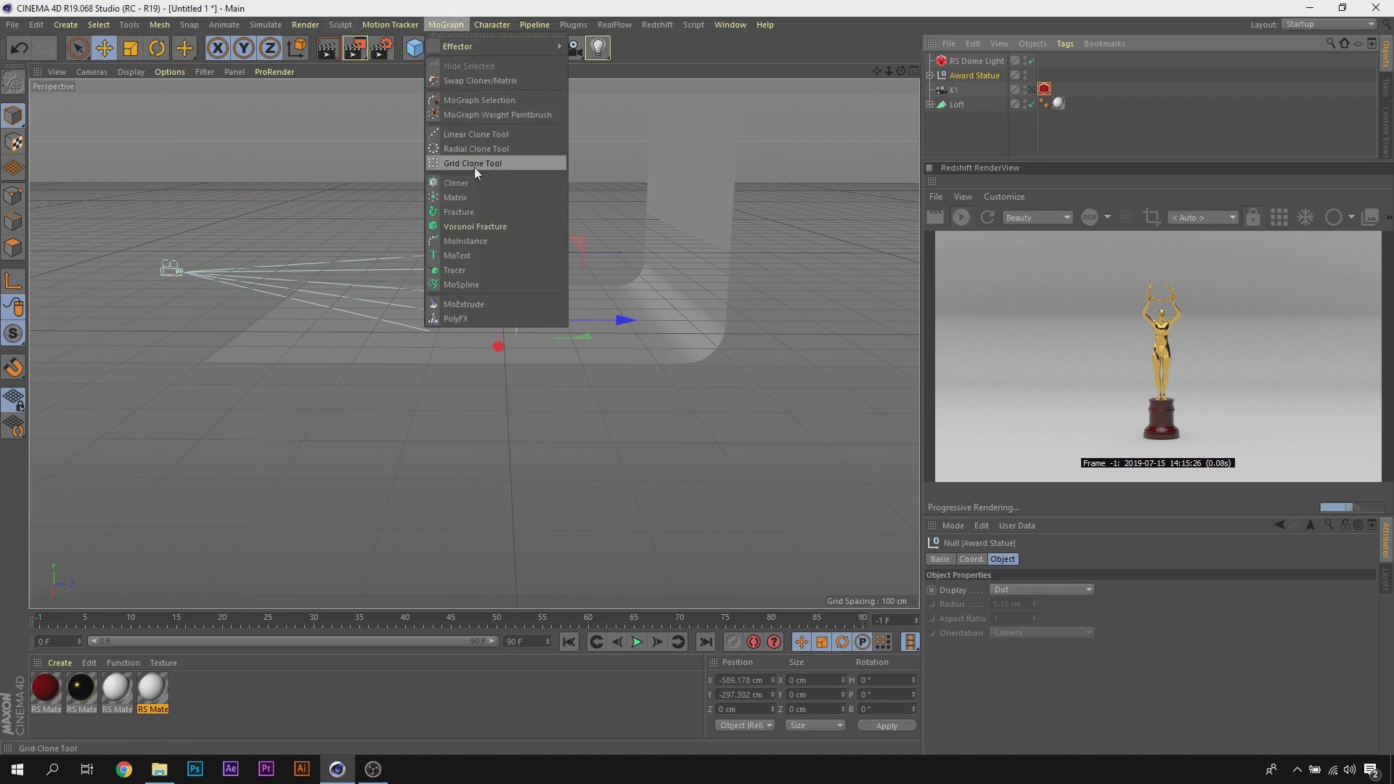
pyautogui.click(480, 186)
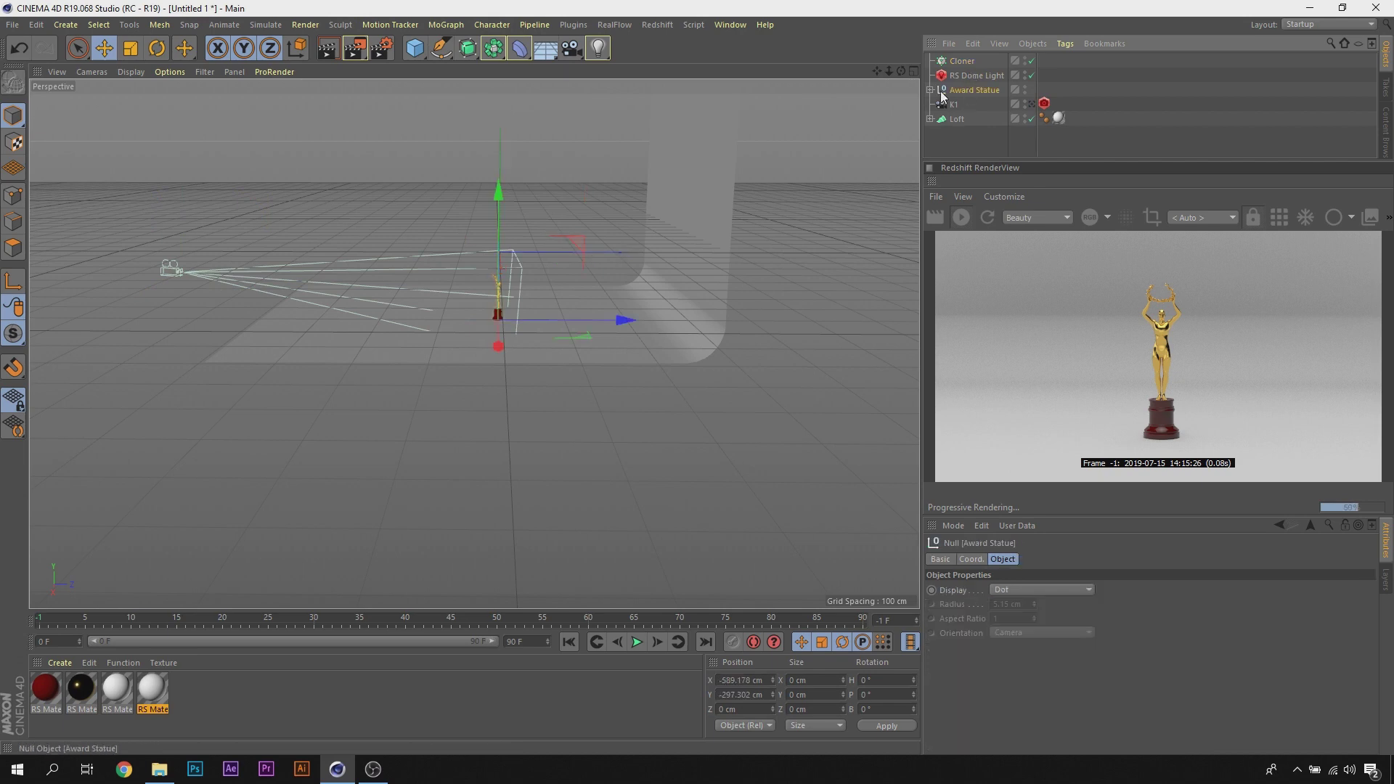
pyautogui.moveTo(942, 95)
pyautogui.mouseDown()
pyautogui.moveTo(962, 64)
pyautogui.moveTo(474, 344)
pyautogui.moveTo(508, 349)
pyautogui.mouseUp()
# Step: Set the Cloner to Grid Array mode with count 3, 1, 3
pyautogui.click(962, 62)
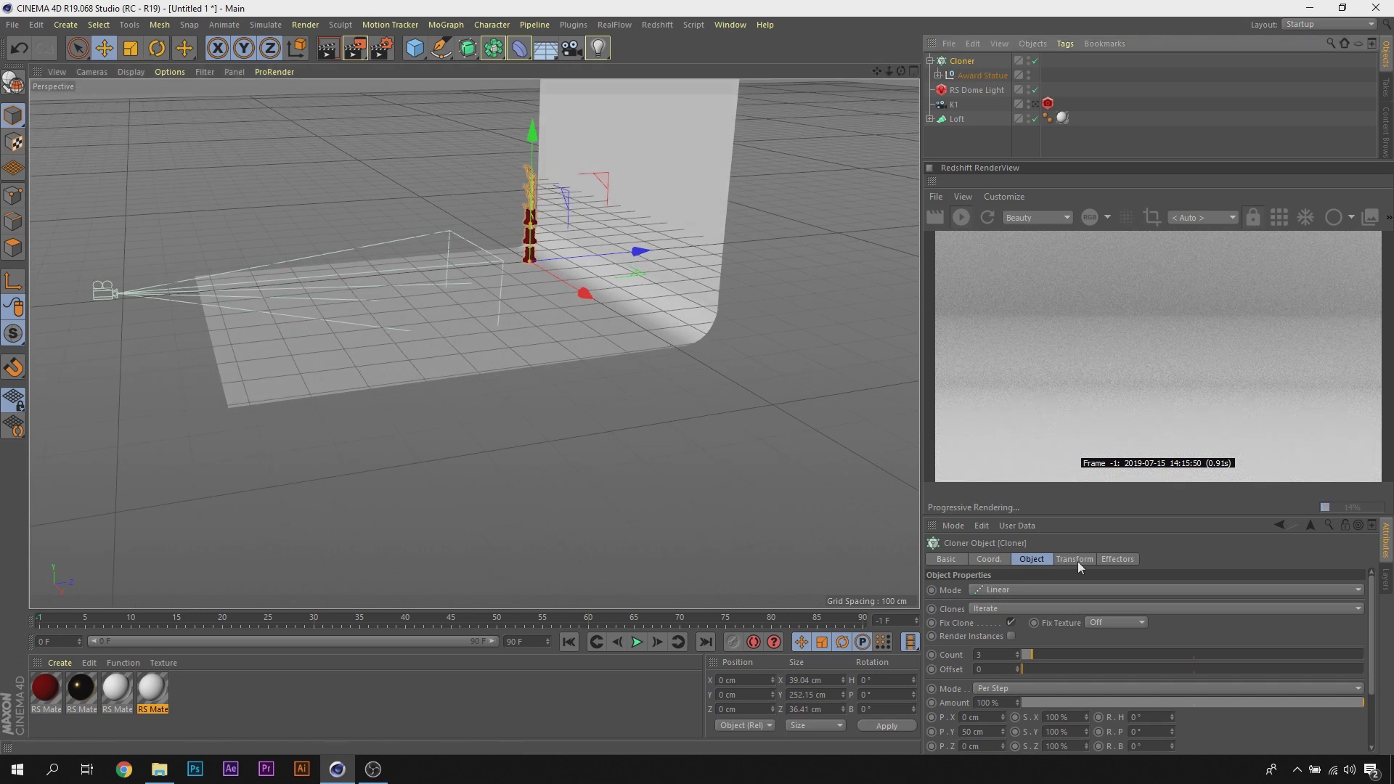
pyautogui.click(1071, 585)
pyautogui.click(1029, 643)
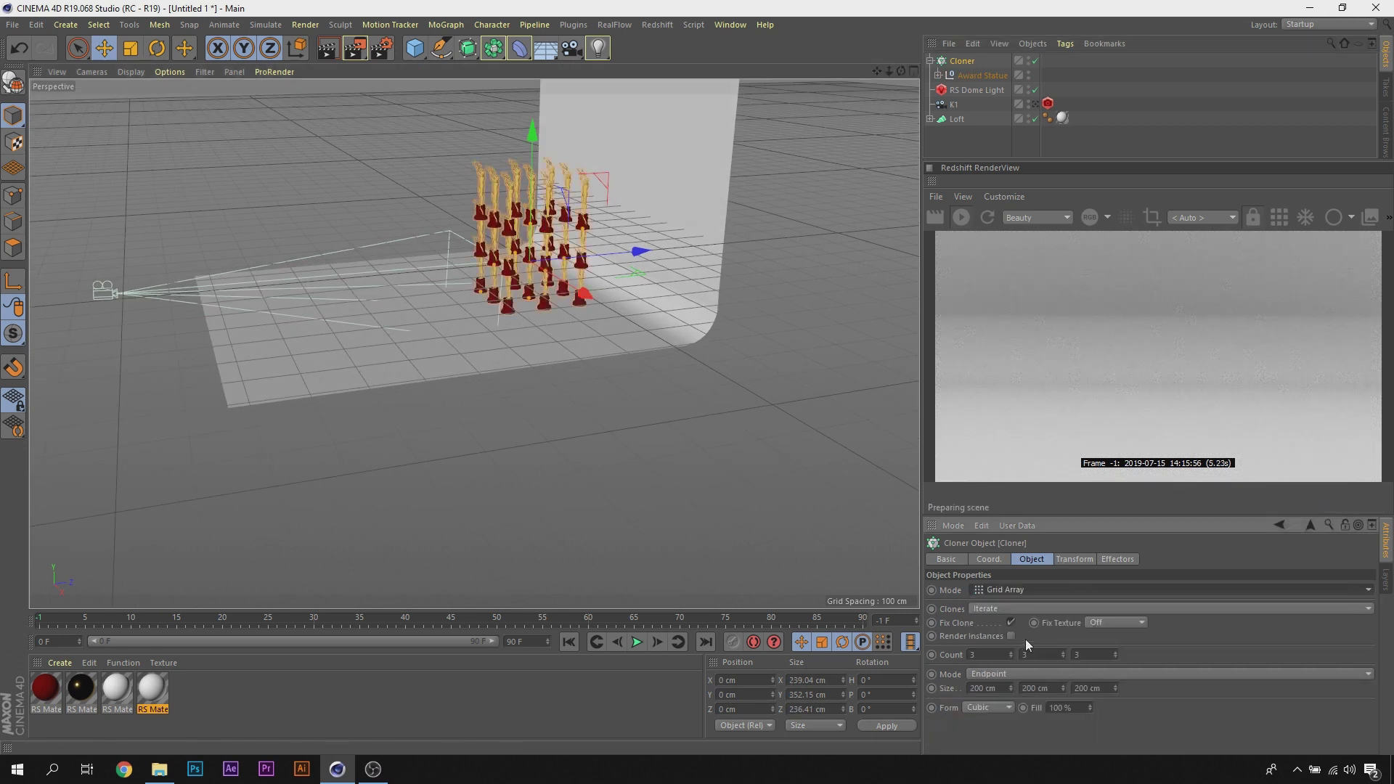
pyautogui.click(1063, 658)
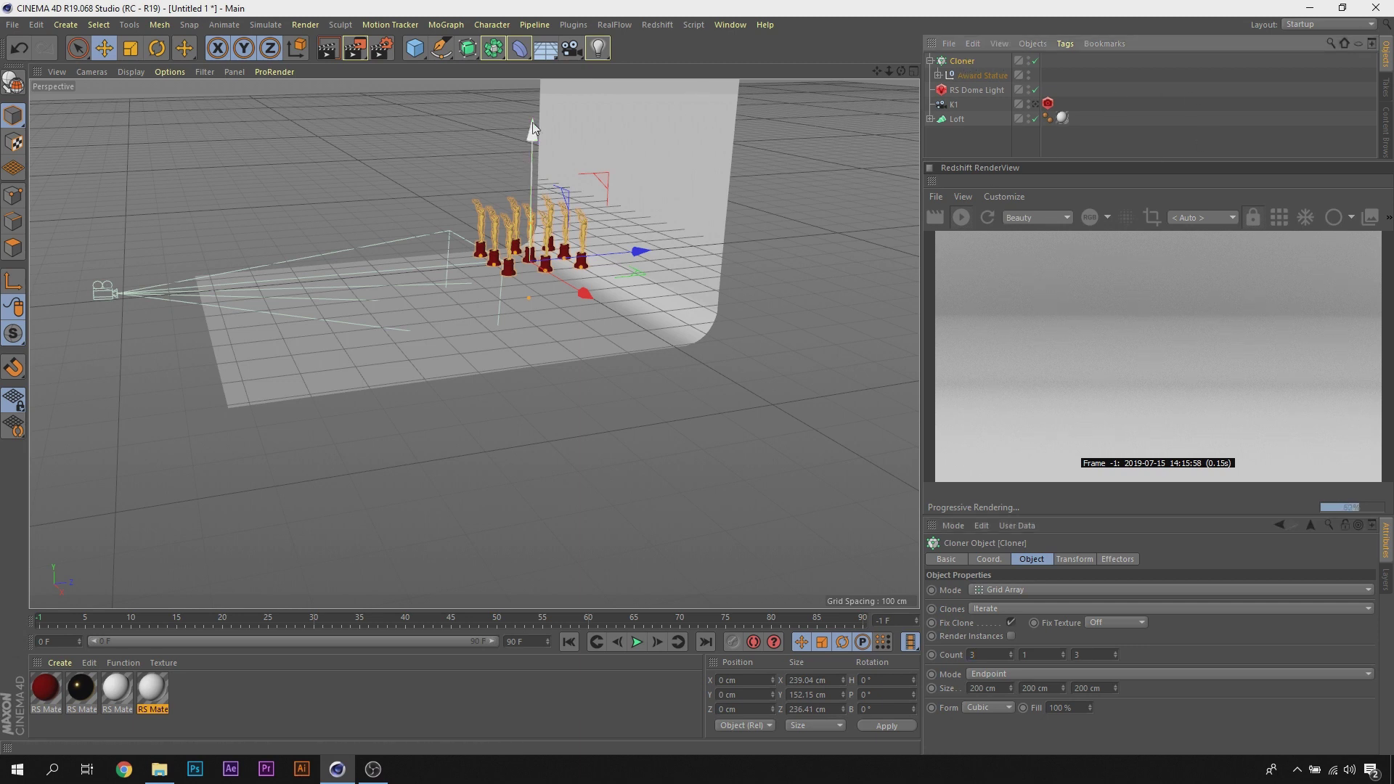
# Step: Shift the statue grid left and lower it onto the backdrop floor in the side view
pyautogui.moveTo(808, 98)
pyautogui.keyDown('alt'); pyautogui.mouseDown()
pyautogui.moveTo(655, 294)
pyautogui.moveTo(485, 98)
pyautogui.moveTo(485, 168)
pyautogui.mouseUp(); pyautogui.keyUp('alt')
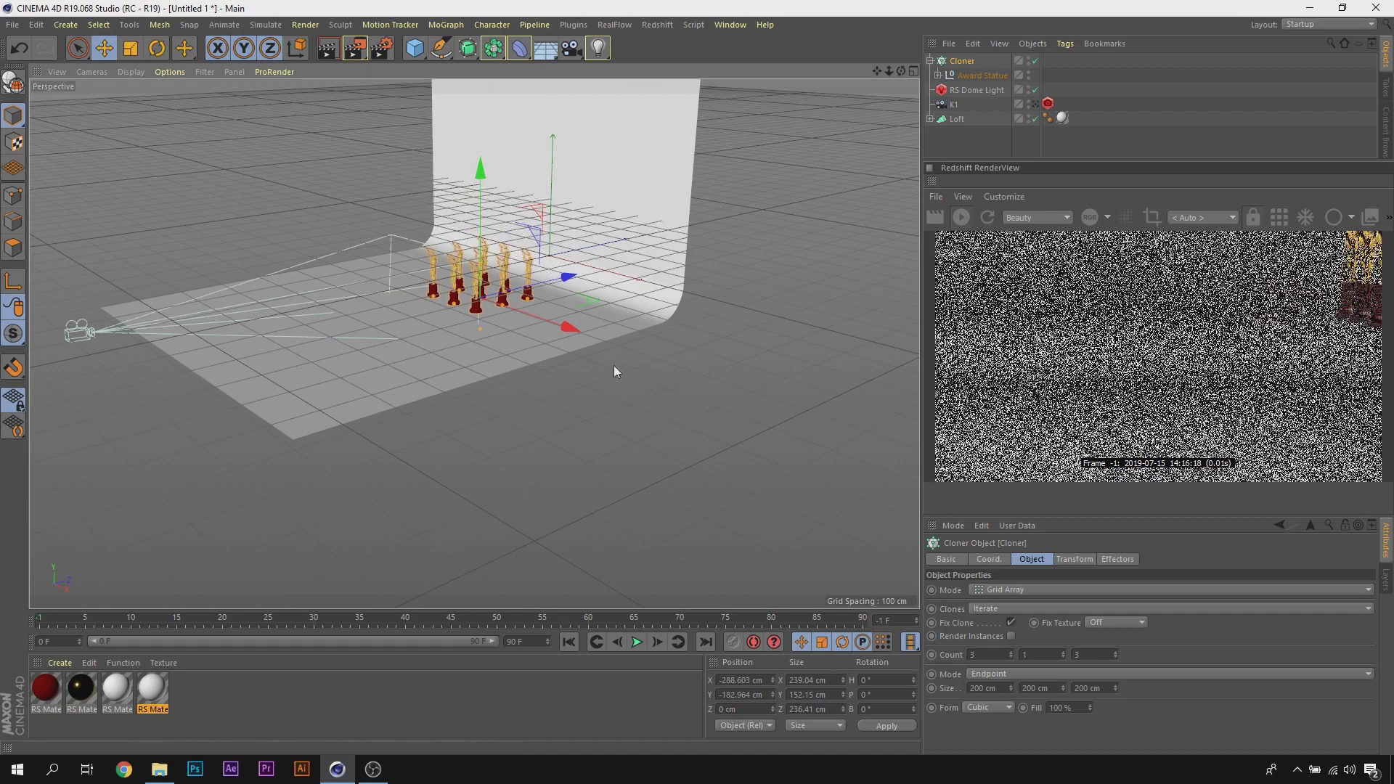
pyautogui.moveTo(581, 339); pyautogui.dragTo(534, 331)
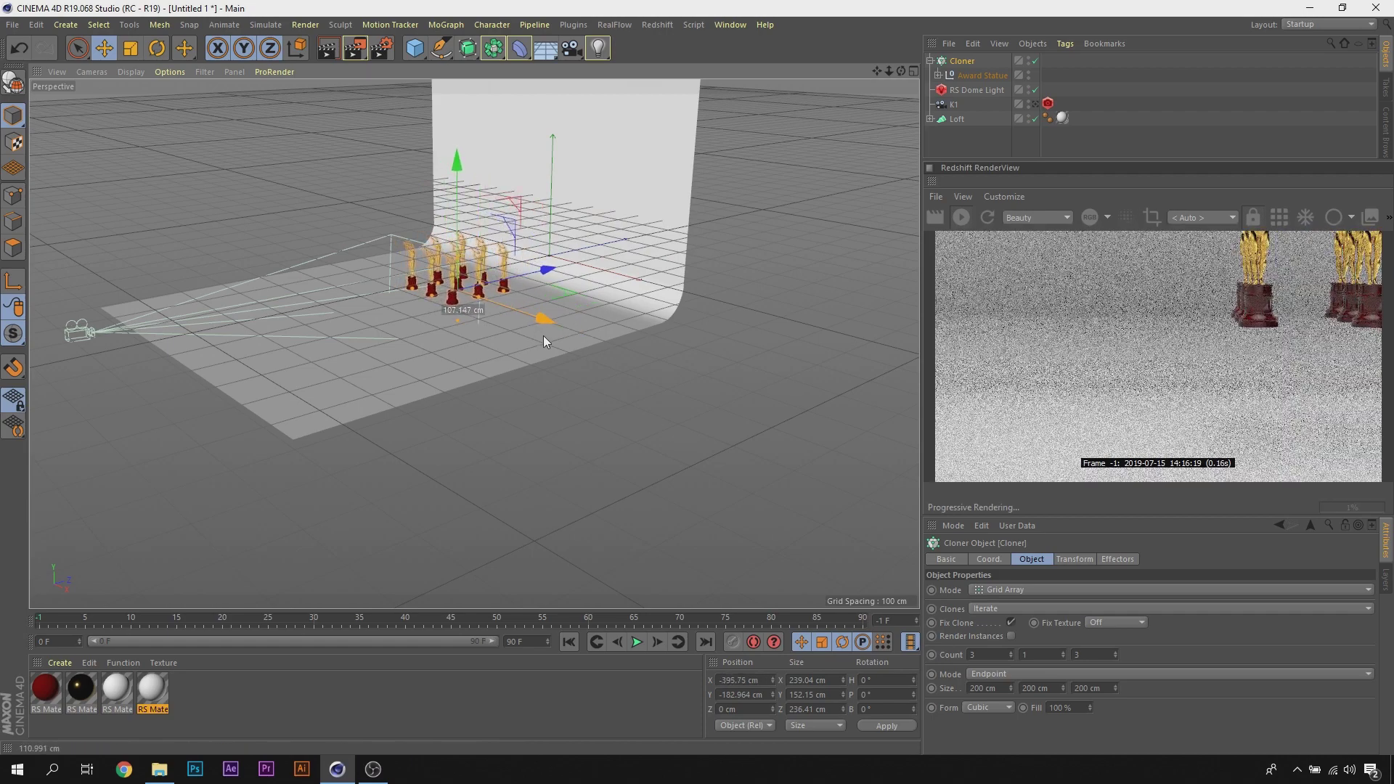
pyautogui.scroll(5, 458, 270)
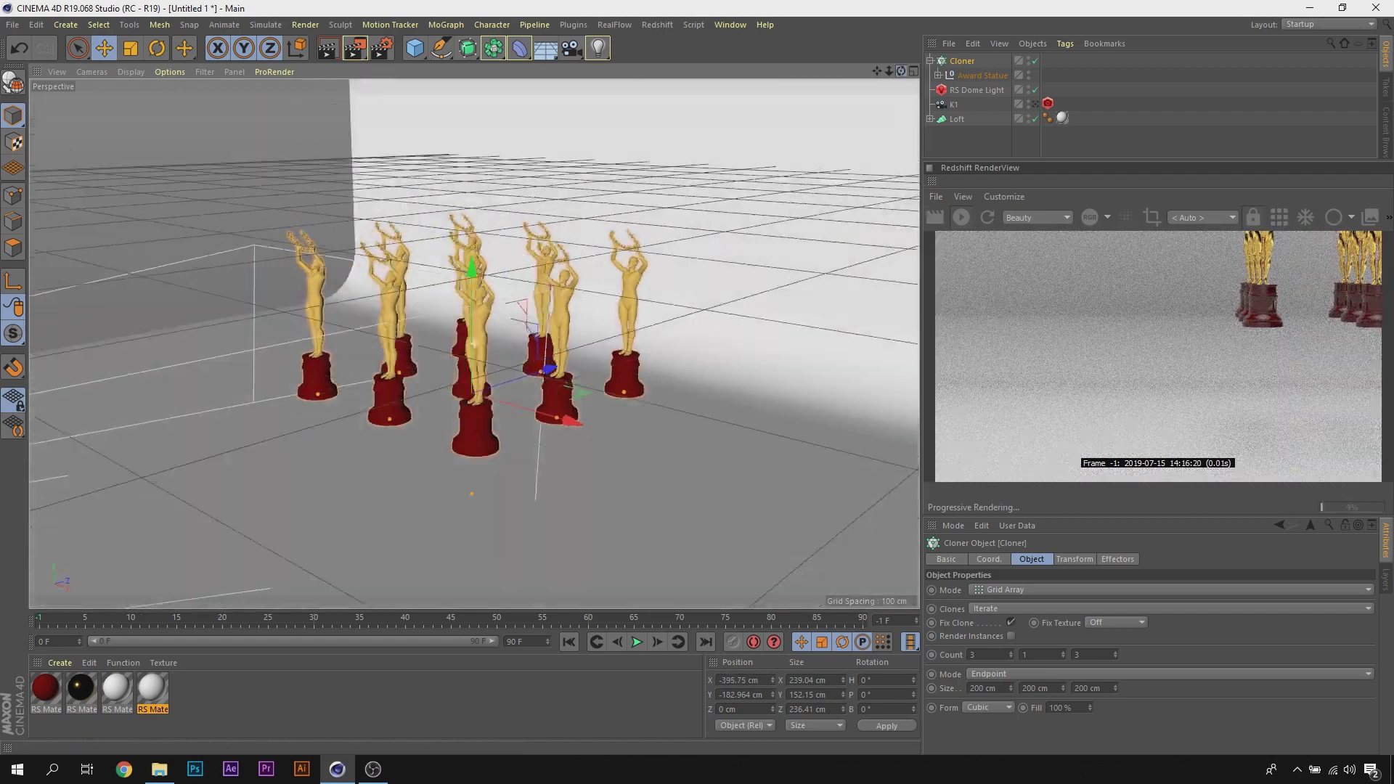
pyautogui.middleClick(712, 180)
pyautogui.middleClick(333, 432)
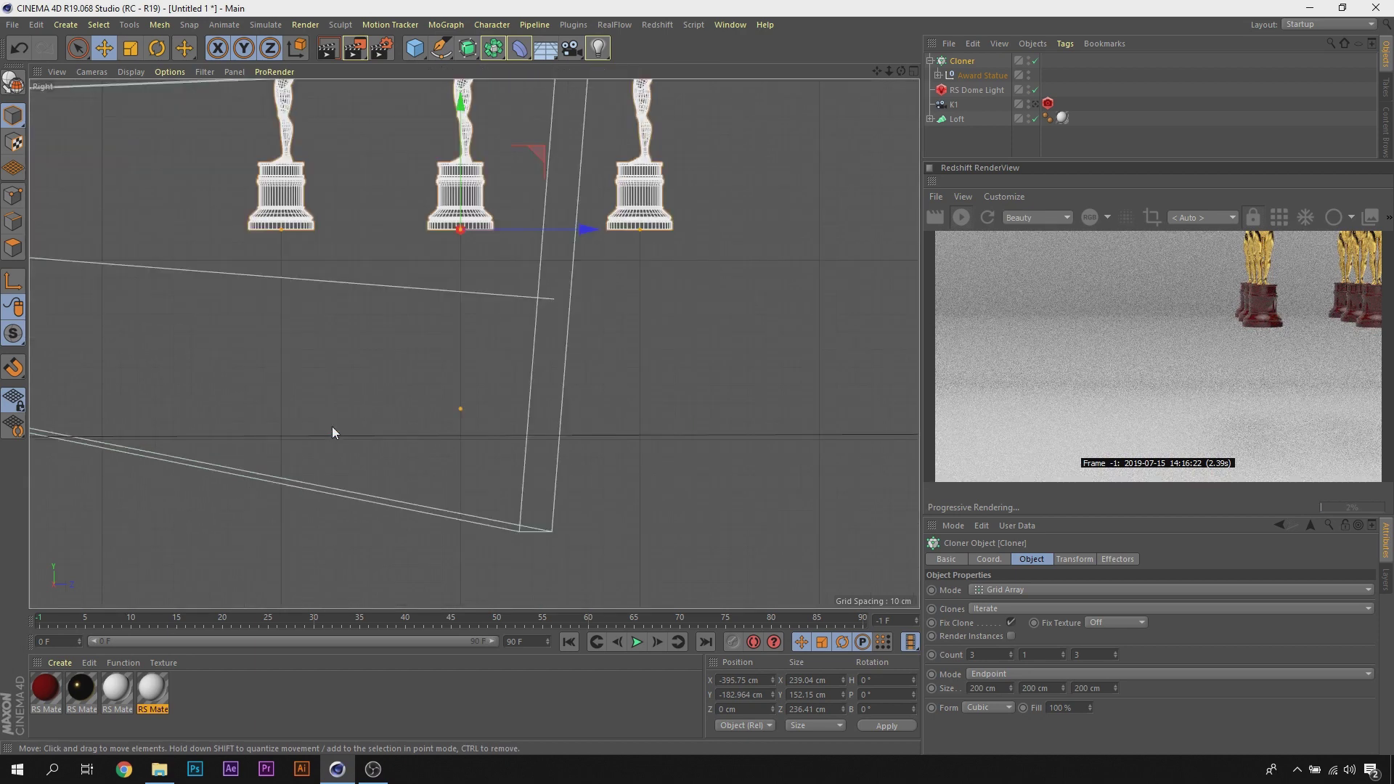
pyautogui.scroll(-5, 643, 297)
pyautogui.scroll(2, 634, 324)
pyautogui.moveTo(578, 172); pyautogui.dragTo(581, 194)
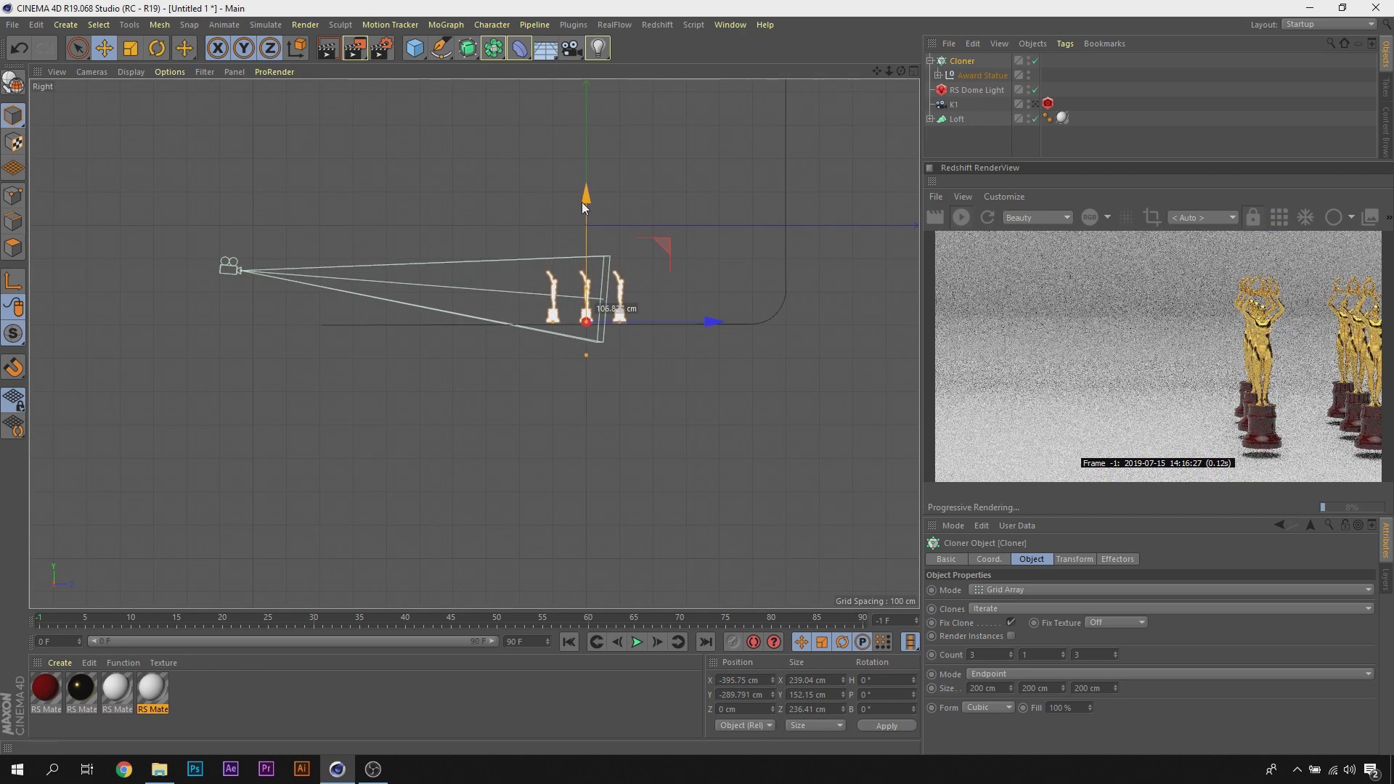
pyautogui.scroll(4, 574, 282)
pyautogui.moveTo(672, 412); pyautogui.dragTo(669, 423)
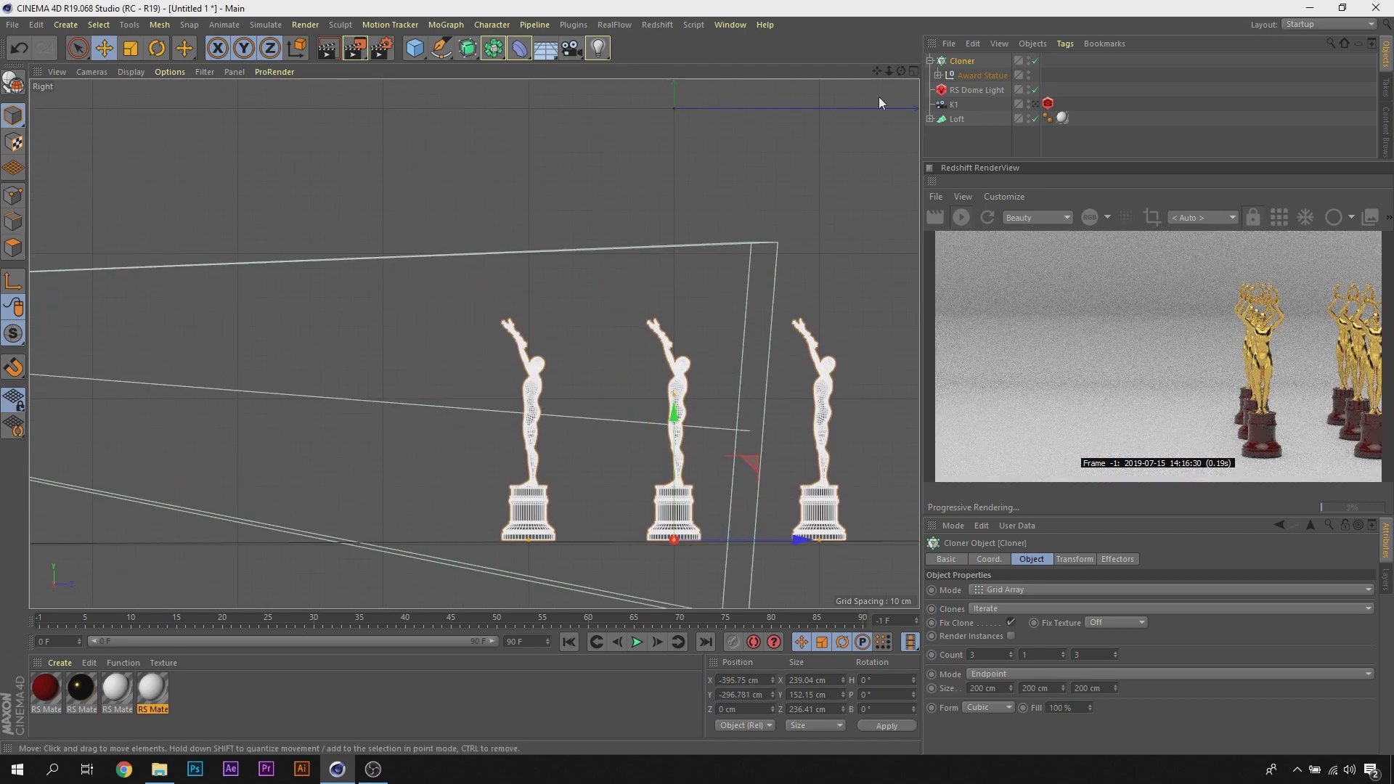
# Step: Fine-tune the grid's left position, then add a Random effector to the clones
pyautogui.middleClick(734, 175)
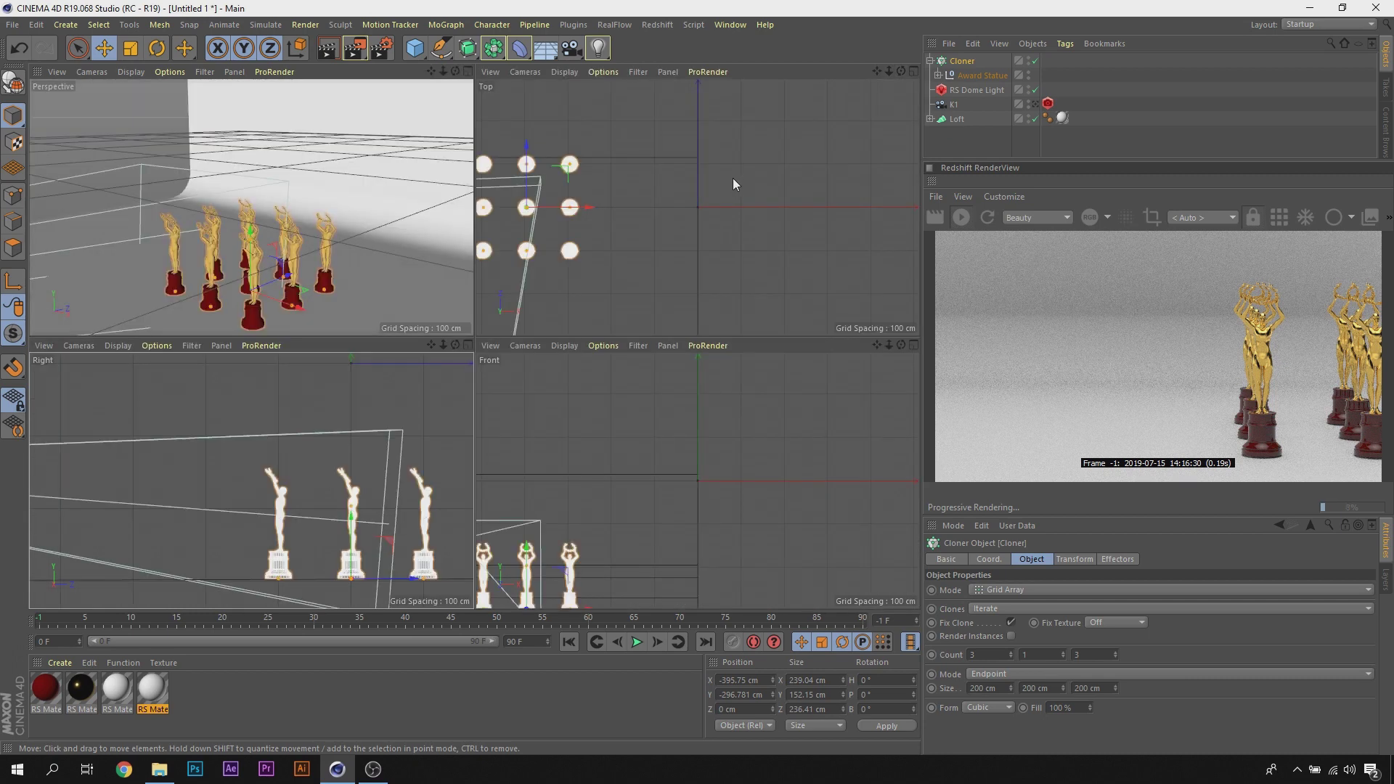
pyautogui.moveTo(310, 311); pyautogui.dragTo(221, 307)
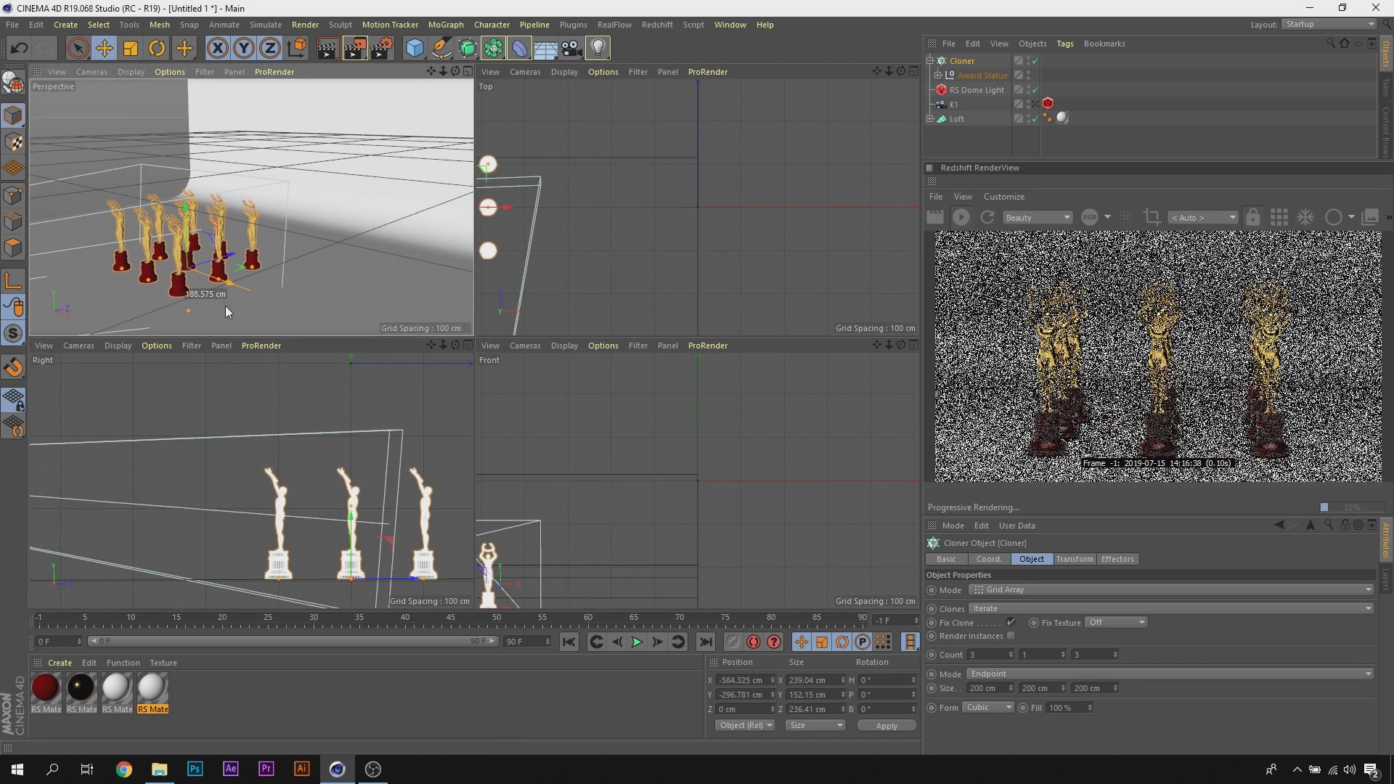
pyautogui.moveTo(220, 305); pyautogui.dragTo(223, 310)
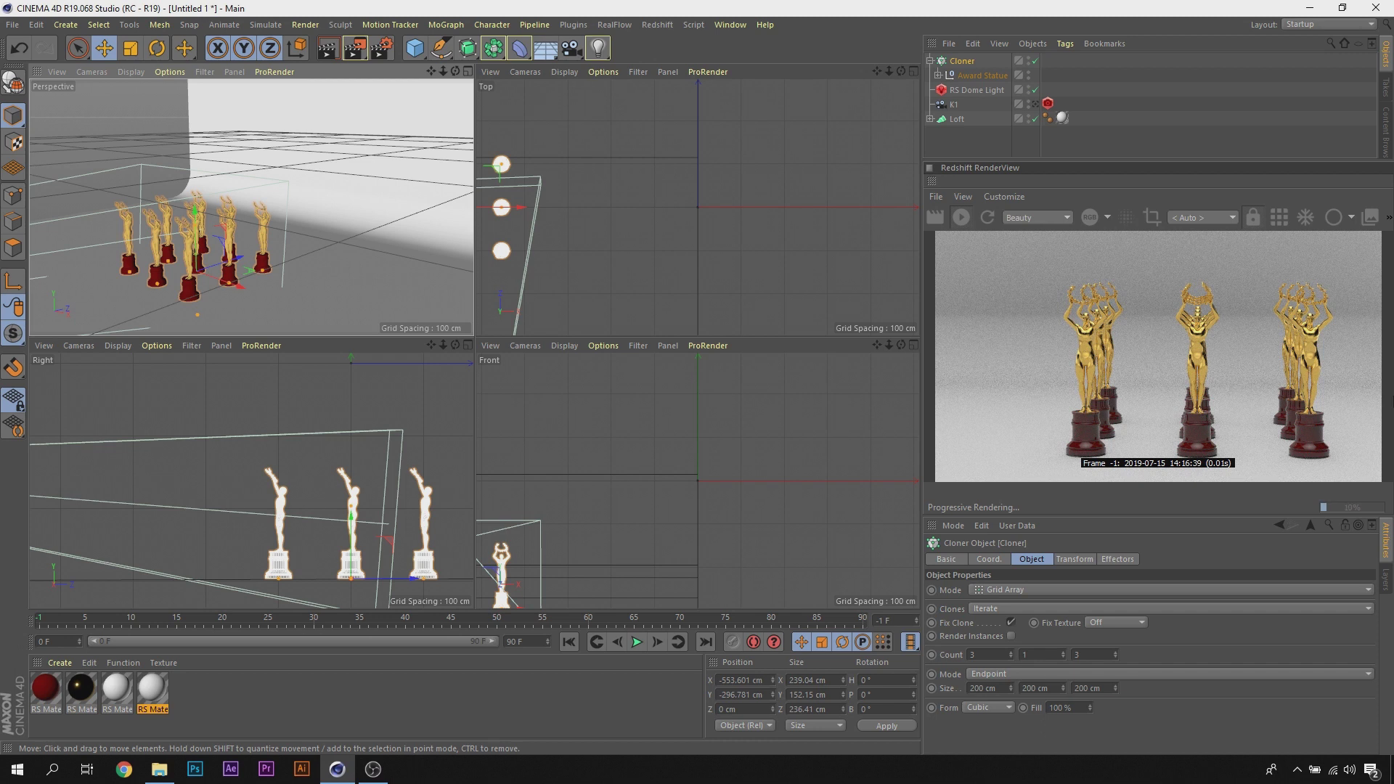
pyautogui.middleClick(363, 161)
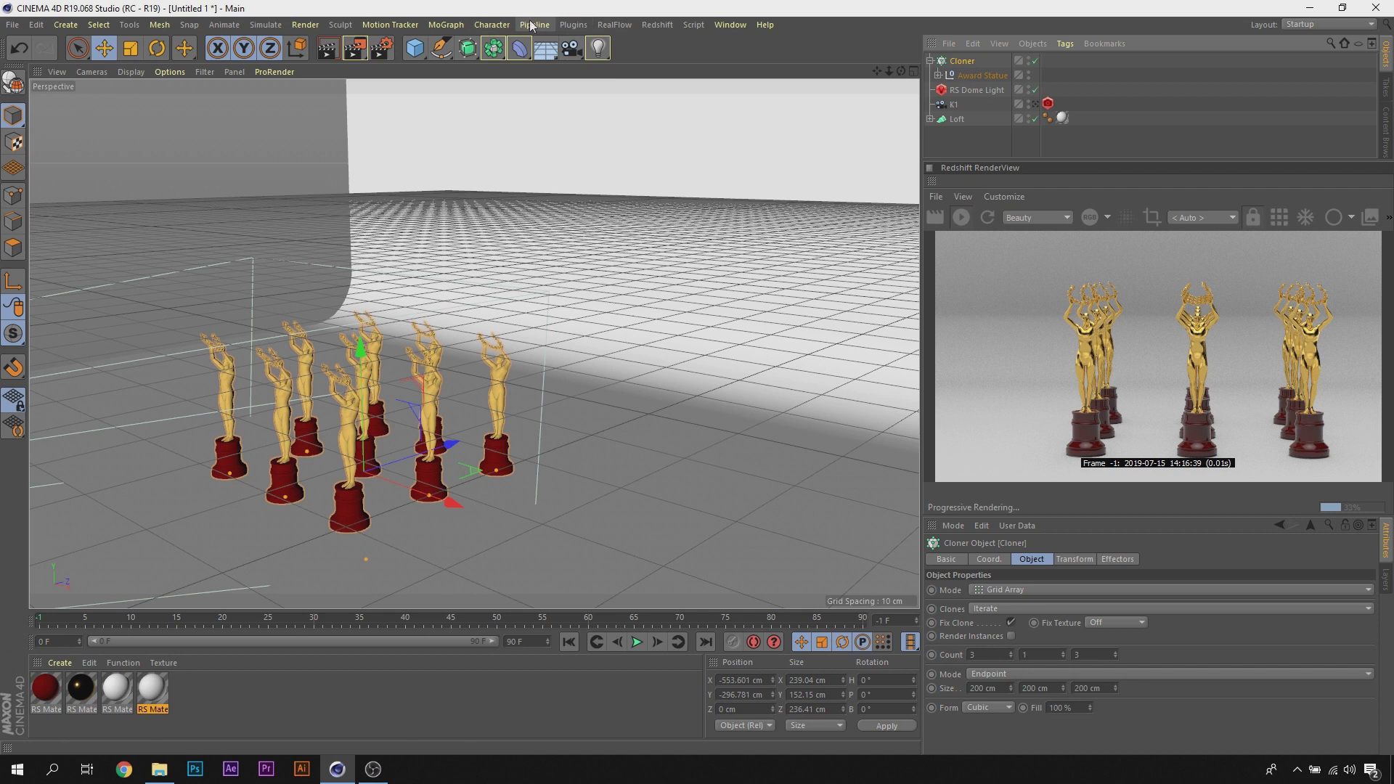
pyautogui.click(445, 25)
pyautogui.moveTo(490, 46)
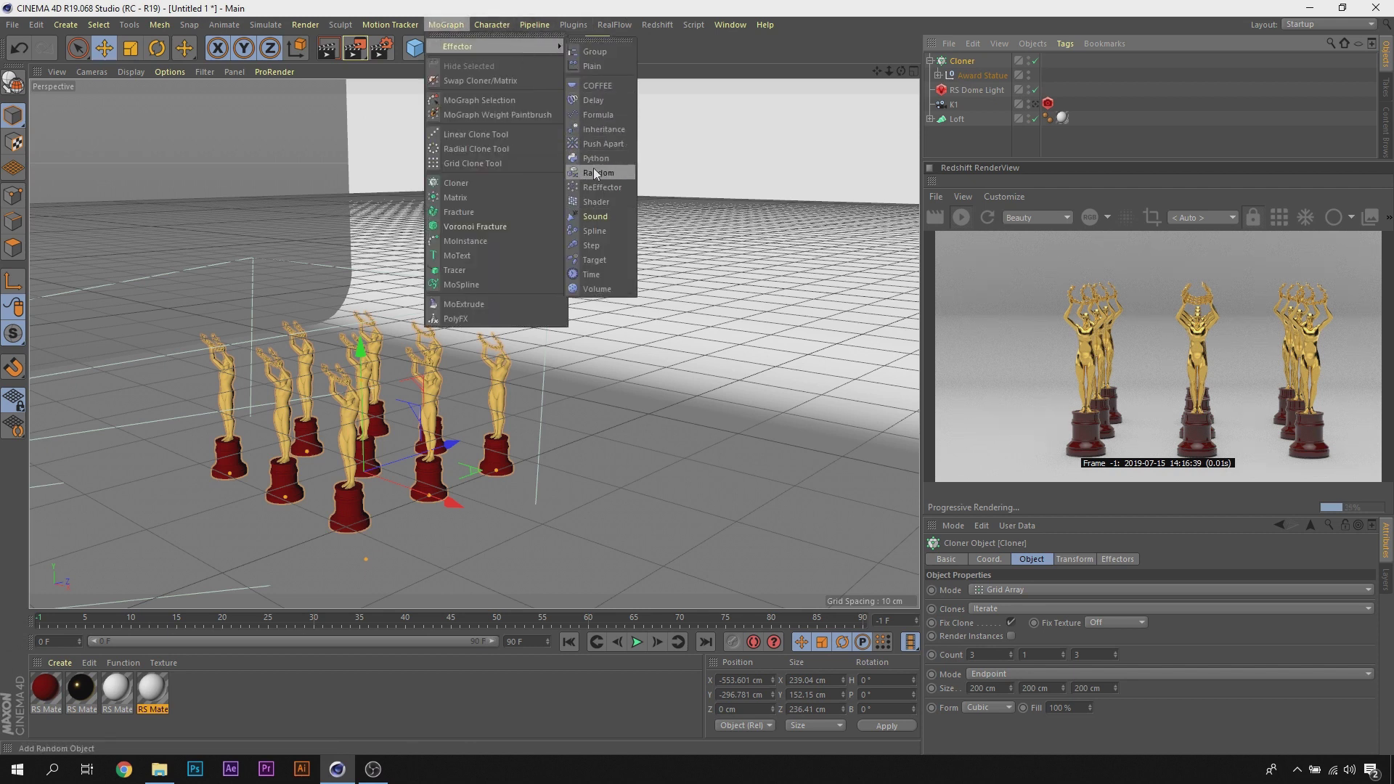
pyautogui.click(595, 170)
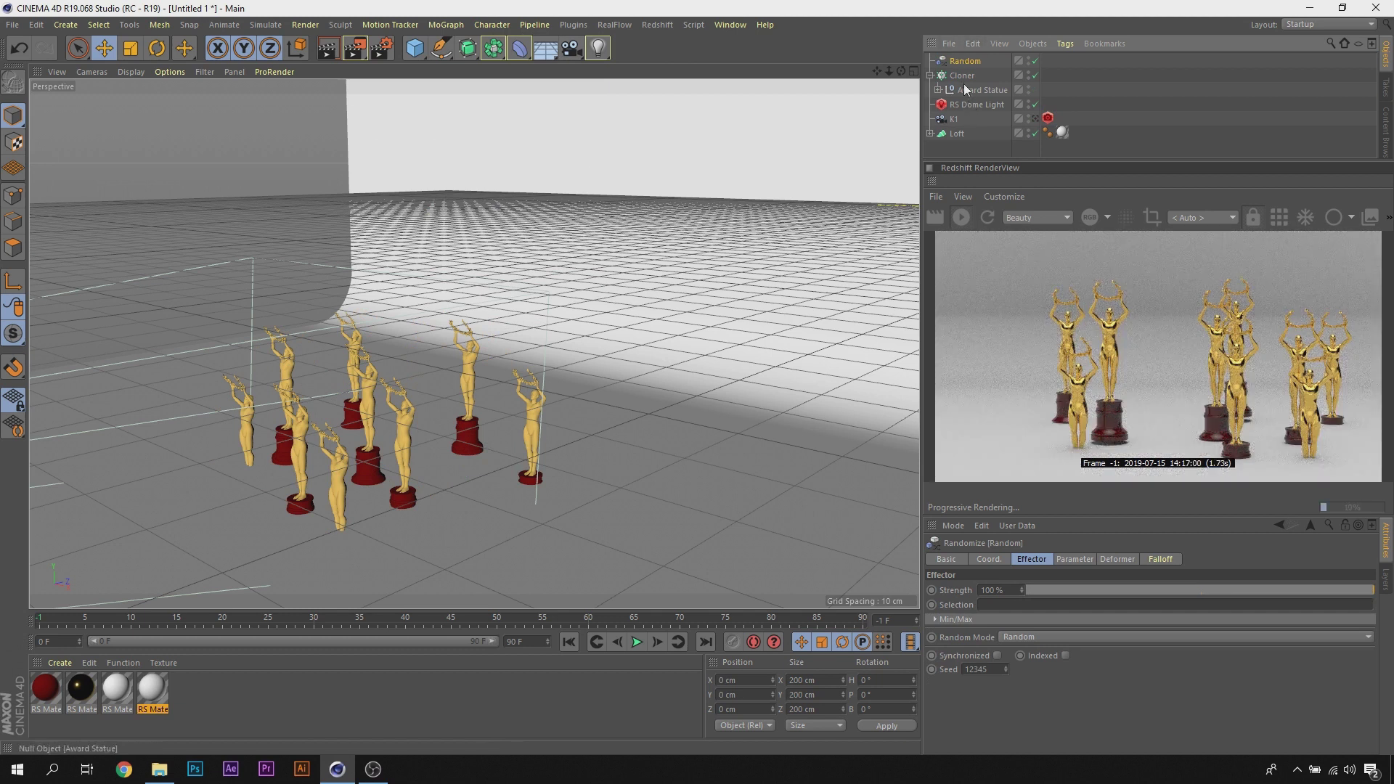
# Step: Set the Random effector's Y position offset to 0 cm, undoing trial X and Z edits
pyautogui.click(1080, 561)
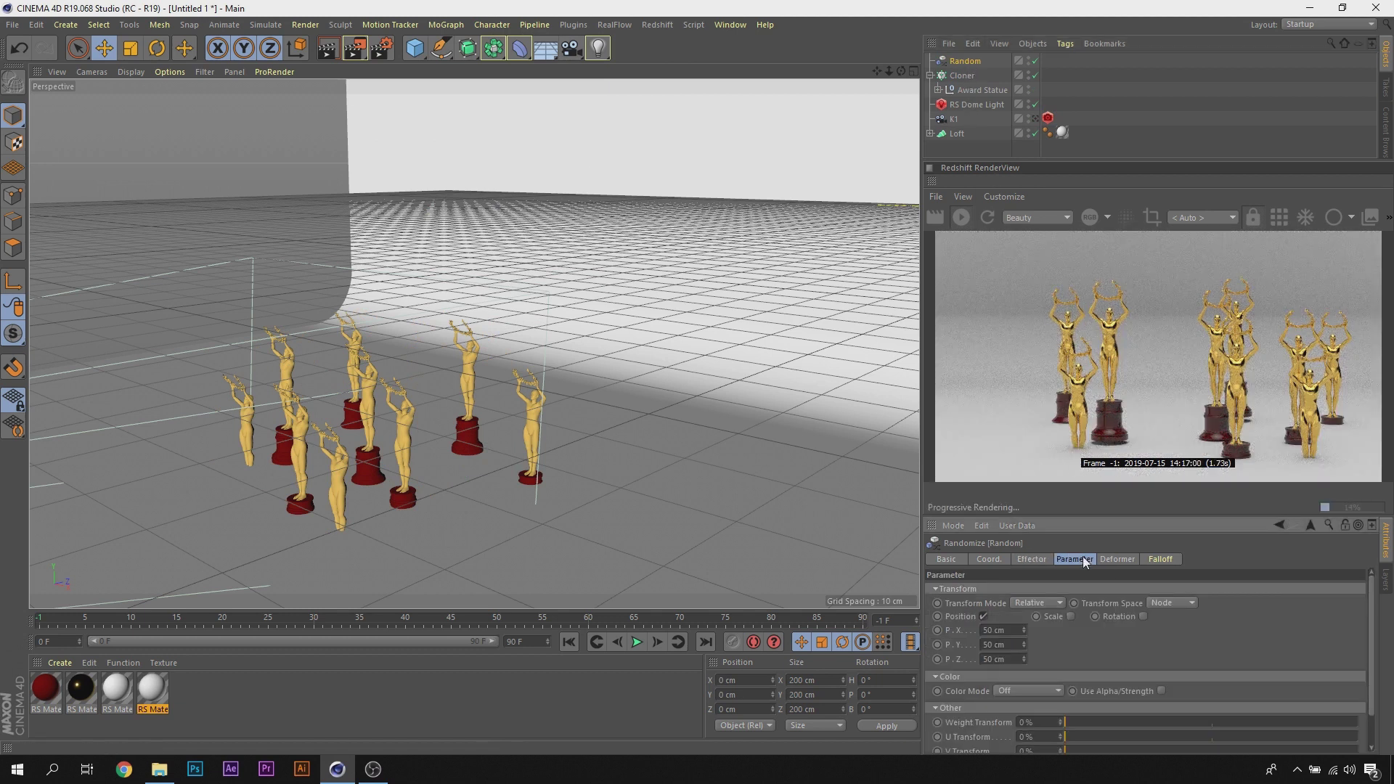
pyautogui.click(1015, 658)
pyautogui.click(1002, 630)
pyautogui.write('0')
pyautogui.press('Return')
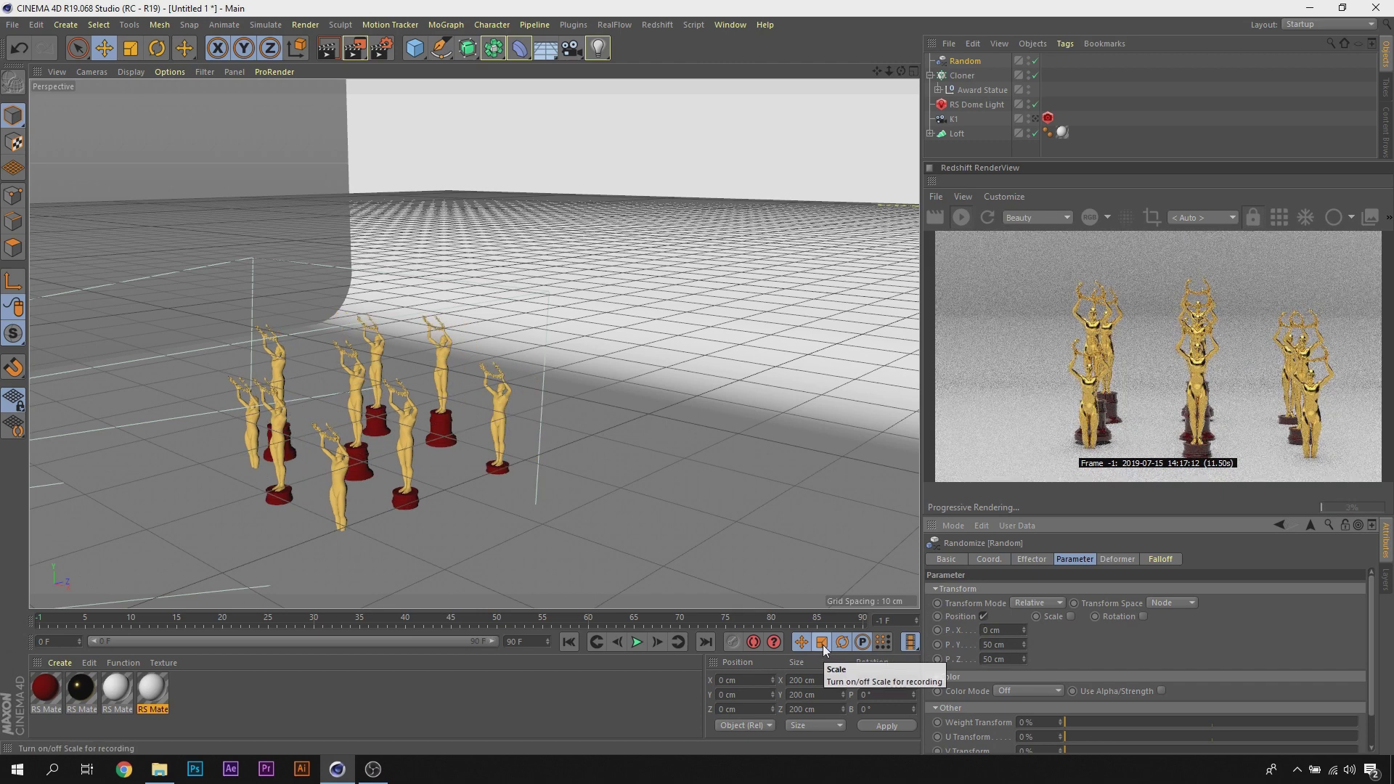
pyautogui.hotkey('ctrl', 'z')
pyautogui.click(1004, 658)
pyautogui.write('0')
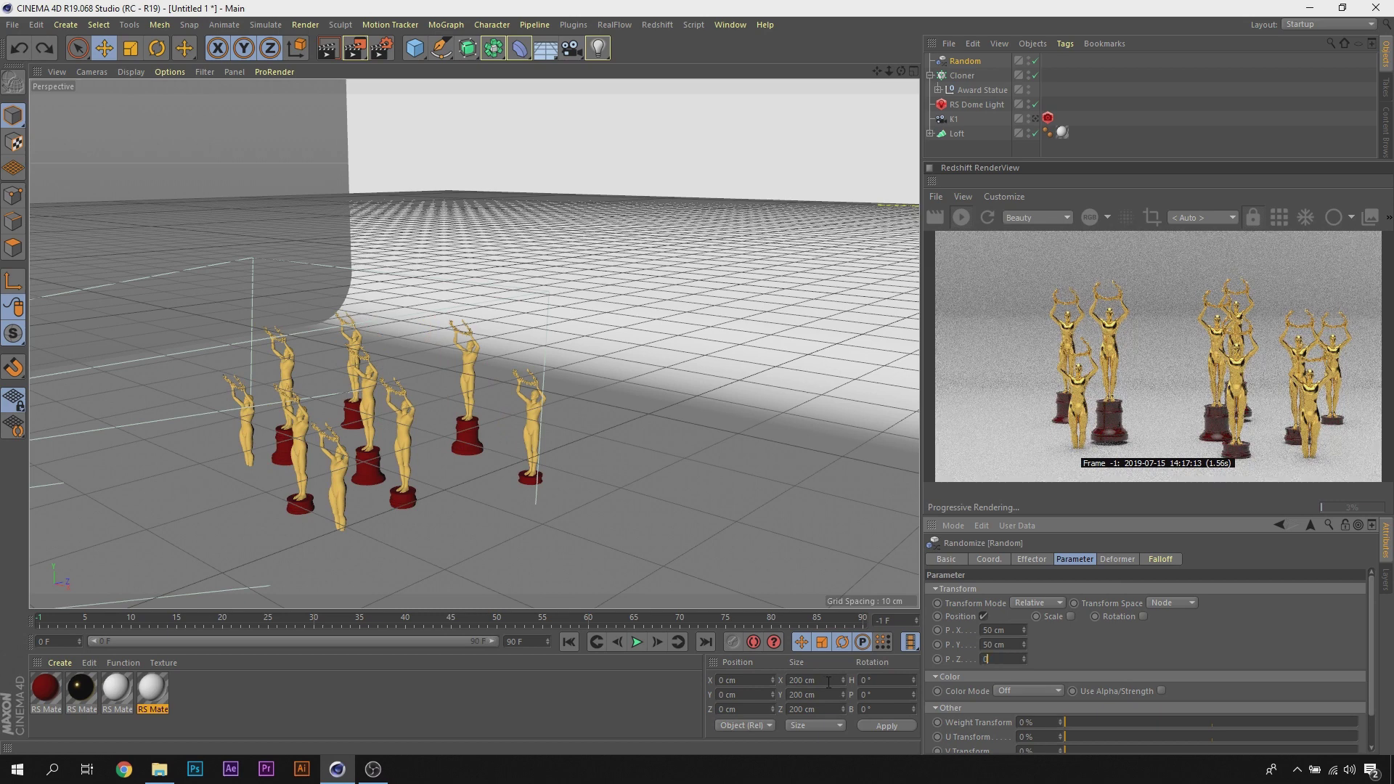
pyautogui.press('Return')
pyautogui.hotkey('ctrl', 'z')
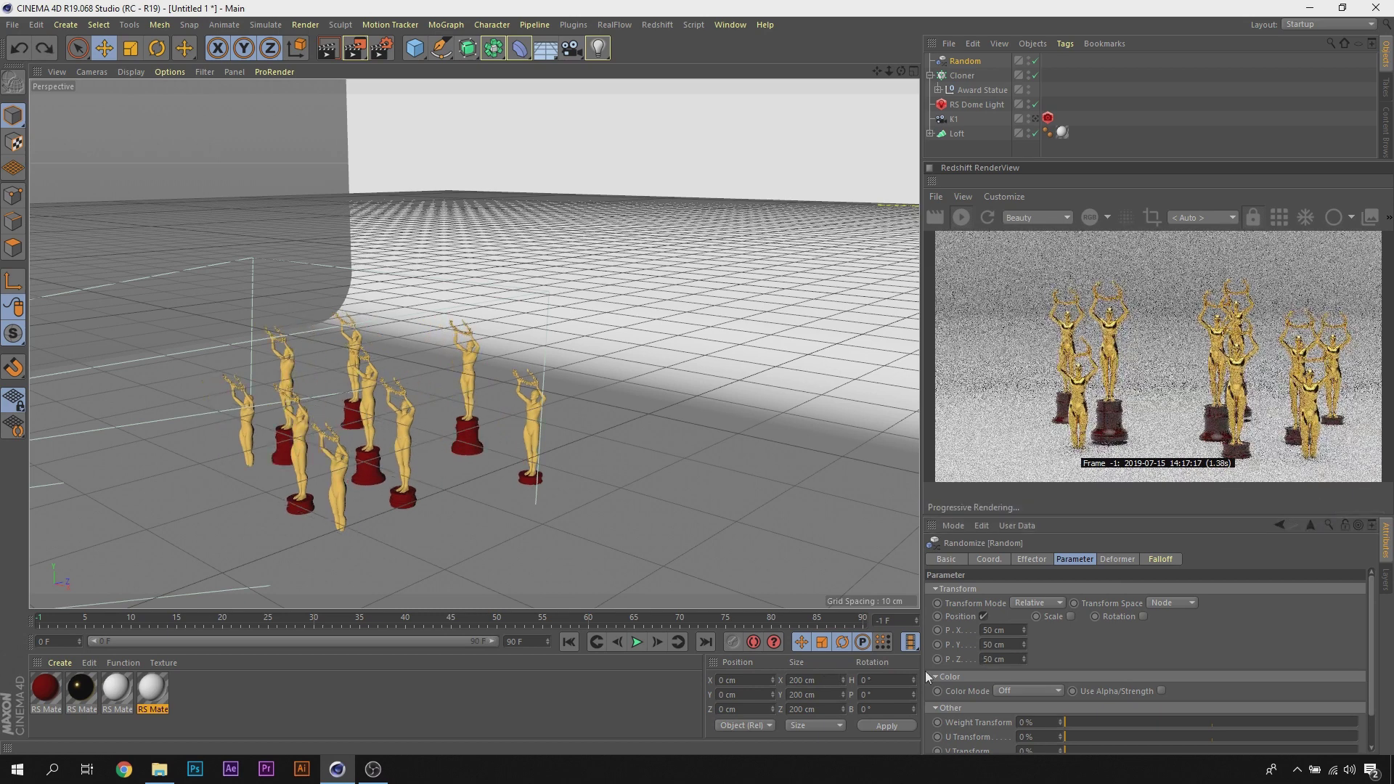
pyautogui.write('0')
pyautogui.press('Return')
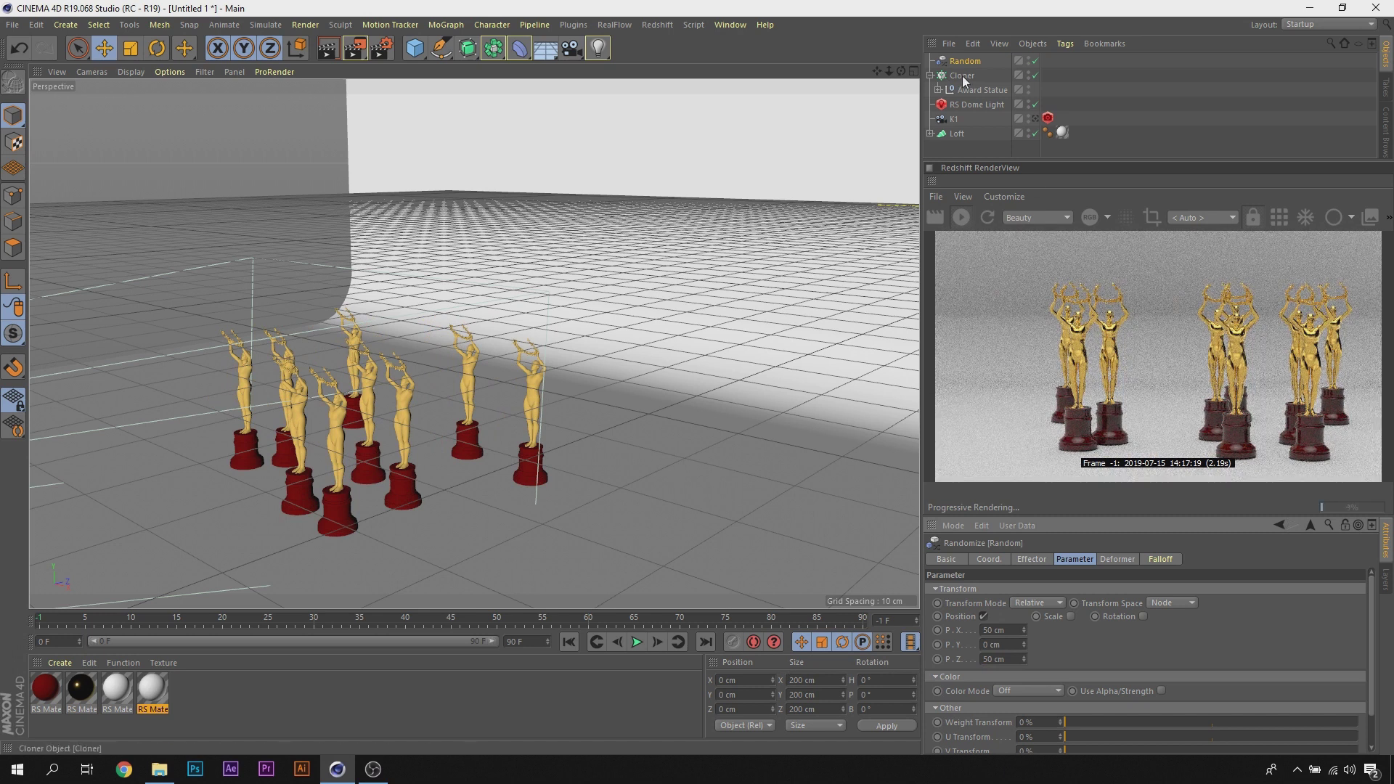
# Step: Set the random X and Z position offsets to 100 cm
pyautogui.click(1009, 629)
pyautogui.write('10')
pyautogui.press('Tab')
pyautogui.press('Tab')
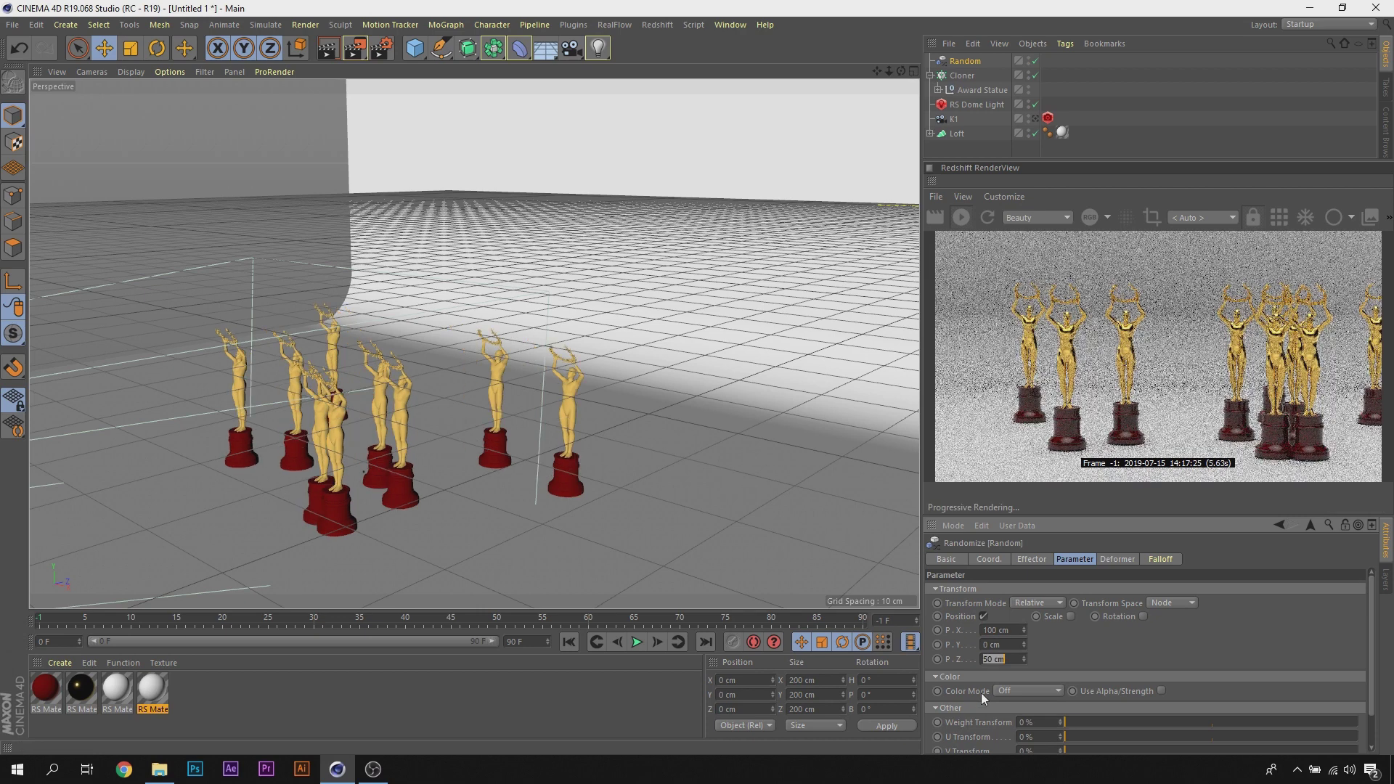
pyautogui.write('100')
pyautogui.press('Return')
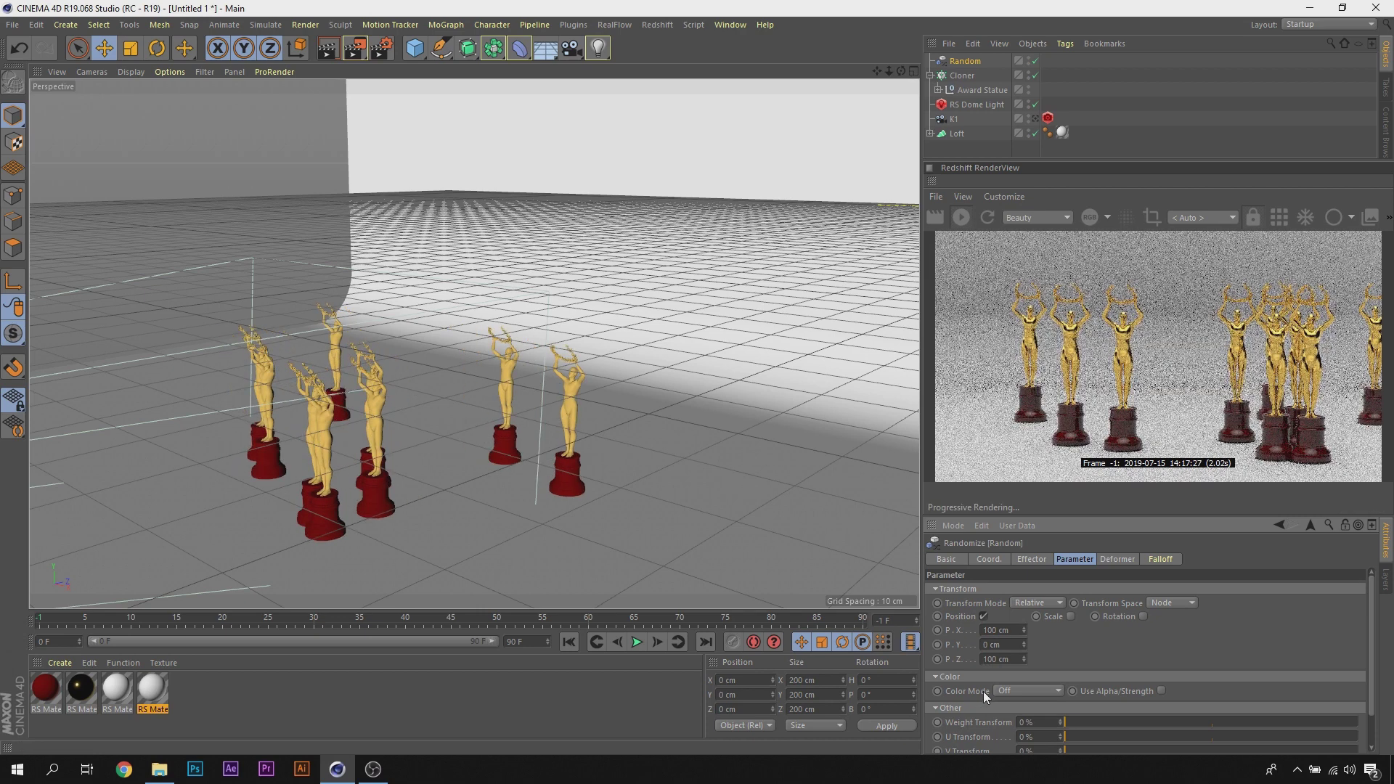
# Step: Scale up the whole statue Cloner grid
pyautogui.click(962, 75)
pyautogui.click(131, 48)
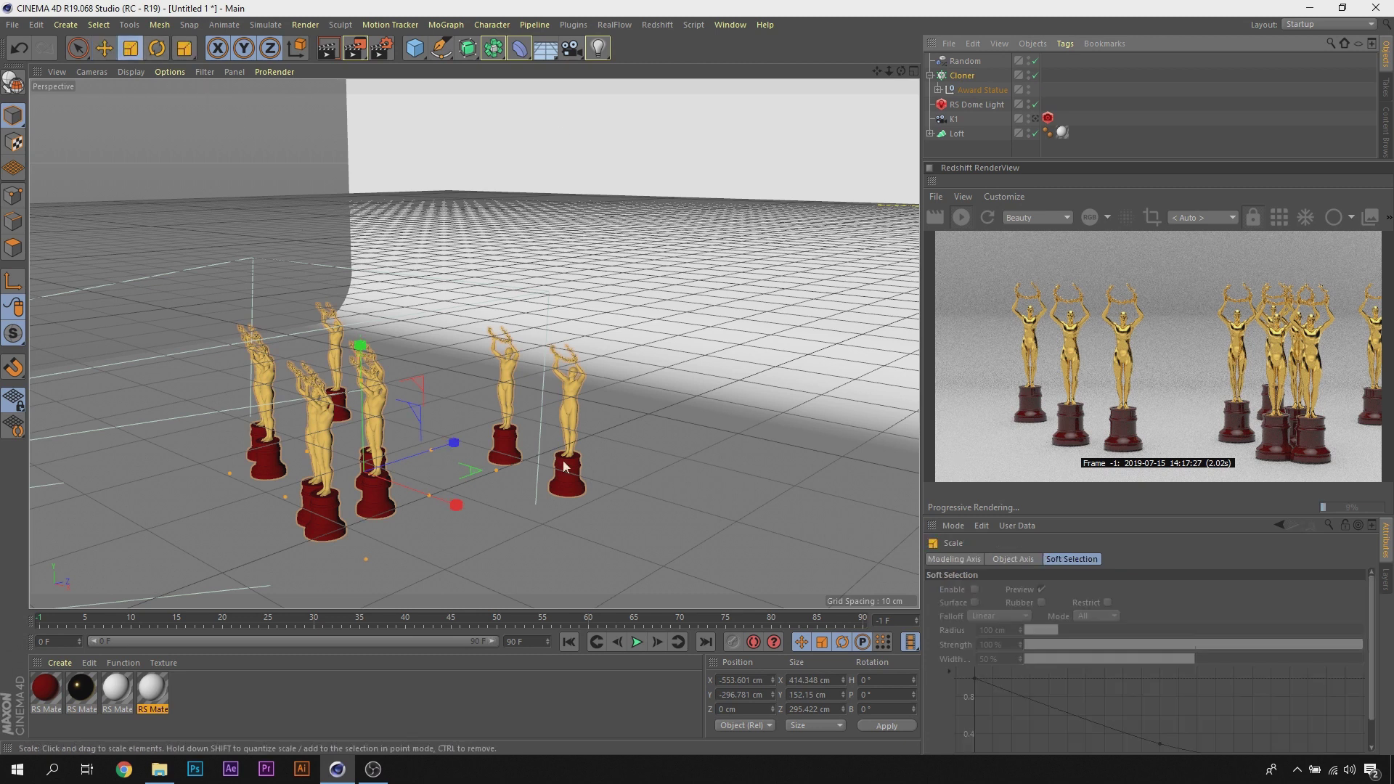
pyautogui.moveTo(453, 508)
pyautogui.mouseDown()
pyautogui.moveTo(615, 525)
pyautogui.moveTo(585, 526)
pyautogui.mouseUp()
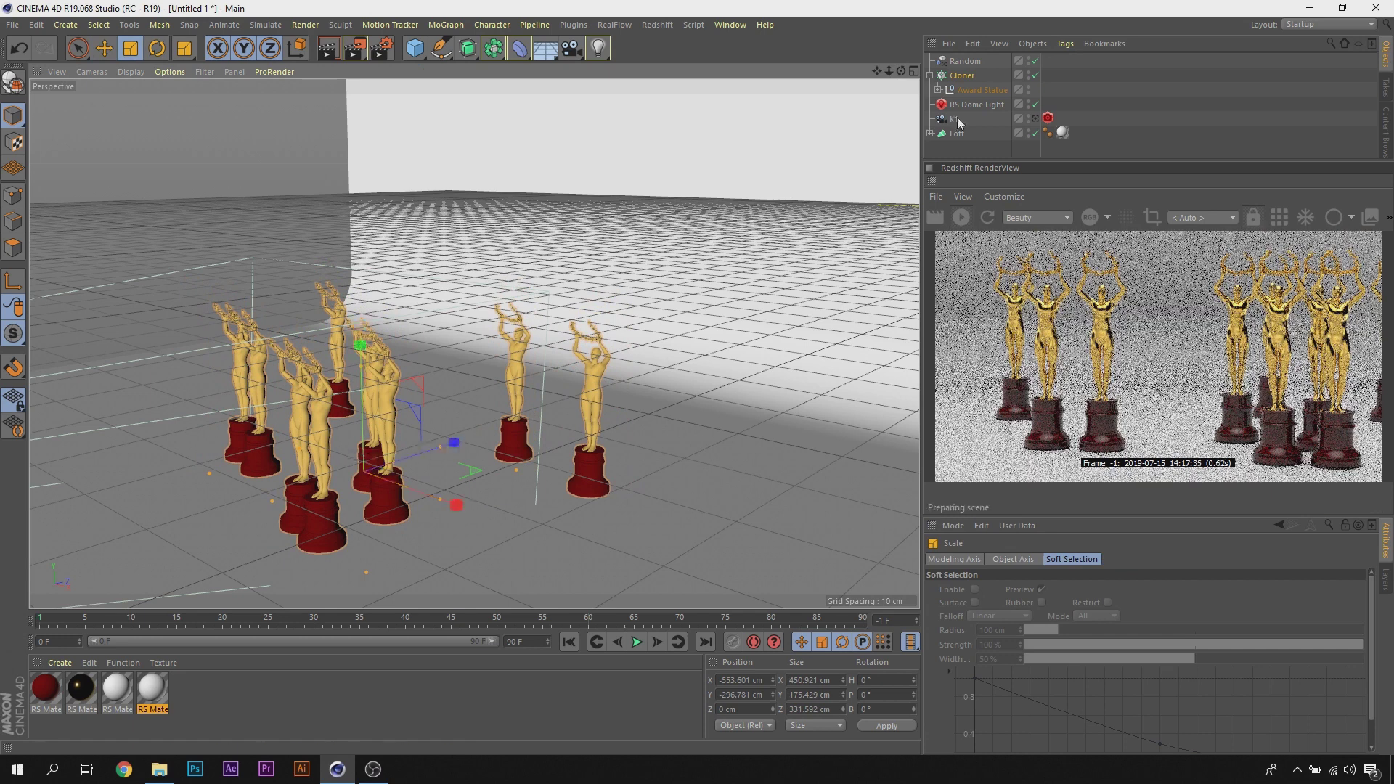
# Step: Raise random X and Z offsets to 500 cm, then drag X down to about -233 cm
pyautogui.click(965, 61)
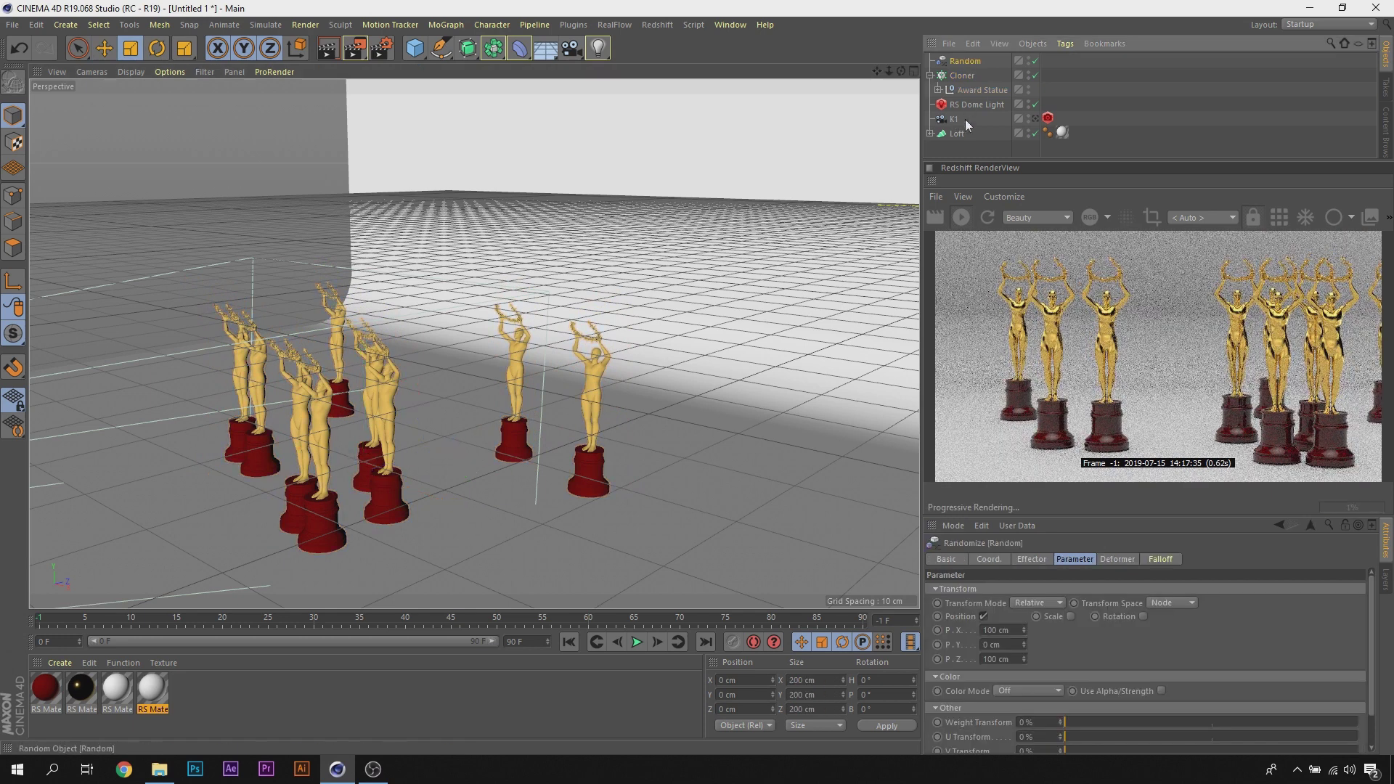
pyautogui.doubleClick(1017, 626)
pyautogui.write('5')
pyautogui.press('Tab')
pyautogui.press('Tab')
pyautogui.write('5')
pyautogui.press('Return')
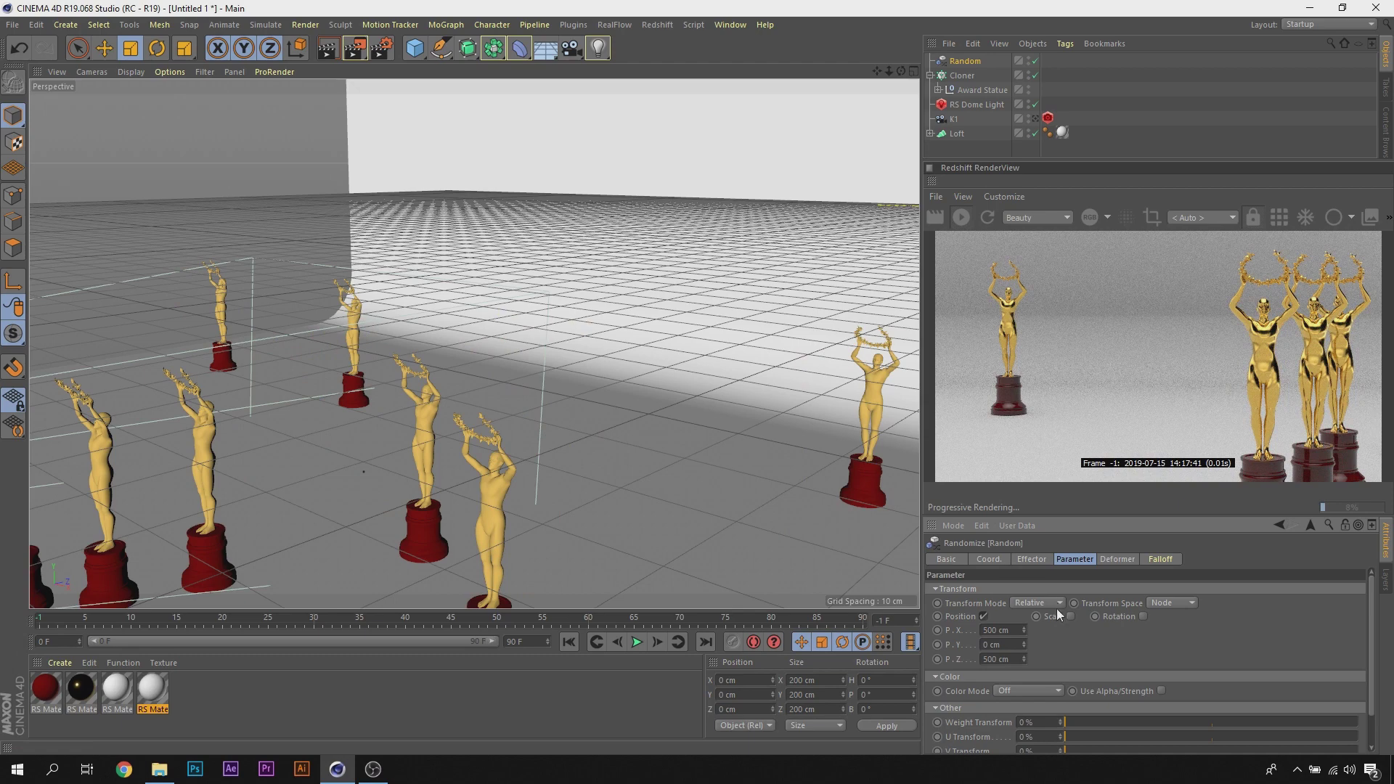
pyautogui.moveTo(1022, 629); pyautogui.dragTo(972, 630)
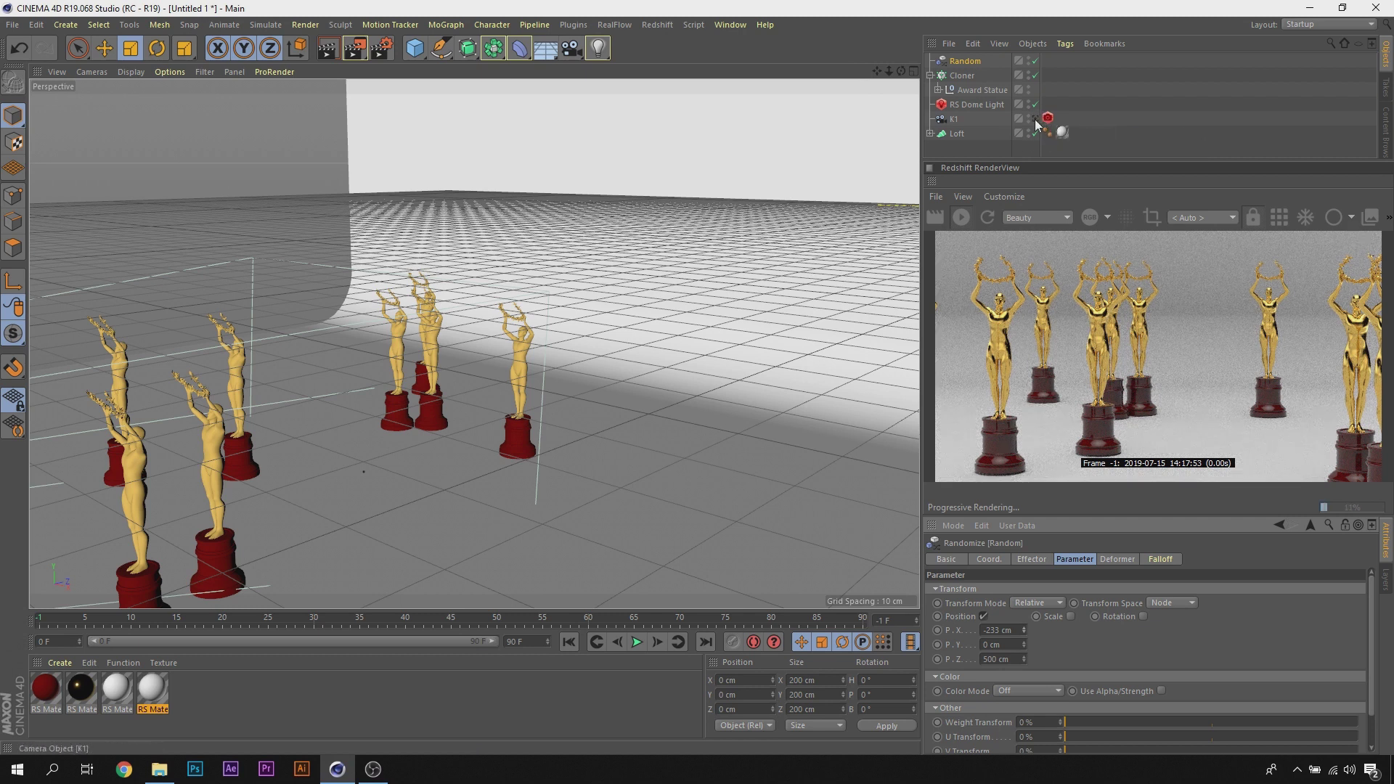
# Step: Pick K1's focus distance on the front-left statue in the viewport
pyautogui.click(954, 119)
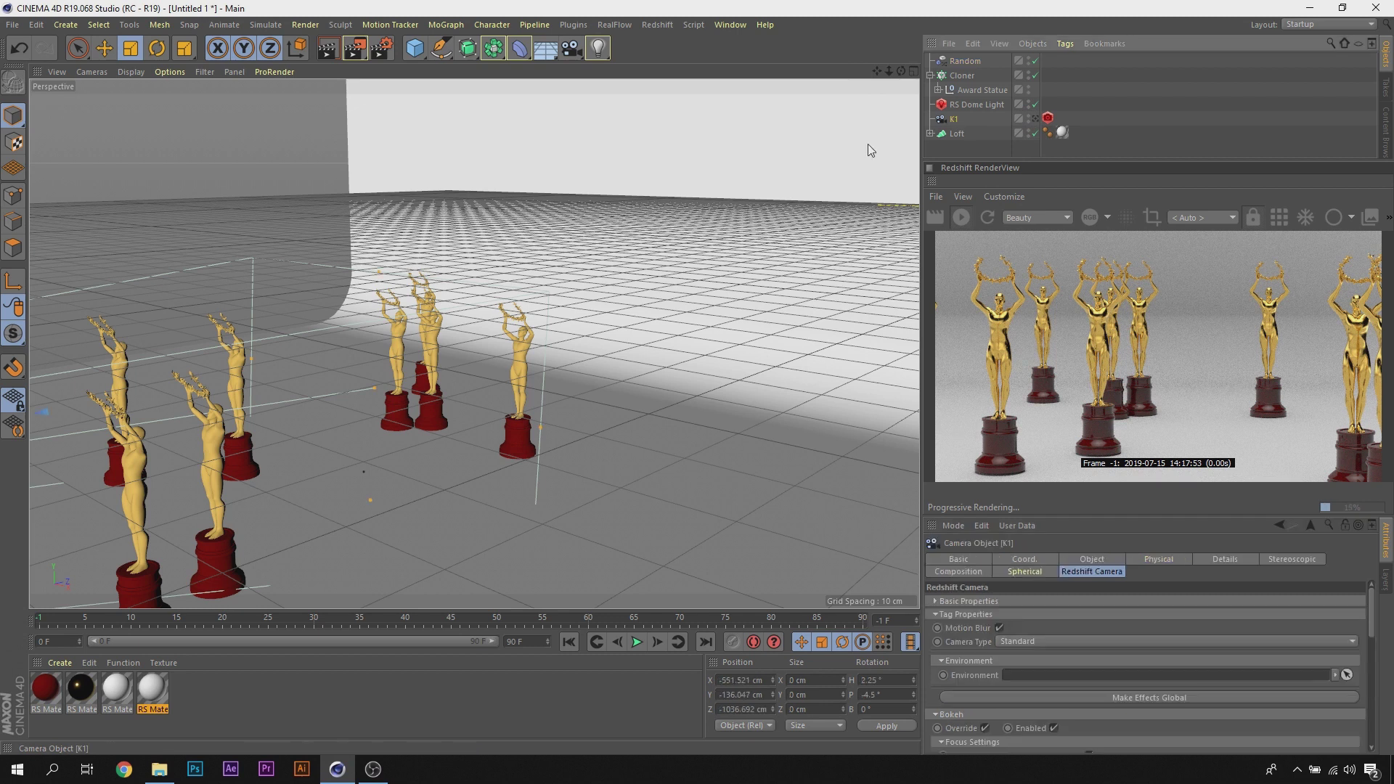
pyautogui.scroll(-6, 424, 354)
pyautogui.scroll(-2, 344, 389)
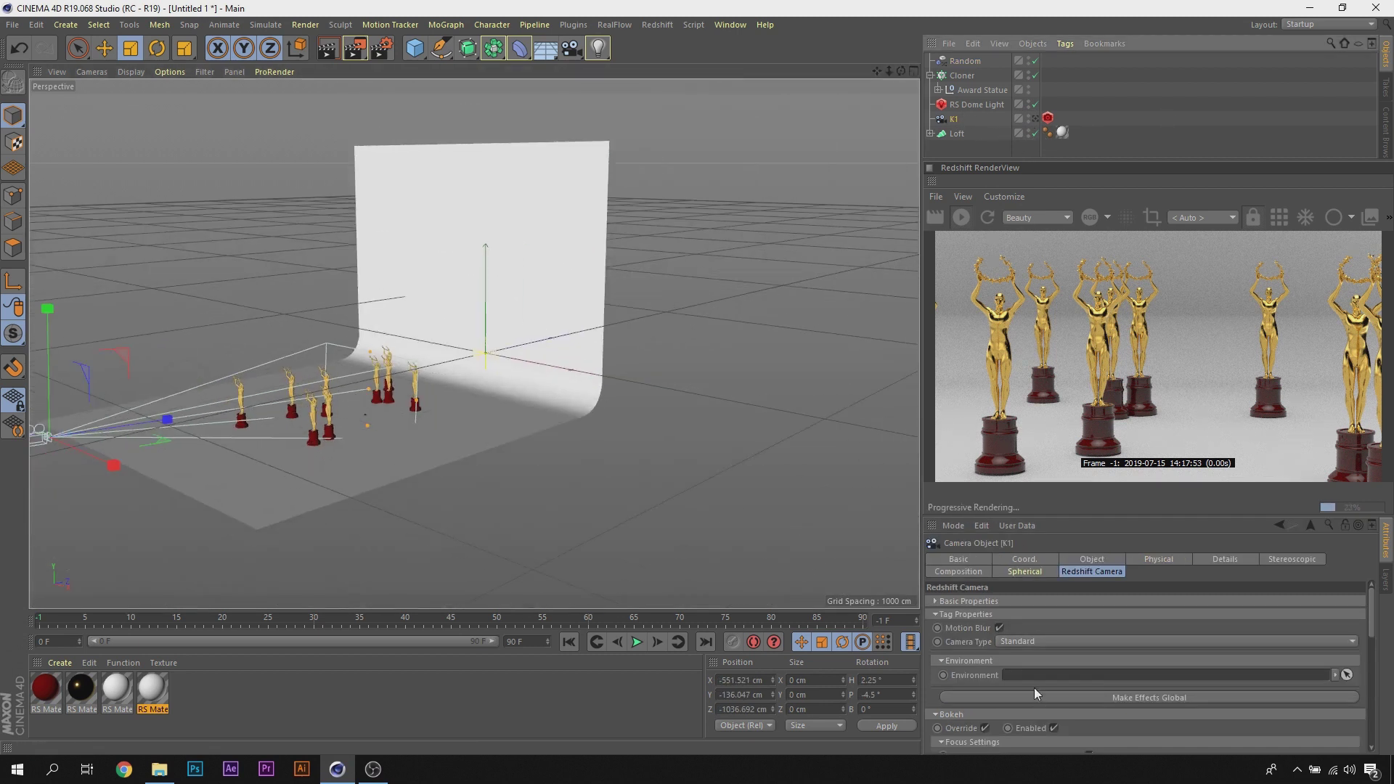
pyautogui.scroll(-3, 1371, 628)
pyautogui.scroll(-3, 1376, 643)
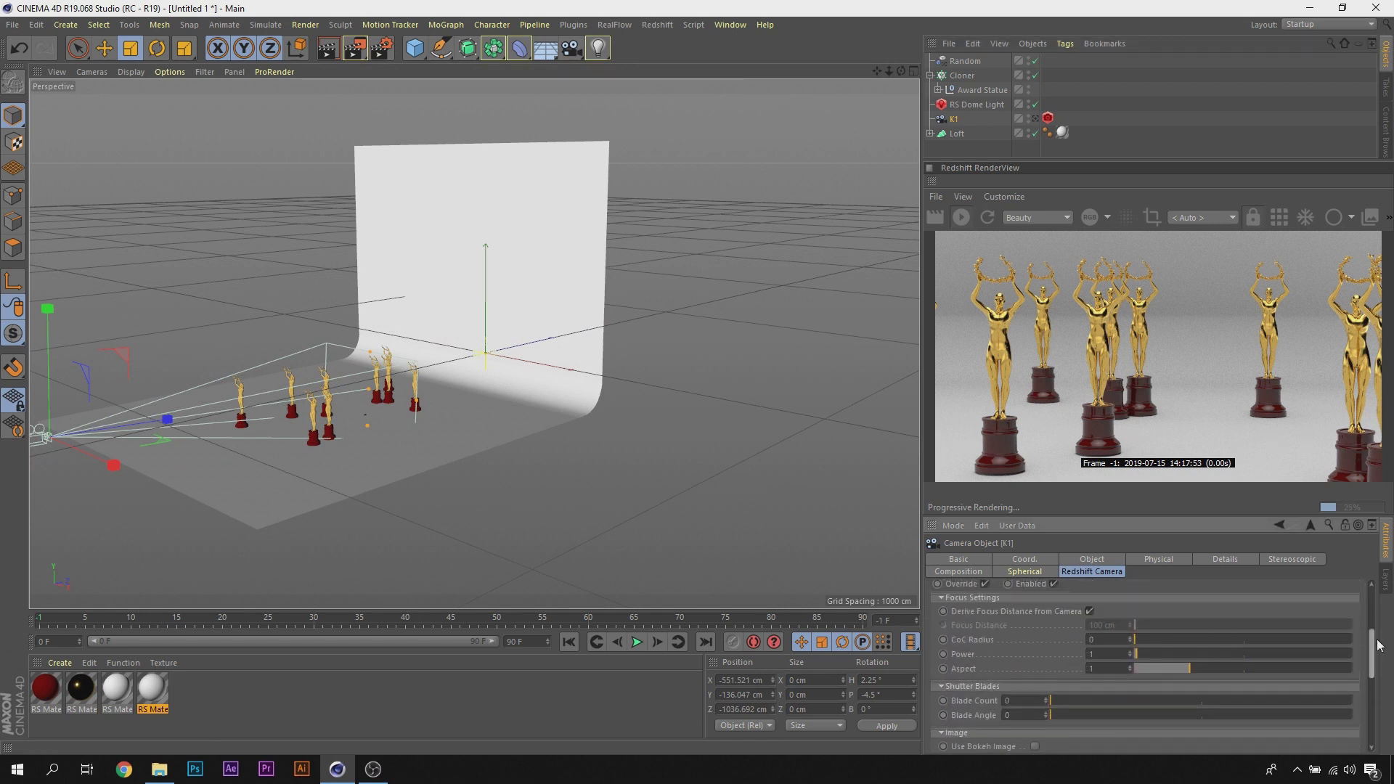
pyautogui.scroll(-3, 1381, 659)
pyautogui.scroll(5, 1365, 632)
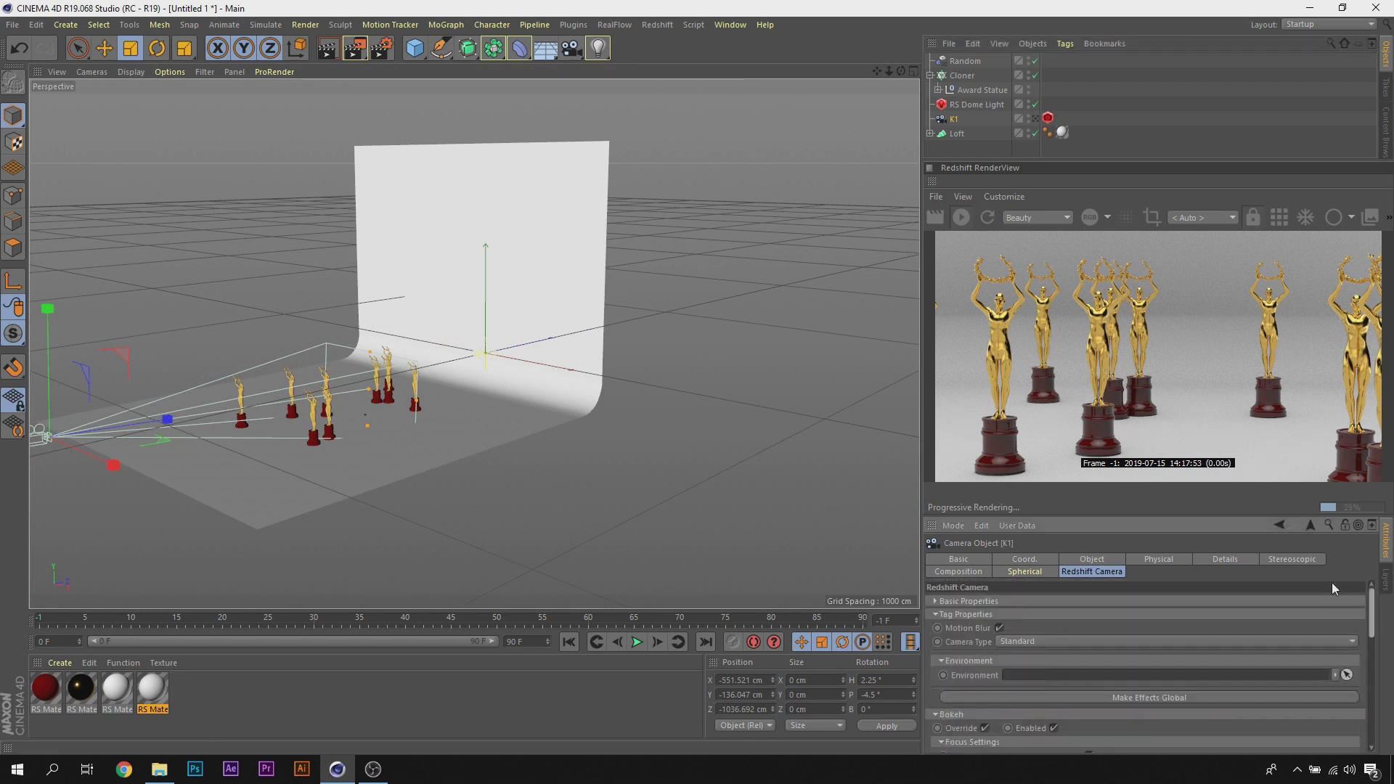
pyautogui.click(1092, 559)
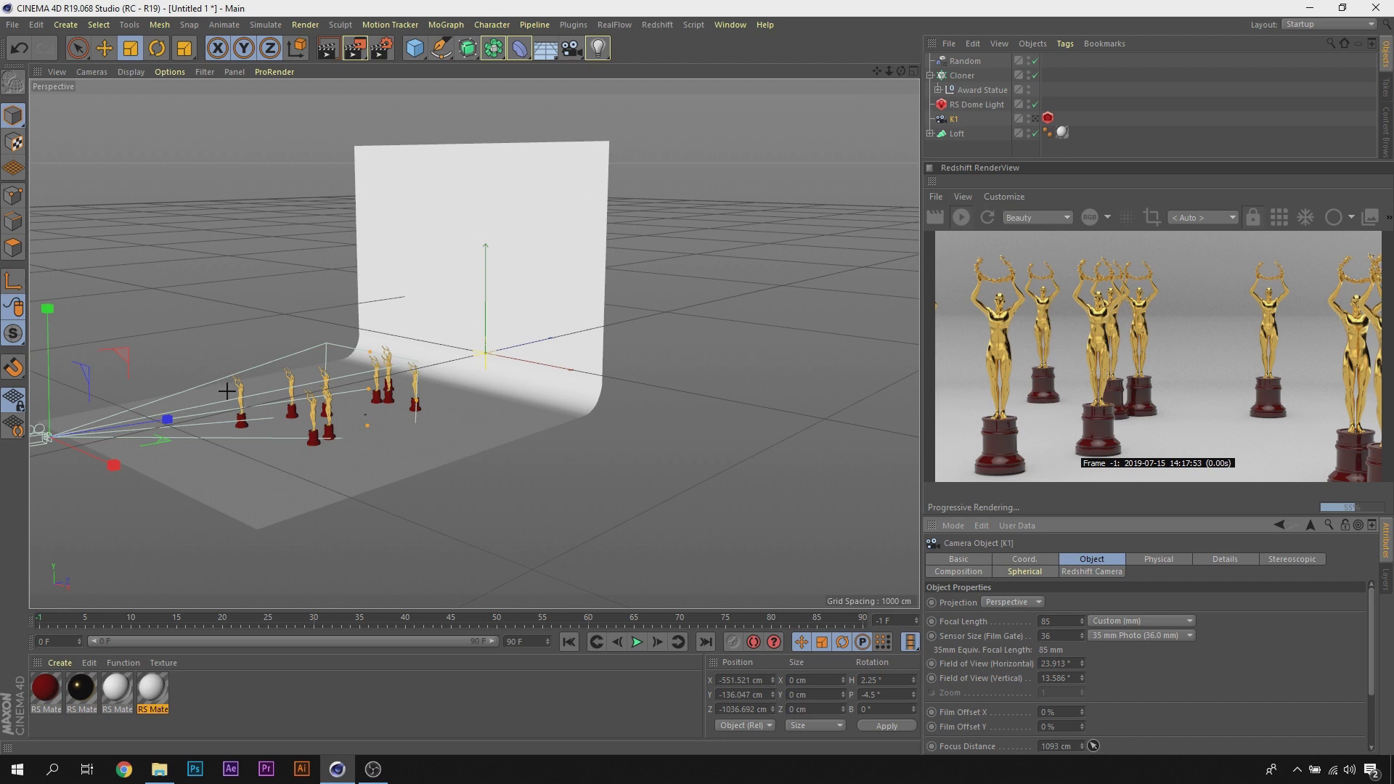
pyautogui.scroll(3, 230, 388)
pyautogui.scroll(3, 234, 396)
pyautogui.scroll(3, 236, 400)
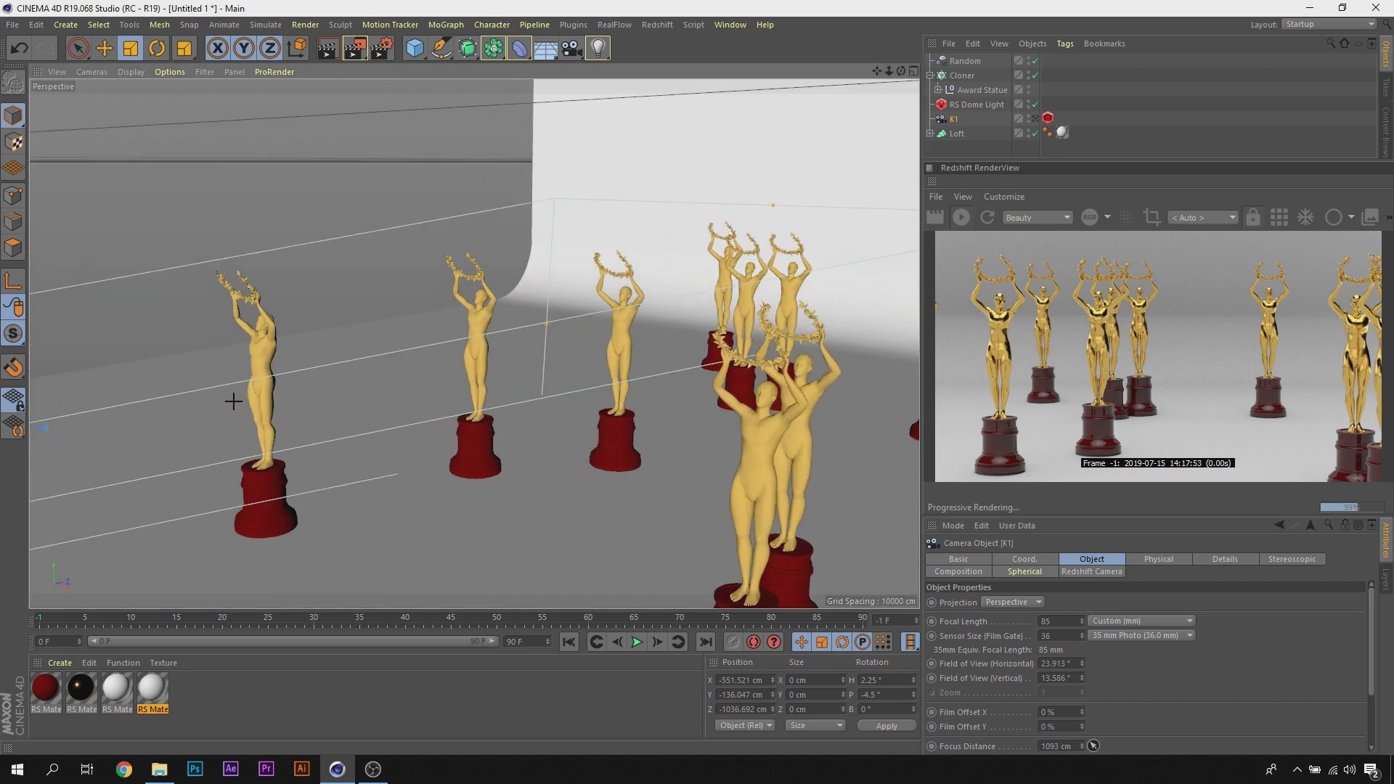
pyautogui.click(261, 346)
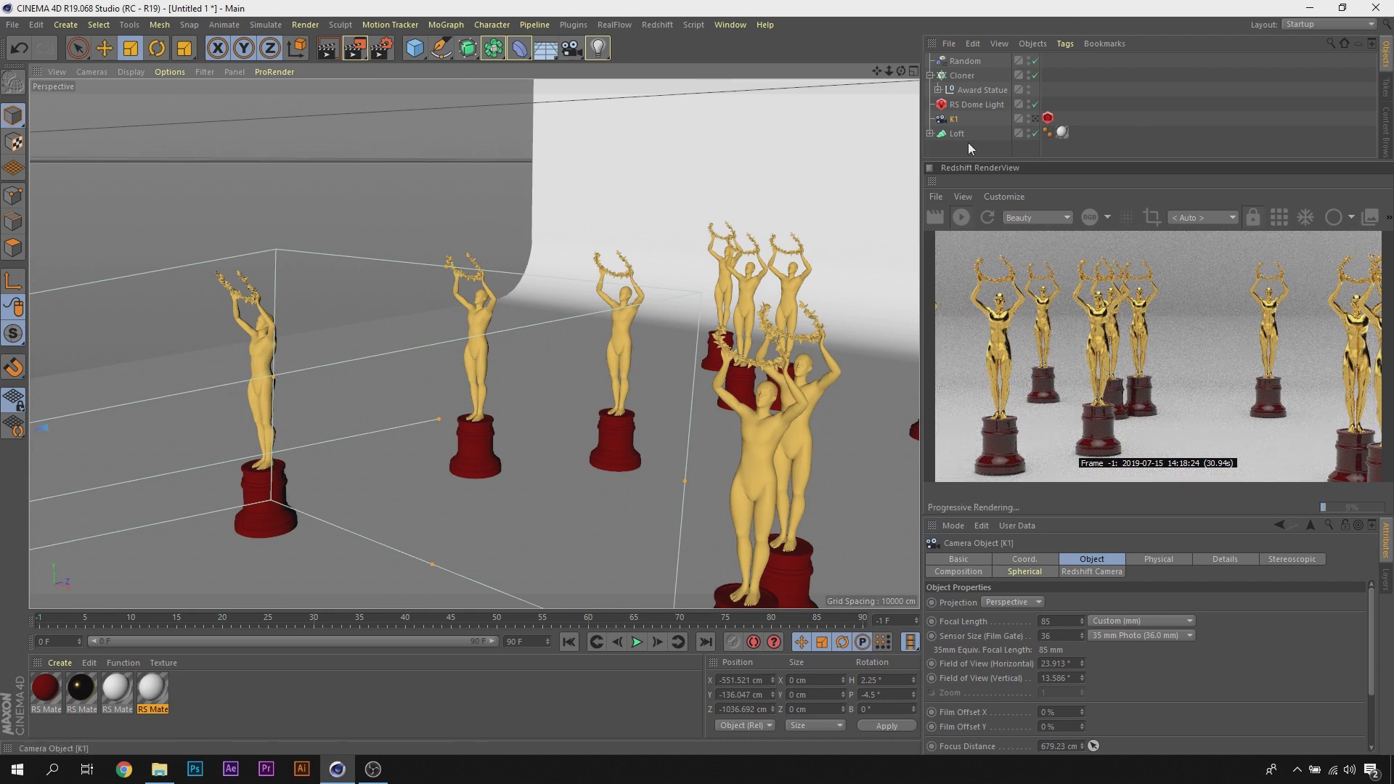
# Step: Raise K1's Redshift bokeh CoC Radius to 27.65
pyautogui.click(1100, 573)
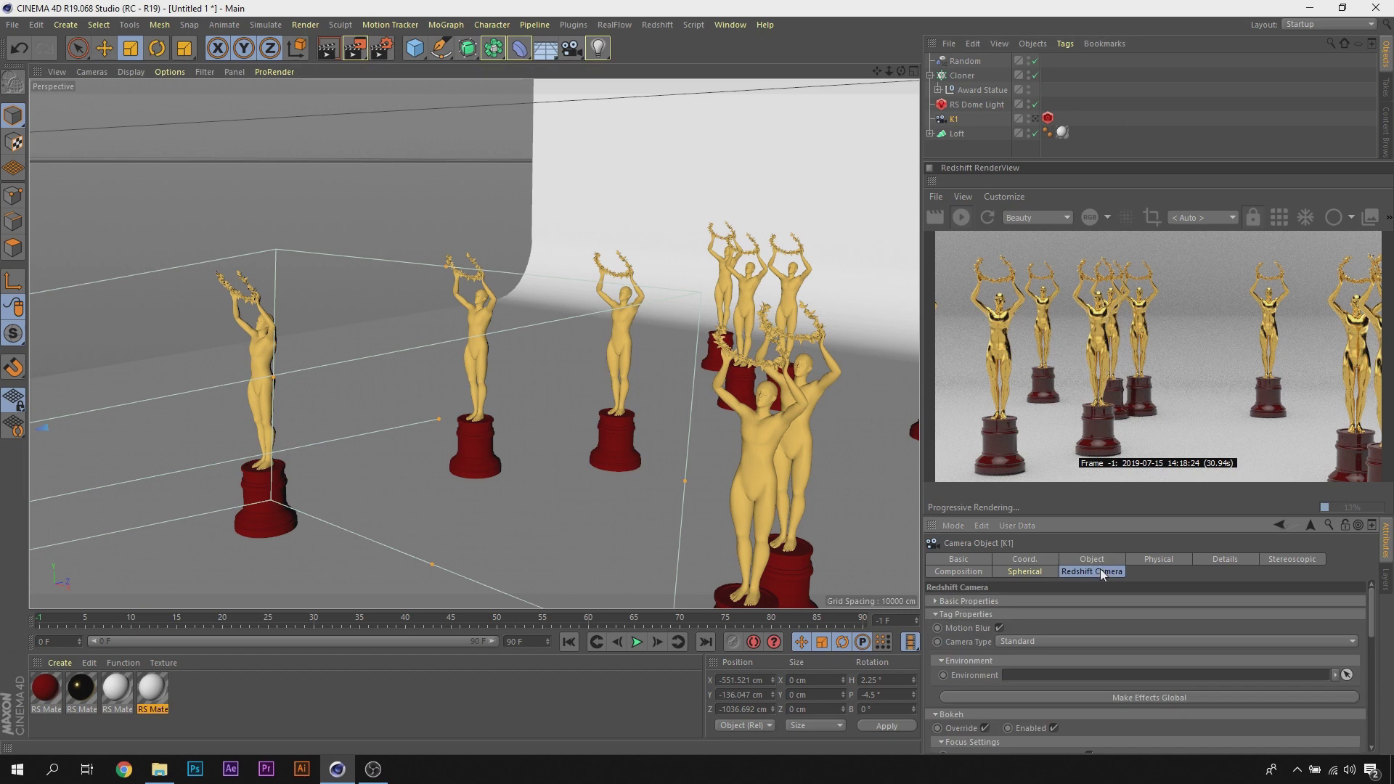
pyautogui.moveTo(1372, 610); pyautogui.dragTo(1347, 647)
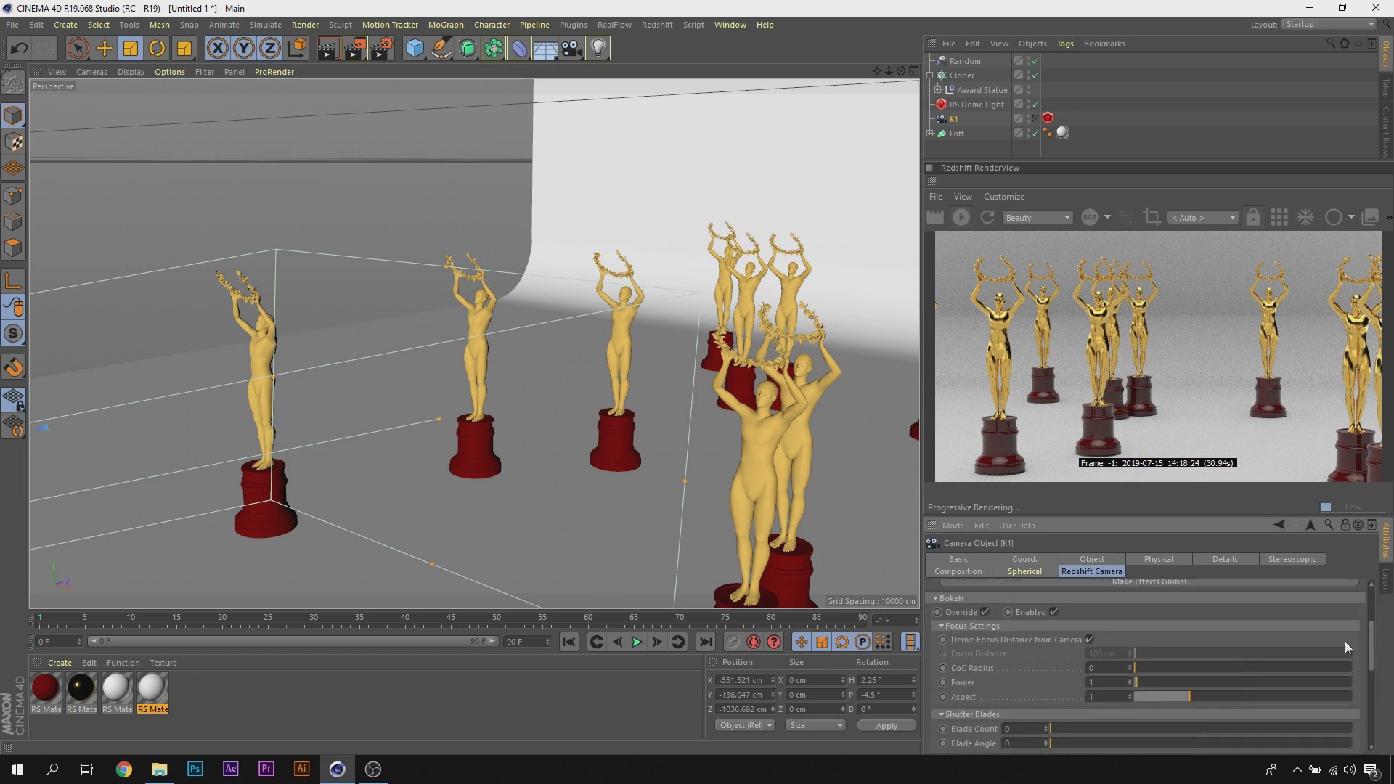
pyautogui.moveTo(1152, 668); pyautogui.dragTo(1195, 667)
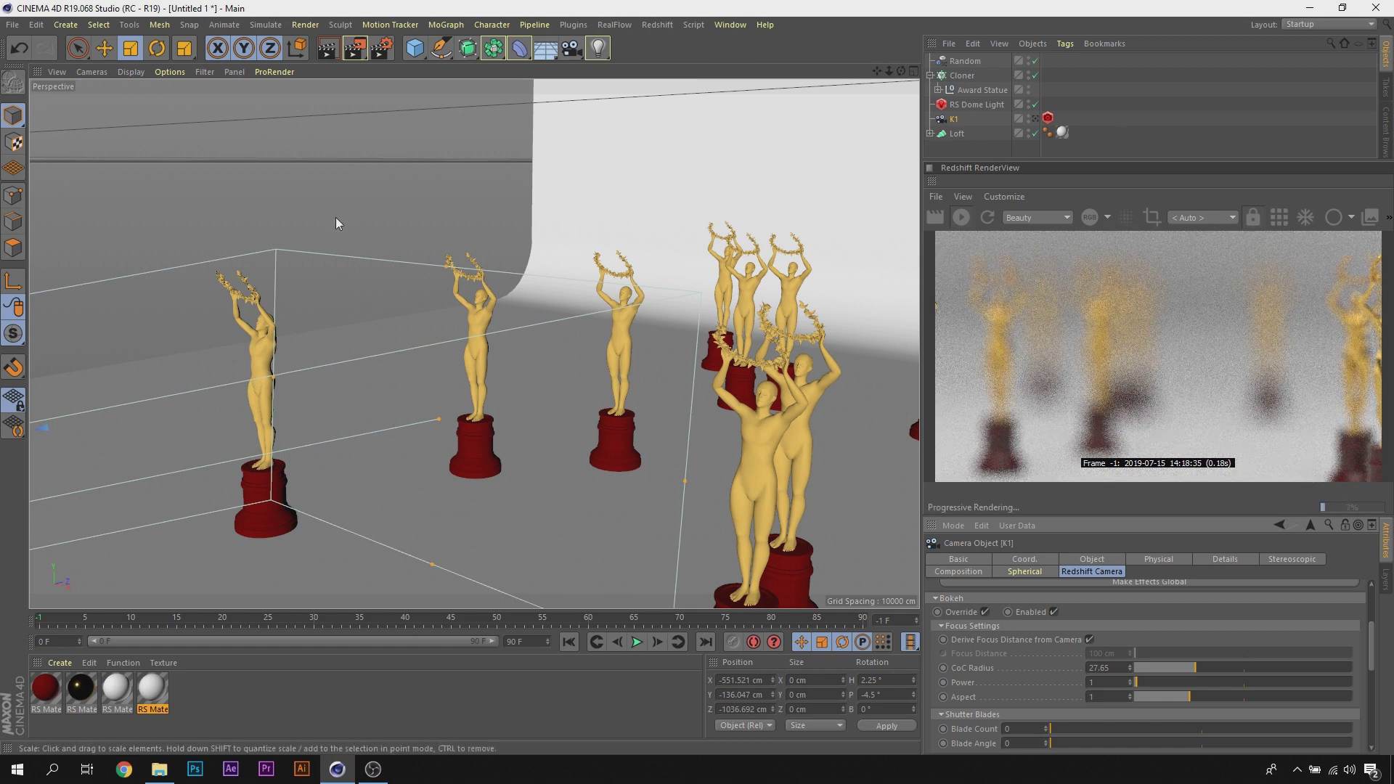
# Step: View through K1 and re-pick focus on the left statue, about 854 cm
pyautogui.click(1035, 119)
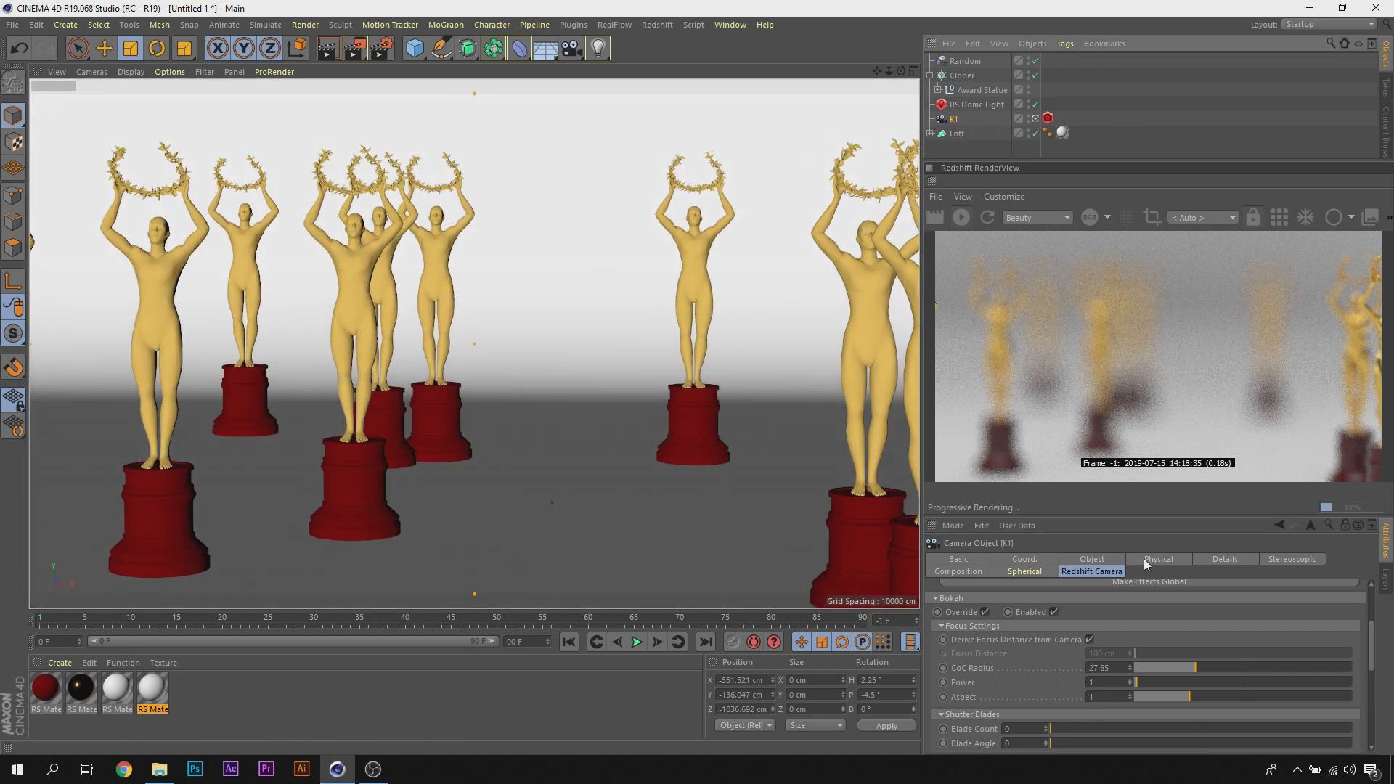
pyautogui.click(1092, 559)
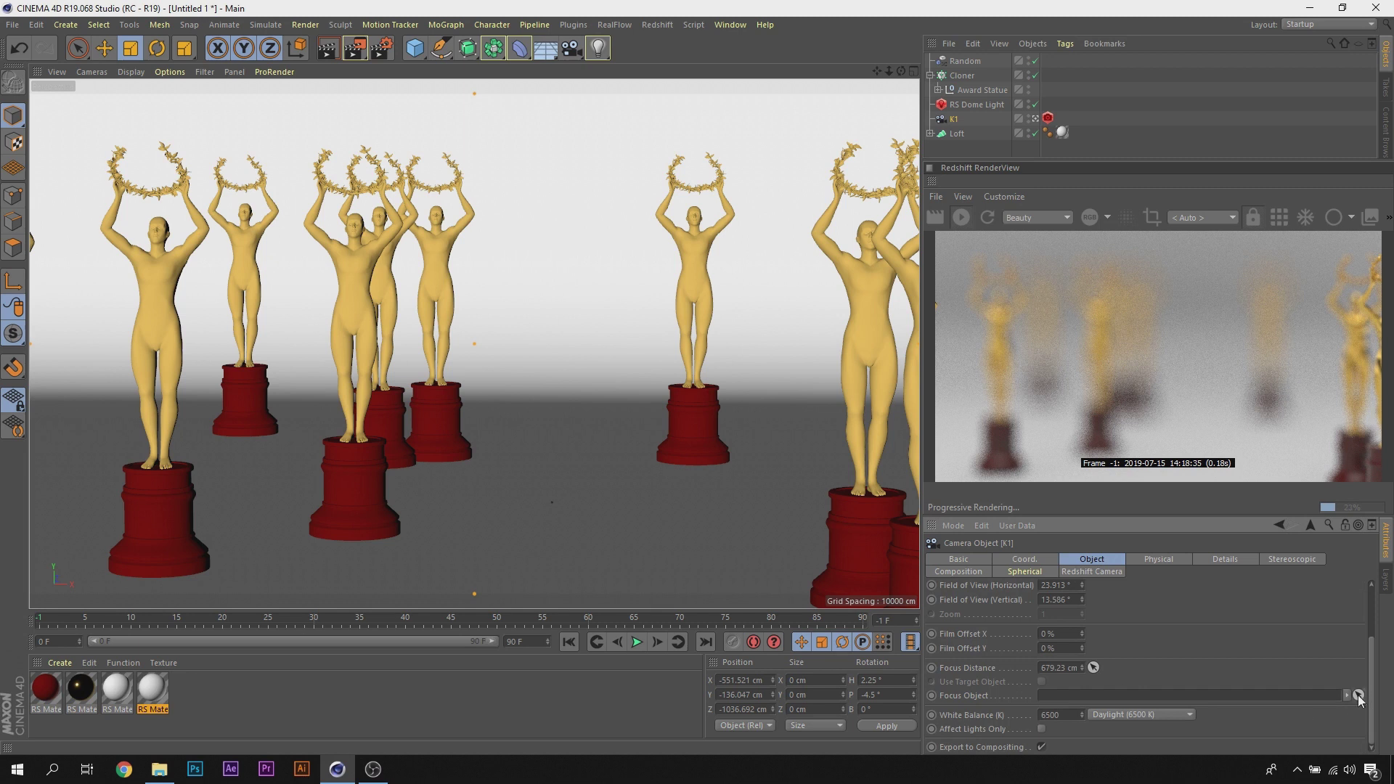
pyautogui.click(1095, 668)
pyautogui.click(155, 283)
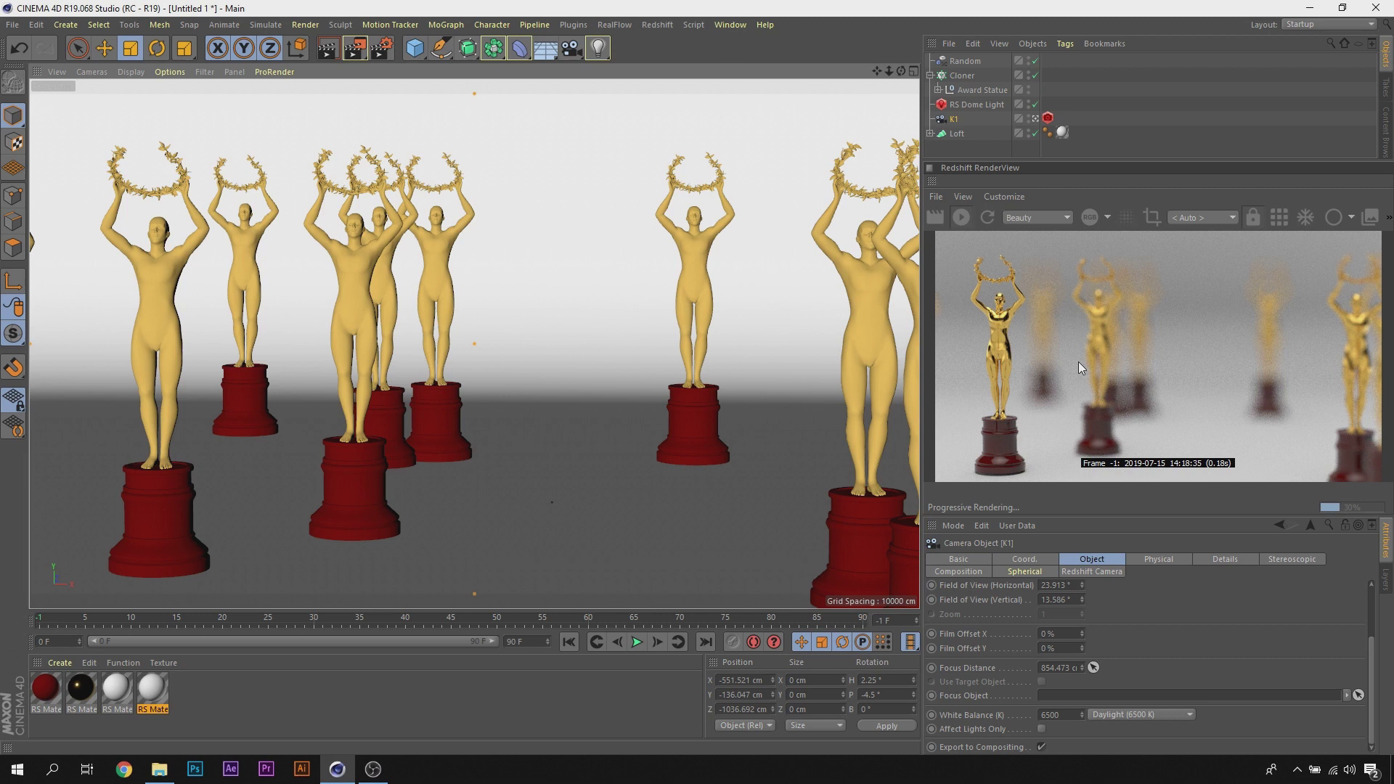
pyautogui.click(987, 103)
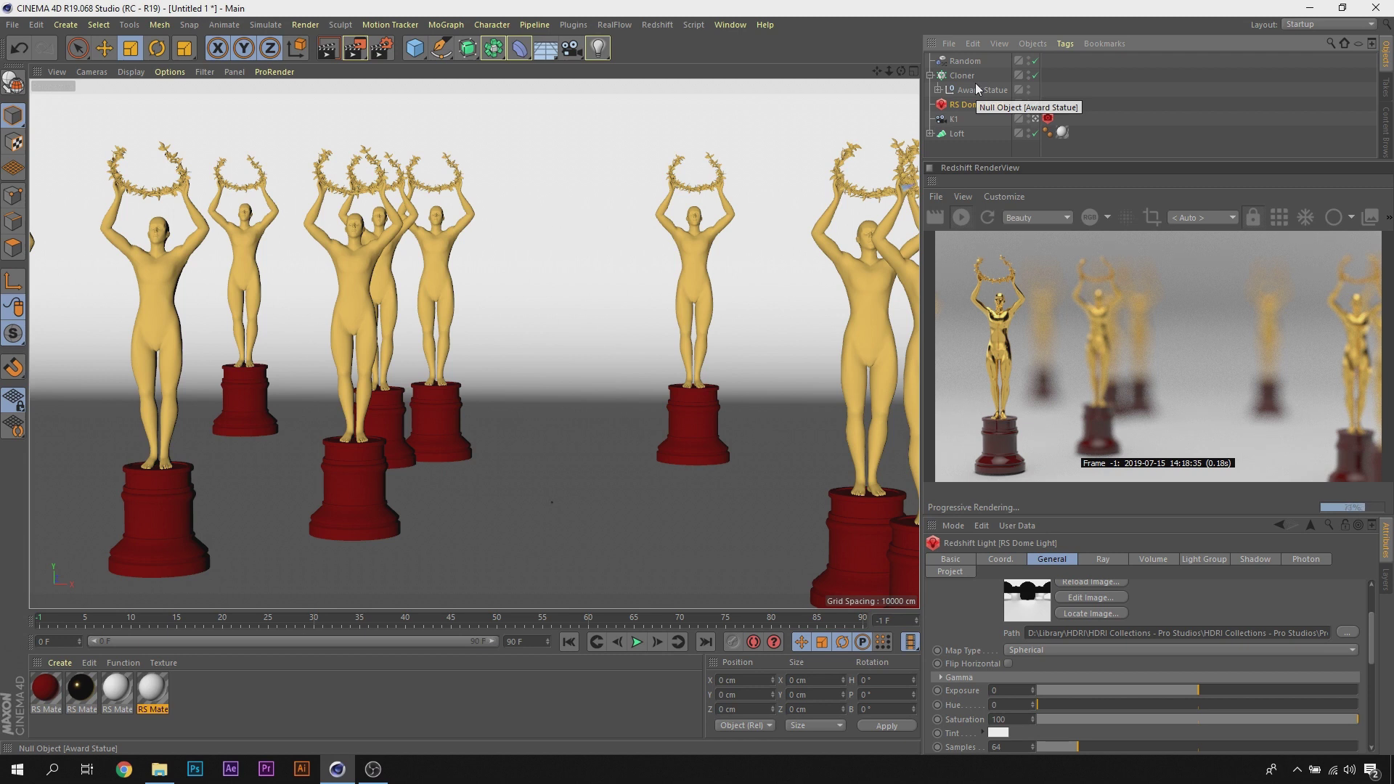
pyautogui.click(953, 120)
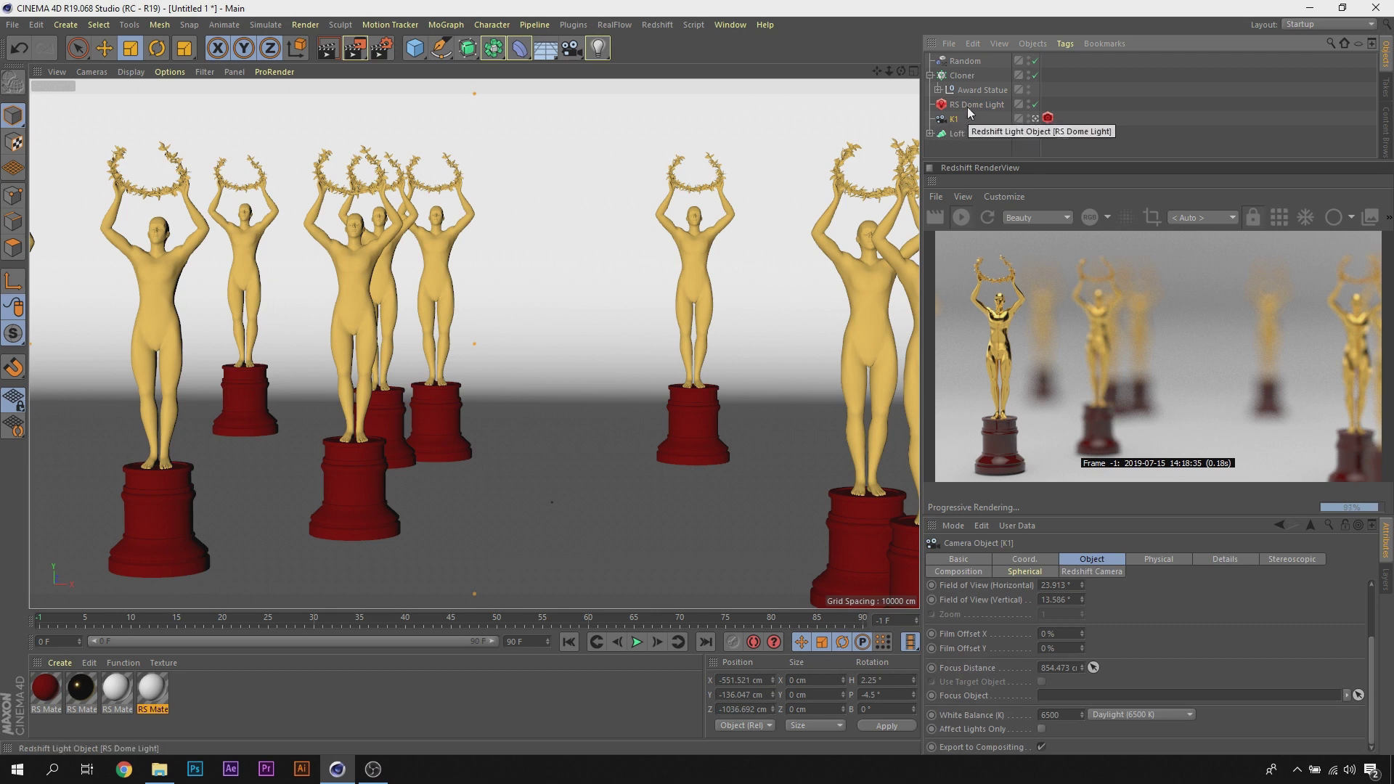
pyautogui.click(973, 104)
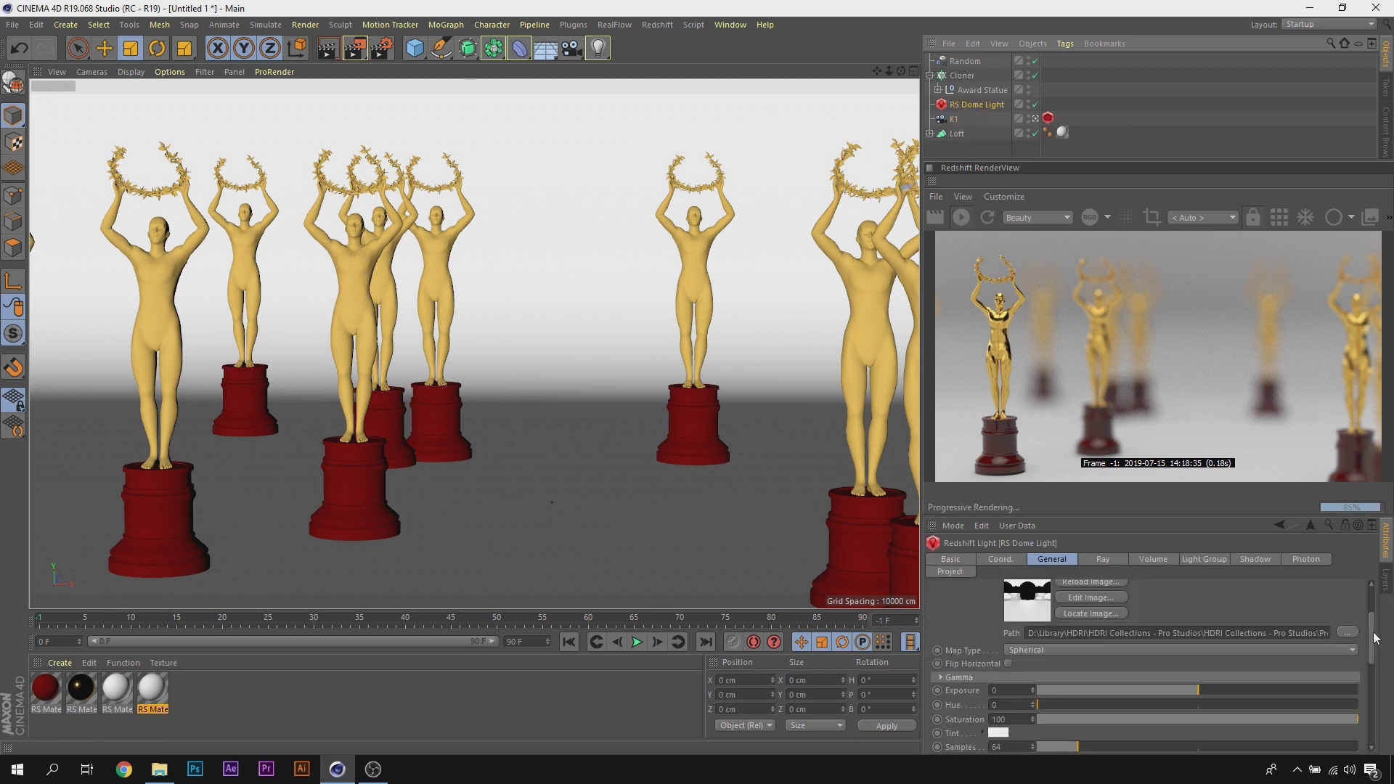
pyautogui.scroll(-1, 1028, 699)
pyautogui.moveTo(1112, 658)
pyautogui.mouseDown()
pyautogui.moveTo(1096, 659)
pyautogui.moveTo(1250, 658)
pyautogui.moveTo(1199, 665)
pyautogui.mouseUp()
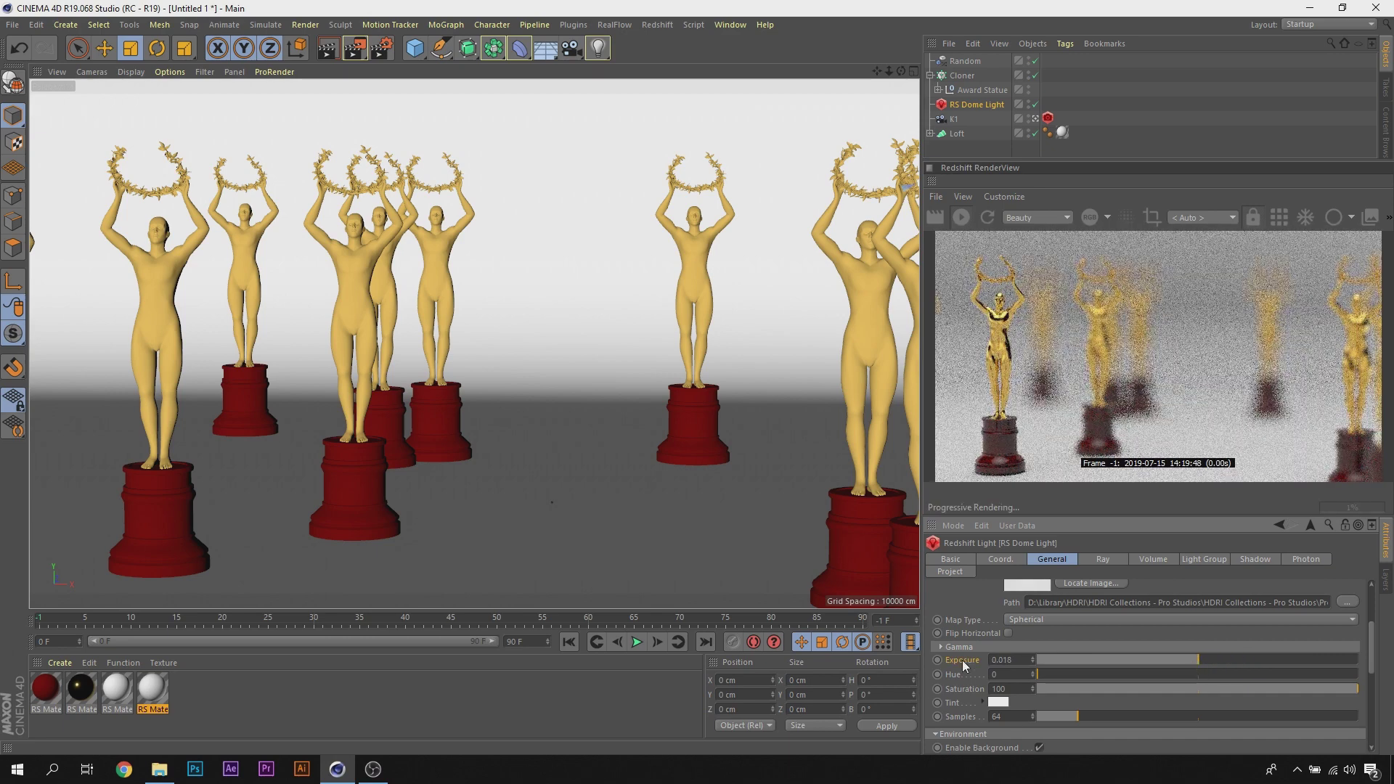
pyautogui.rightClick(961, 660)
pyautogui.click(1028, 589)
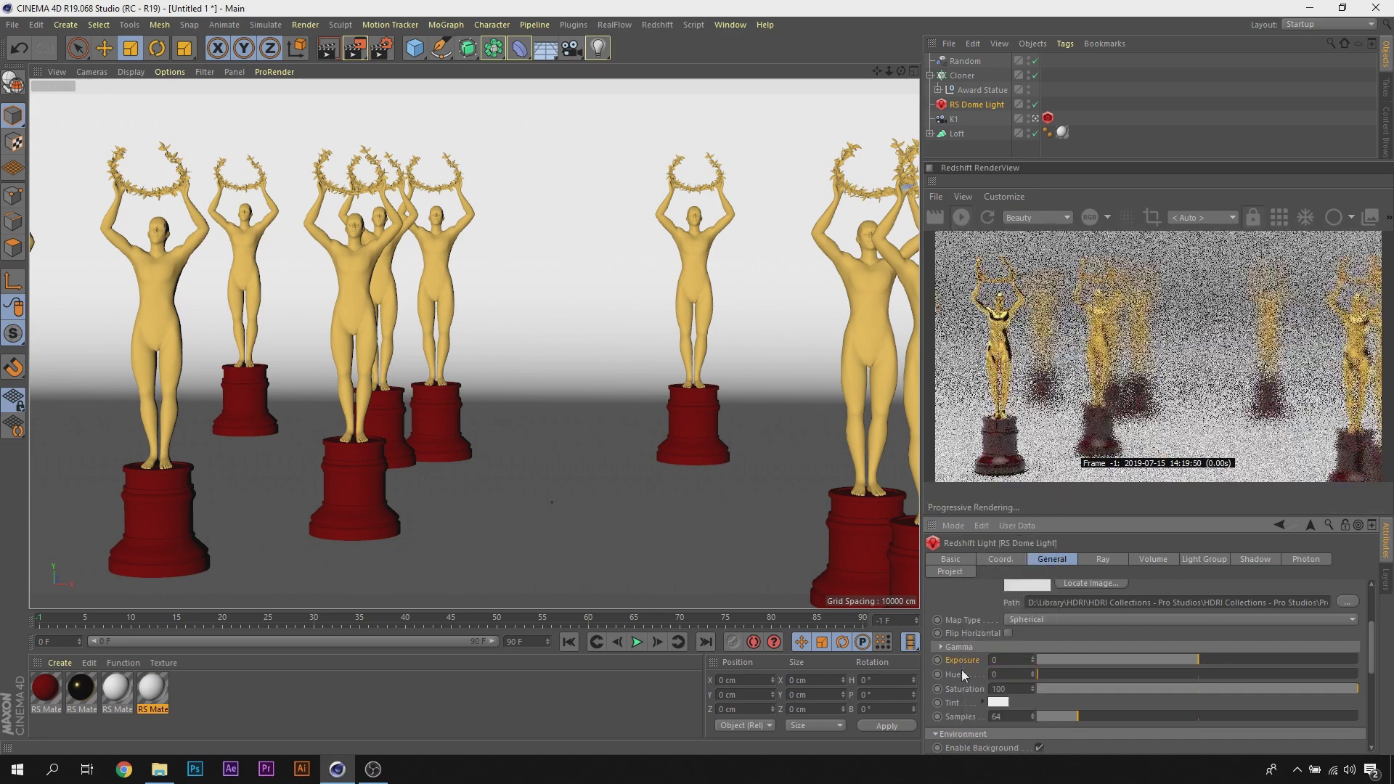
pyautogui.click(954, 119)
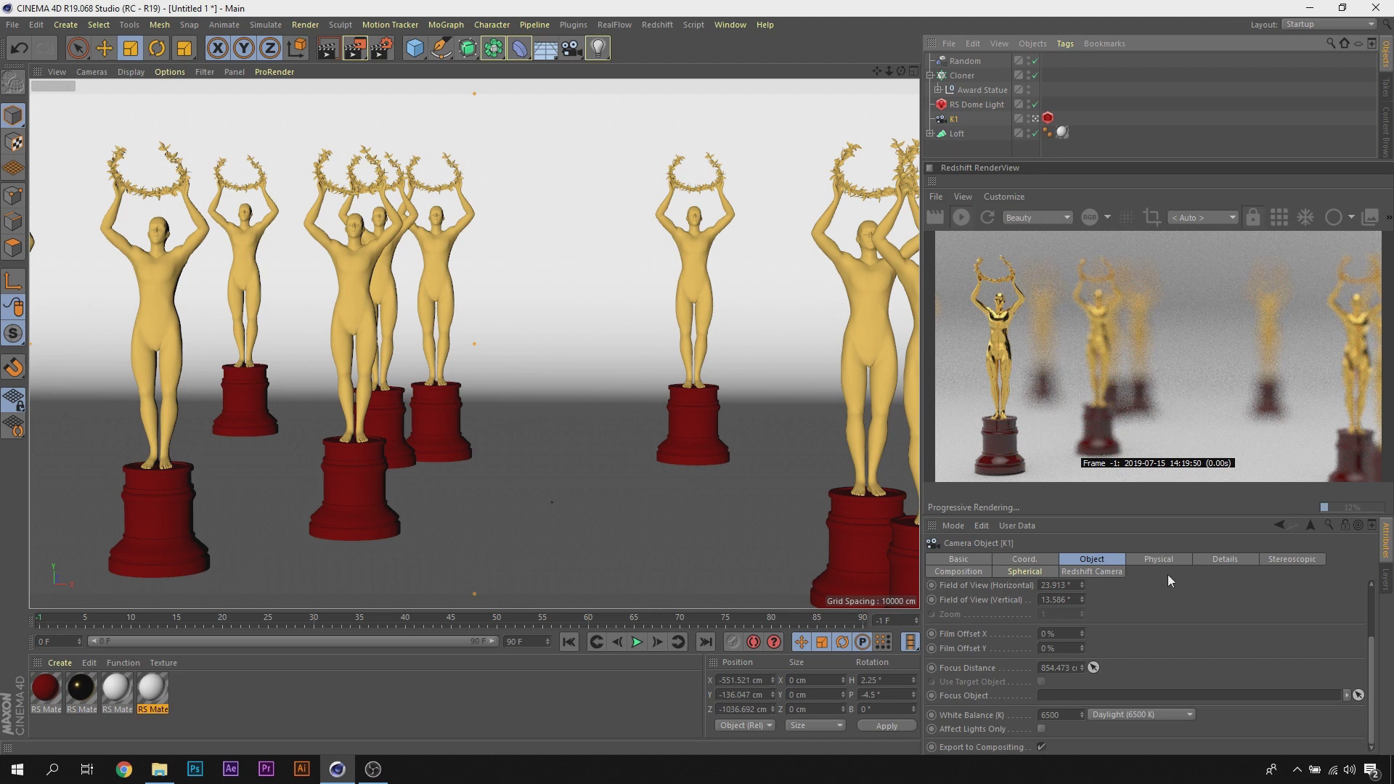
# Step: Expand K1's Redshift Exposure settings and check Override and Enabled
pyautogui.click(1094, 572)
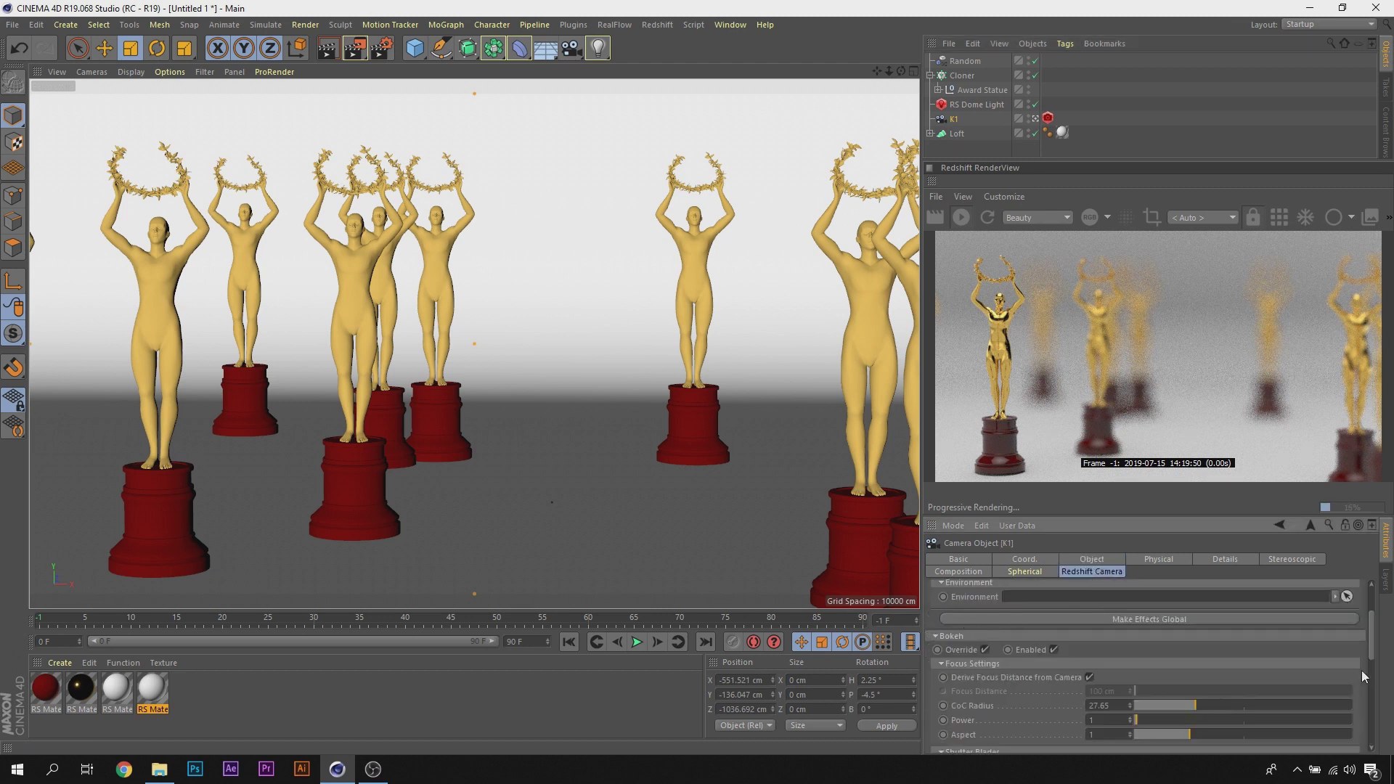
pyautogui.scroll(3, 1362, 670)
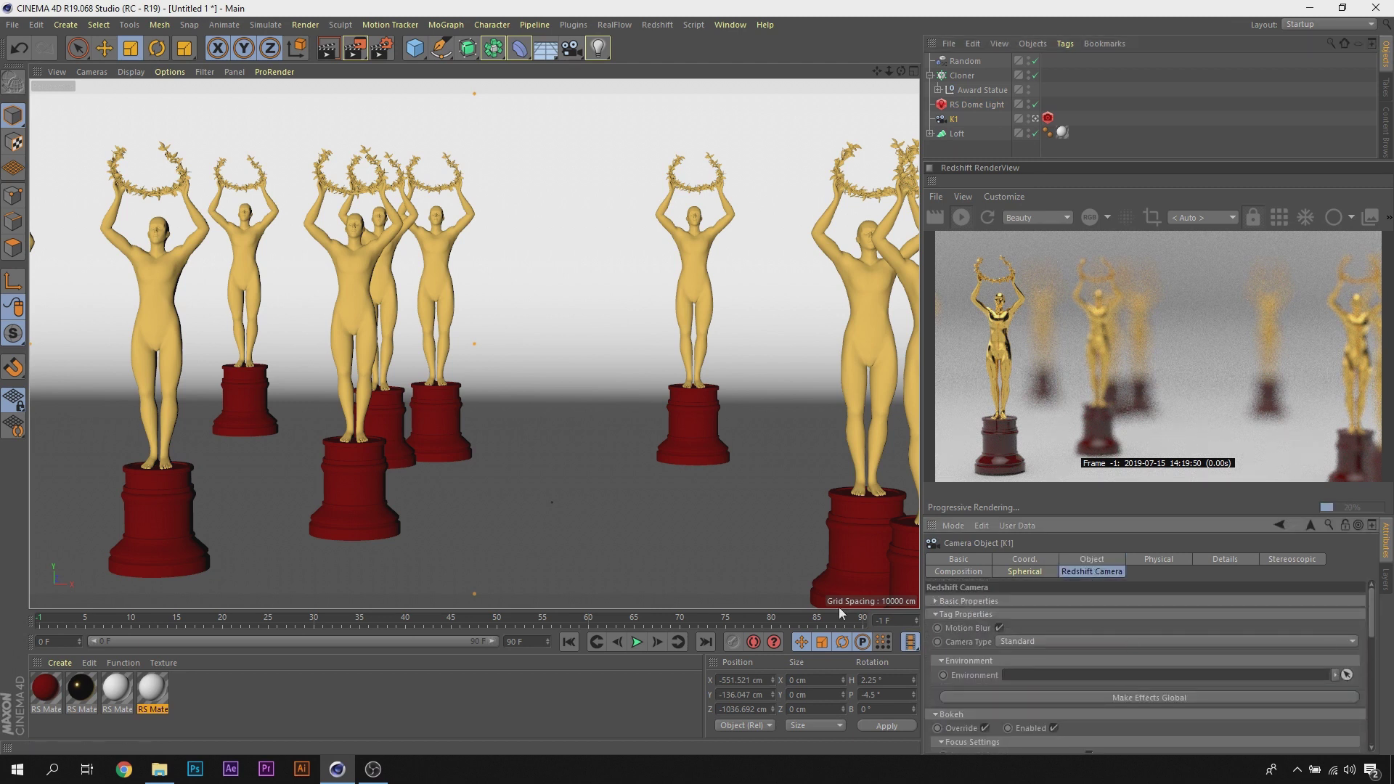
pyautogui.click(967, 615)
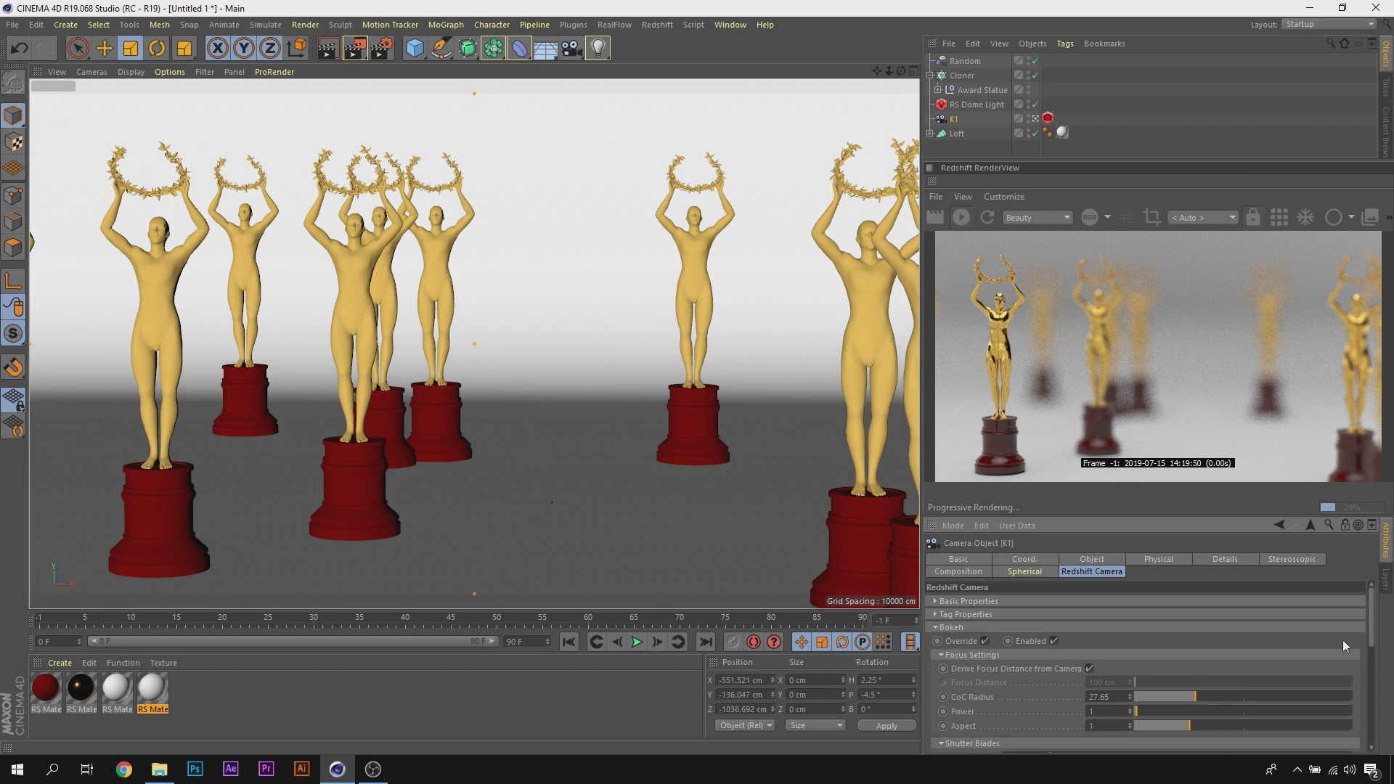
pyautogui.moveTo(1372, 610); pyautogui.dragTo(1381, 639)
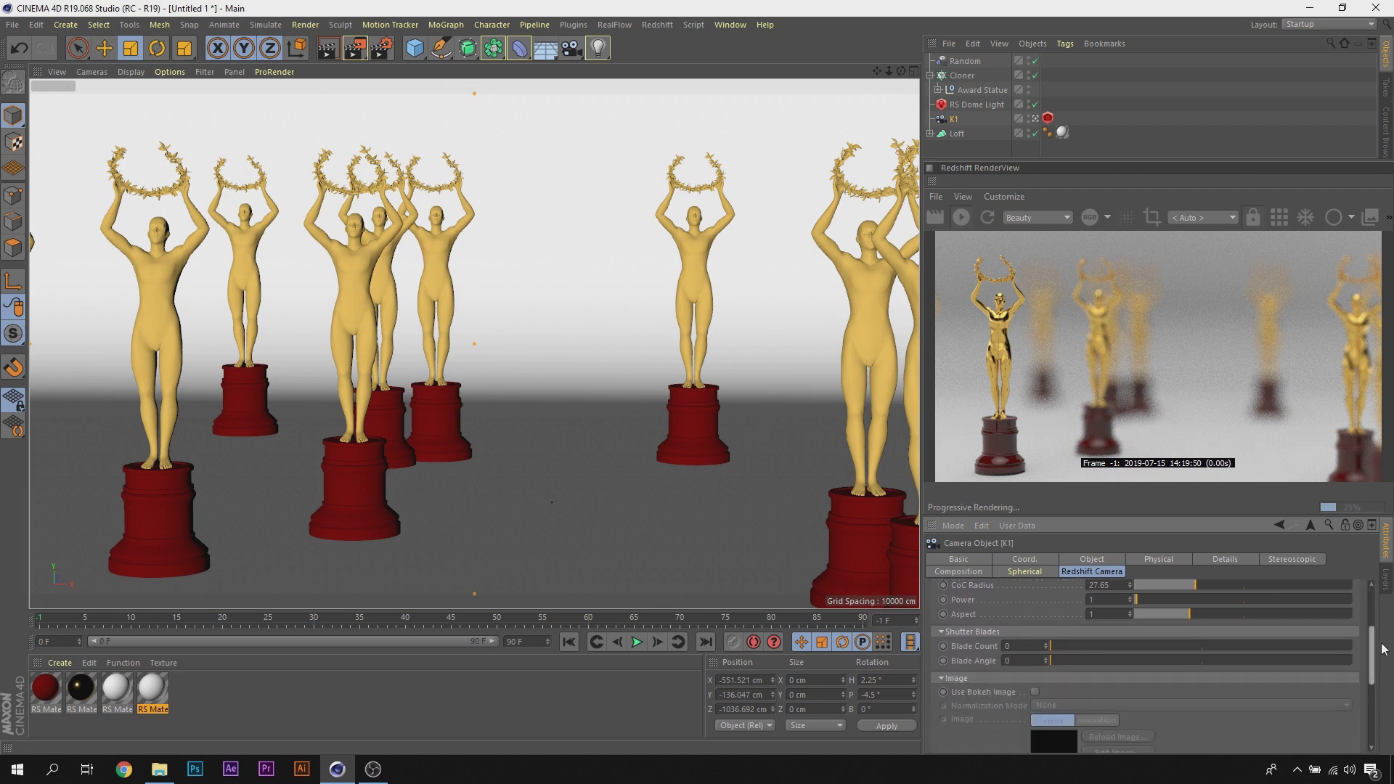
pyautogui.scroll(-5, 1162, 690)
pyautogui.scroll(-3, 1162, 690)
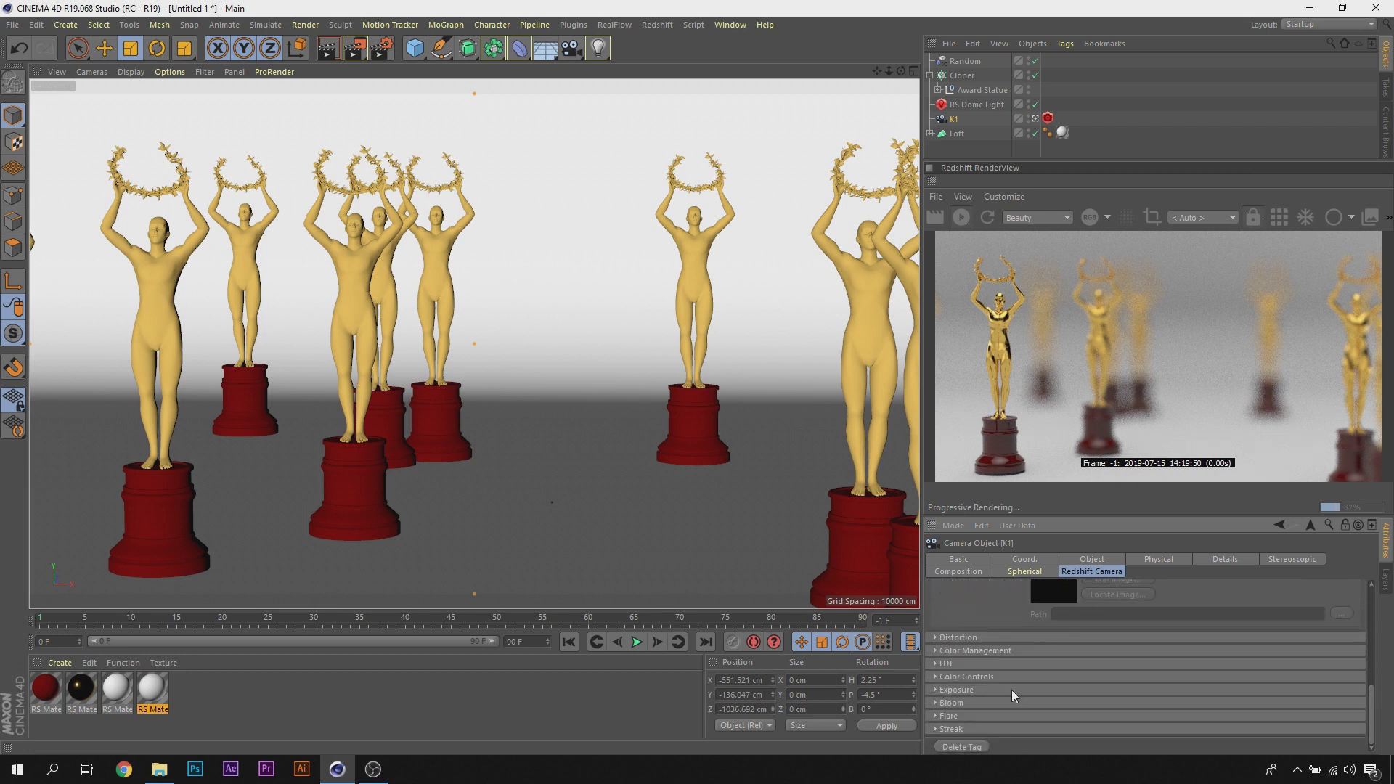
pyautogui.click(955, 690)
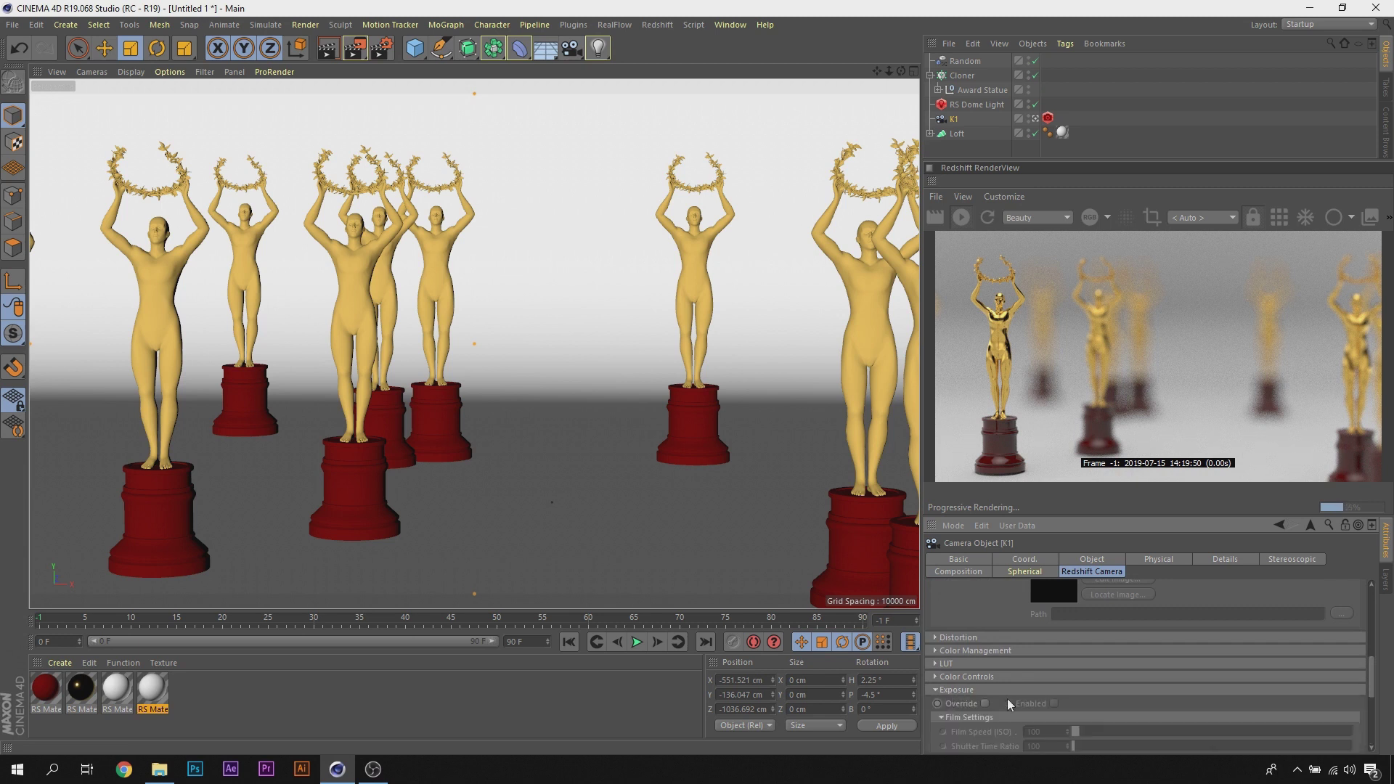
pyautogui.moveTo(1373, 677); pyautogui.dragTo(1365, 703)
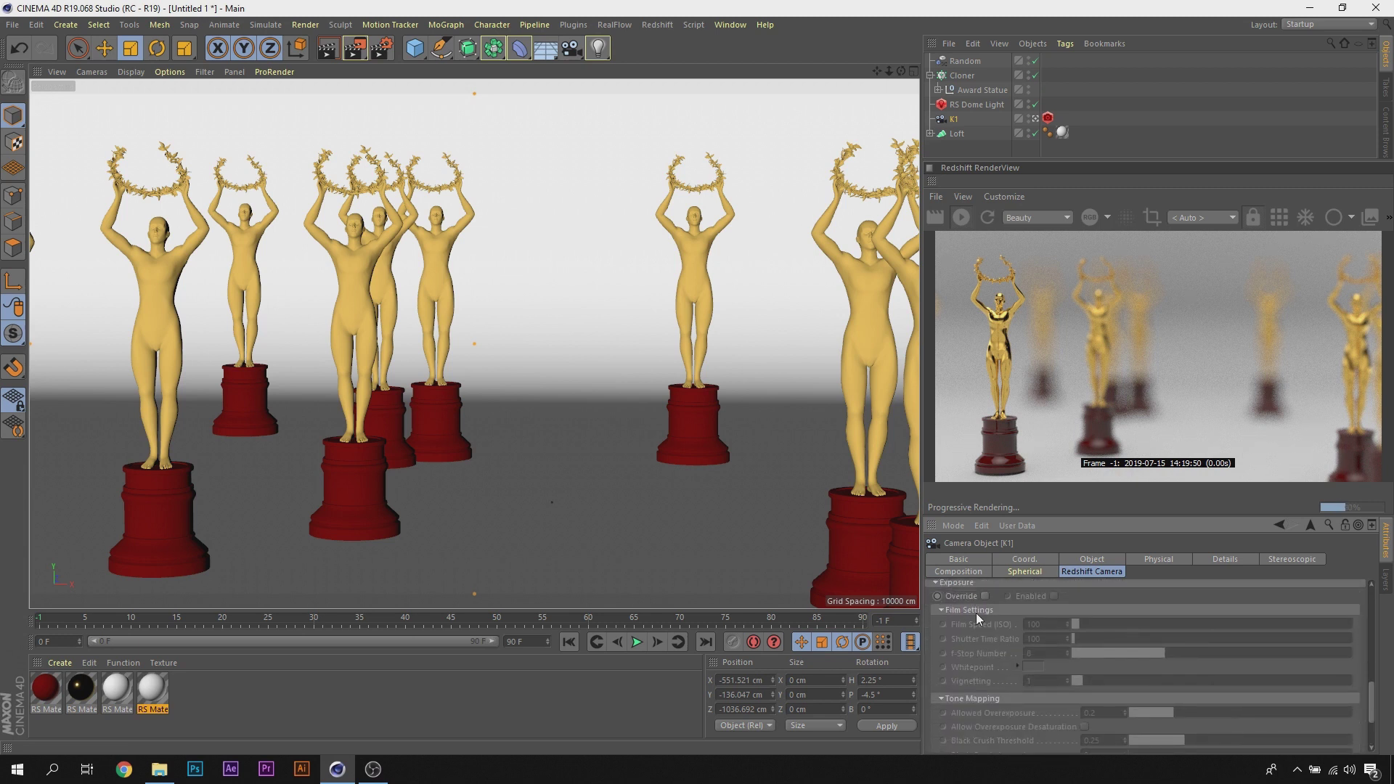
pyautogui.click(984, 596)
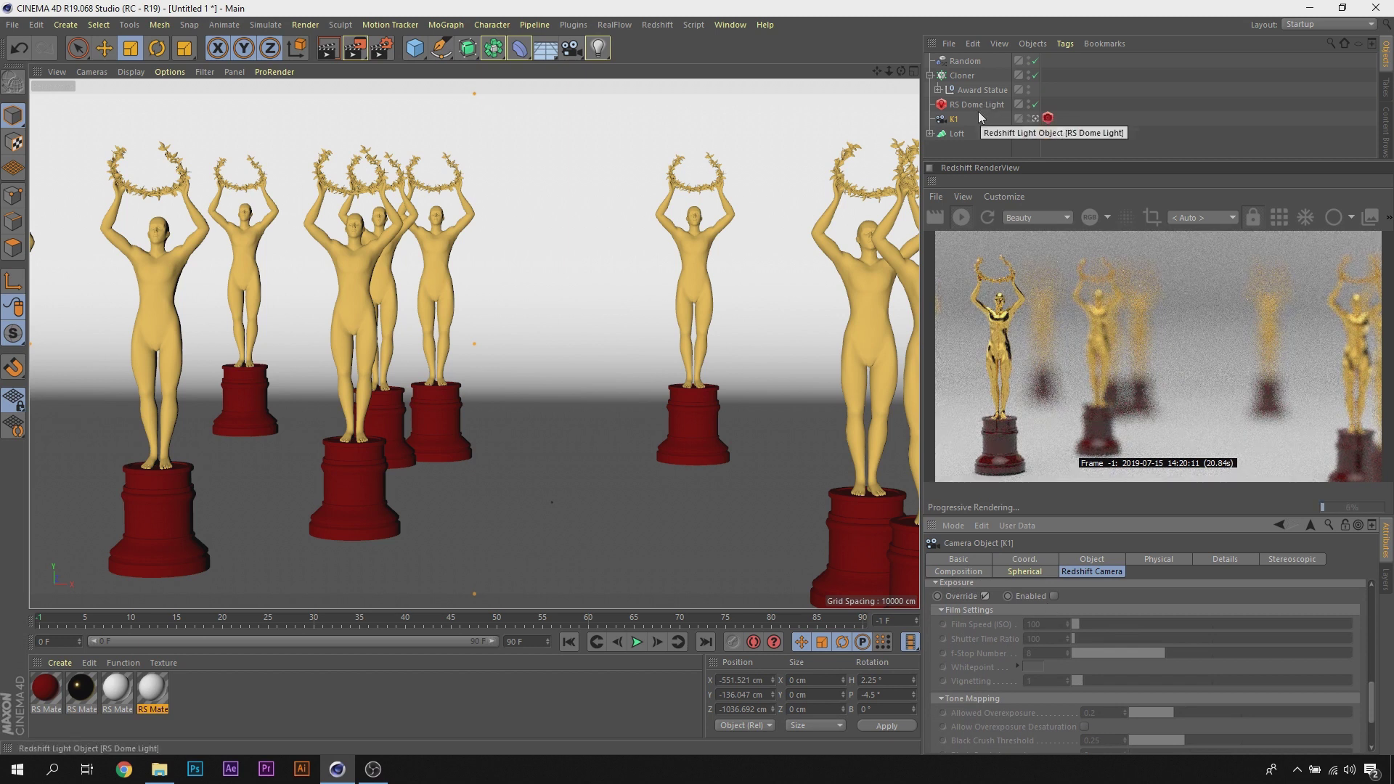
pyautogui.click(1054, 595)
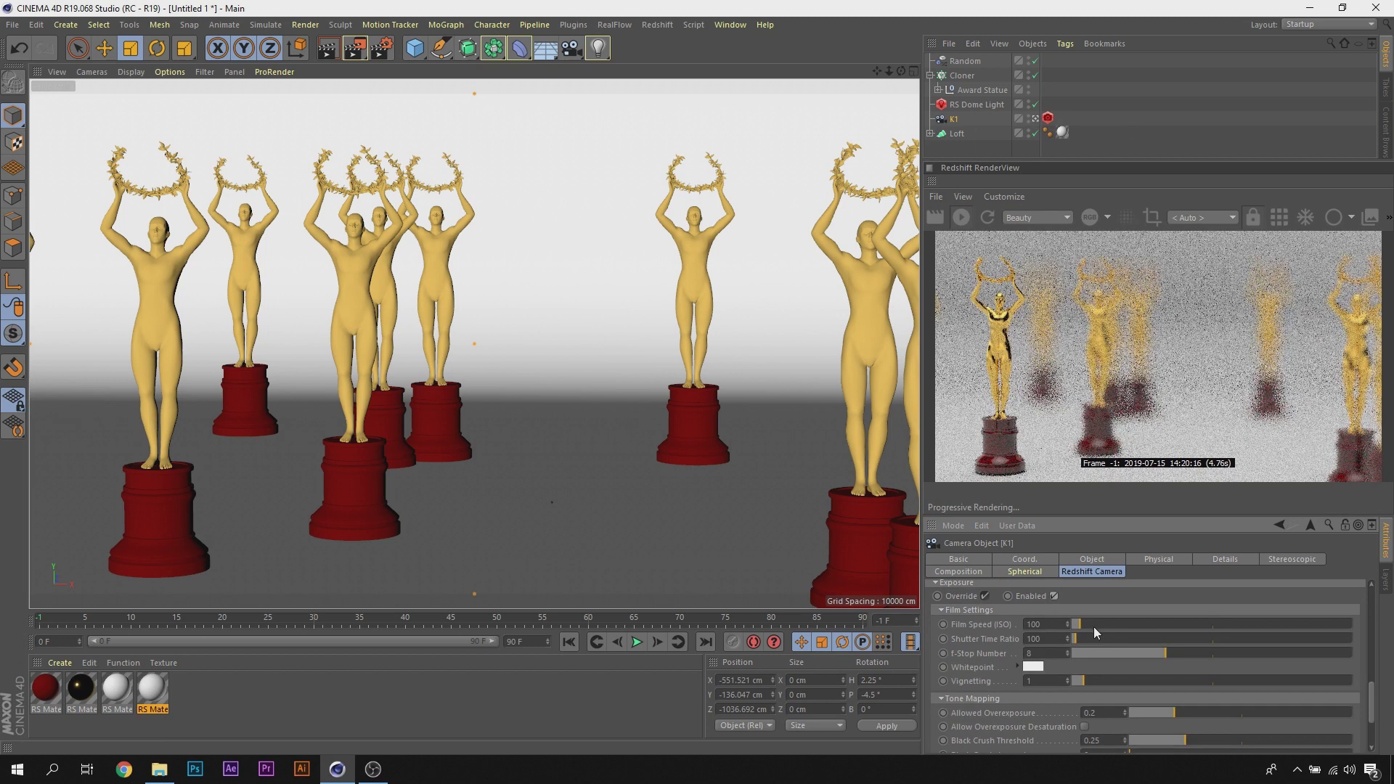
# Step: Set Film Speed to ISO 10 and Shutter Time Ratio to 92
pyautogui.moveTo(1104, 624); pyautogui.dragTo(1287, 621)
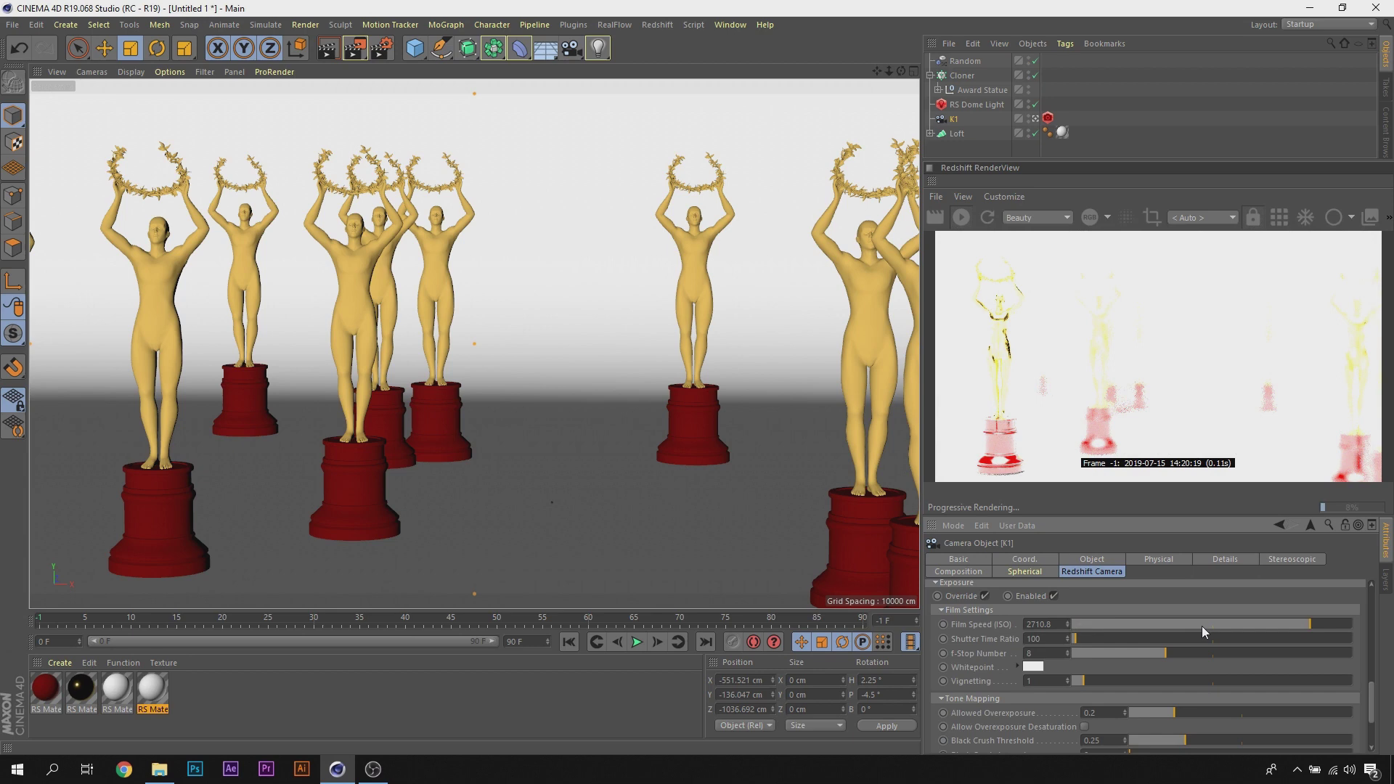
pyautogui.moveTo(1204, 625); pyautogui.dragTo(1055, 651)
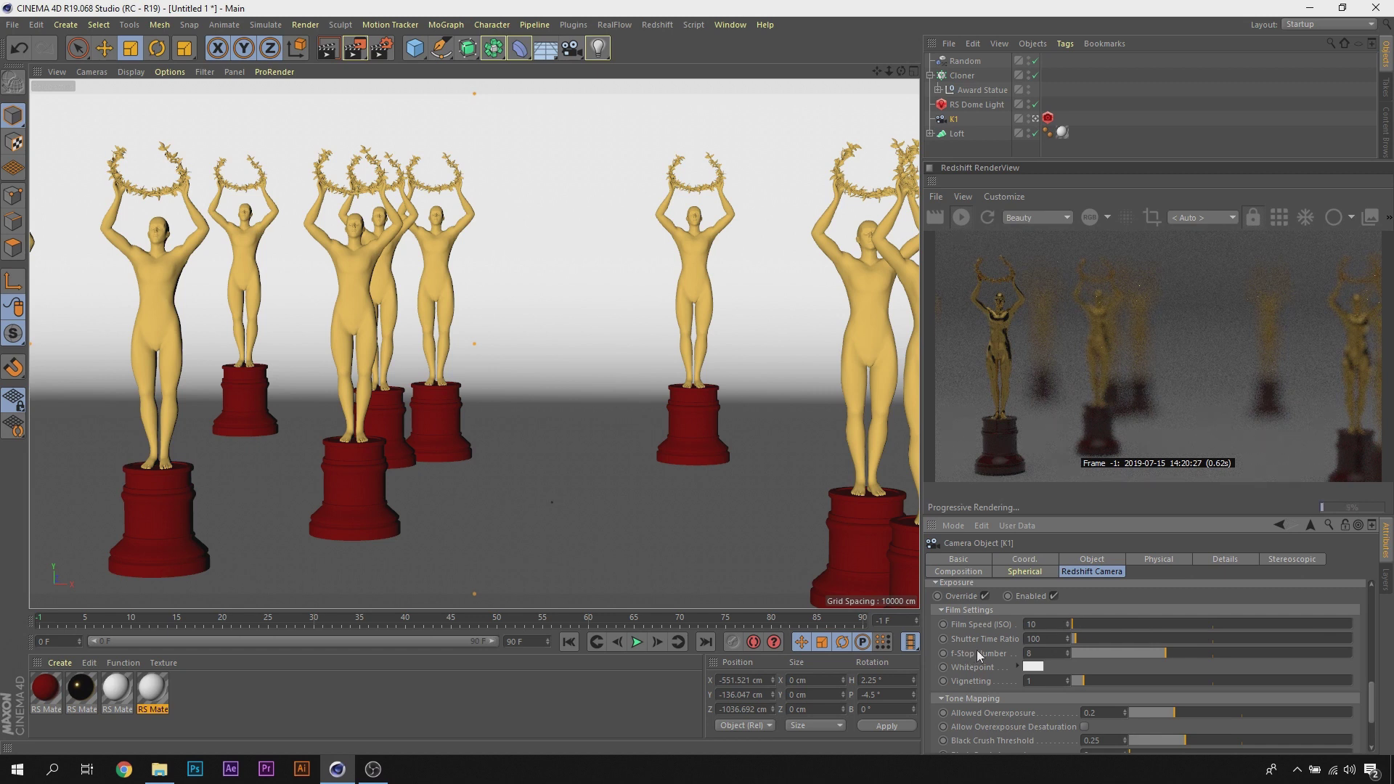
pyautogui.moveTo(1125, 637)
pyautogui.mouseDown()
pyautogui.moveTo(1161, 635)
pyautogui.moveTo(1075, 644)
pyautogui.mouseUp()
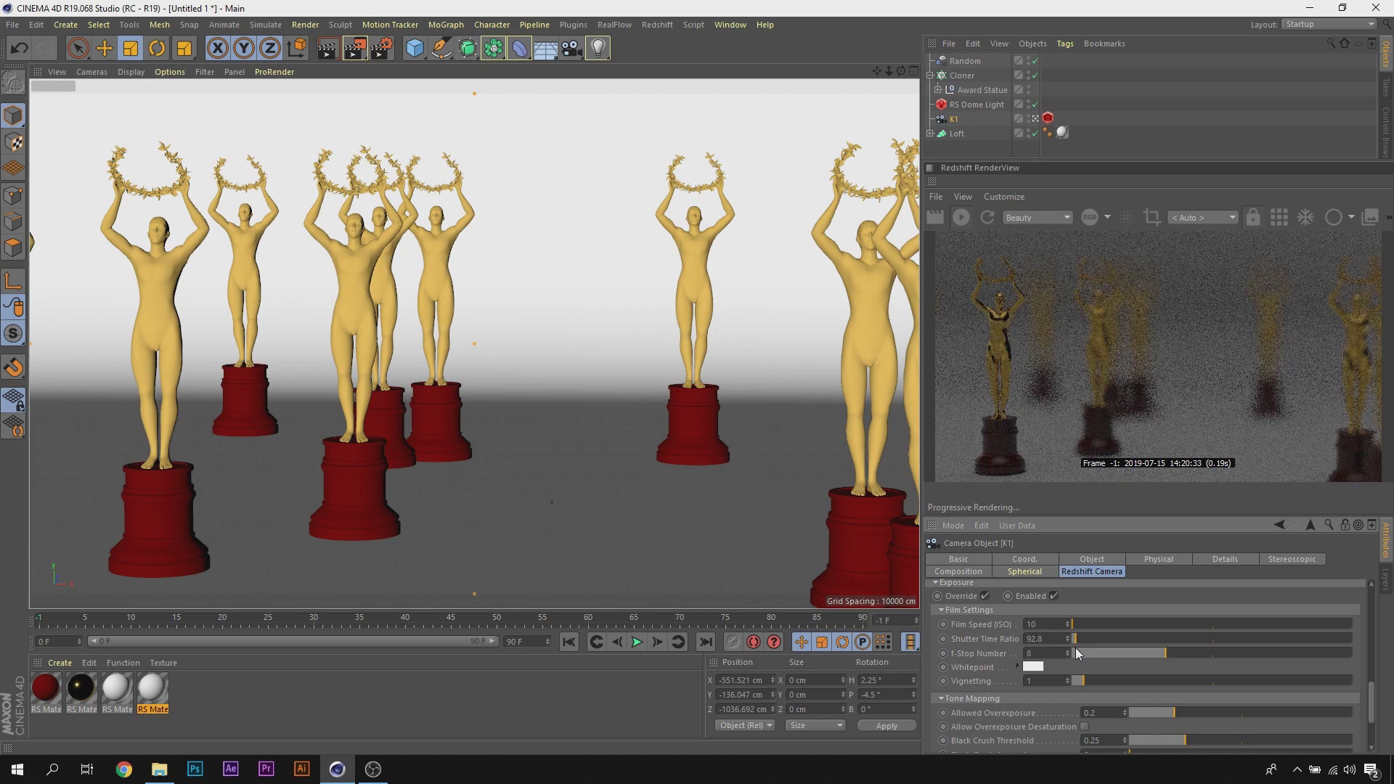